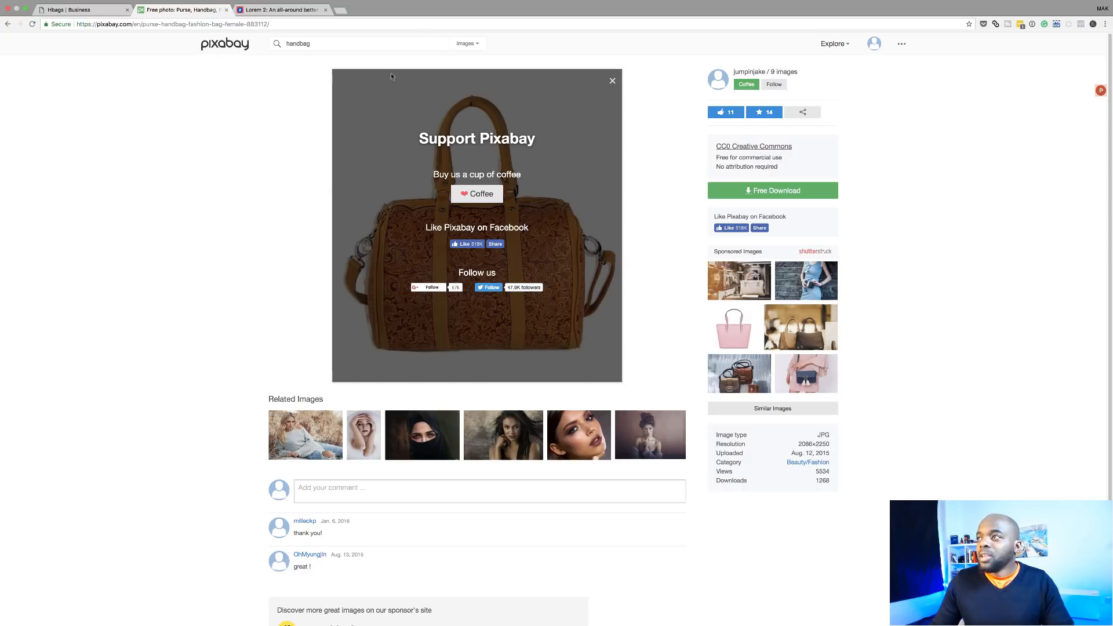
Search Pixabay for handbag pictures and open the photo of a seated woman in white holding a handbag
left_click(423, 43)
key("Return")
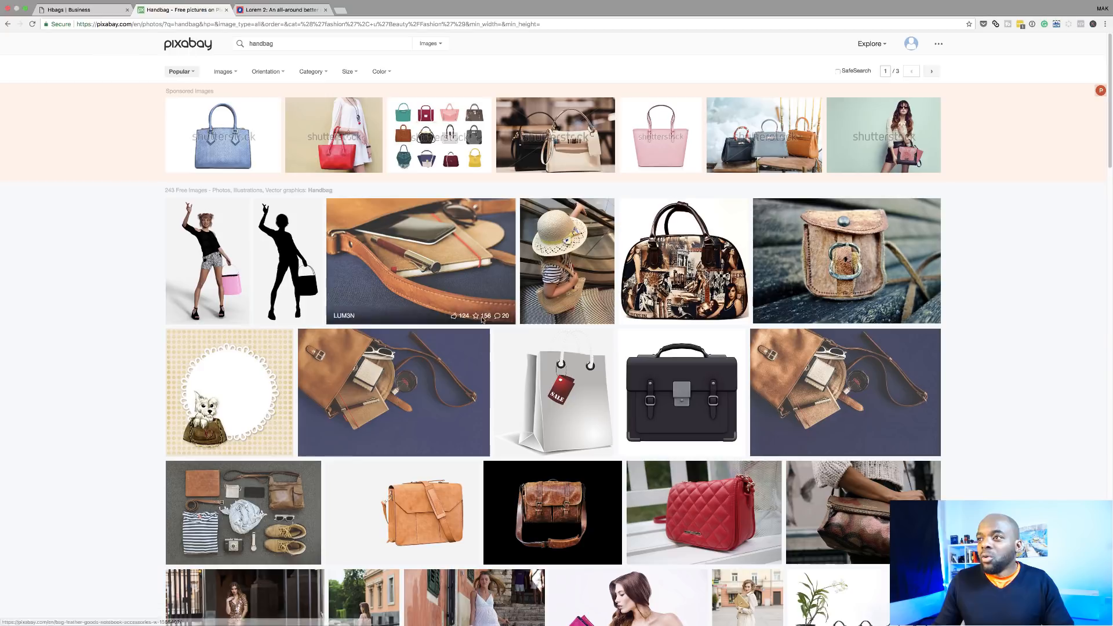
scroll(678, 417, "down", 5)
scroll(683, 377, "down", 2)
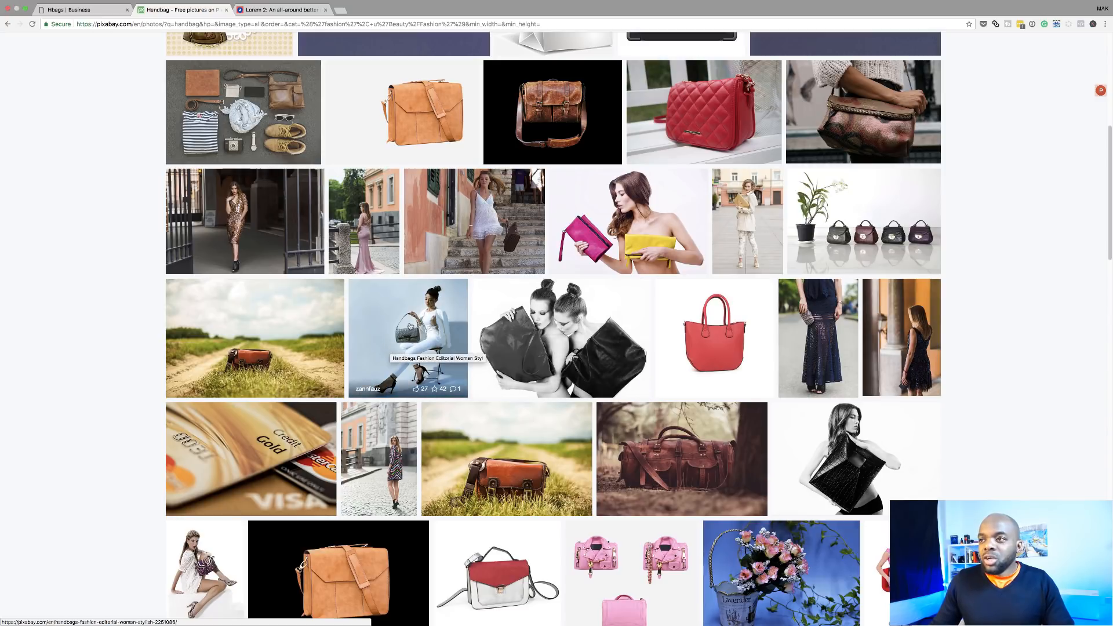
left_click(408, 328)
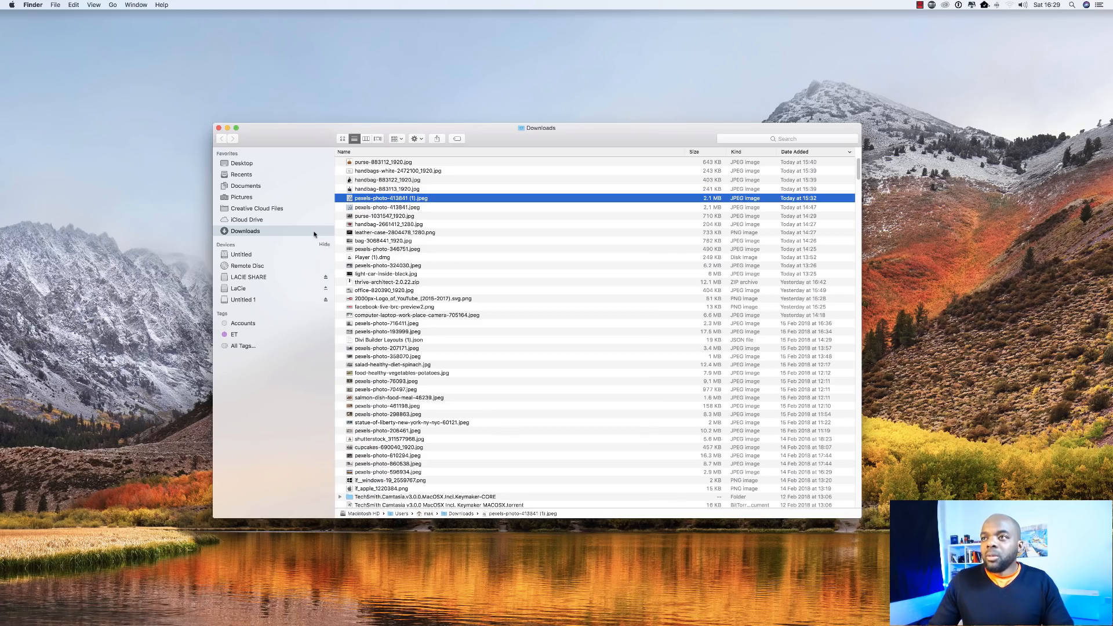
Open pexels-photo-413841 (1).jpeg from the Downloads folder in Adobe Photoshop CC 2018
right_click(377, 201)
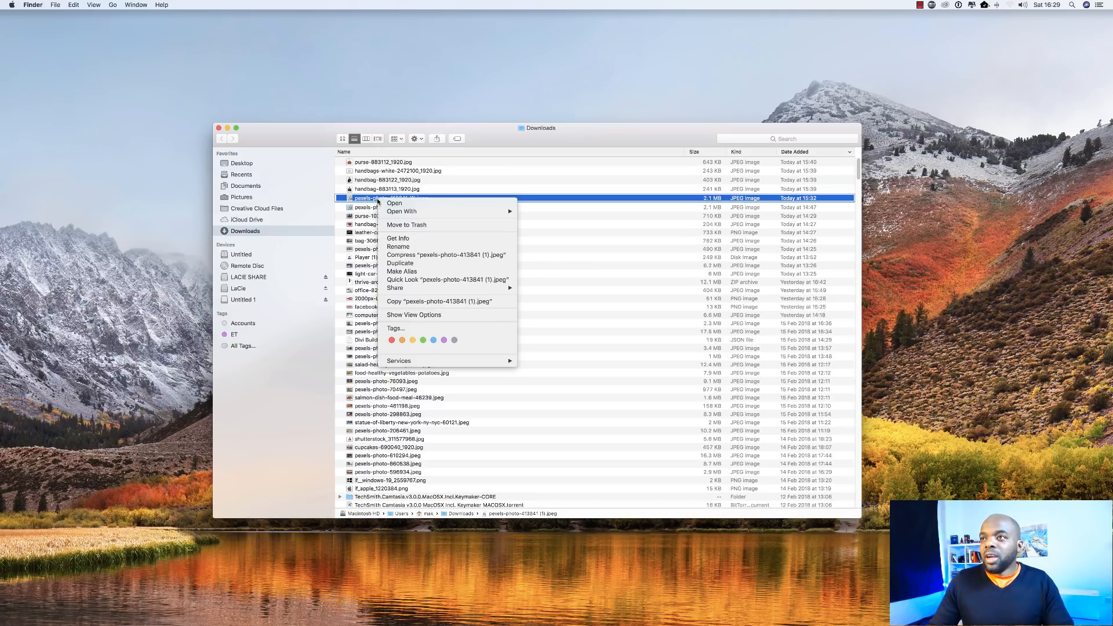
mouse_move(396, 213)
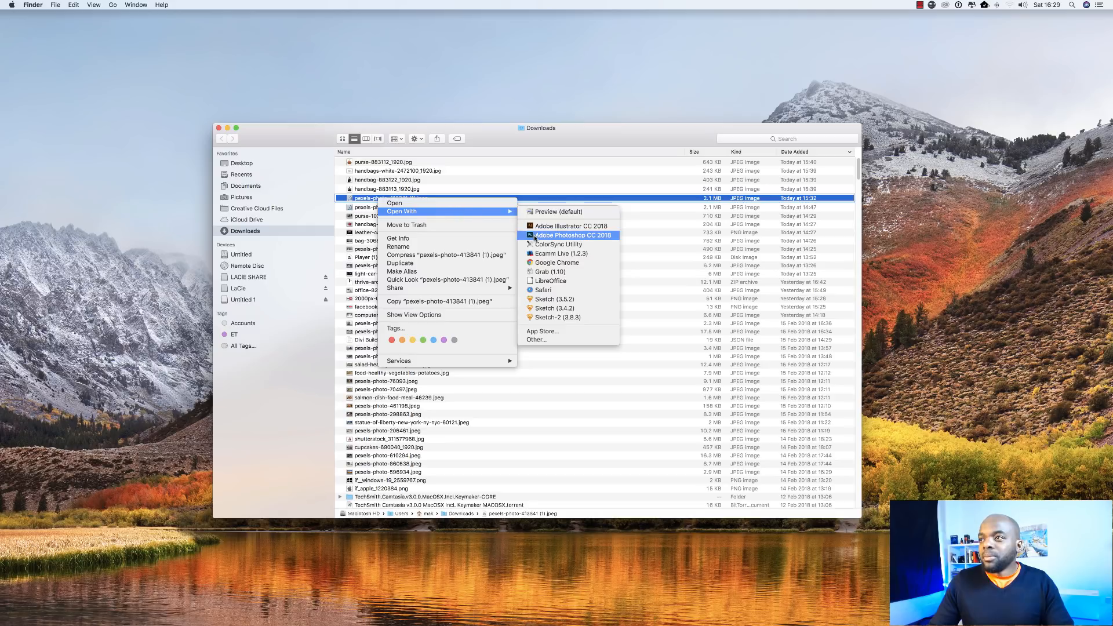
left_click(534, 236)
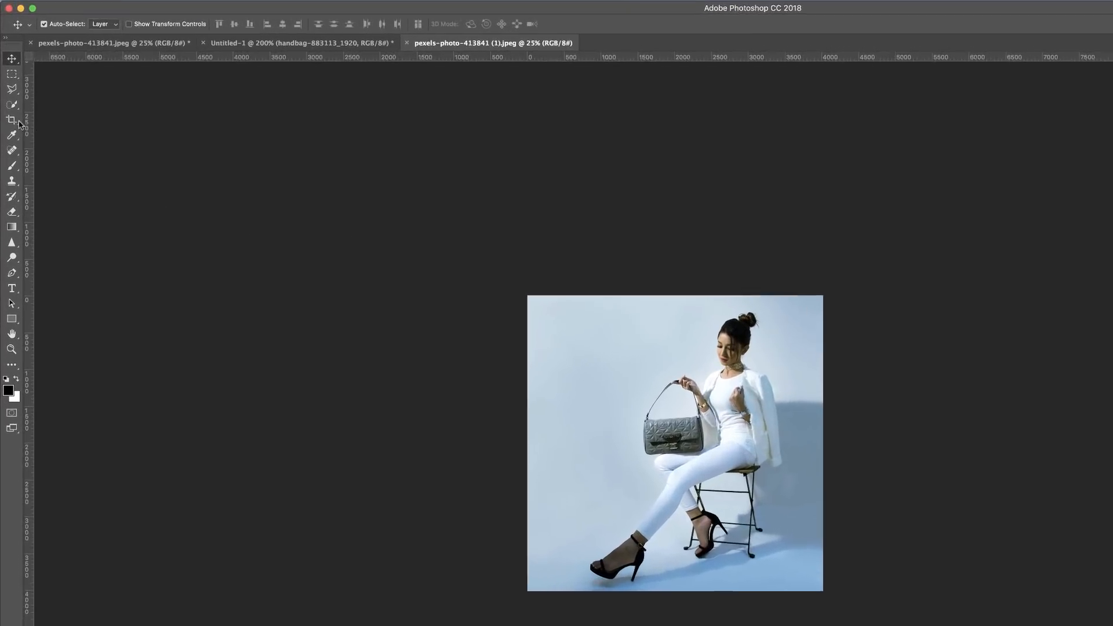
Extend the canvas to the left of the woman with a 16:9 crop that keeps the photo's full height
left_click(12, 125)
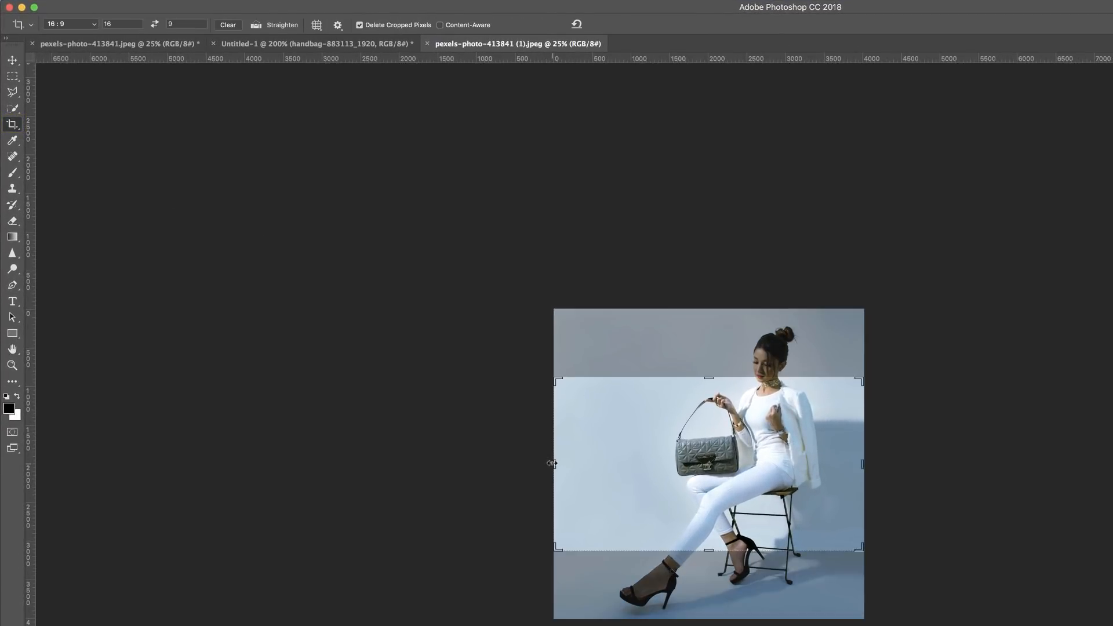
left_click_drag(553, 462, 433, 462)
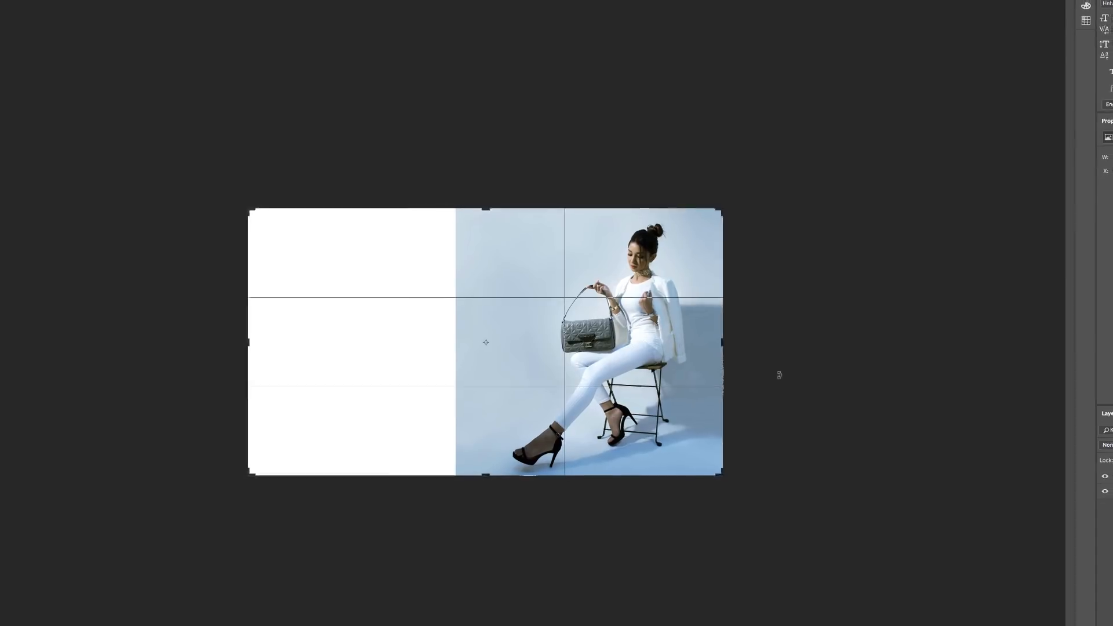
key("Return")
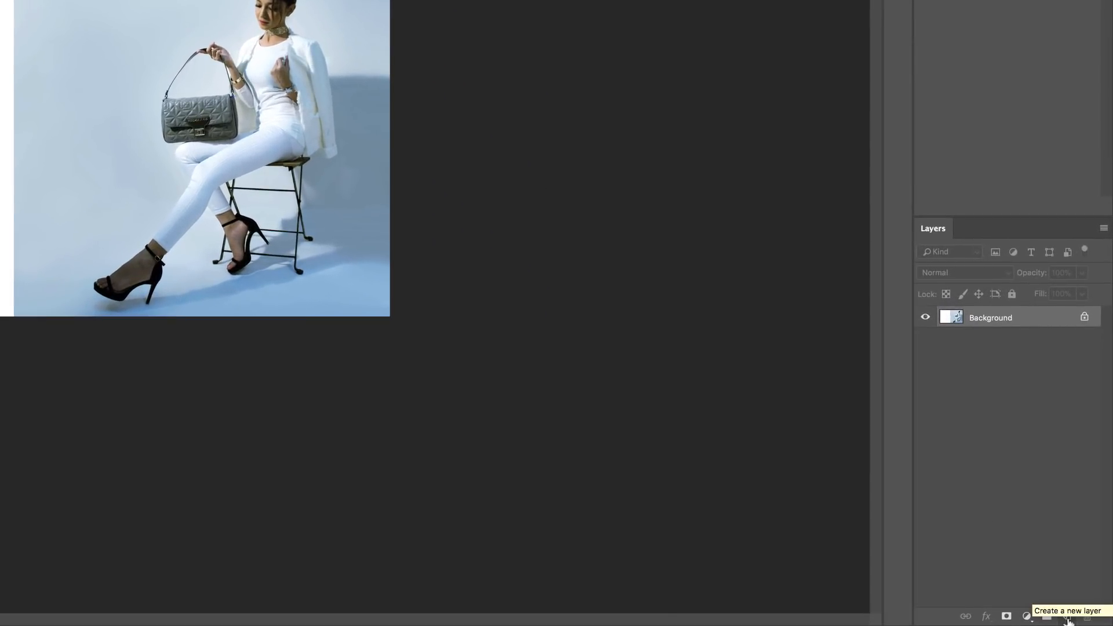
Convert the locked Background into a regular layer and place a new empty layer beneath it
left_click(1069, 619)
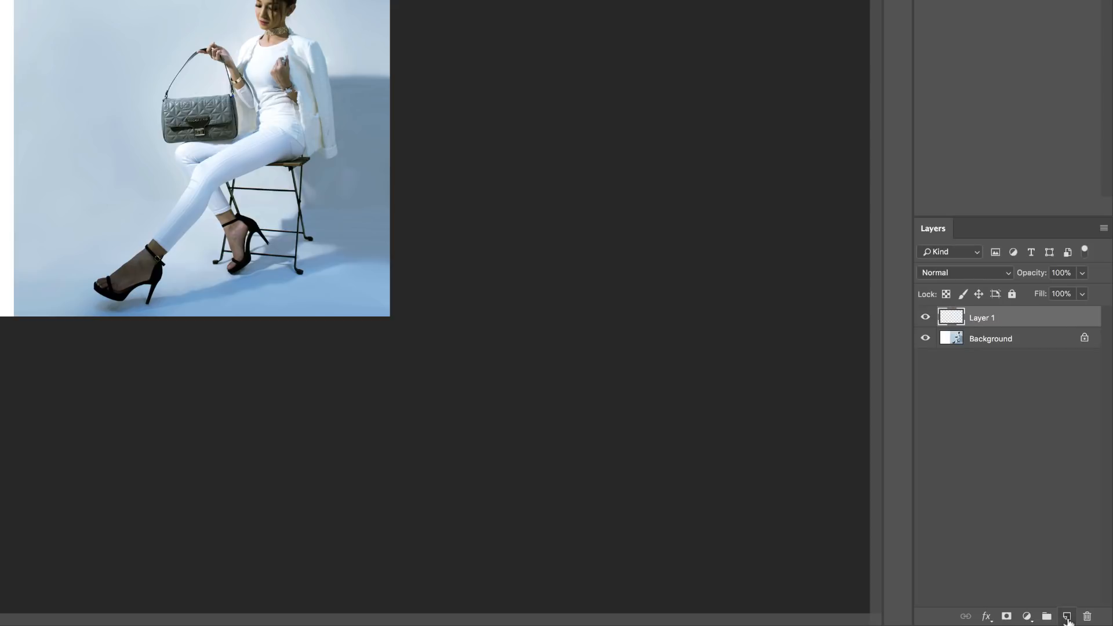
left_click(1006, 417)
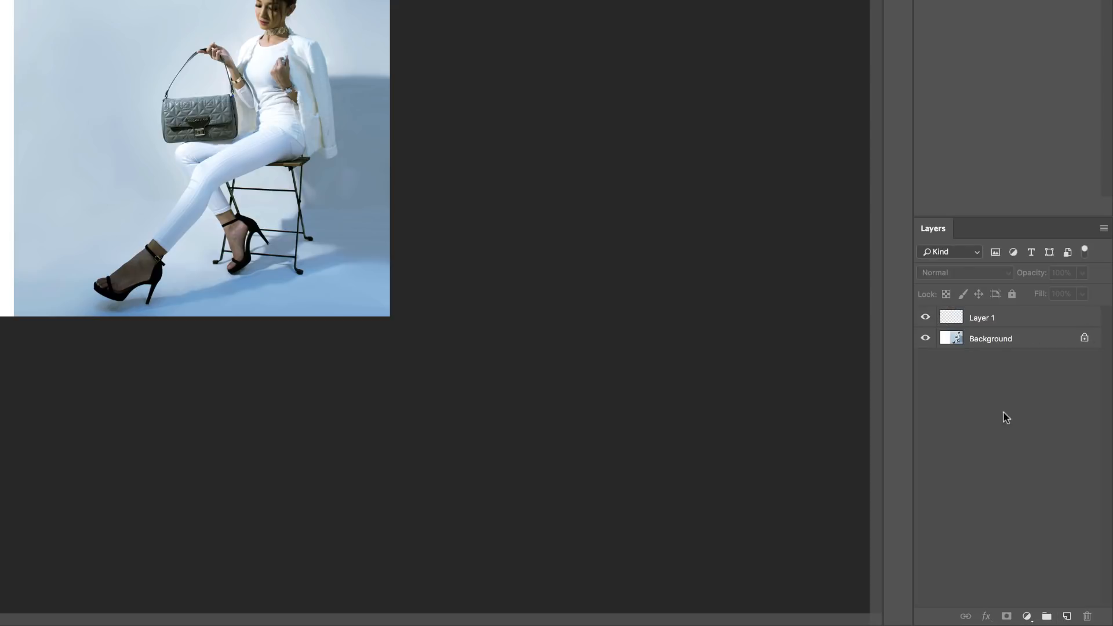
left_click(1054, 345)
key("Return")
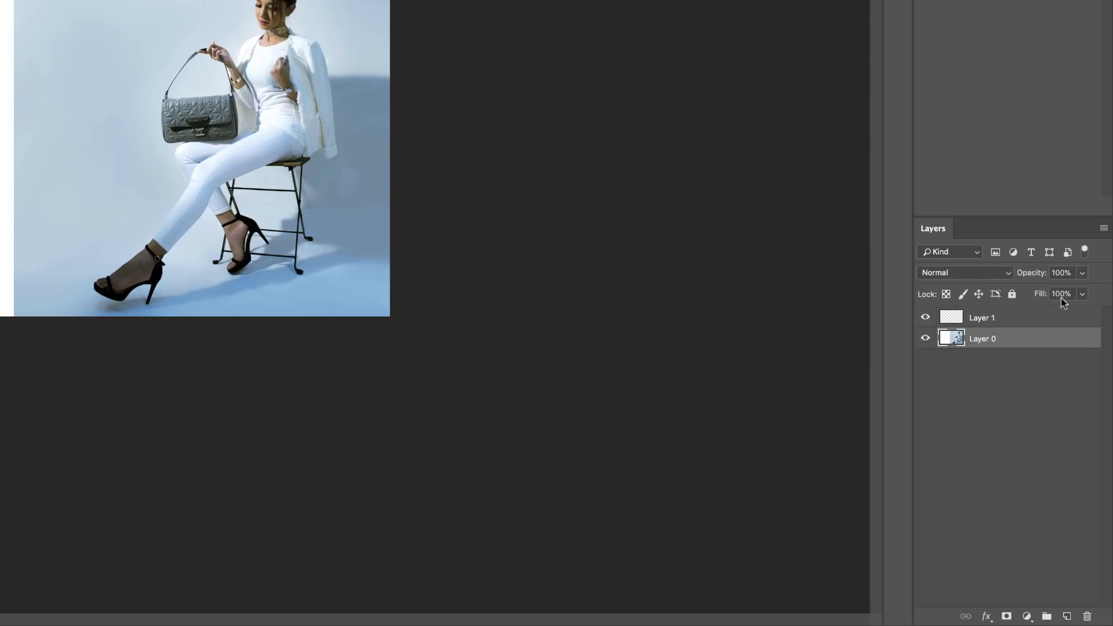
left_click(1002, 318)
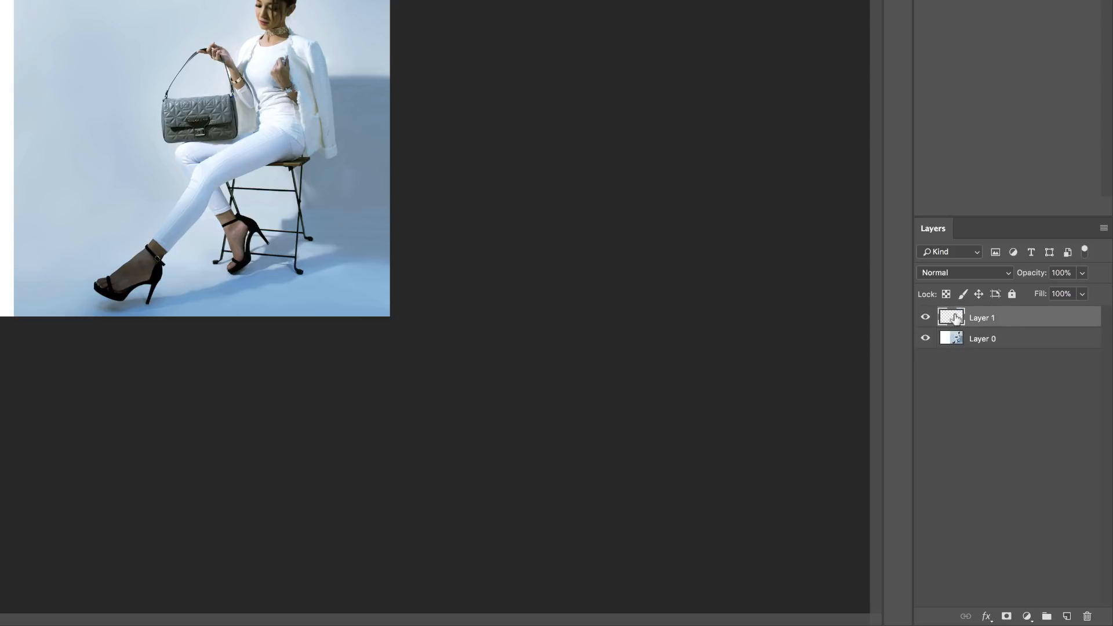
left_click_drag(958, 322, 956, 351)
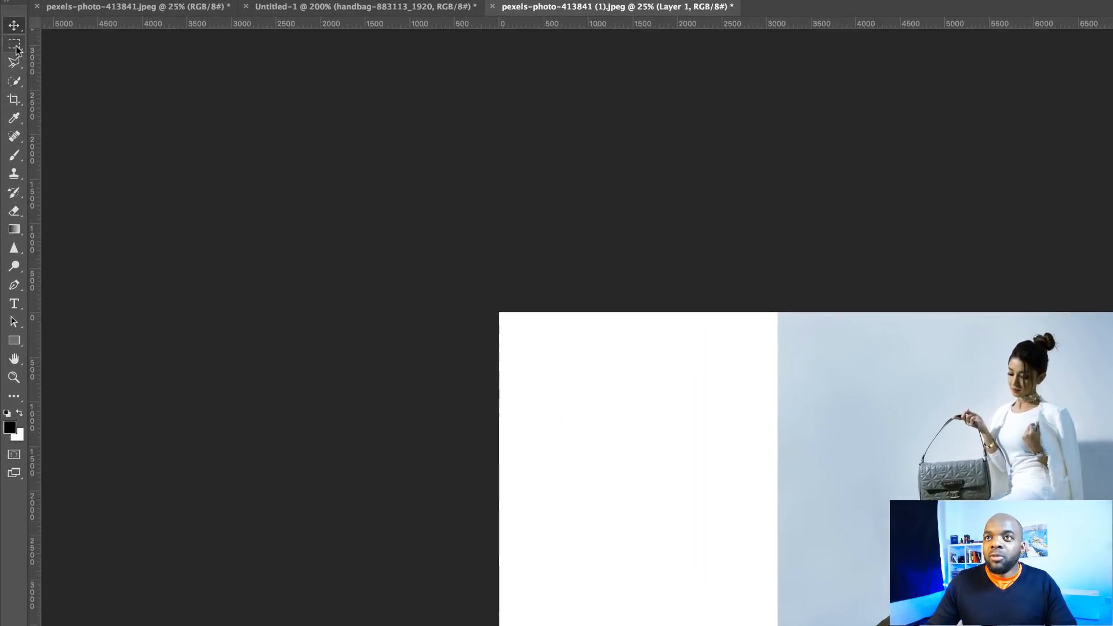
Select the white area beside the photo with a rectangular marquee about 3200 by 4020 px and delete it
left_click(17, 46)
left_click_drag(505, 307, 845, 625)
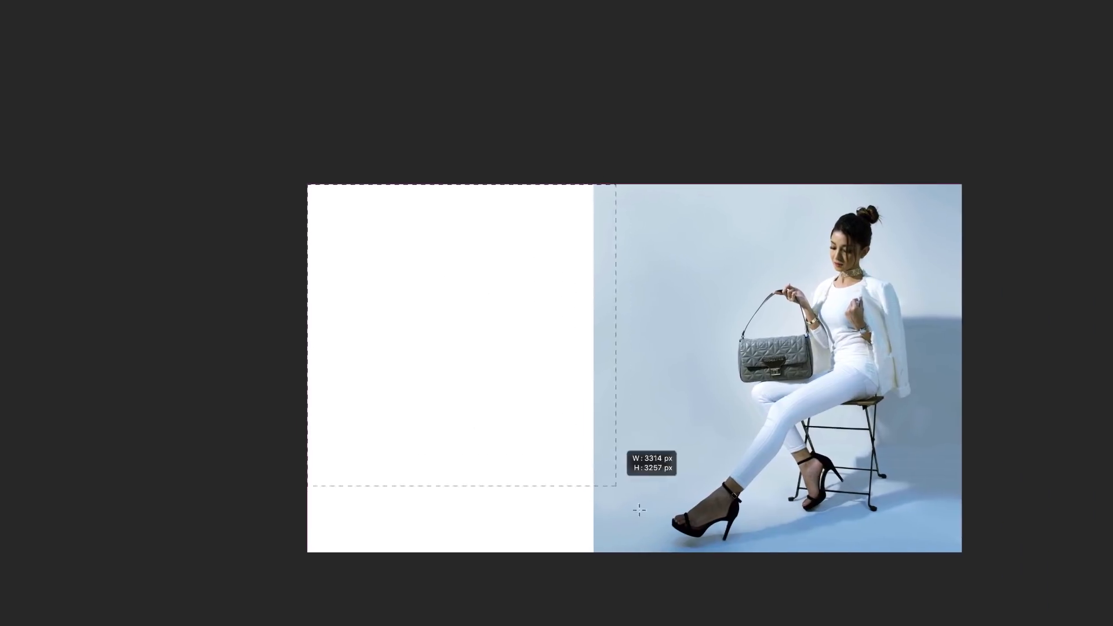
left_click_drag(638, 510, 599, 559)
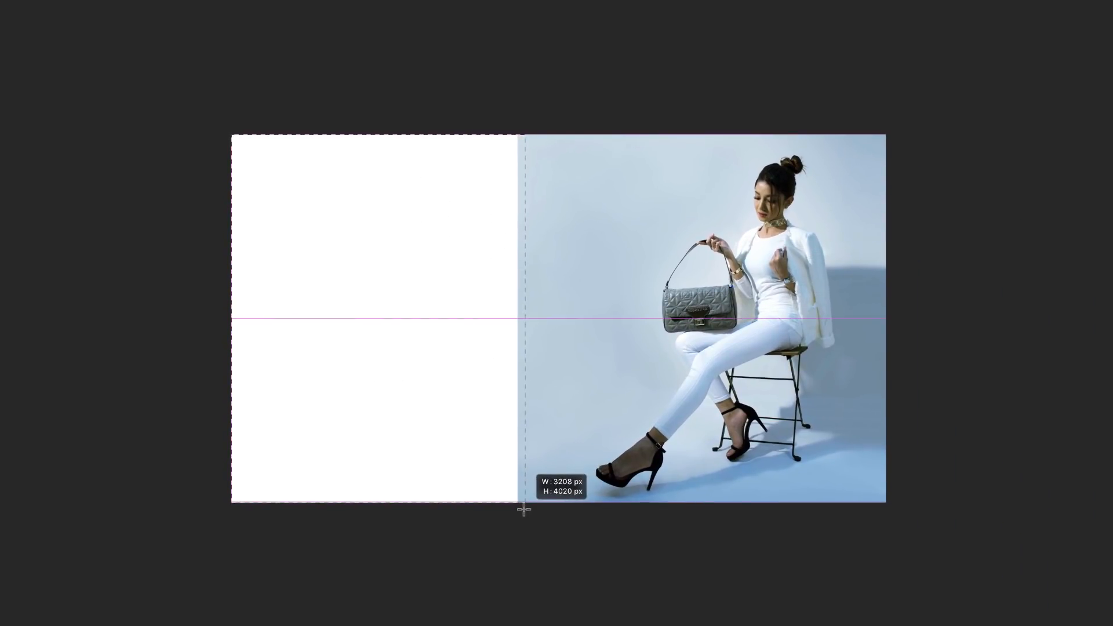
left_click_drag(524, 509, 521, 511)
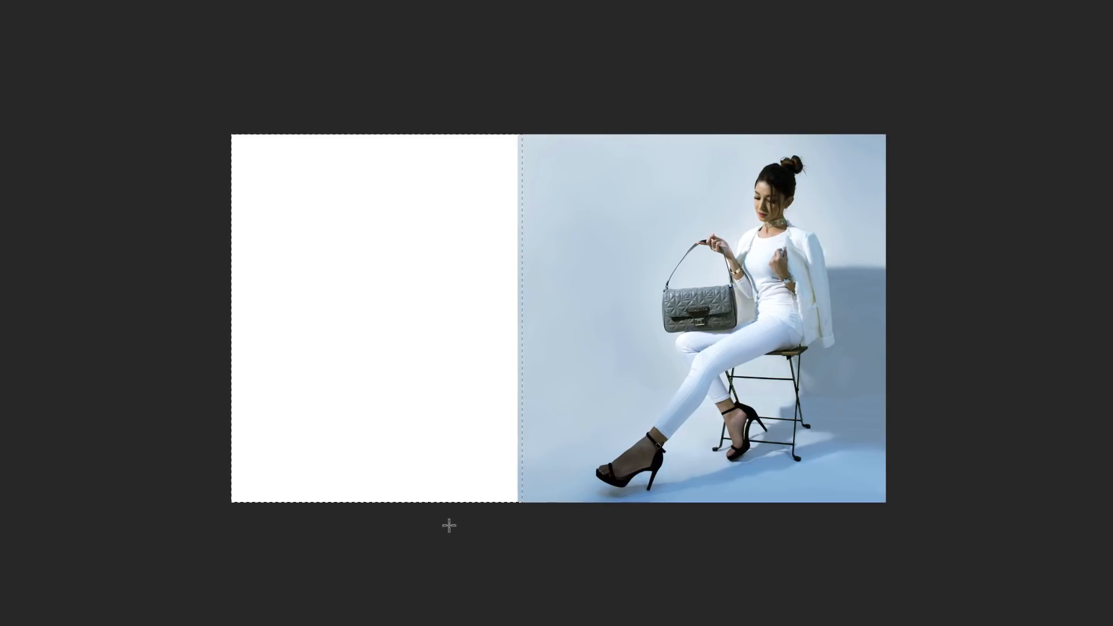
key("Delete")
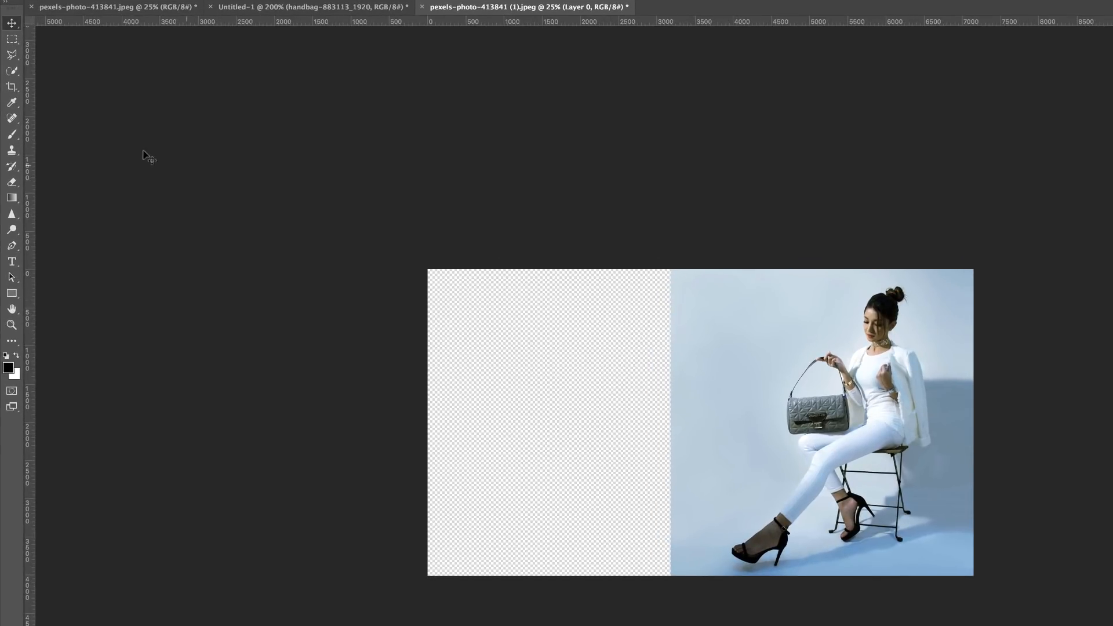
Sample the light blue at the photo's left edge and paint the transparent area with it using a soft brush
left_click(11, 104)
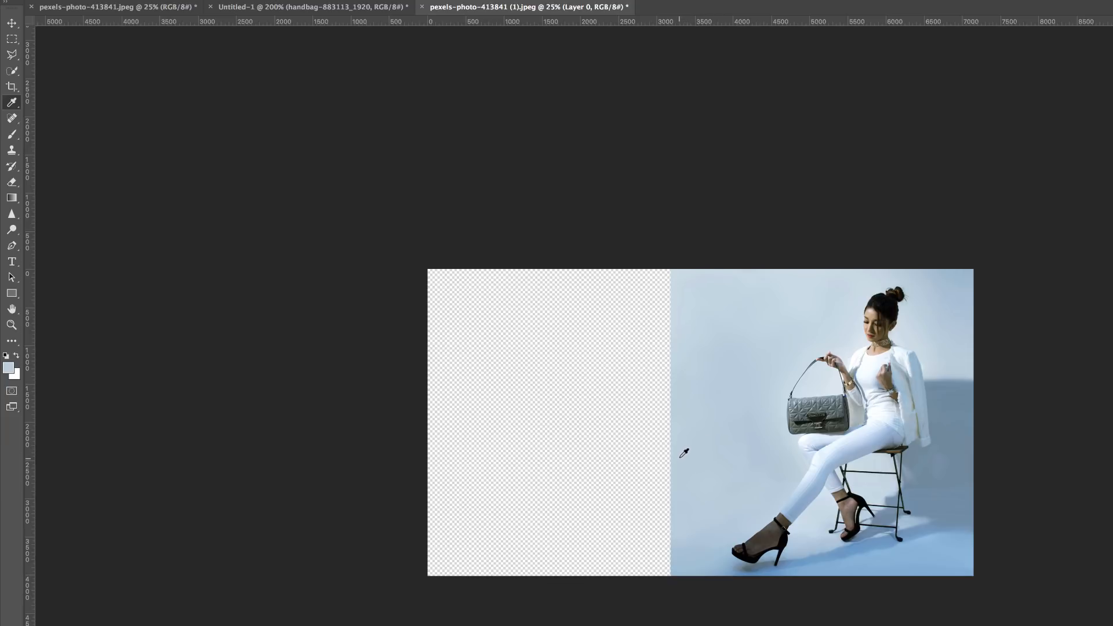
key("b")
mouse_move(666, 269)
left_mouse_down()
mouse_move(665, 249)
mouse_move(648, 394)
mouse_move(660, 568)
mouse_move(667, 295)
mouse_move(604, 515)
mouse_move(632, 271)
mouse_move(620, 335)
mouse_move(572, 273)
mouse_move(438, 274)
mouse_move(642, 271)
mouse_move(522, 266)
mouse_move(551, 318)
mouse_move(432, 319)
mouse_move(603, 378)
mouse_move(574, 410)
mouse_move(530, 244)
left_mouse_up()
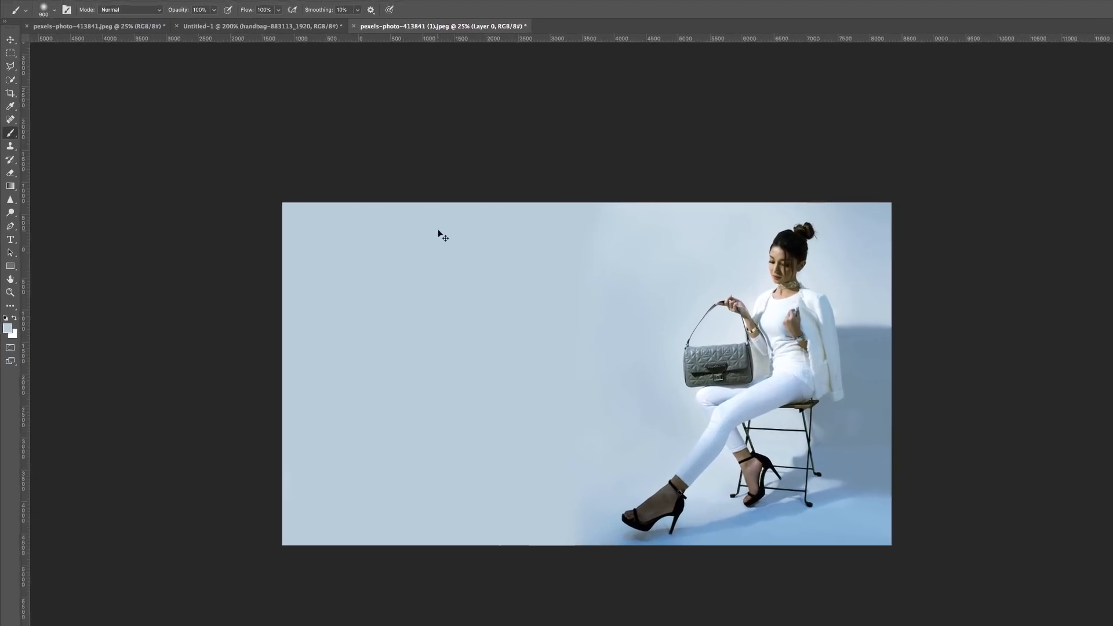
Draw dark blue hearts with the Custom Shape tool, a larger one left of the woman and a small one near the canvas's upper-left corner
key("super+equal")
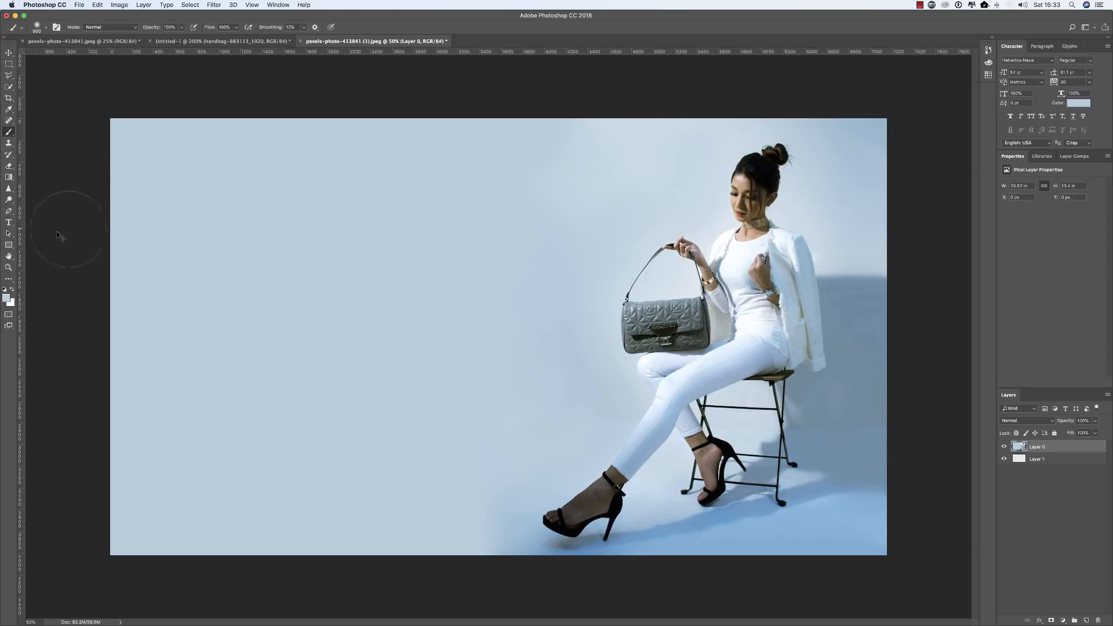
left_click(9, 248)
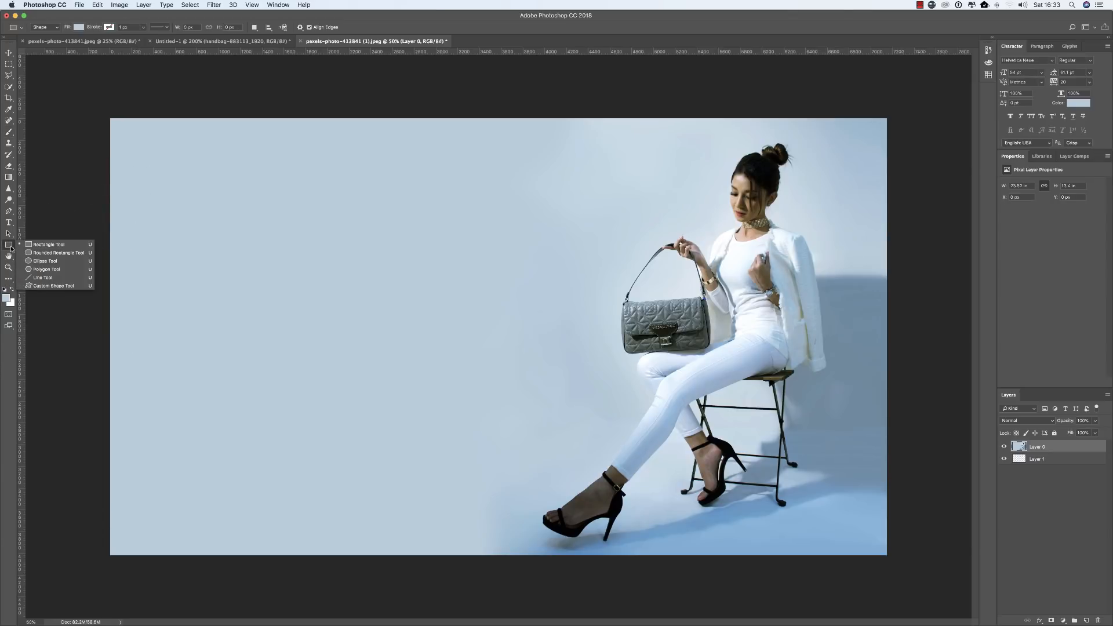
left_click(42, 285)
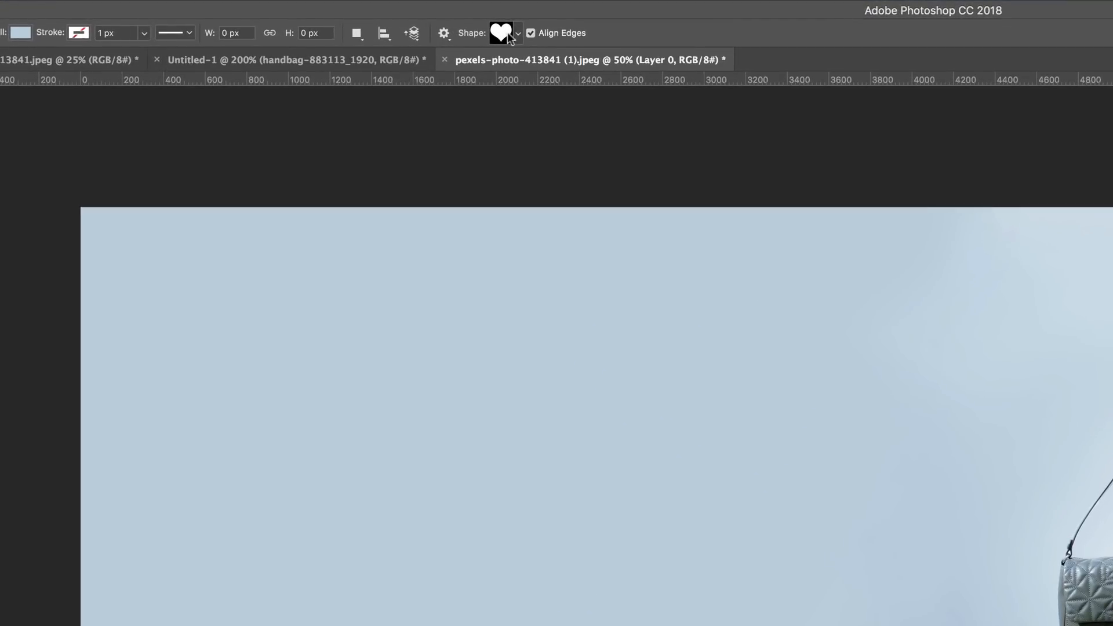
left_click(518, 35)
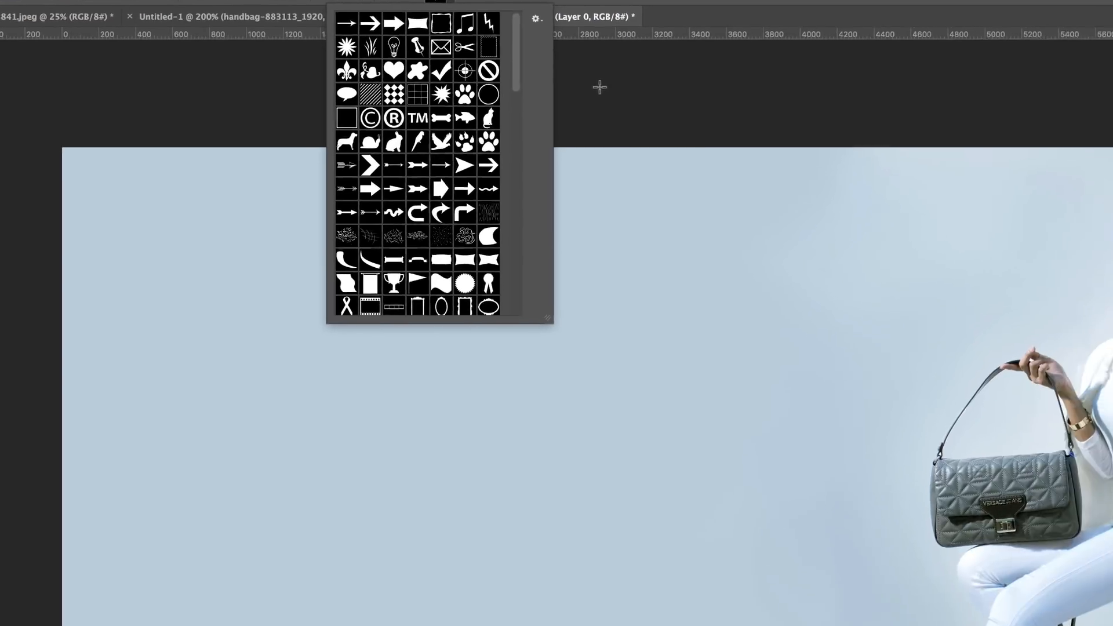
left_click(677, 136)
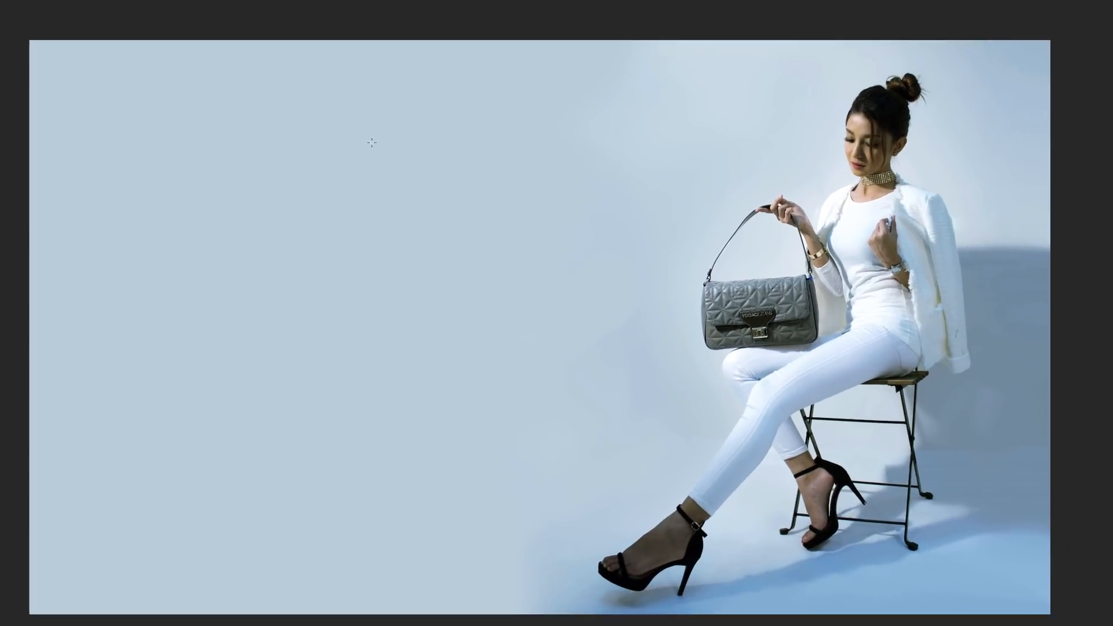
left_click_drag(559, 333, 608, 378)
left_click_drag(402, 165, 439, 177)
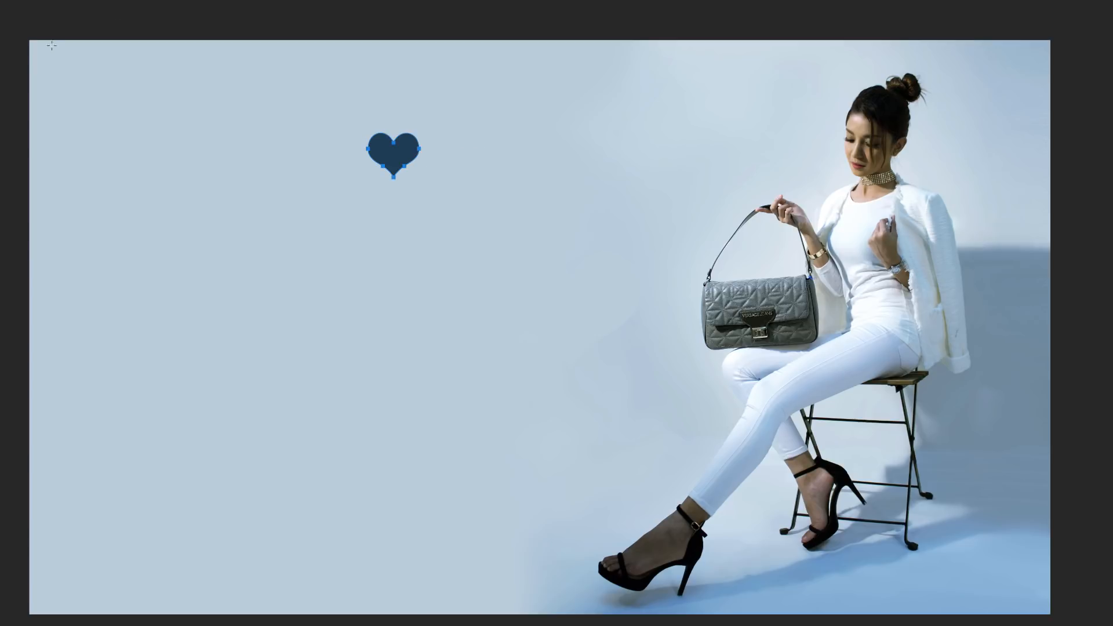
left_click_drag(94, 79, 109, 93)
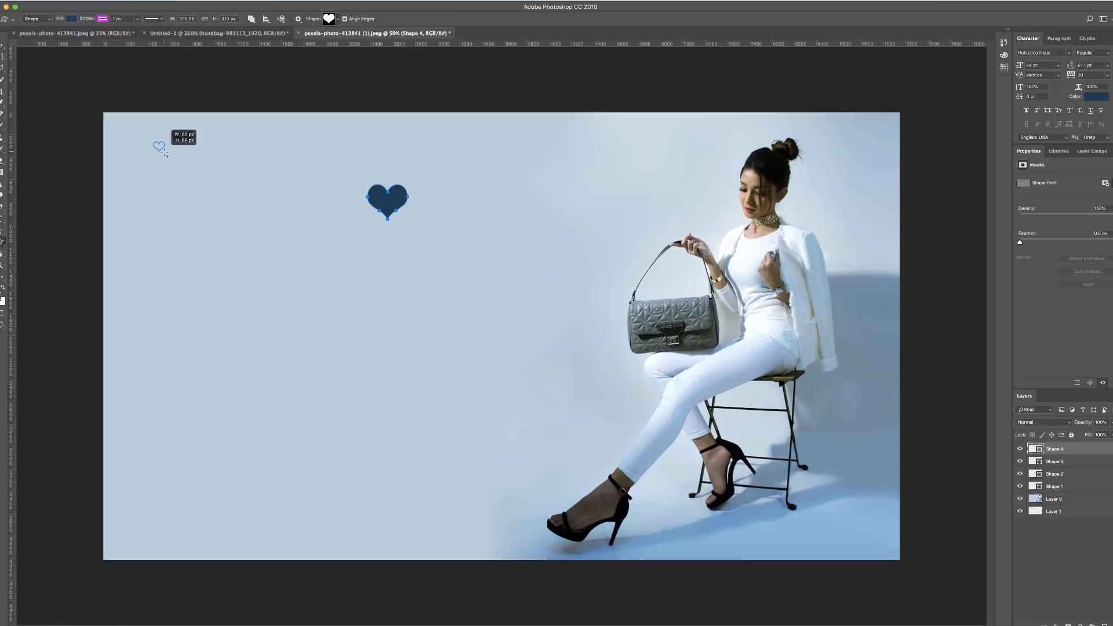
left_click_drag(166, 154, 168, 159)
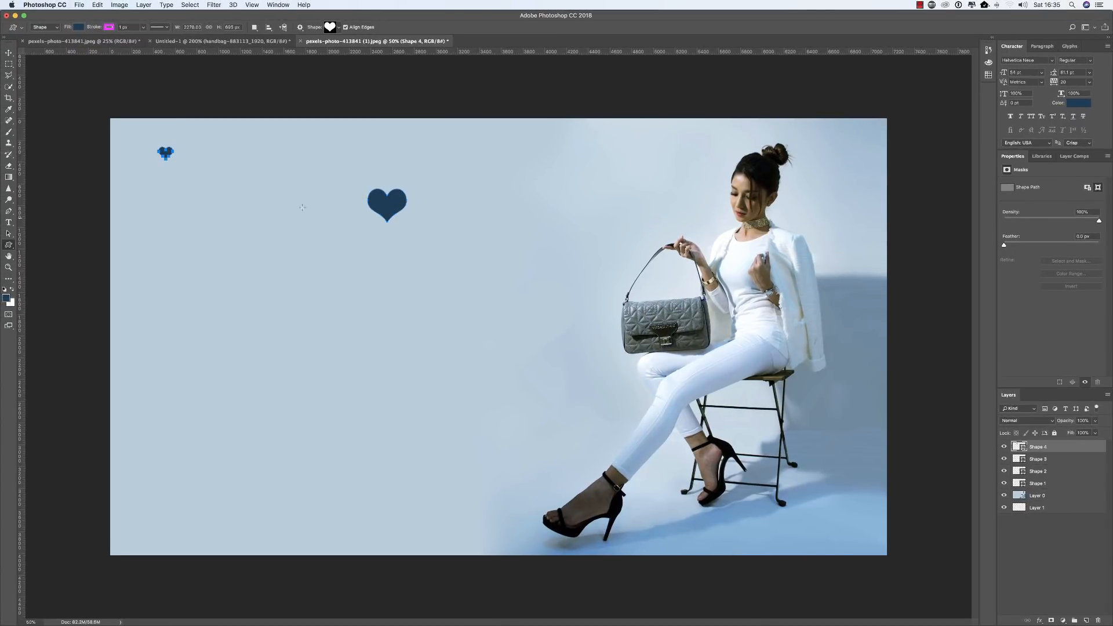
Lower the opacity of the heart shape layer to 7%
left_click(8, 53)
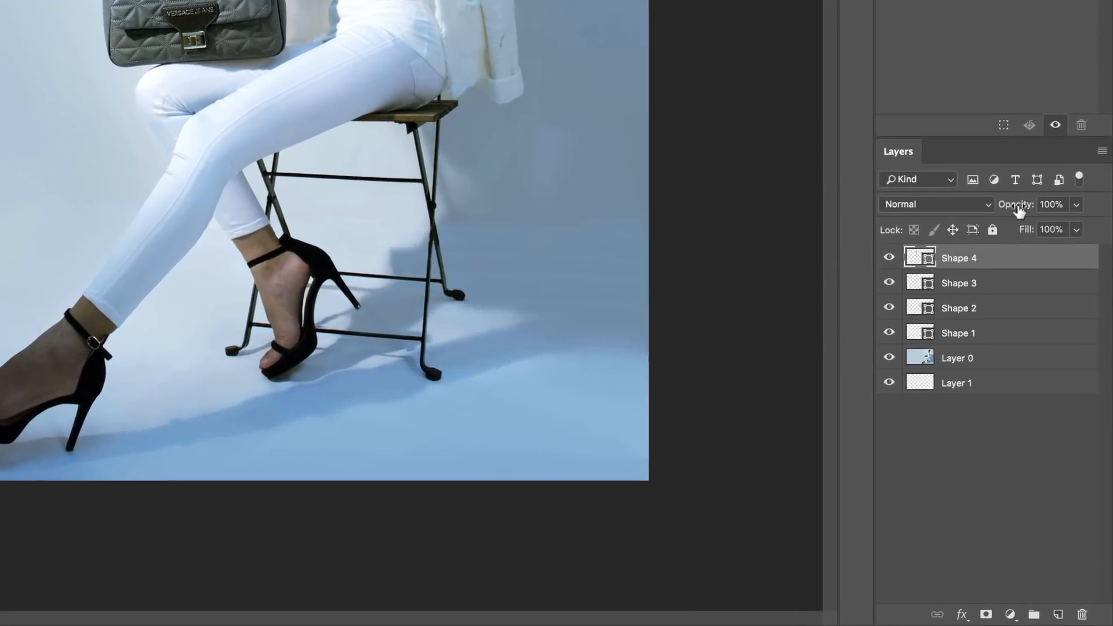
left_click_drag(1018, 210, 937, 220)
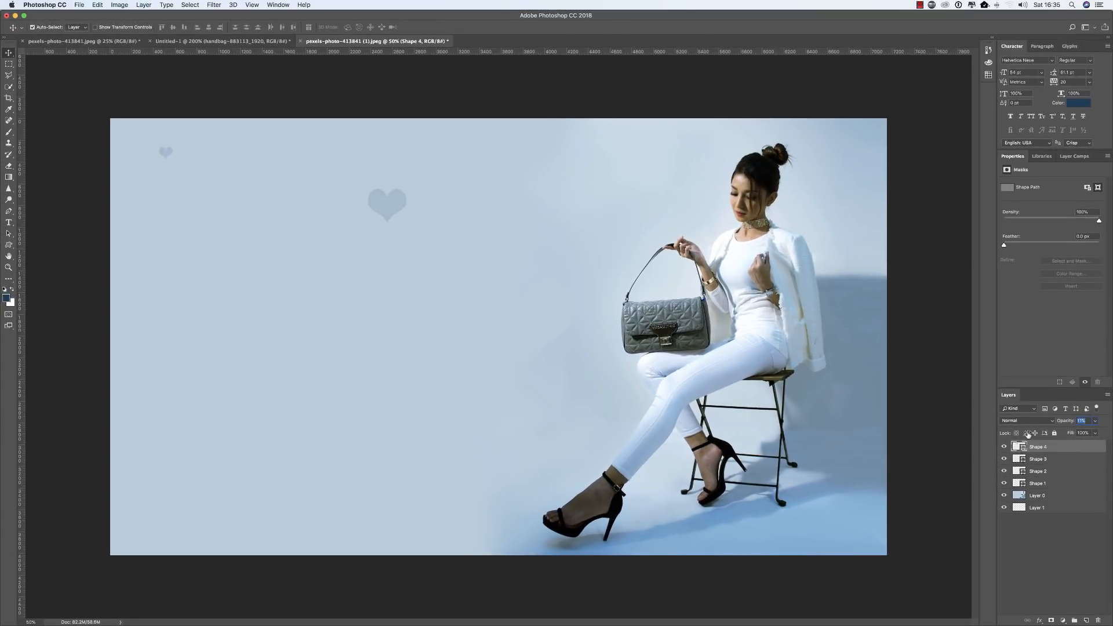
left_click_drag(1028, 434, 1025, 435)
Draw two long parallel diagonal lines across the lower empty backdrop and a short one near the handbag strap with the Line tool
left_click(10, 248)
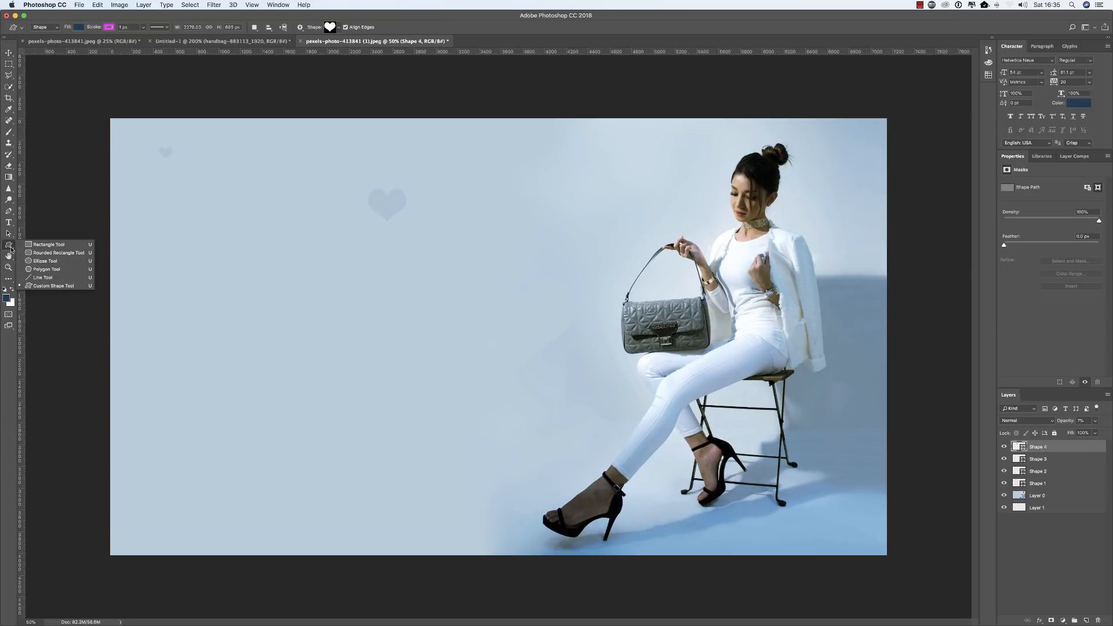
left_click(42, 278)
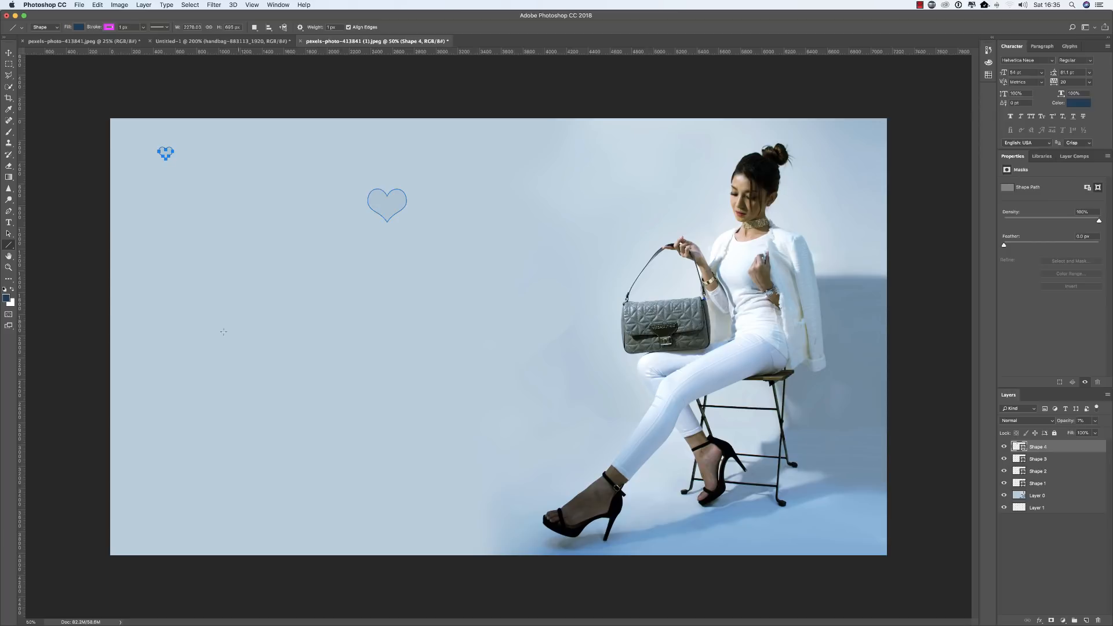
left_click_drag(218, 335, 501, 524)
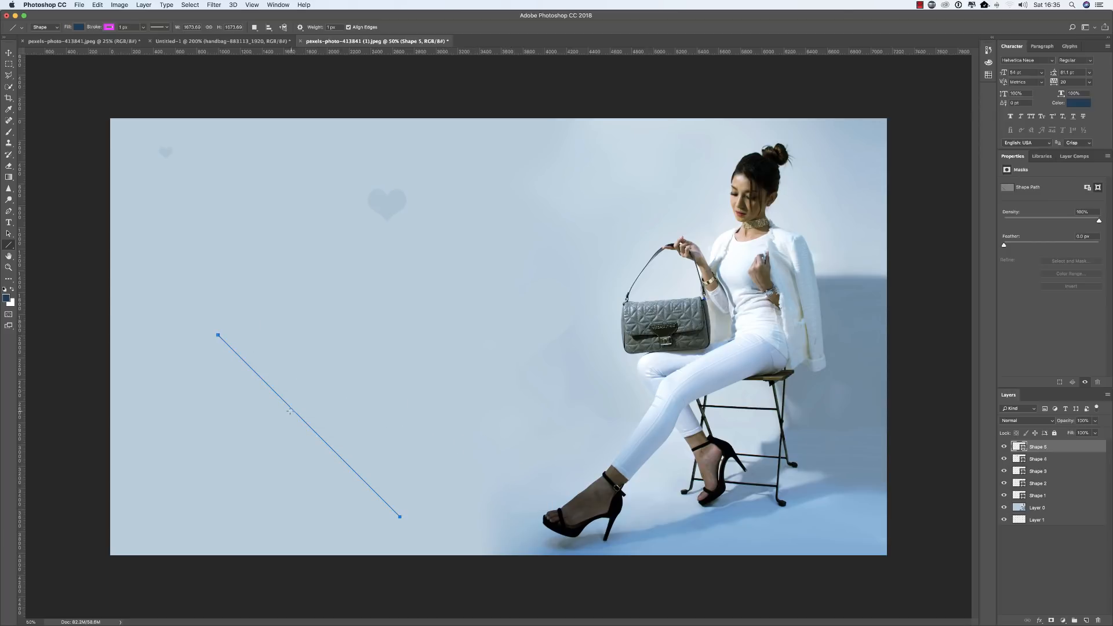
left_click_drag(267, 363, 451, 547)
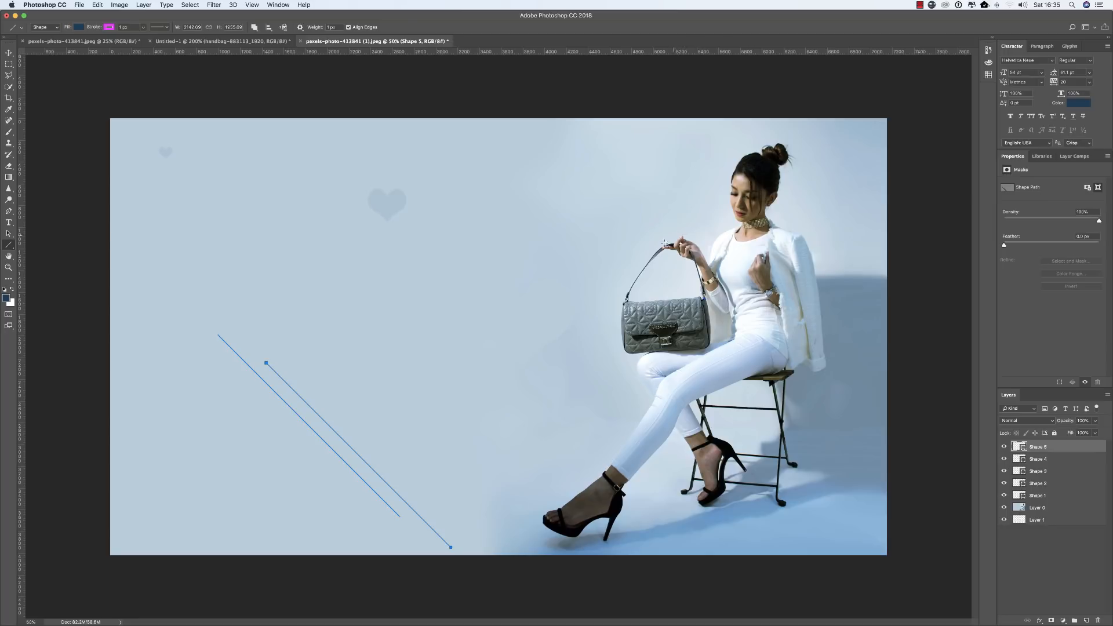
left_click_drag(619, 241, 668, 287)
Draw dark blue hearts with the Custom Shape tool: two small ones near the lower-left corner and a larger one above the front shoe
left_click(10, 247)
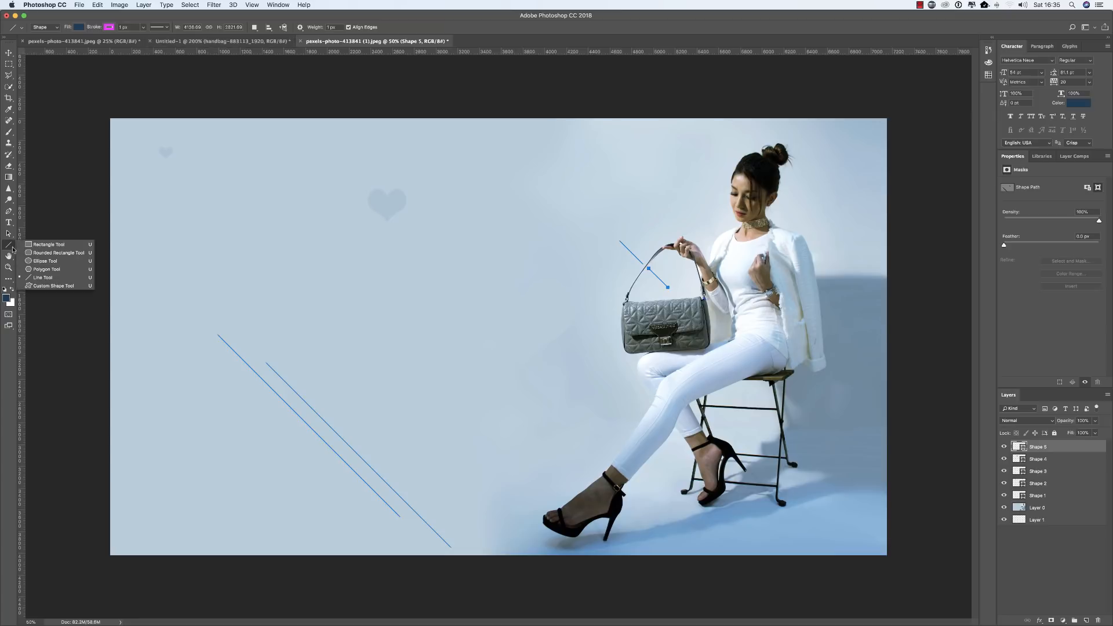
left_click(52, 280)
mouse_move(212, 476)
left_mouse_down()
mouse_move(228, 486)
mouse_move(198, 510)
left_mouse_up()
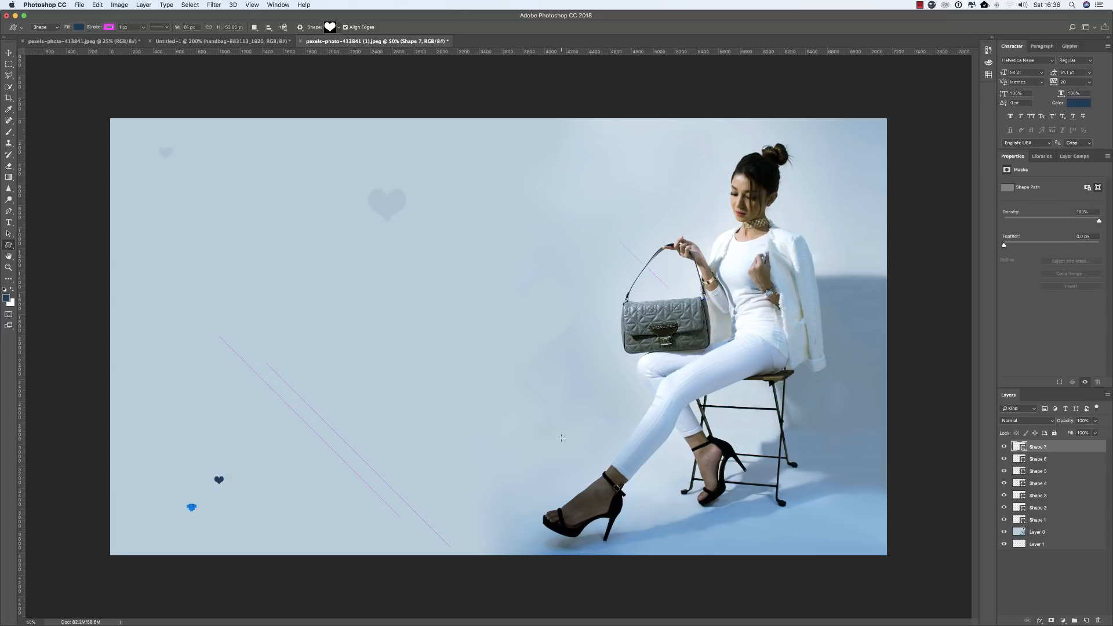
left_click_drag(561, 437, 594, 465)
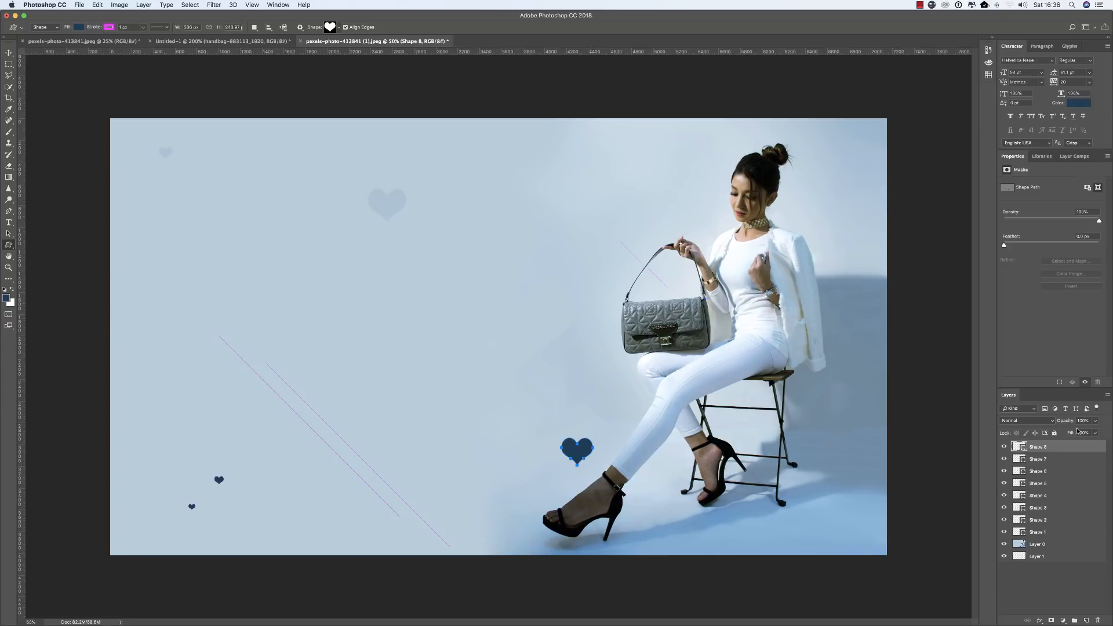
Lower the opacity of the heart above the shoe and the two small lower-left hearts, giving the smallest 44%
left_click_drag(1066, 423, 1028, 429)
key("v")
left_click(232, 472)
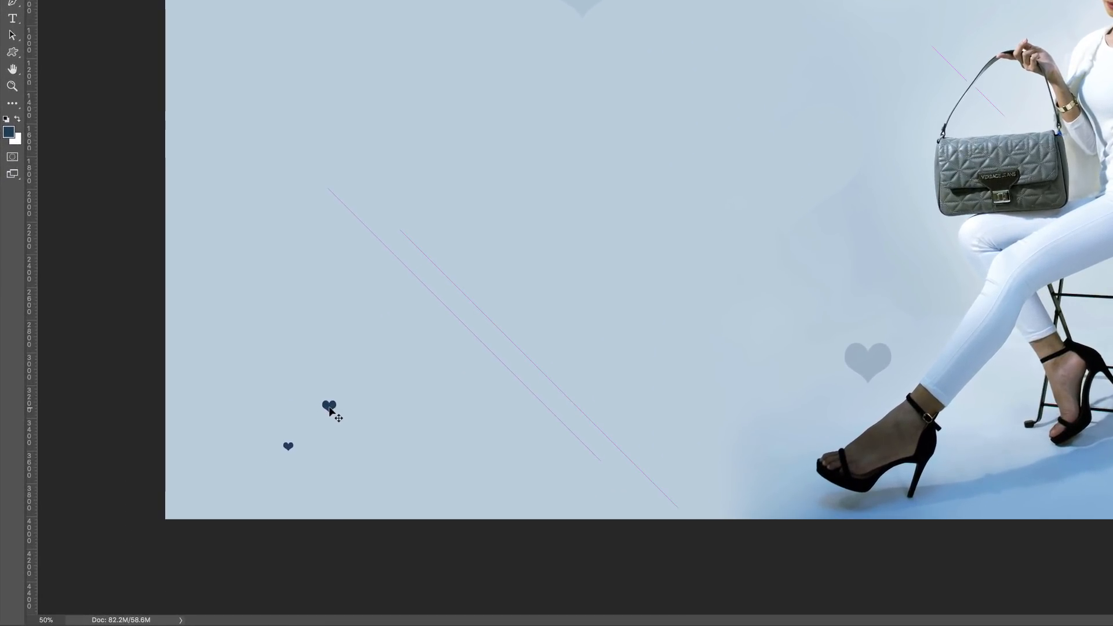
key("2")
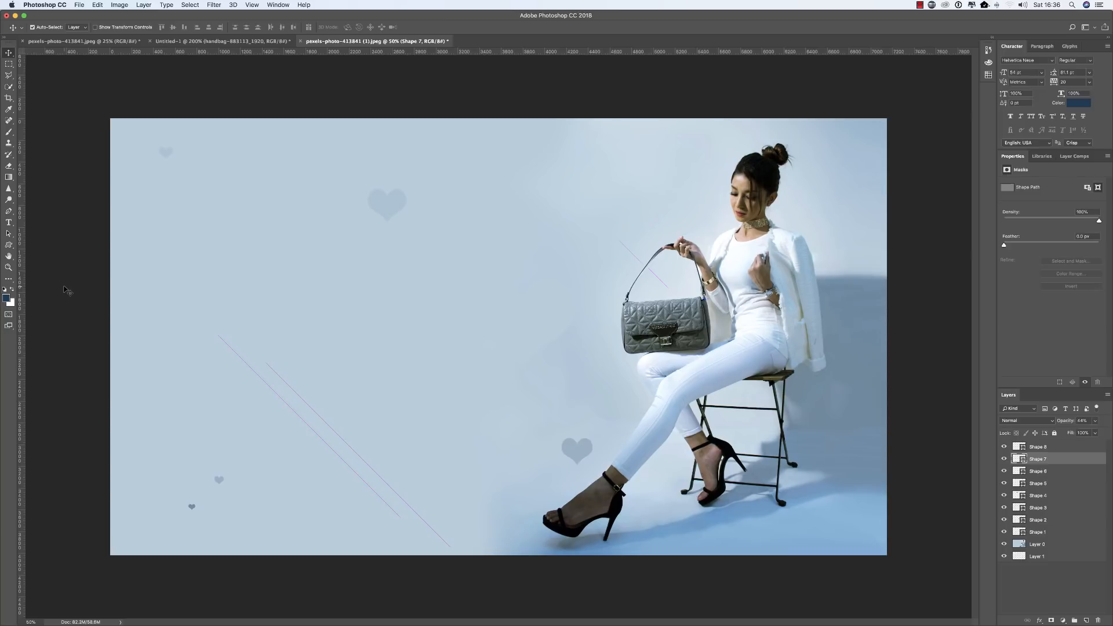
key("super+s")
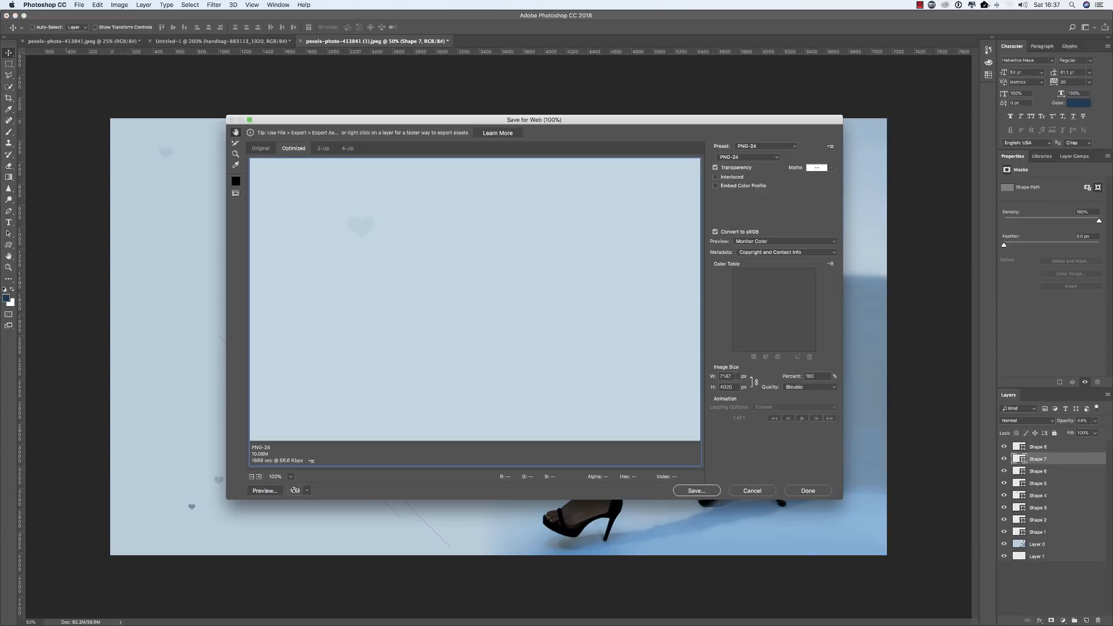
double_click(734, 376)
type("2000")
left_click(698, 491)
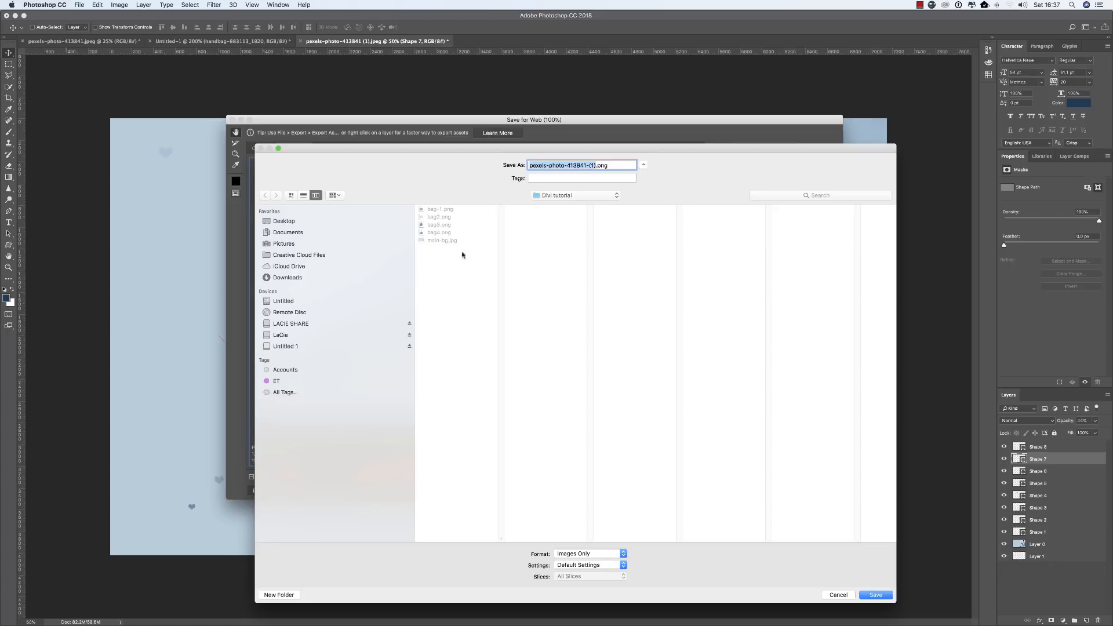
left_click(838, 594)
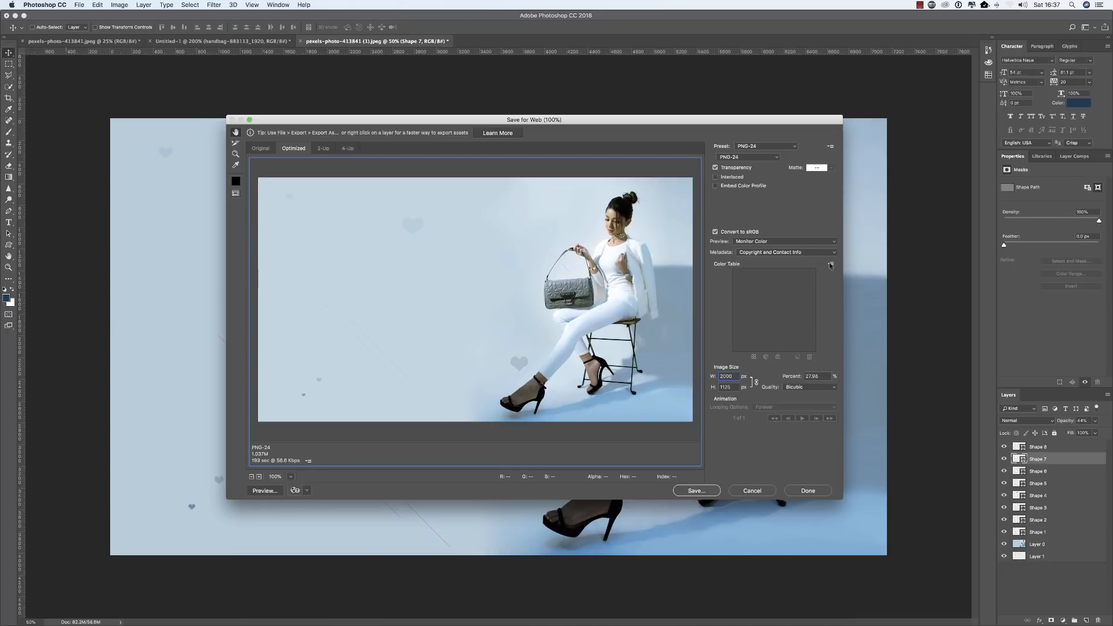
left_click(764, 494)
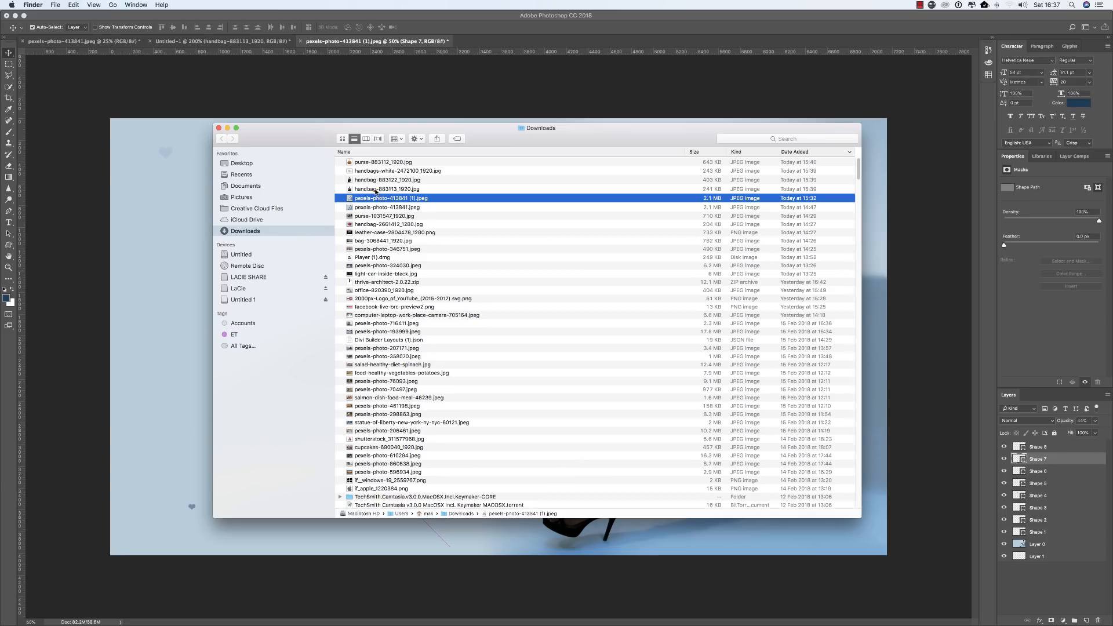
Switch to Finder, preview the handbag photos in Downloads and select the four files from purse-883112_1920.jpg to handbag-883113_1920.jpg
left_click(375, 192)
key("space")
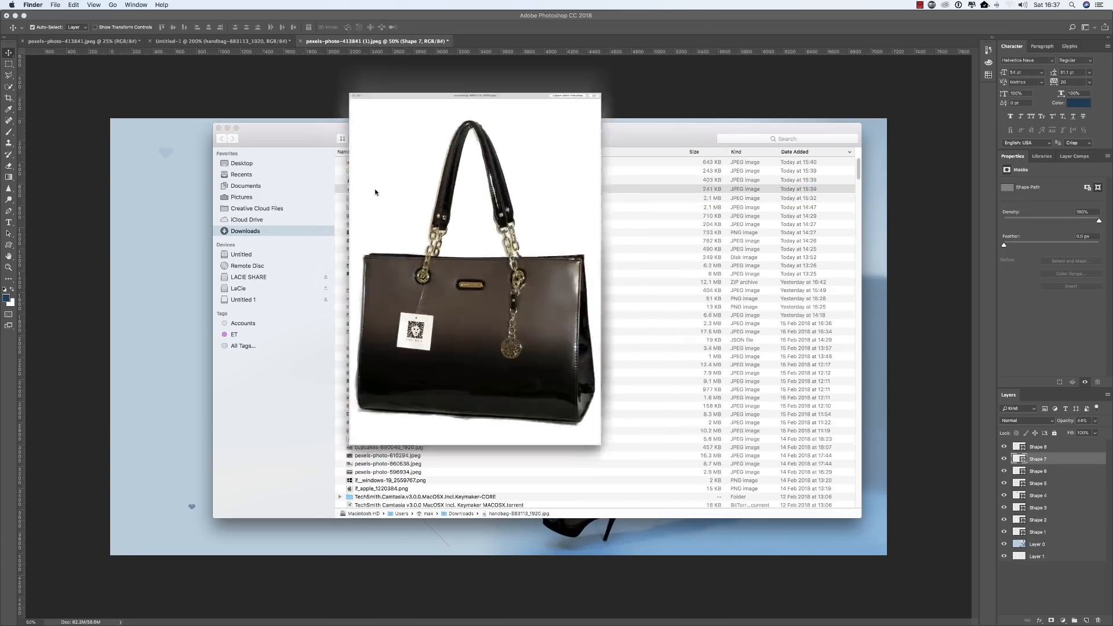
key("space")
left_click(377, 181)
key("space")
key("space")
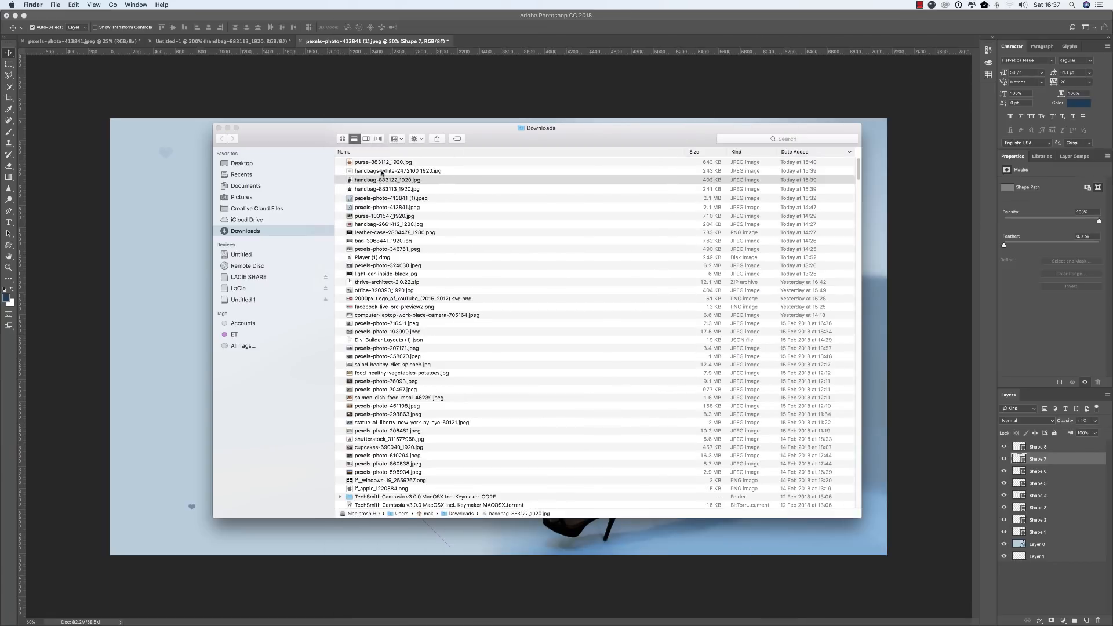
left_click(382, 163)
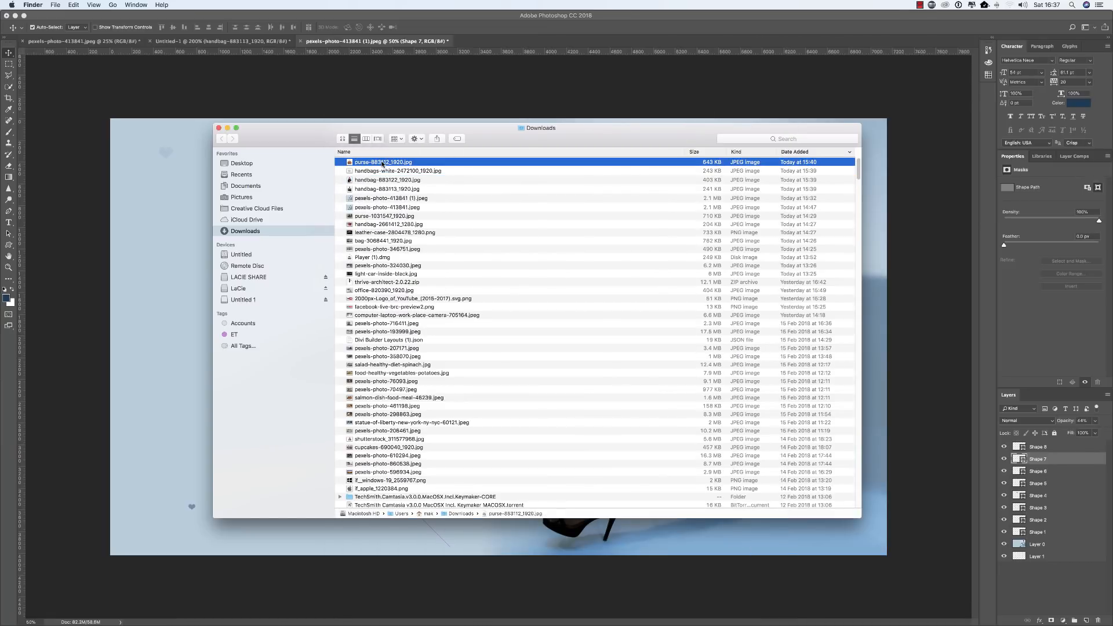
left_click(379, 171, "super")
left_click(377, 180, "super")
left_click(375, 190, "super")
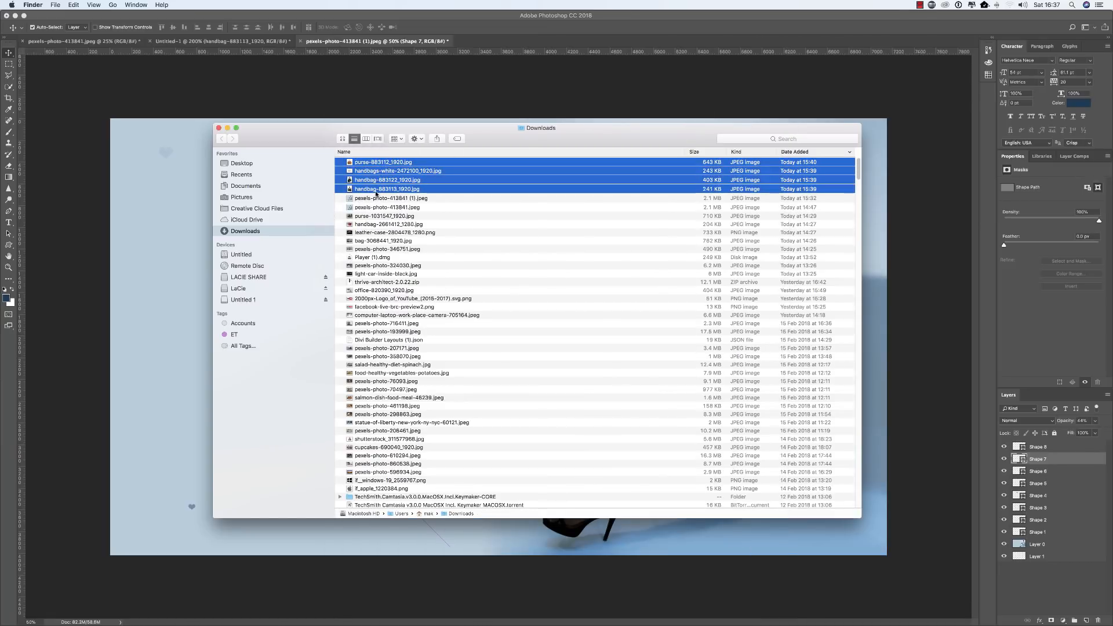
left_click_drag(304, 136, 327, 296)
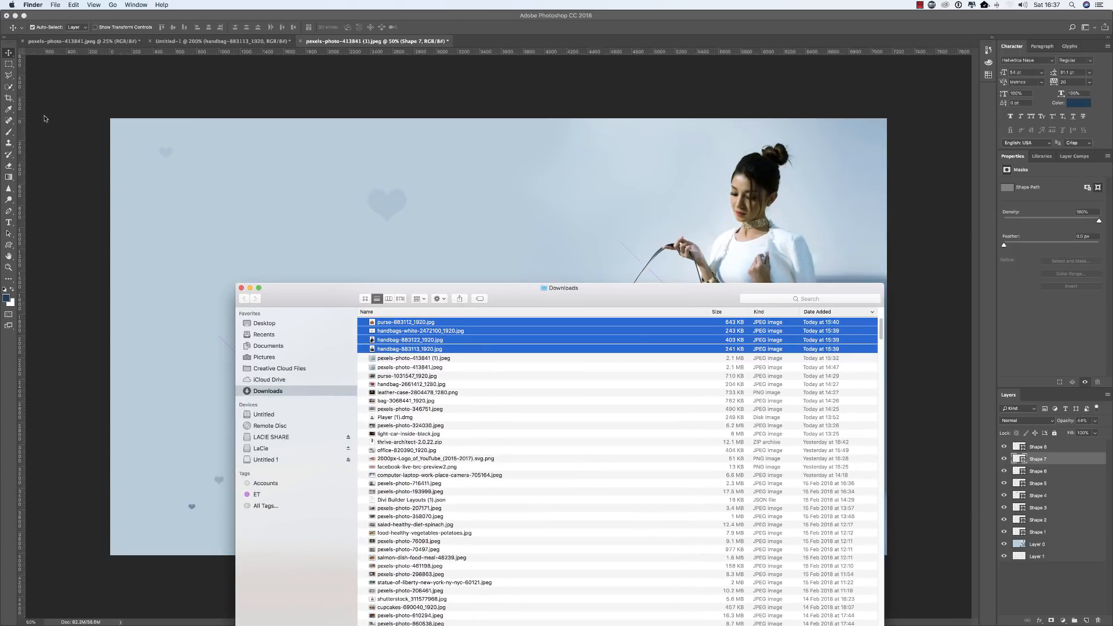
Return to Photoshop and create a 600 x 800 px document at 72 pixels/inch, RGB Color, with a white background
left_click(65, 107)
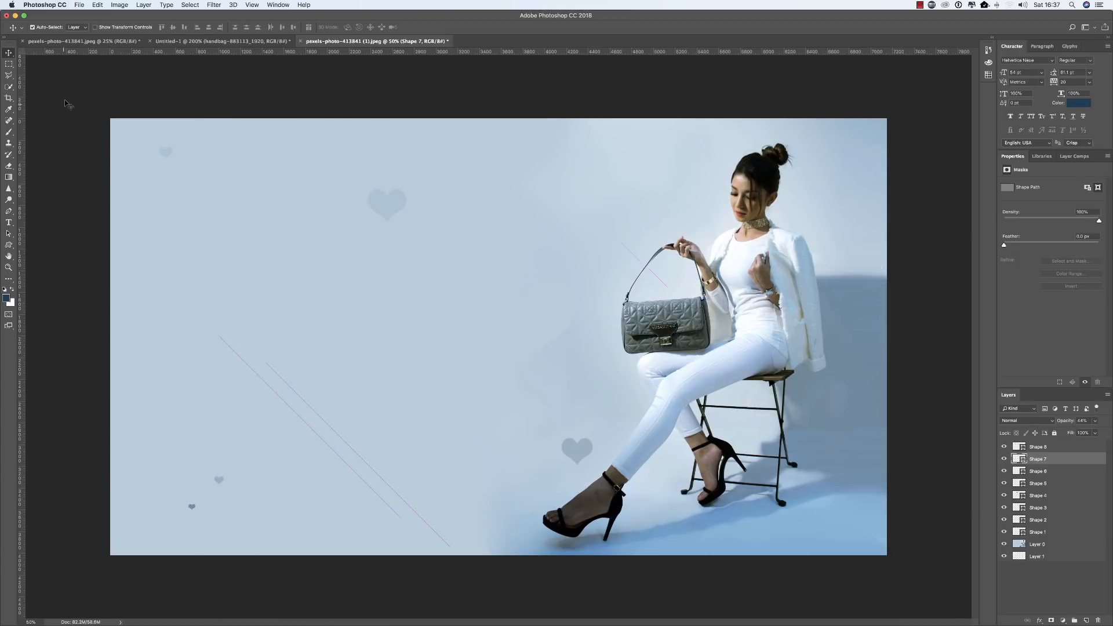
left_click(78, 5)
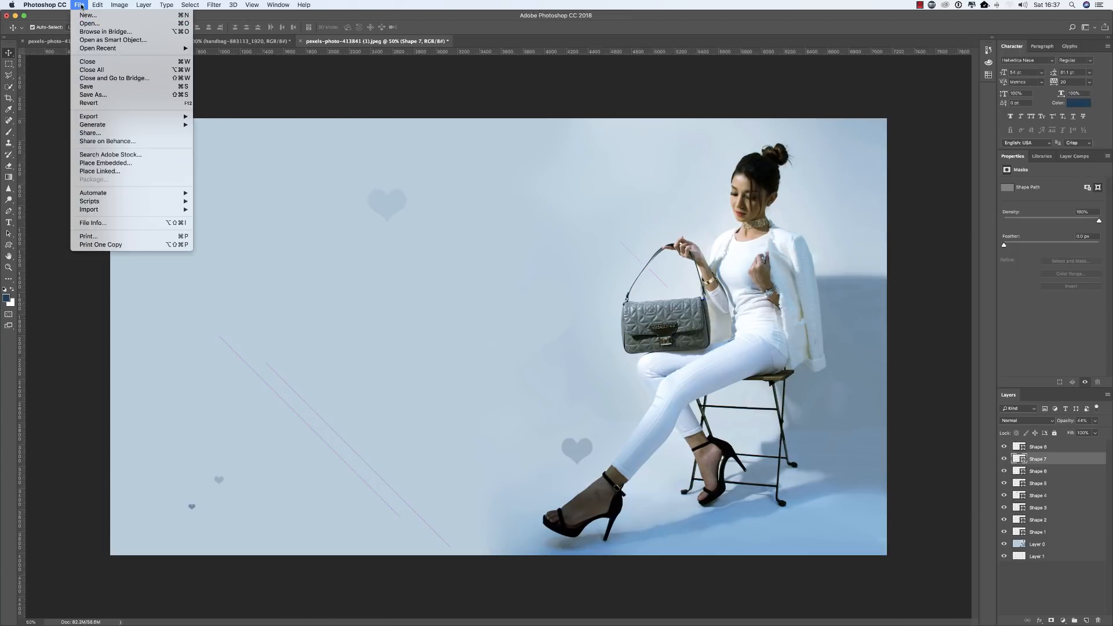
left_click(87, 15)
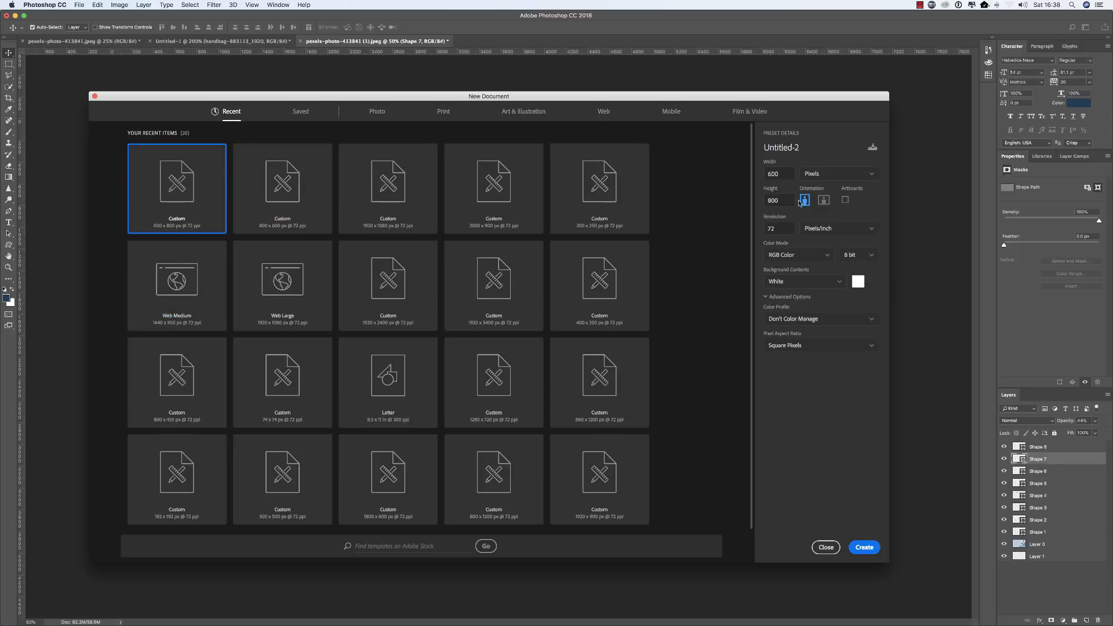
left_click(864, 547)
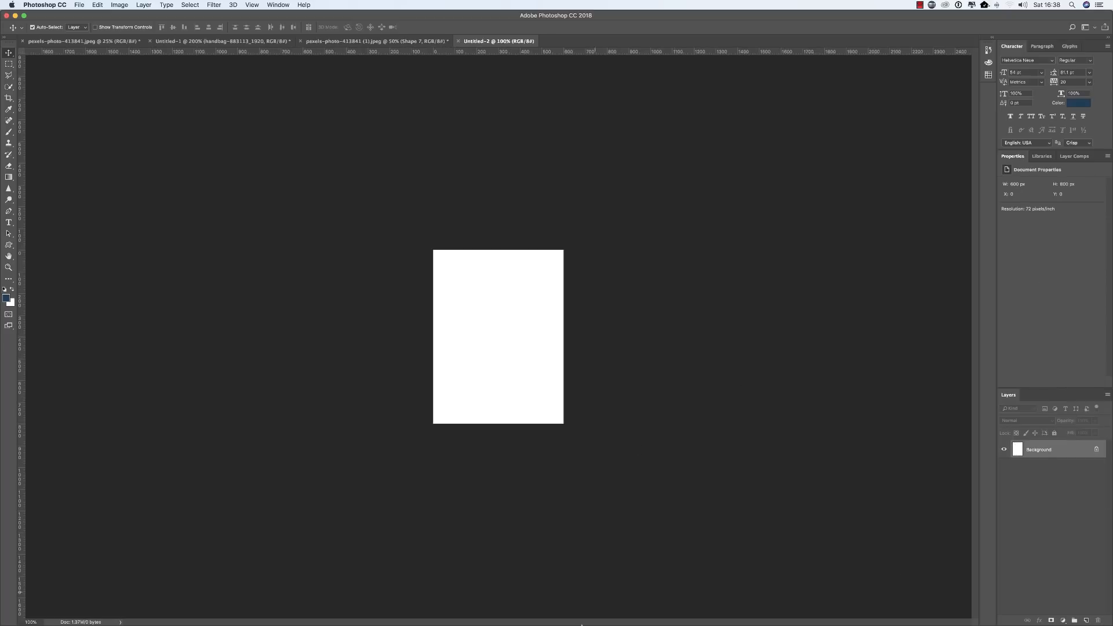
Place the four handbag images selected in Finder onto the blank 600 x 800 px canvas
mouse_move(581, 623)
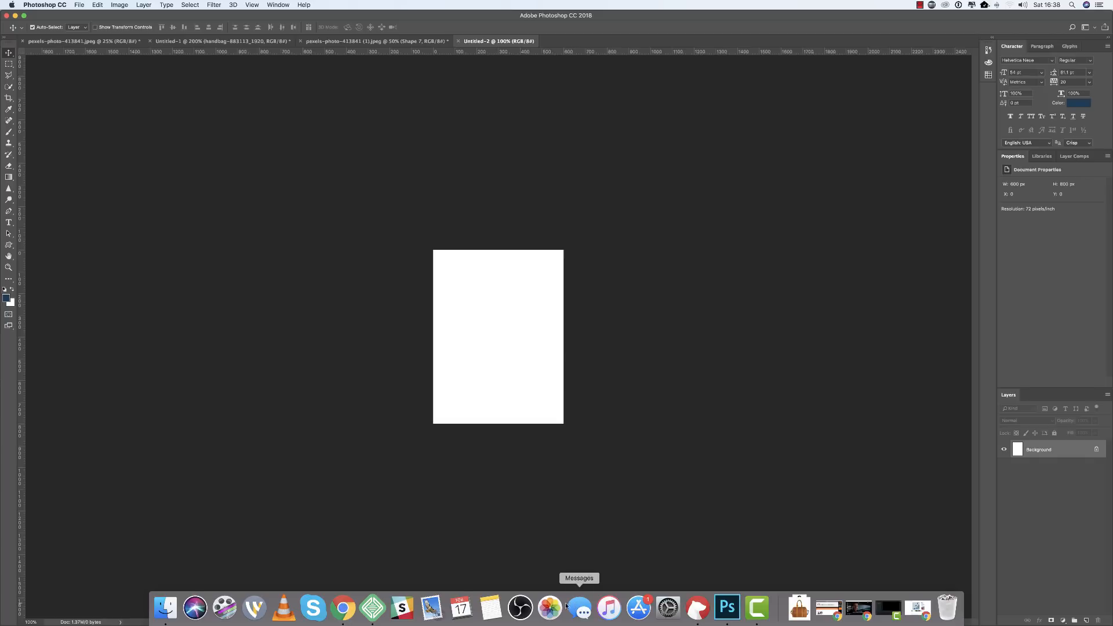
left_click(165, 607)
left_click_drag(330, 301, 696, 190)
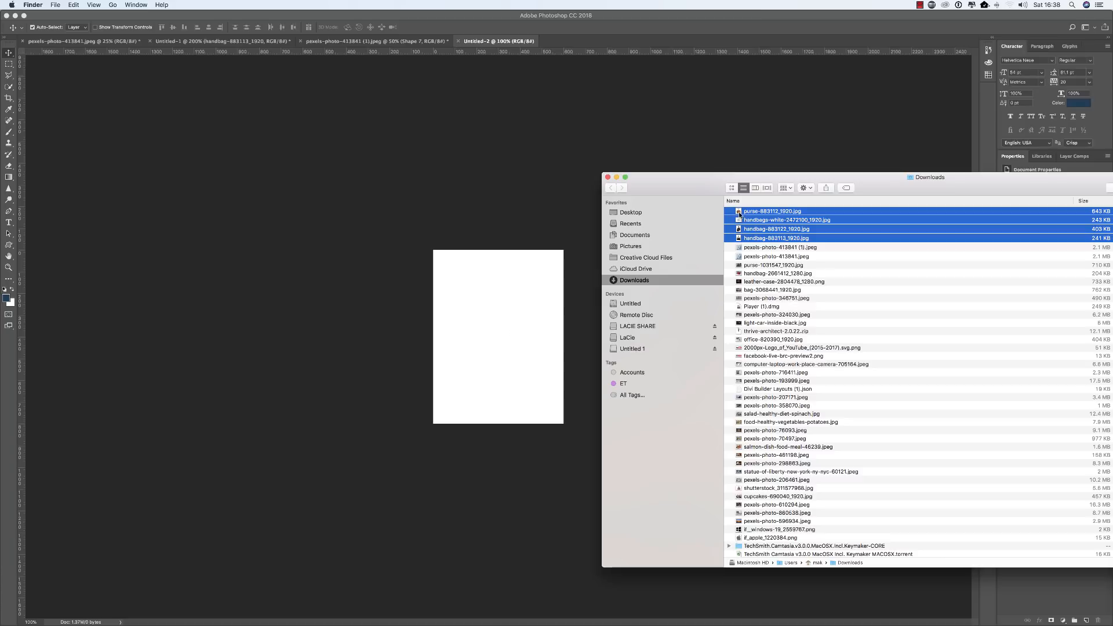
left_click_drag(739, 213, 485, 326)
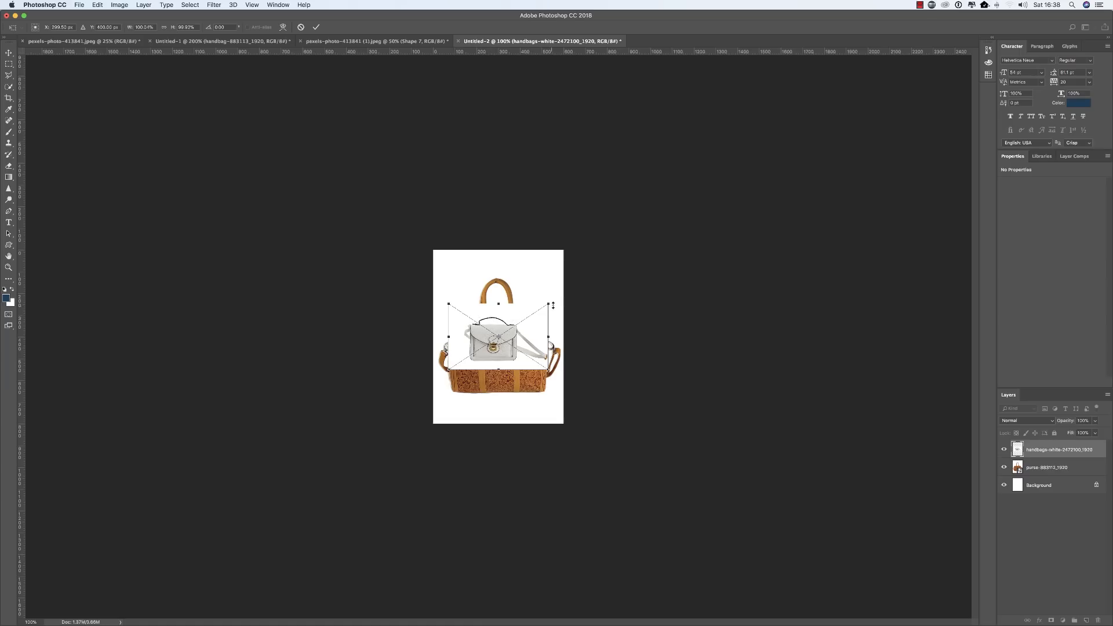
Enlarge the placed white handbag image, center the bag on the canvas and commit the placement
left_click_drag(552, 305, 595, 273)
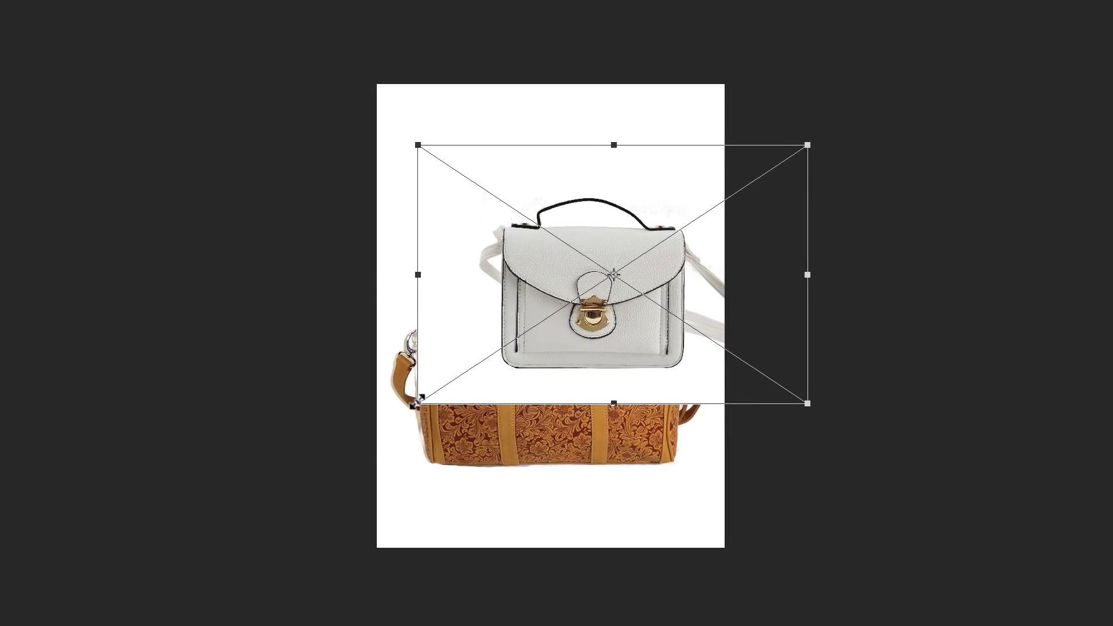
left_click_drag(418, 403, 291, 488)
left_click_drag(519, 439, 564, 413)
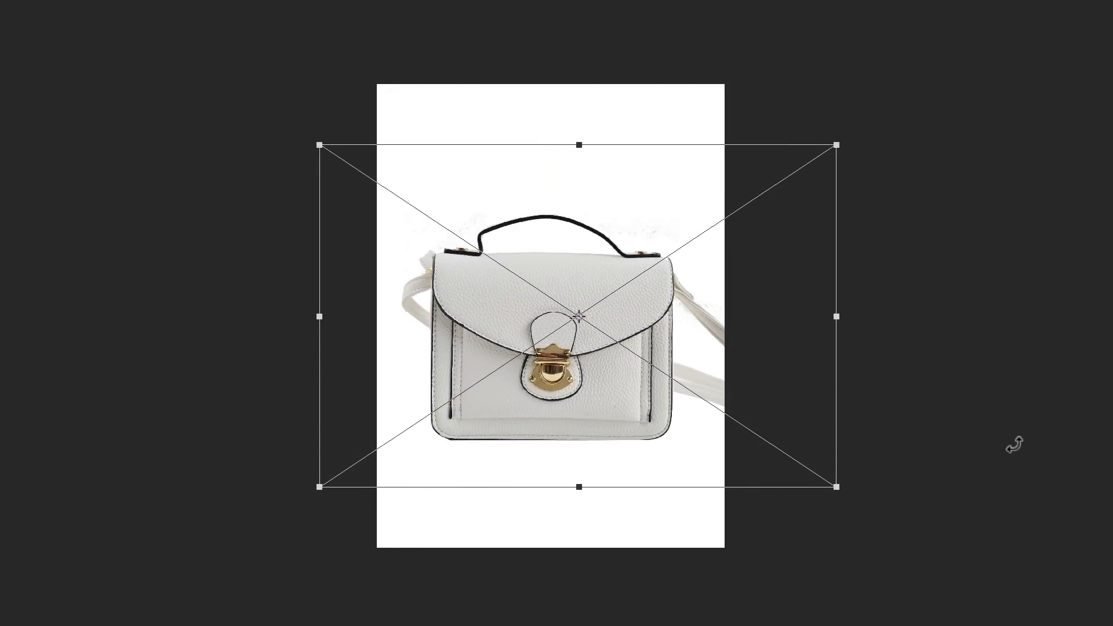
key("Return")
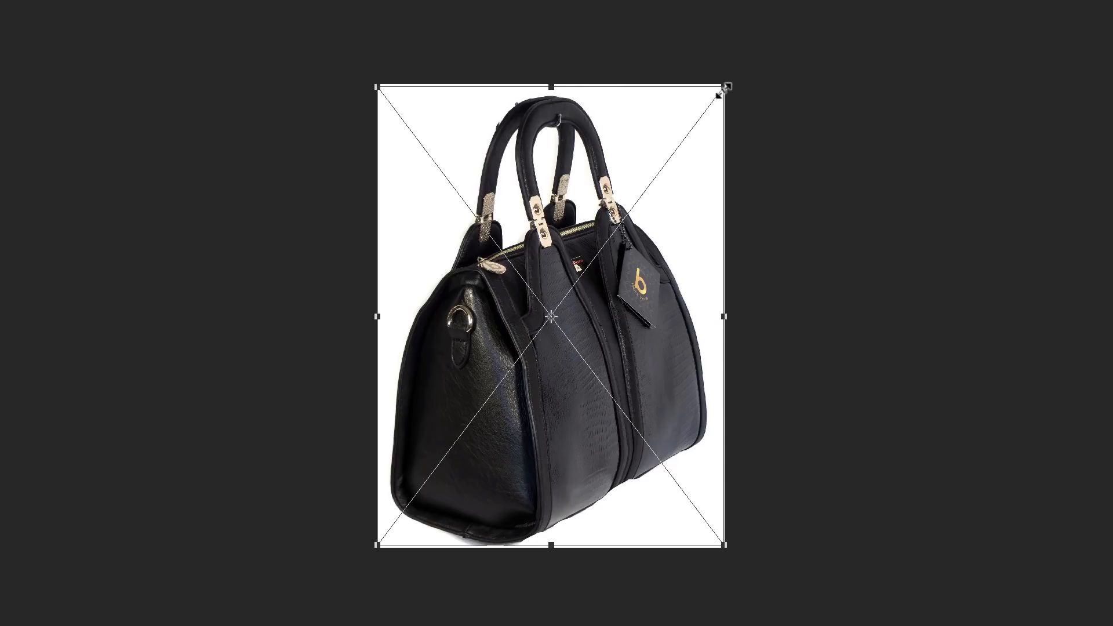
Scale down the two black handbag images so they sit centered with margins around them, and commit each placement
left_click_drag(725, 87, 684, 139)
left_click_drag(547, 260, 566, 233)
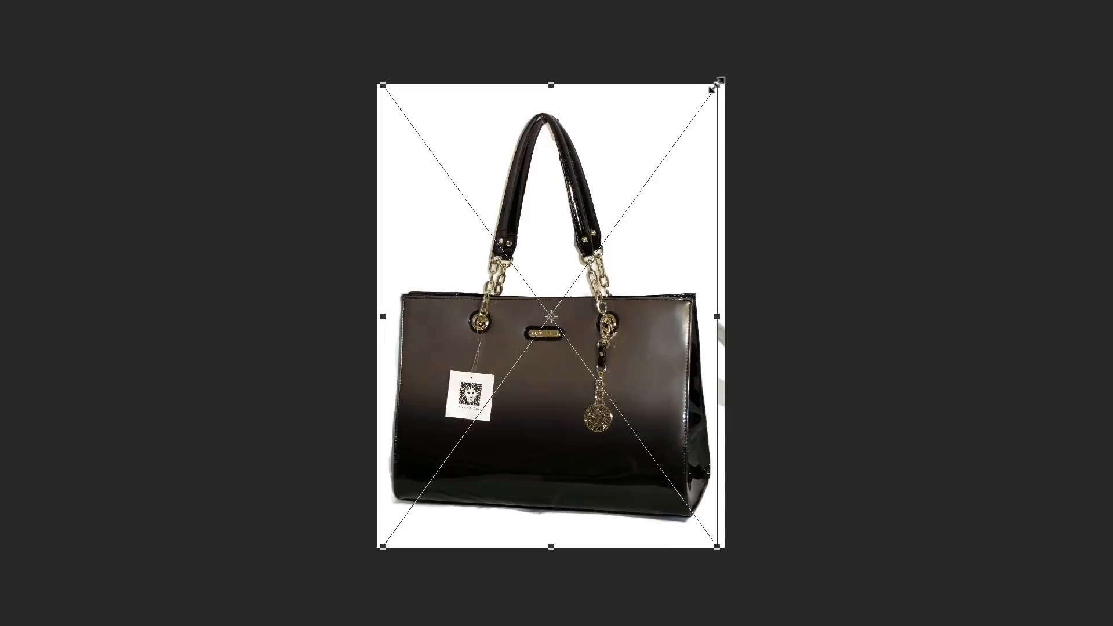
left_click_drag(717, 85, 639, 183)
left_click_drag(446, 486, 484, 440)
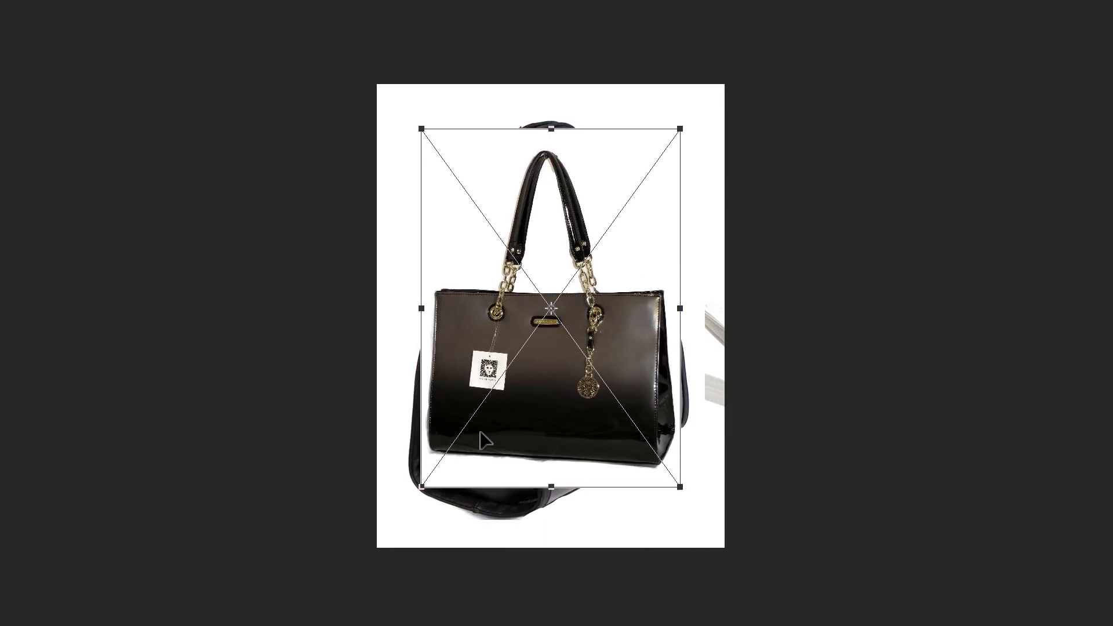
left_click_drag(421, 486, 396, 521)
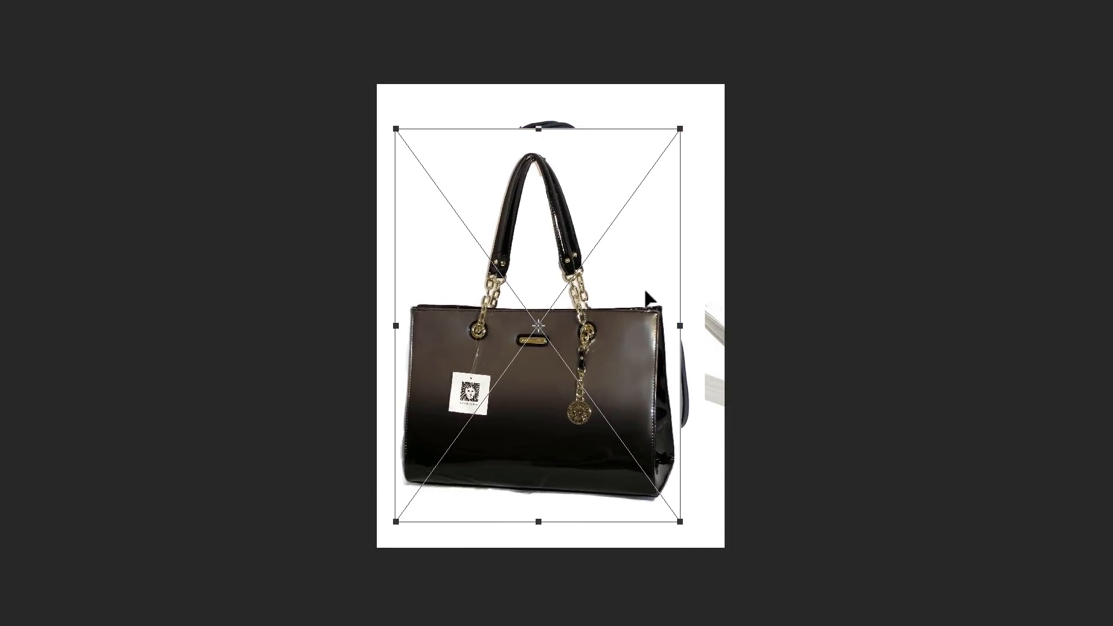
mouse_move(648, 298)
left_mouse_down()
mouse_move(660, 301)
mouse_move(661, 289)
left_mouse_up()
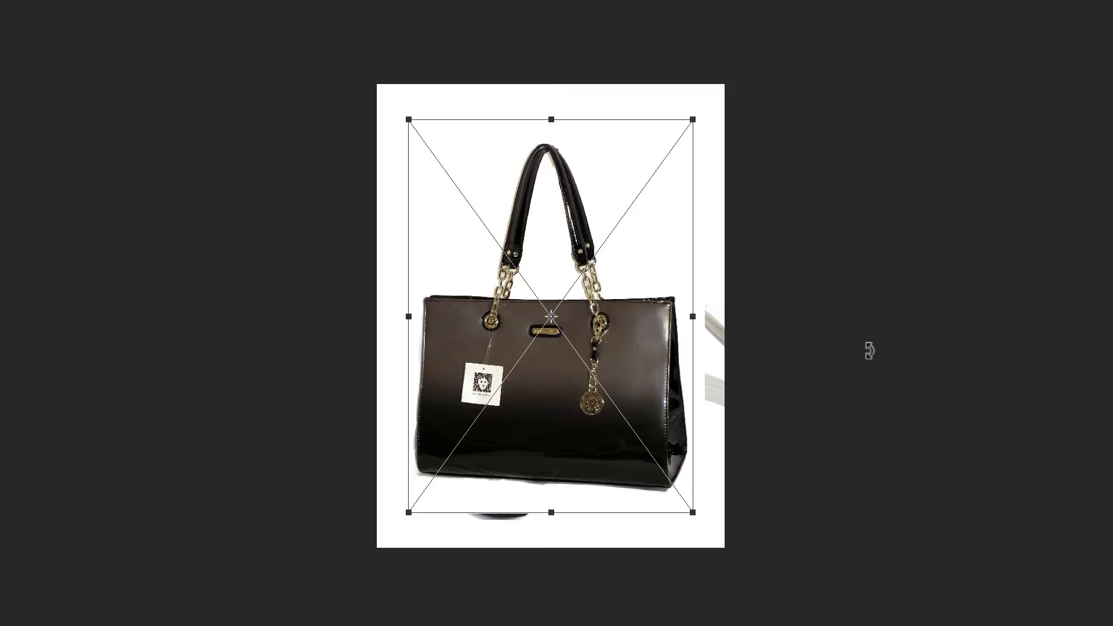
key("Return")
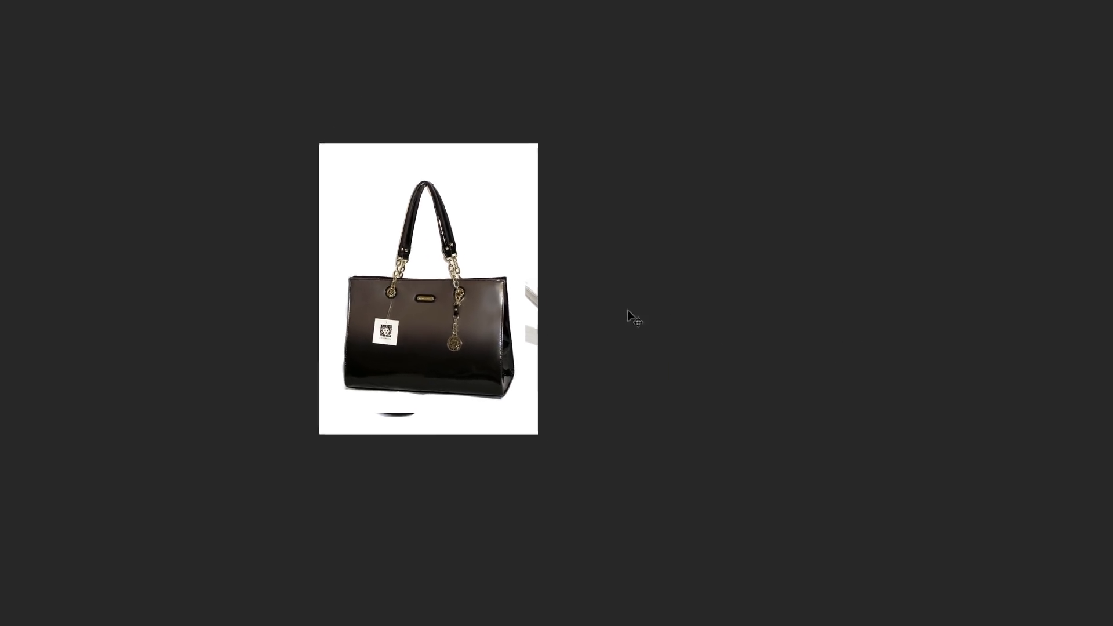
Hide the handbag-883113_1920, handbag-883122_1920 and handbags-white-2472100_1920 layers, leaving only the tan purse and background visible
left_click(1023, 421)
left_click(1023, 445)
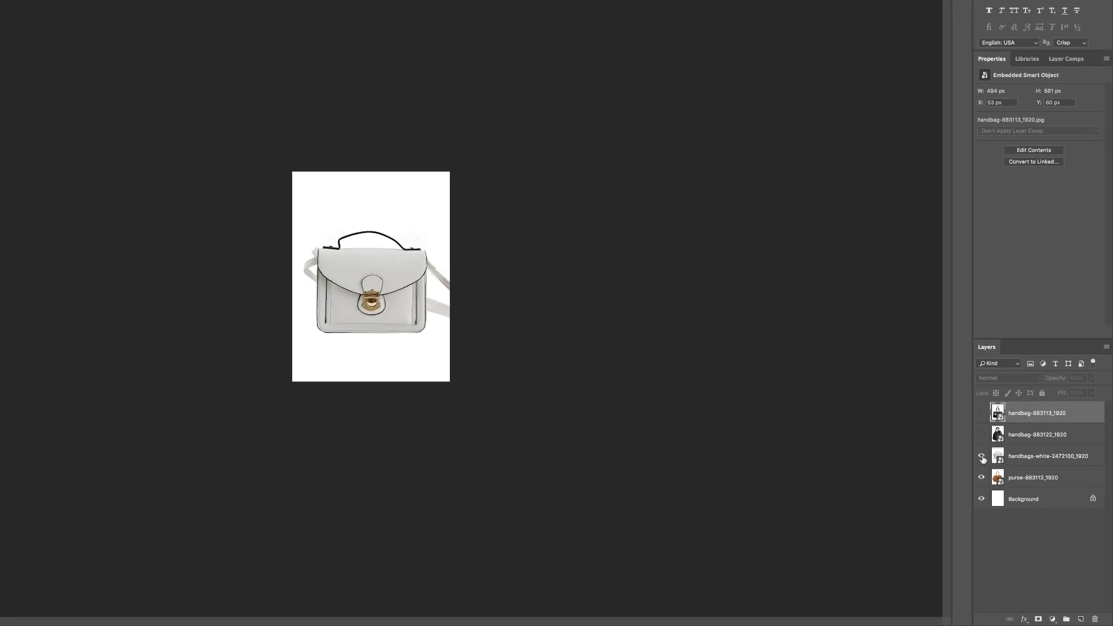
left_click(1023, 467)
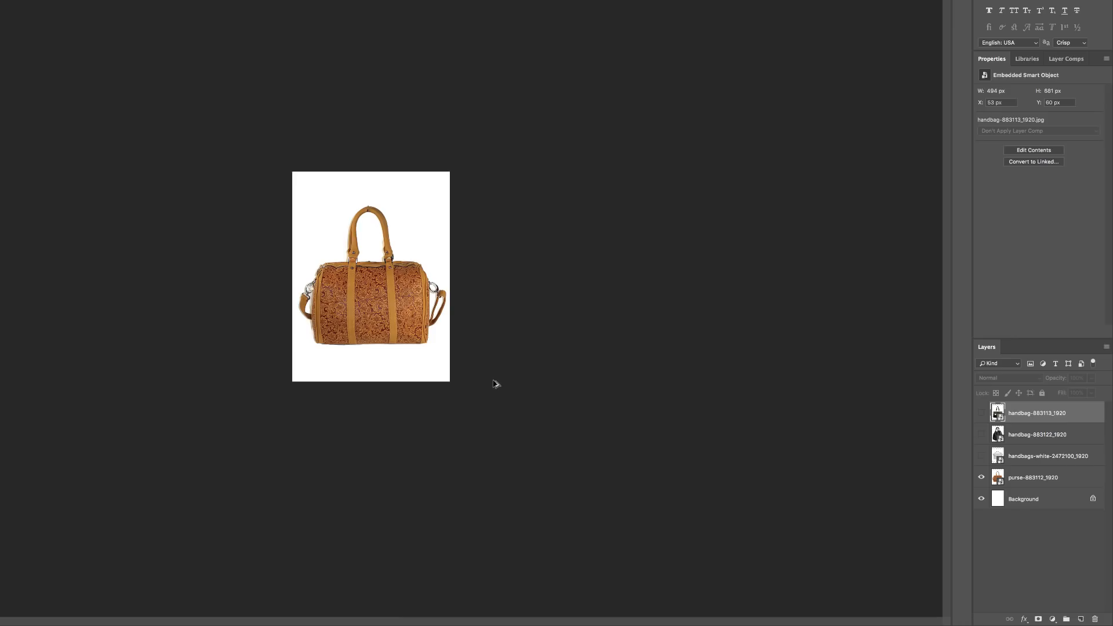
Set the tan purse image's Save for Web format to JPEG at Very High quality 80 and keep the settings without saving a file
key("super+alt+shift+s")
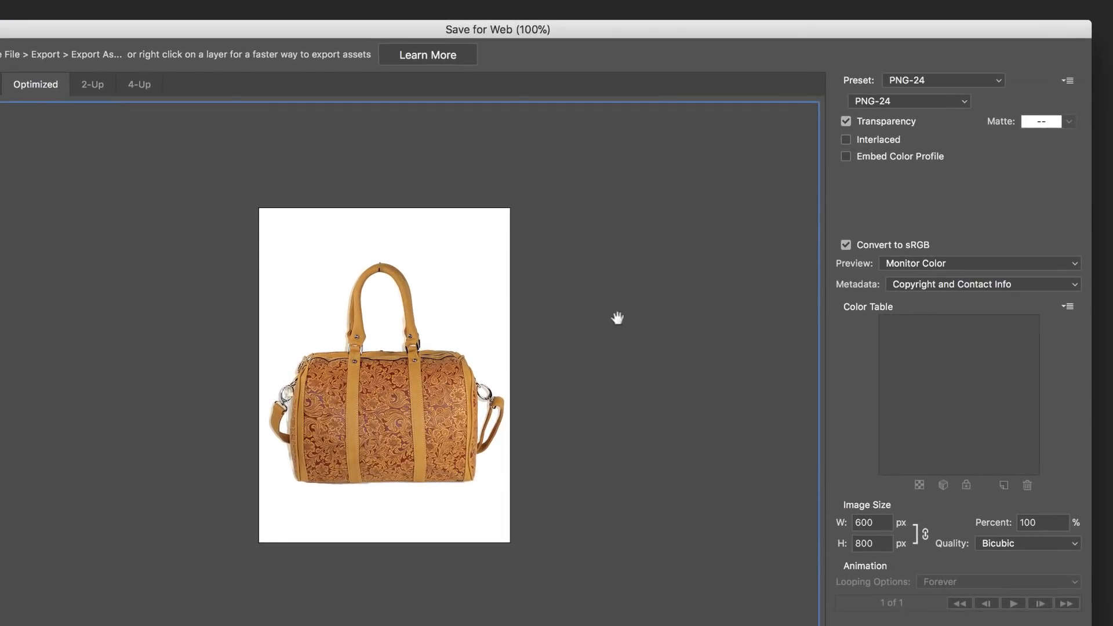
left_click(944, 102)
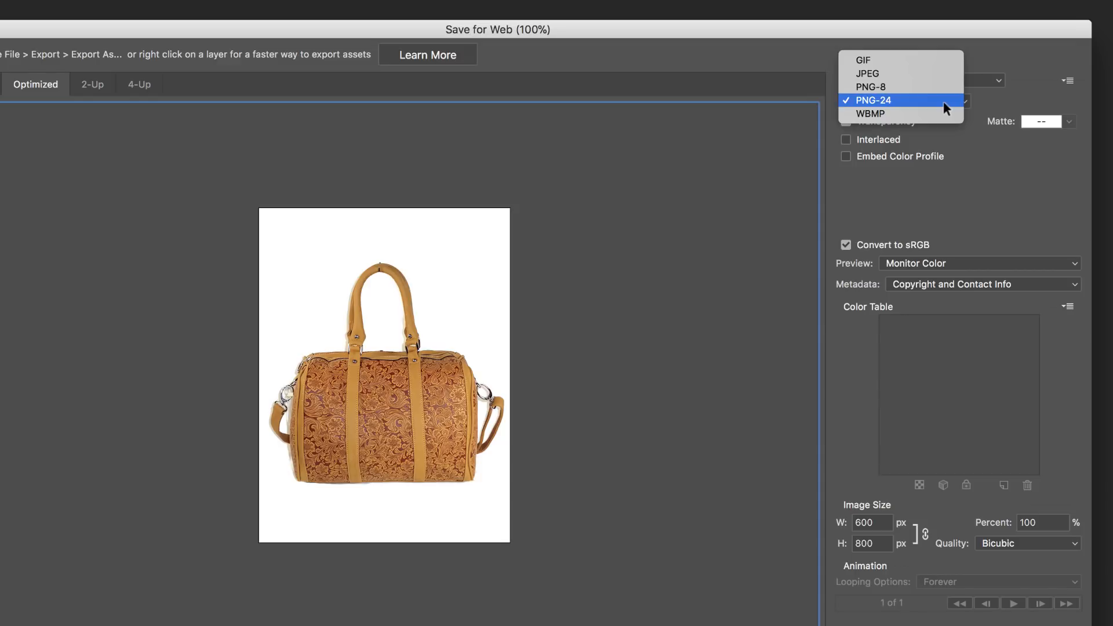
left_click(921, 74)
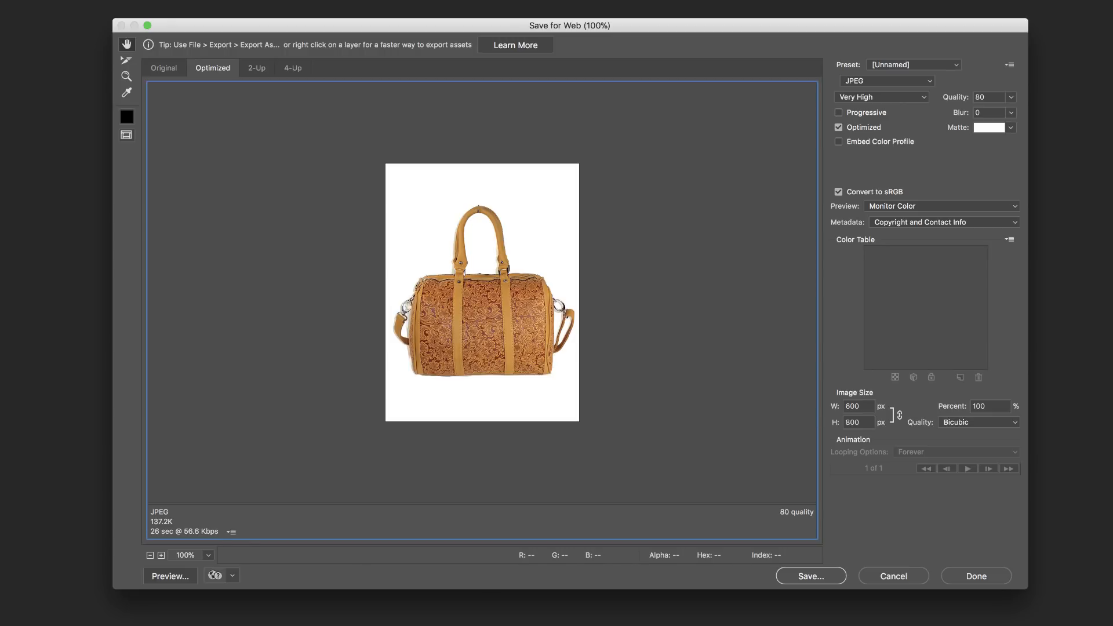
left_click(823, 577)
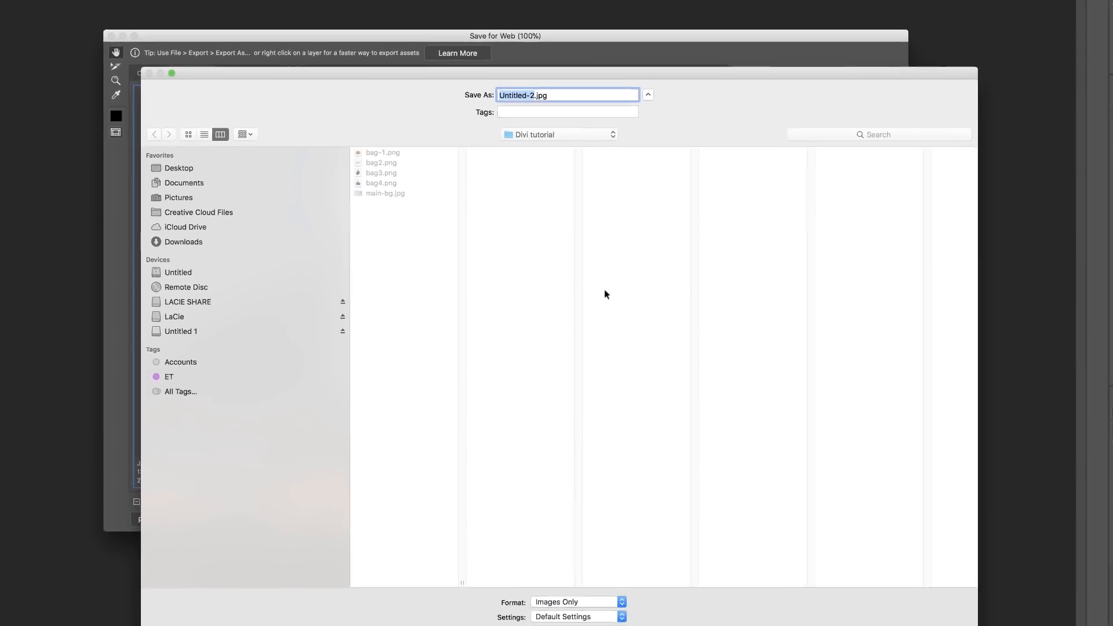
left_click(798, 591)
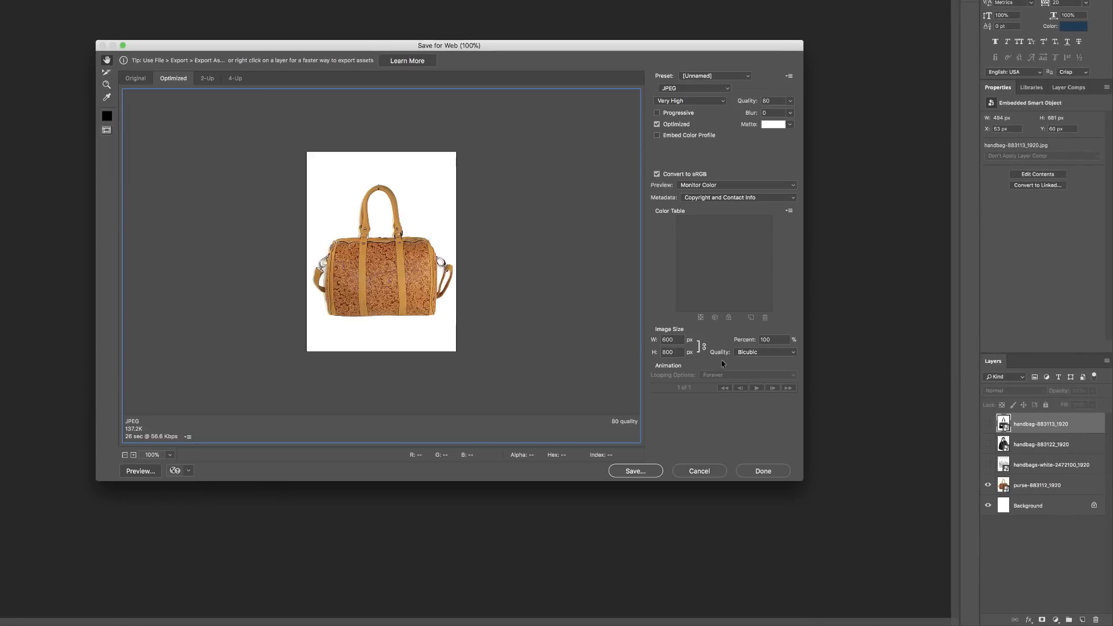
left_click(768, 472)
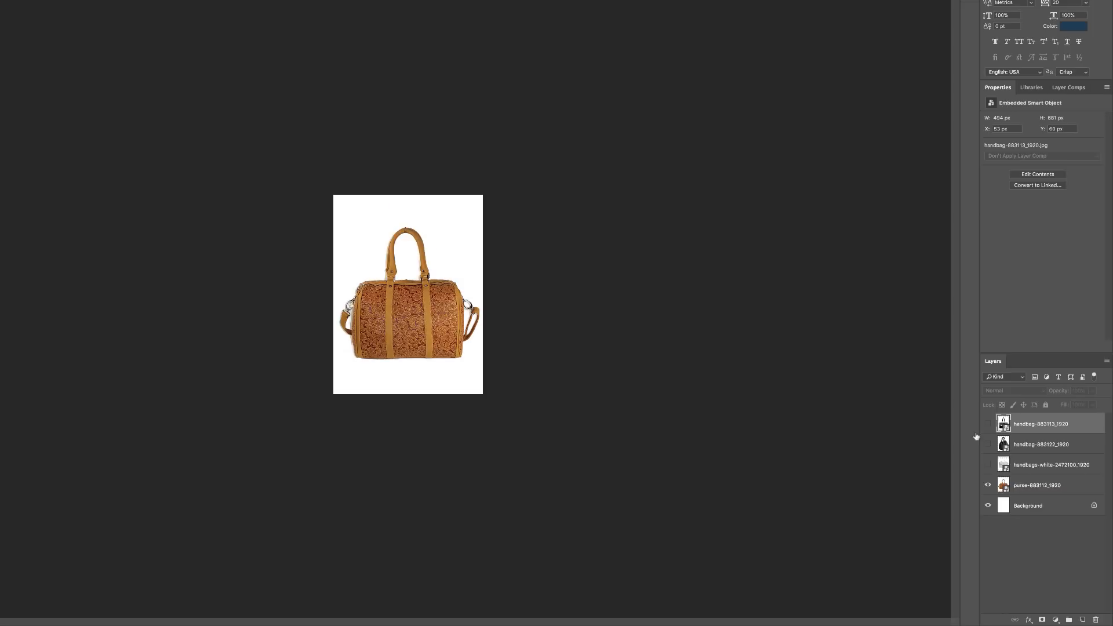
Hide the tan purse layer, show the white handbag layer and hide it again, and make handbag-883122_1920 visible
left_click(988, 485)
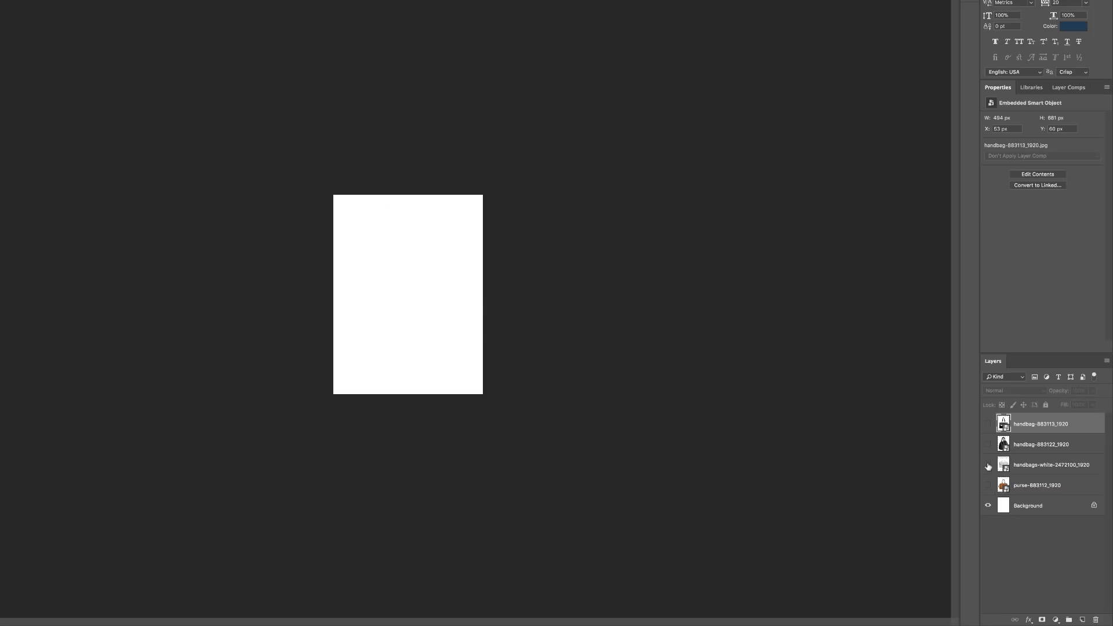
left_click(988, 466)
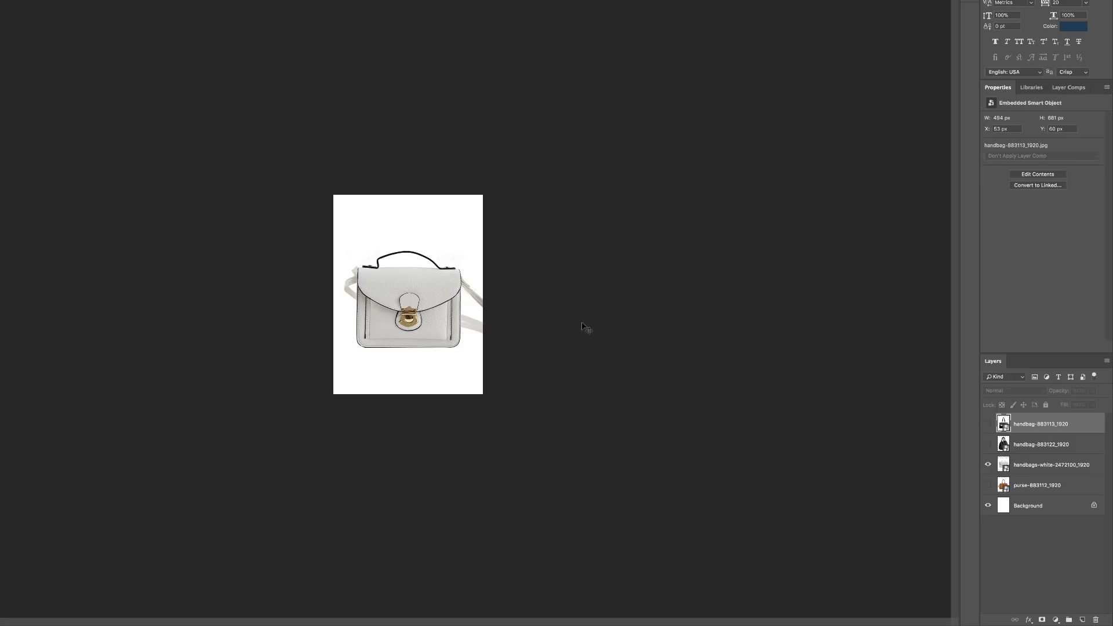
left_click(989, 465)
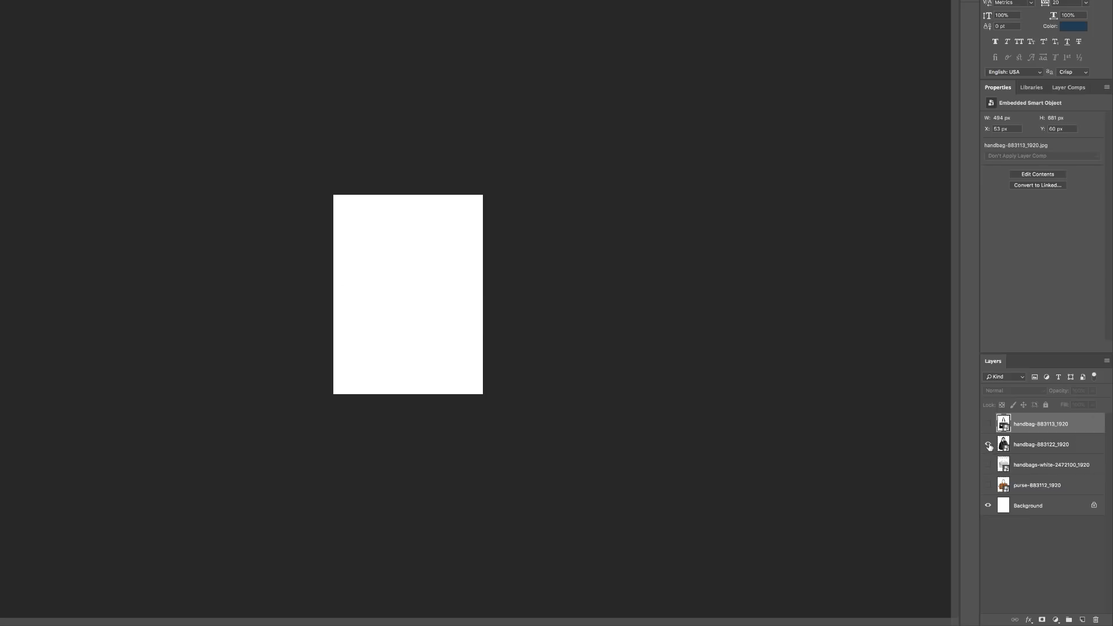
left_click(988, 445)
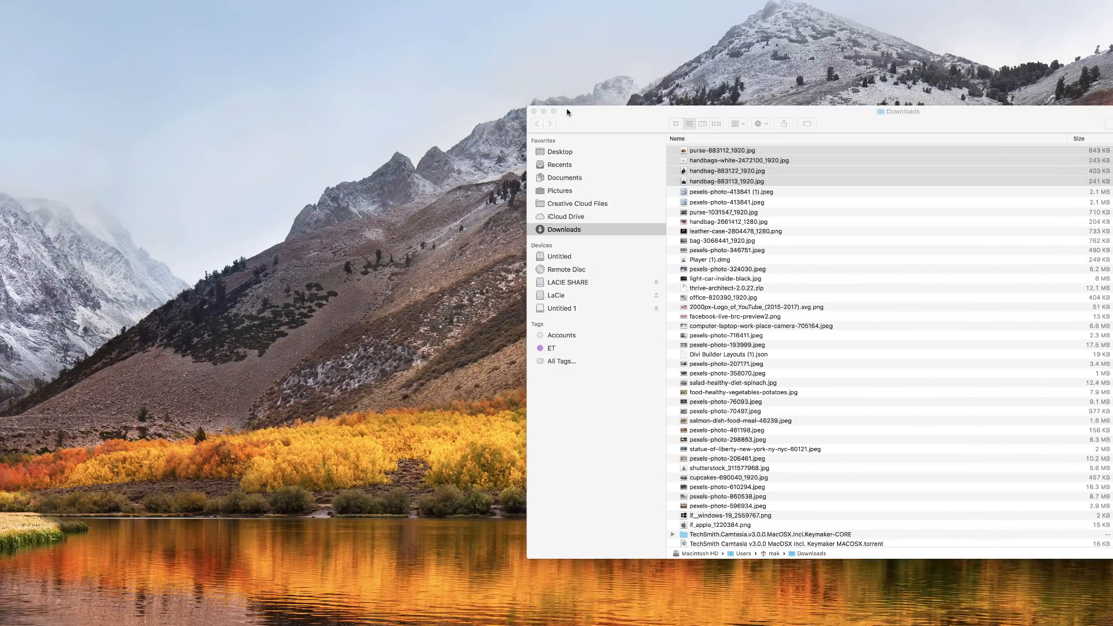
left_click(586, 116)
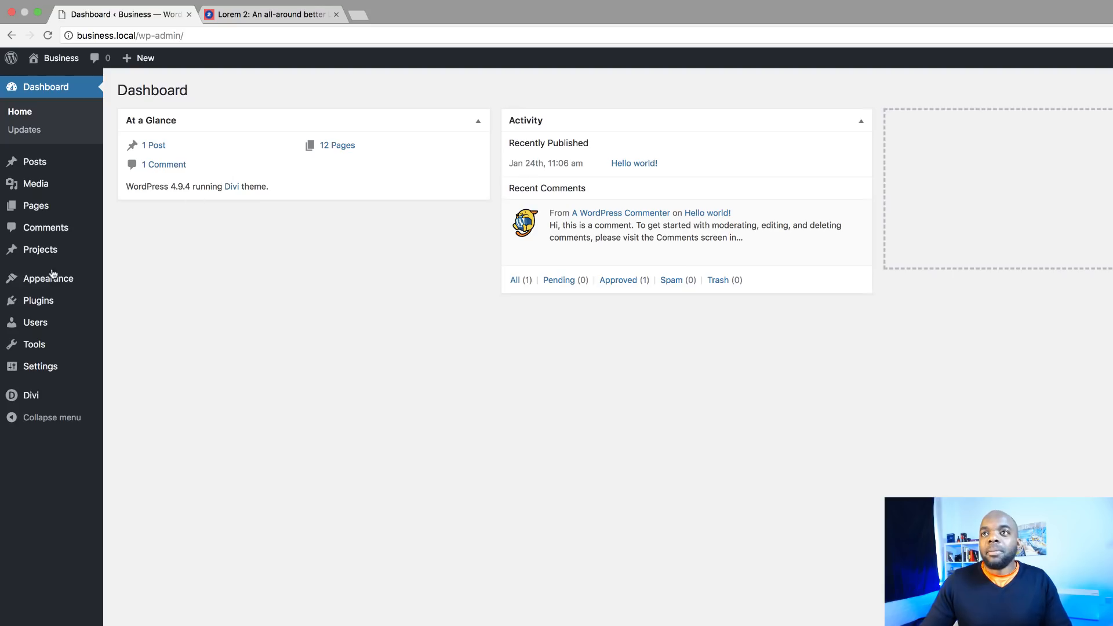
In the WordPress dashboard, add a new page titled "handbags" and open it in Divi's Visual Builder
mouse_move(36, 206)
left_click(131, 226)
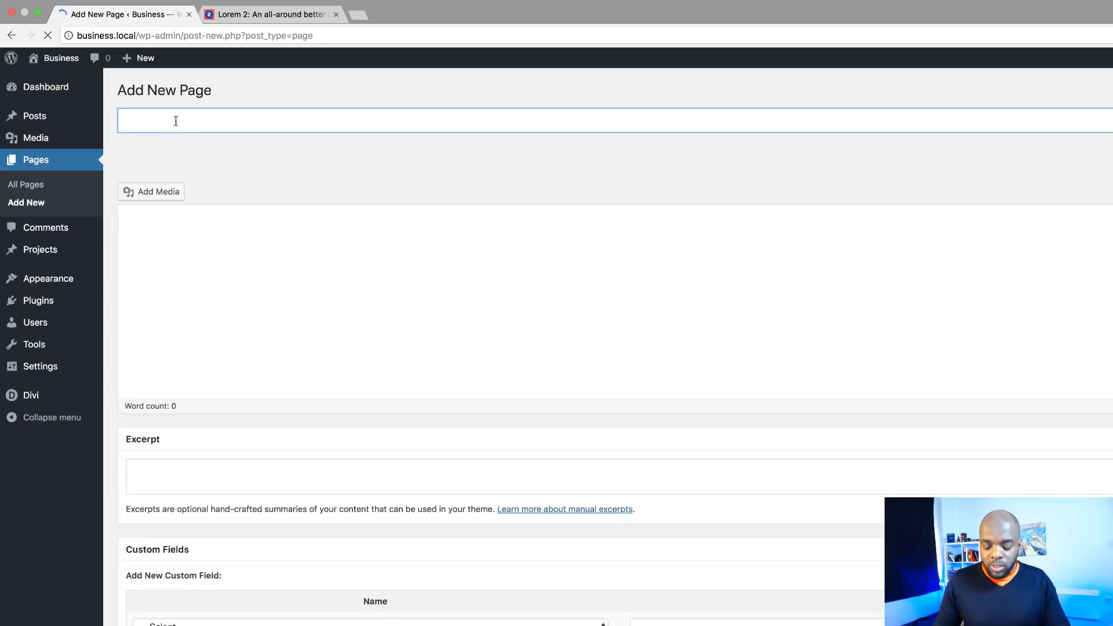
type("handbags")
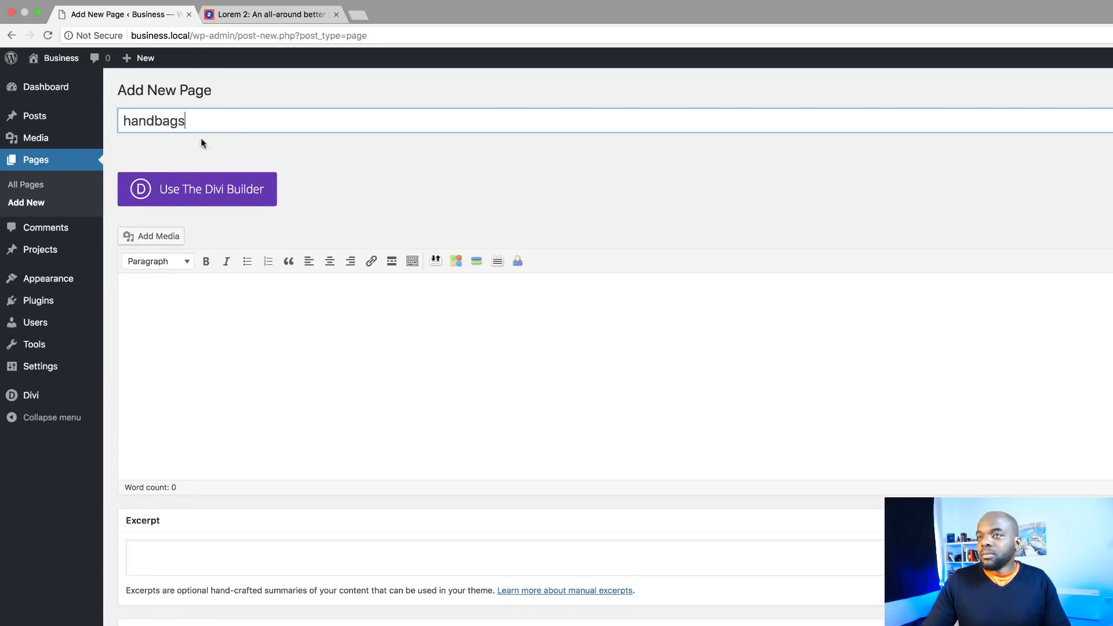
left_click(200, 189)
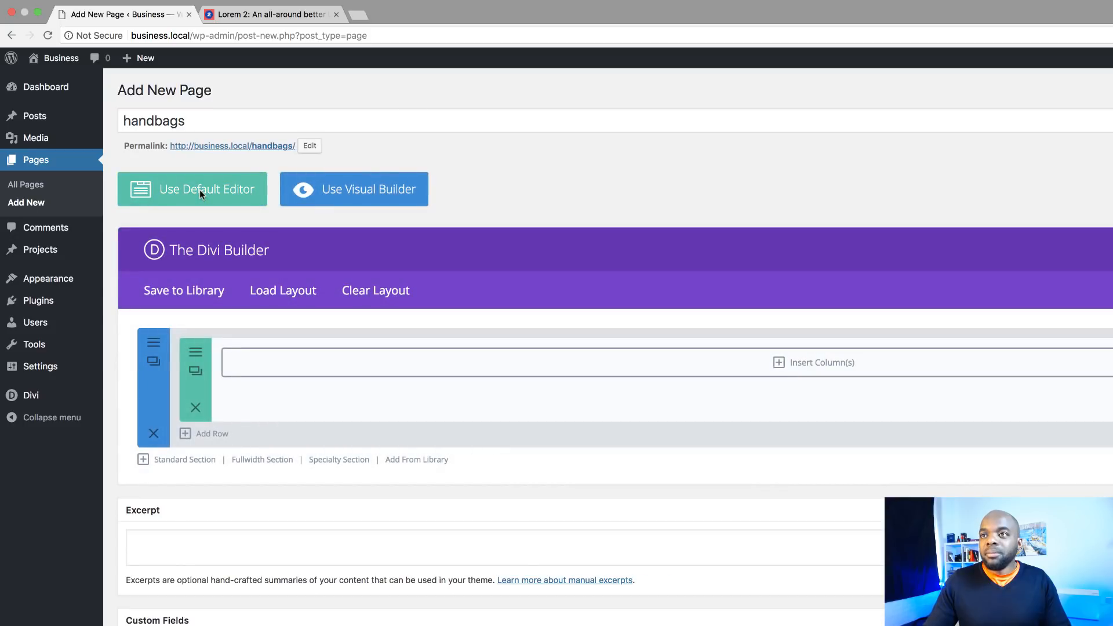
left_click(368, 196)
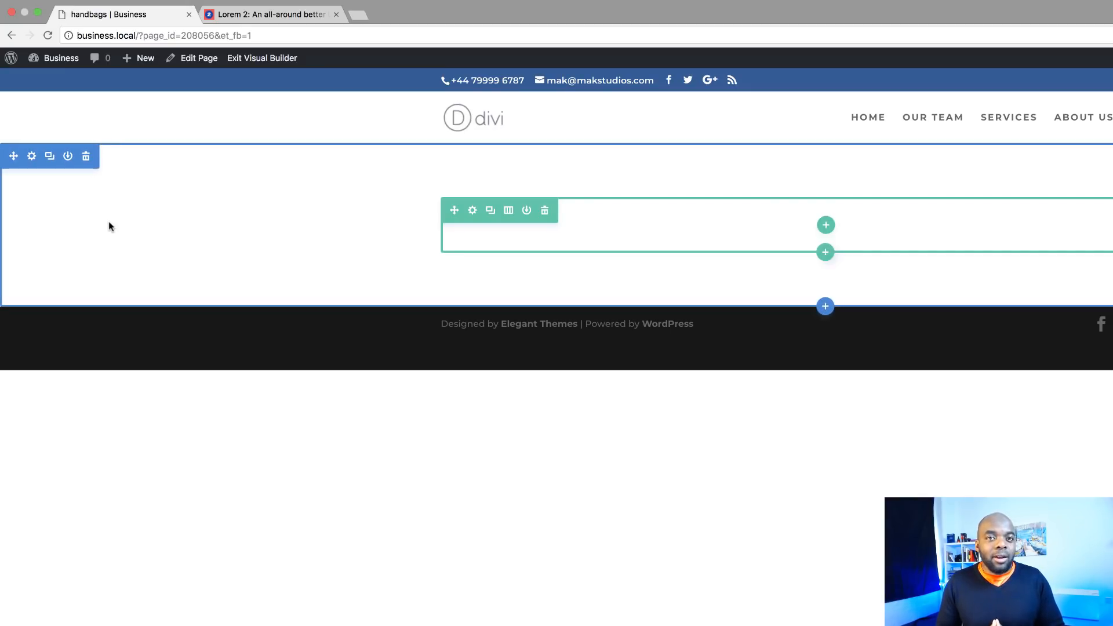
Set the blue handbag banner from the media library as the section's background image and save the section settings
left_click(31, 142)
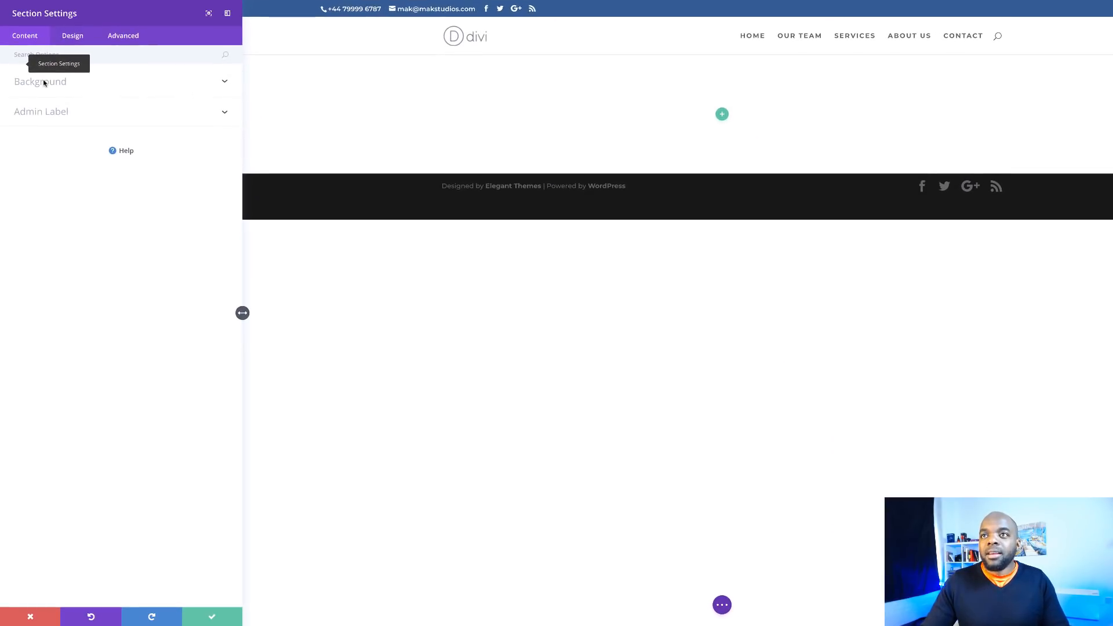
left_click(44, 81)
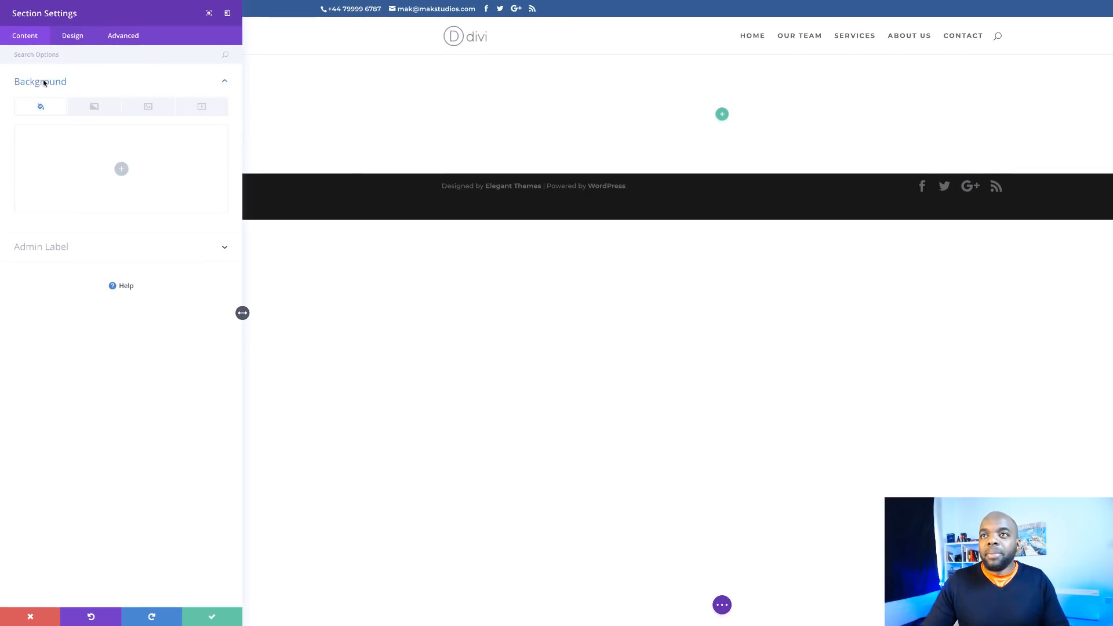
left_click(149, 108)
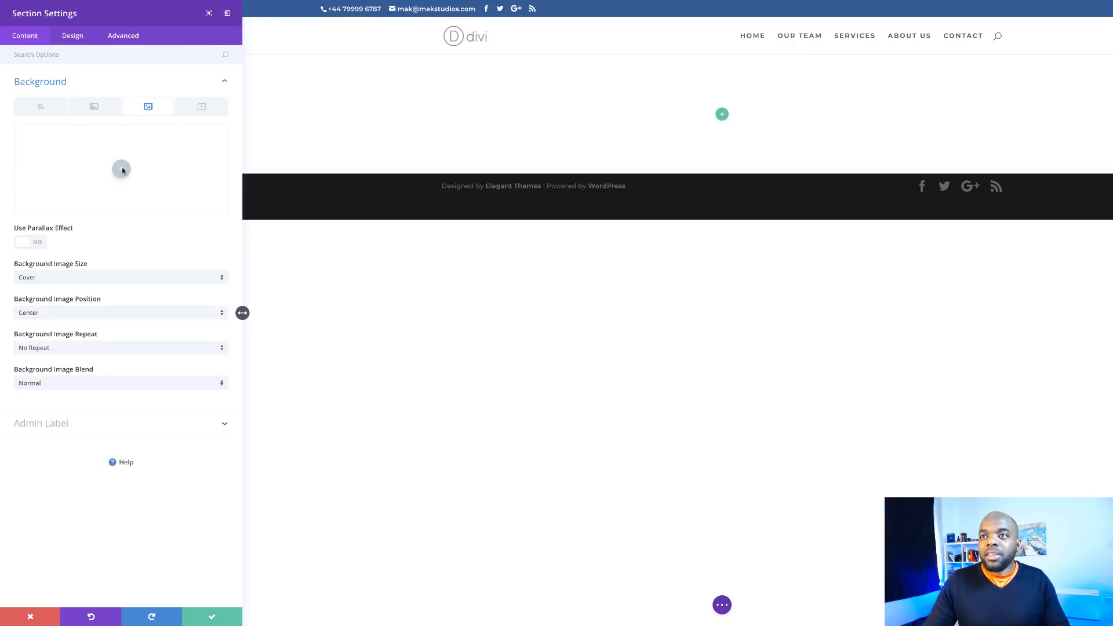
left_click(121, 168)
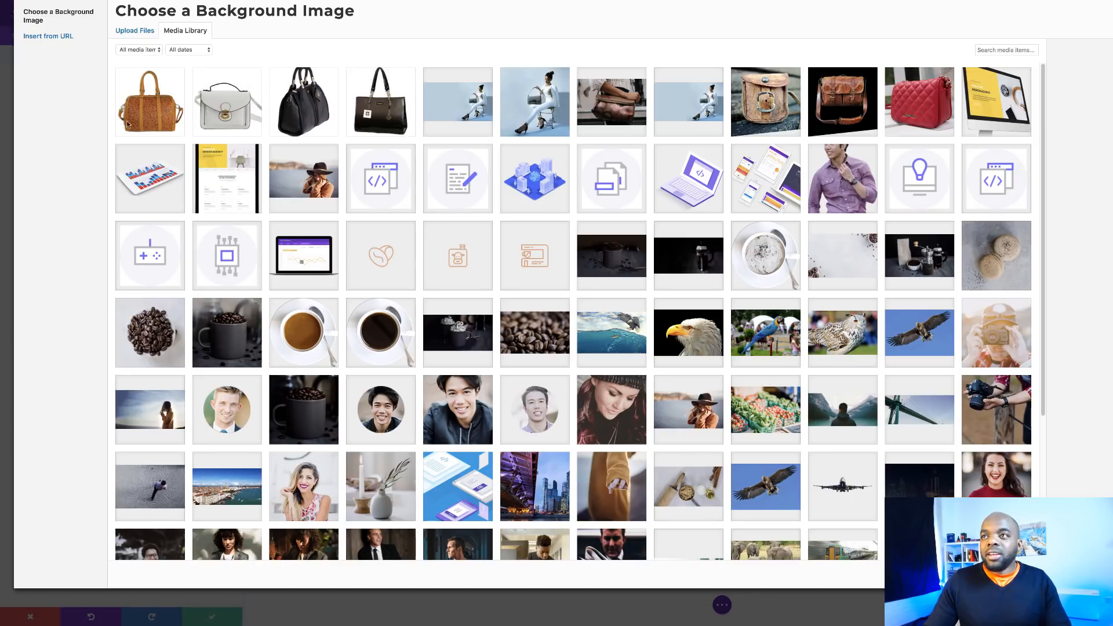
left_click(472, 110)
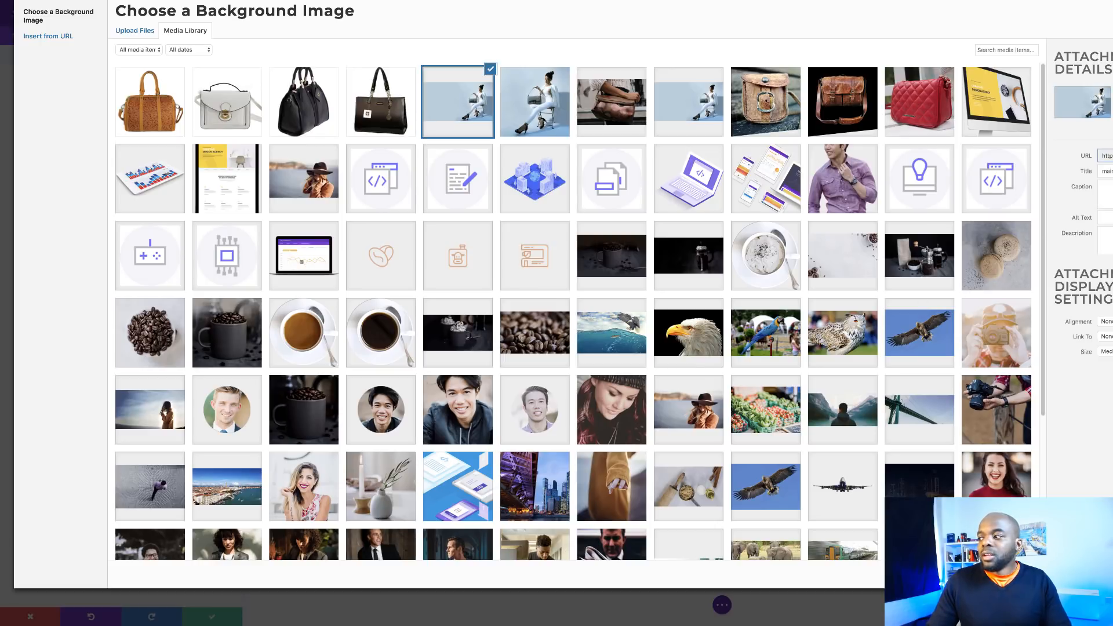
left_click(1101, 574)
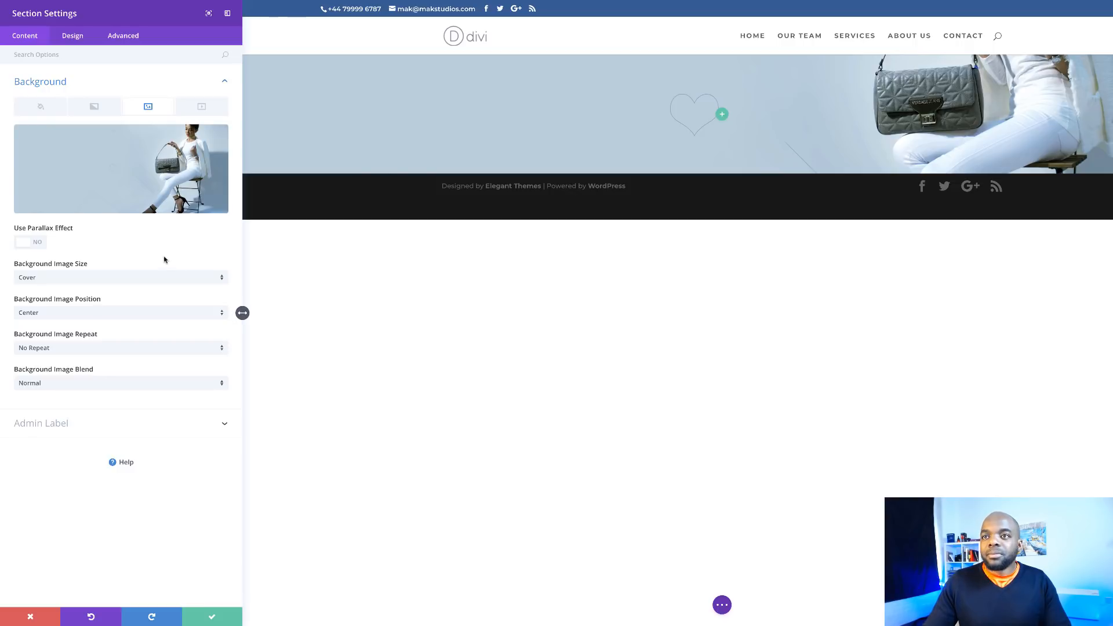
left_click(211, 616)
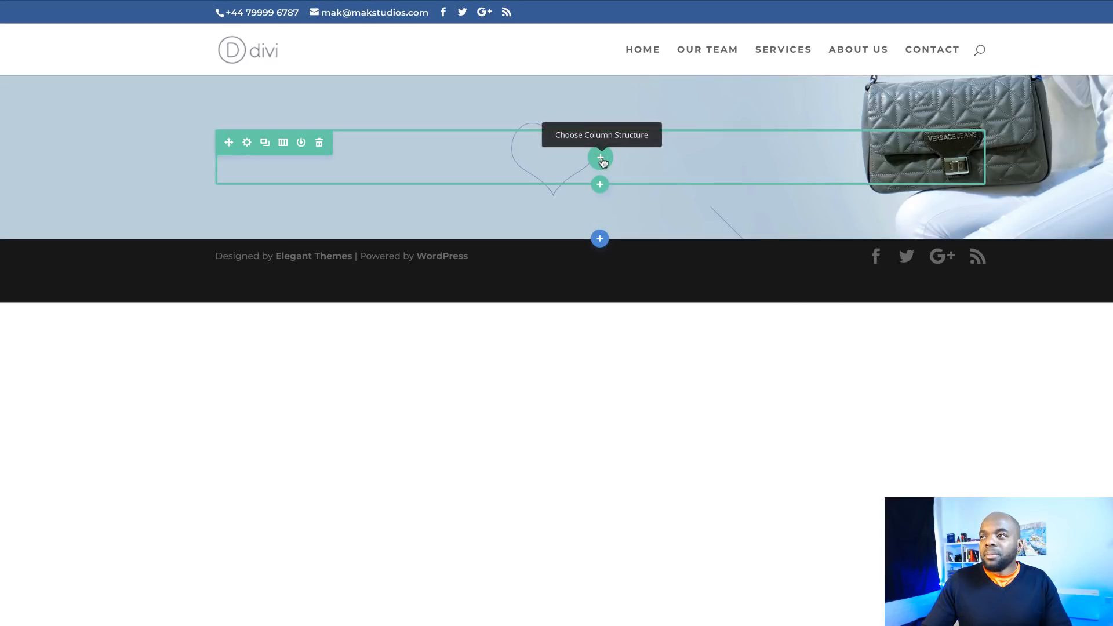
Give the section's row a three-quarter and one-quarter column layout and insert a Text module in the wide column
left_click(601, 159)
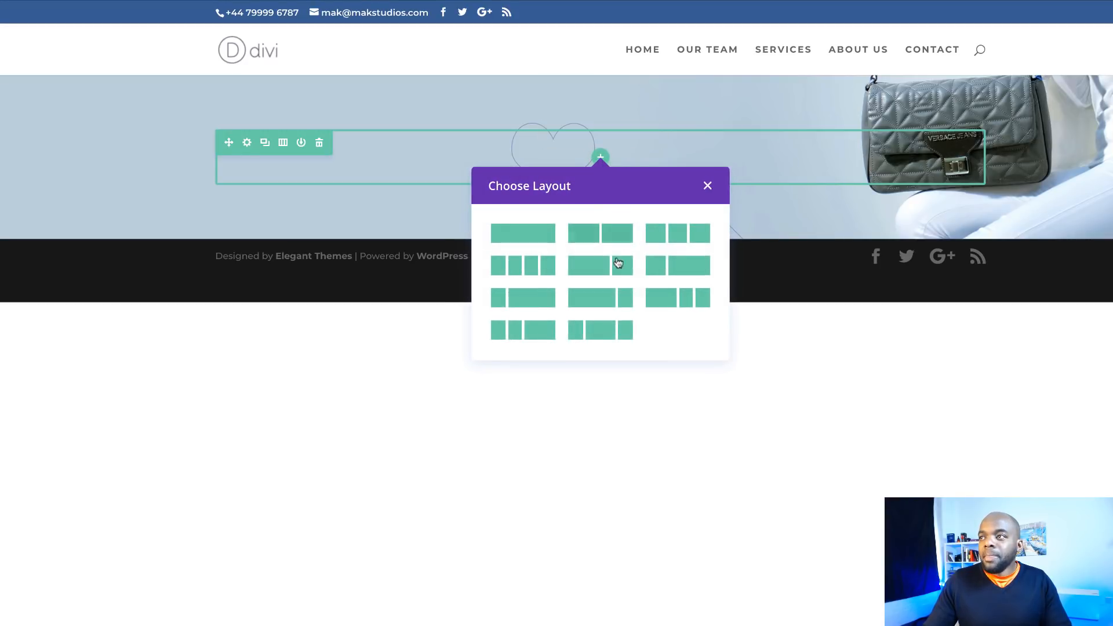
left_click(600, 302)
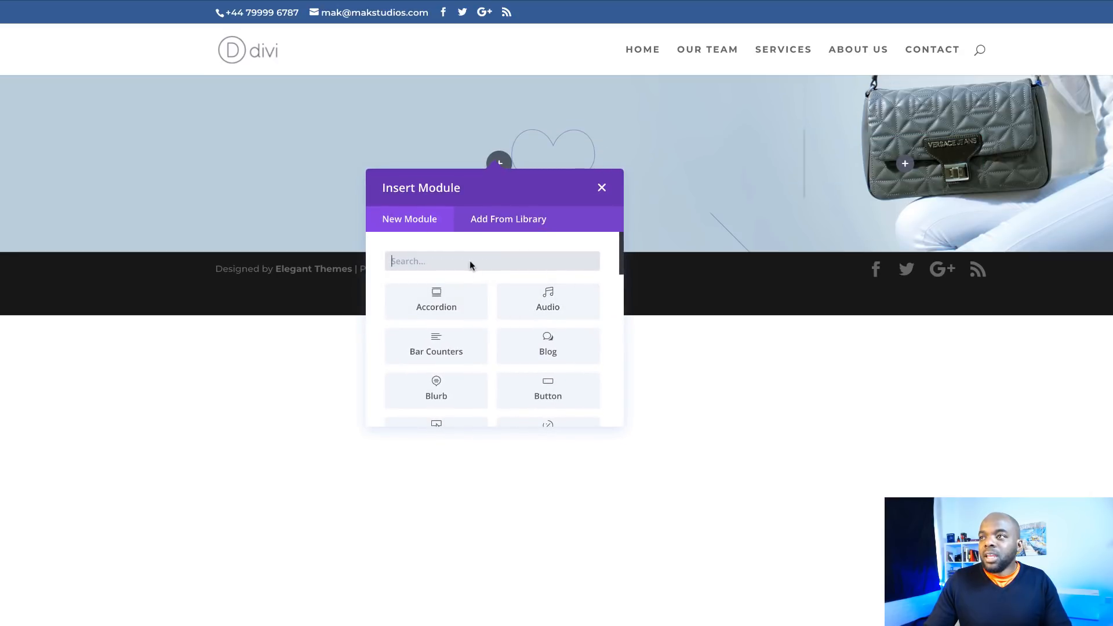
type("tes")
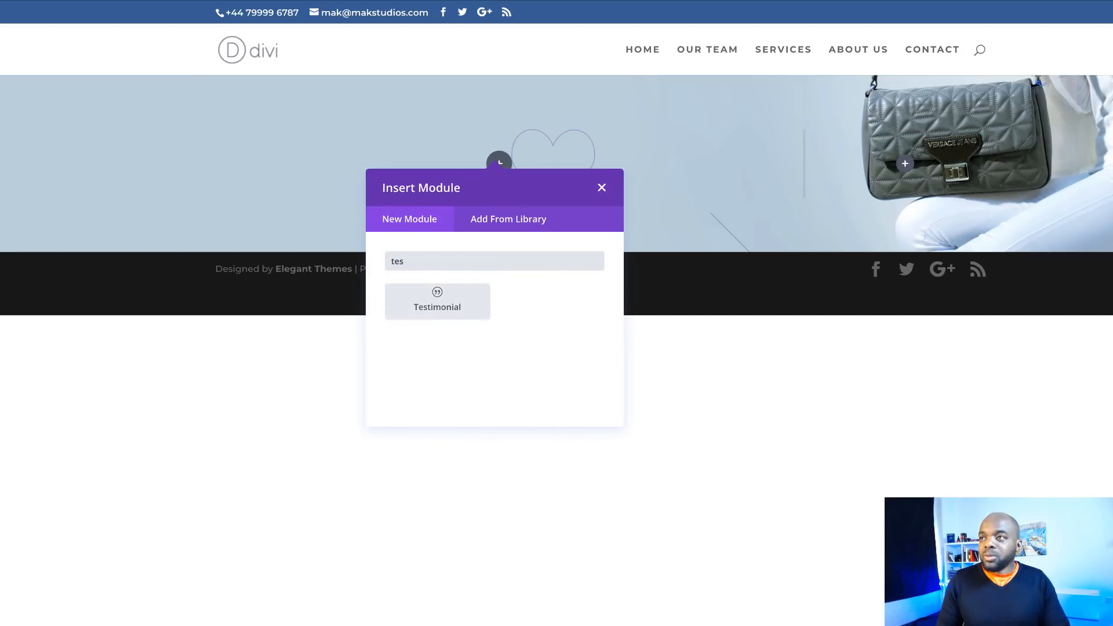
key("BackSpace")
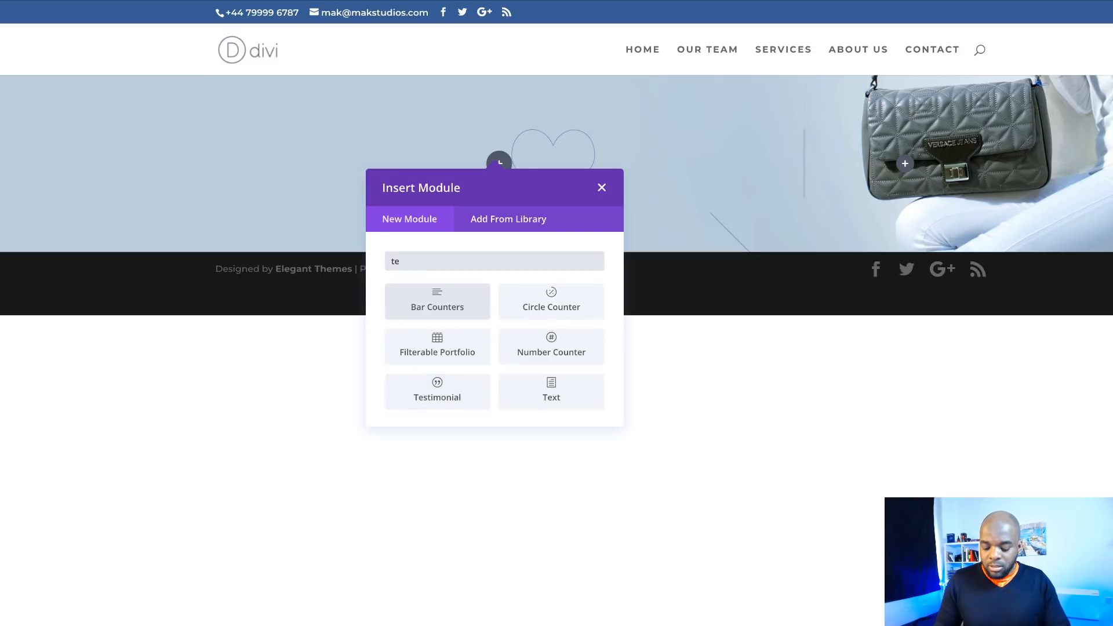
type("xt")
left_click(462, 304)
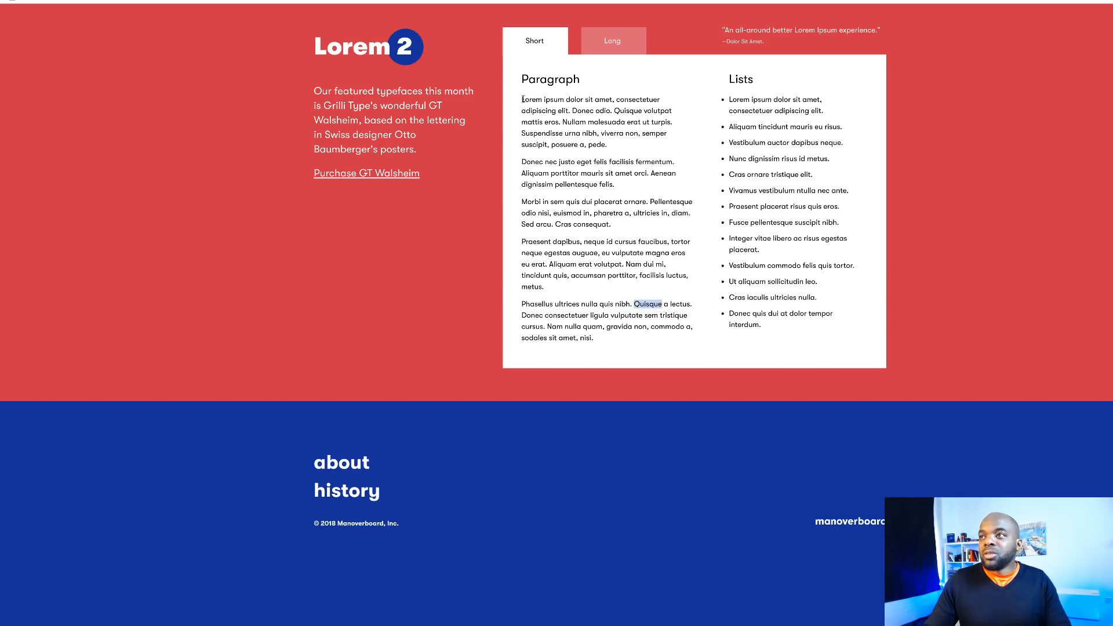
Copy "Lorem ipsum dolor" from the Lorem 2 page and paste it as the Text module's content
left_click_drag(521, 100, 583, 101)
left_click(605, 109)
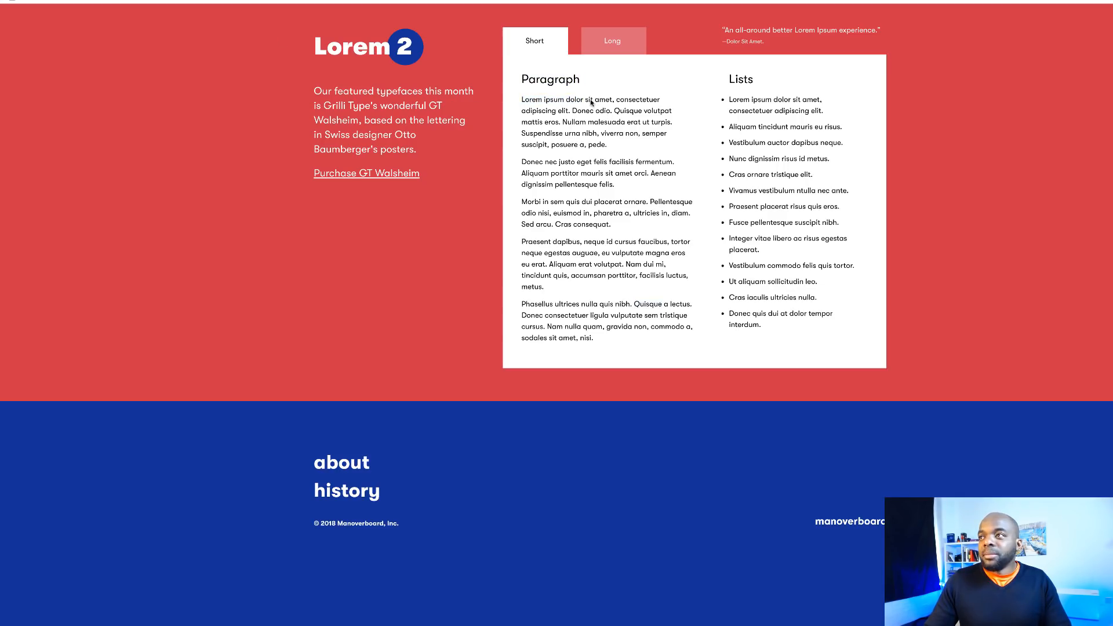
left_click_drag(792, 102, 731, 103)
key("ctrl+c")
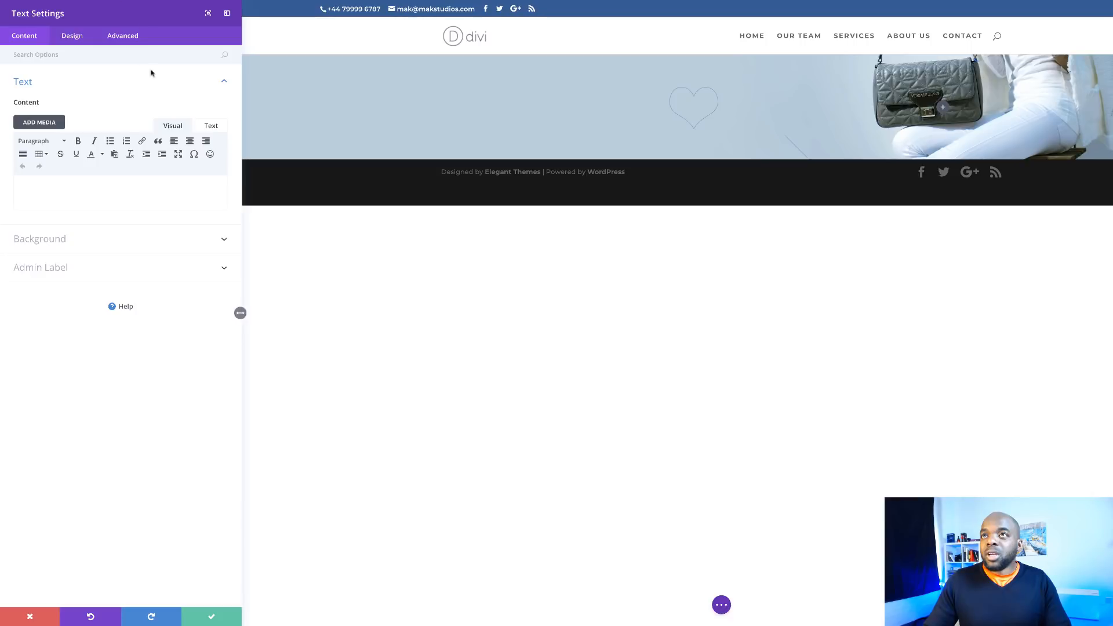
left_click(85, 191)
key("ctrl+v")
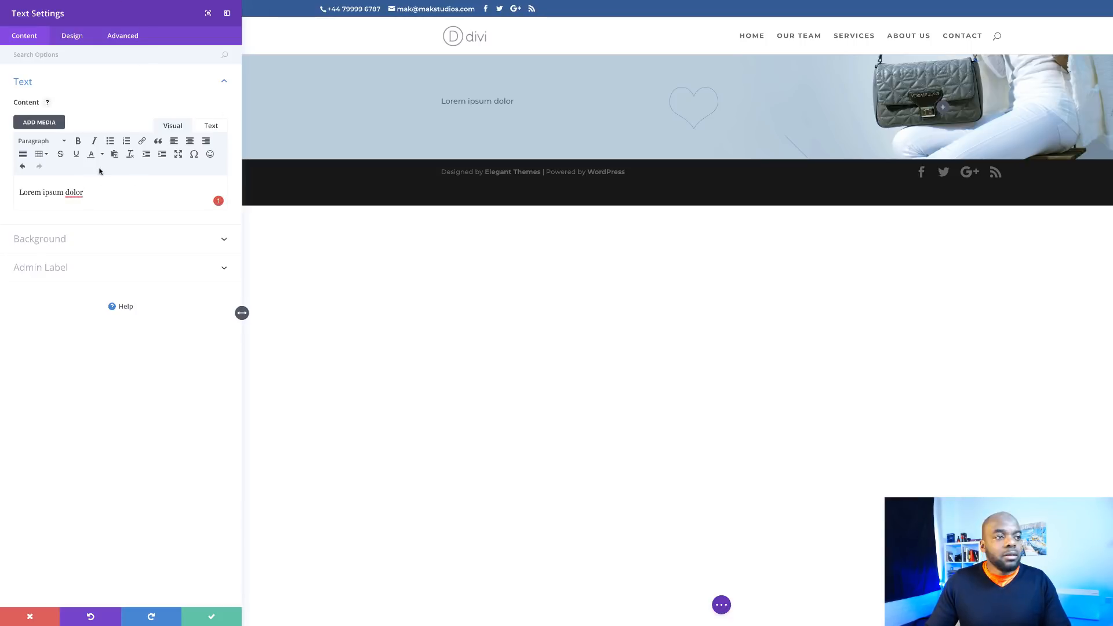
Format the "Lorem ipsum dolor" text in the Text module as Heading 1
left_click(72, 36)
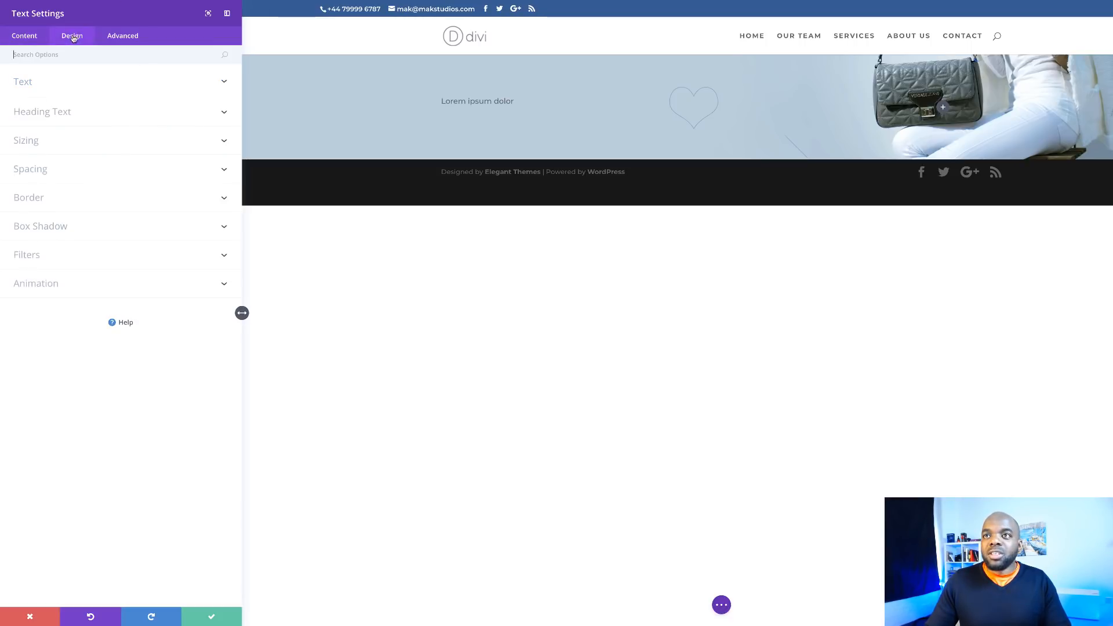
left_click(24, 35)
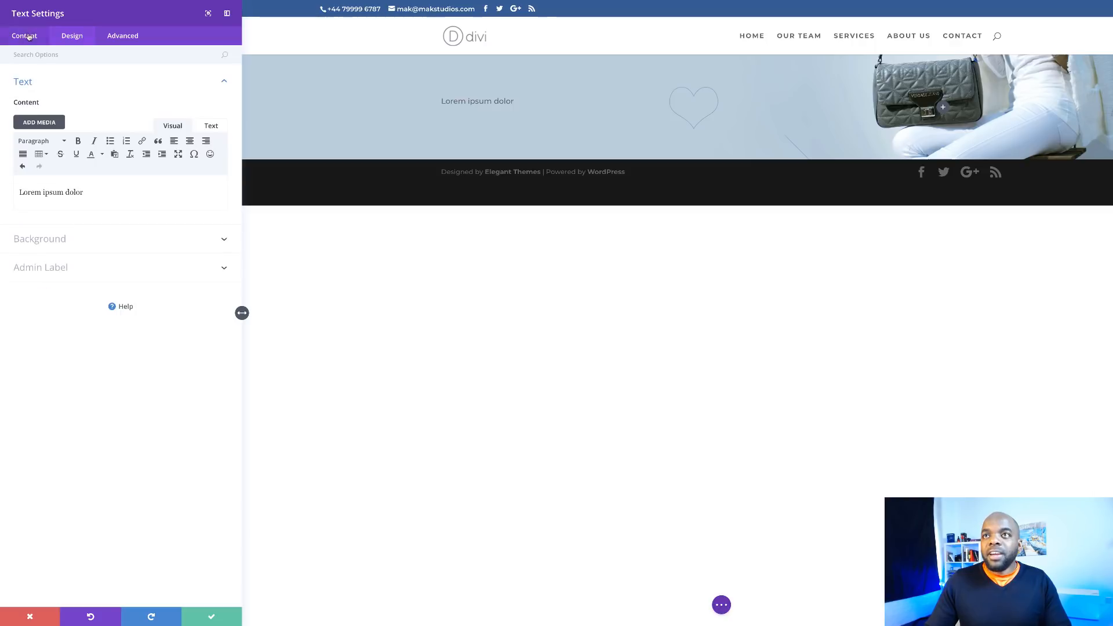
double_click(88, 193)
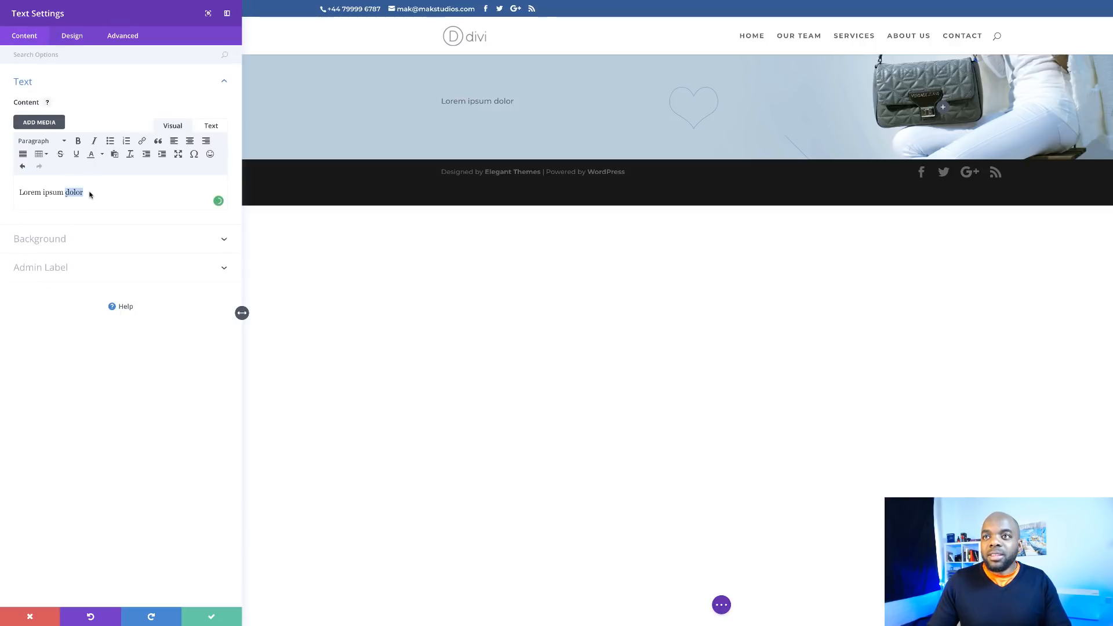
triple_click(87, 193)
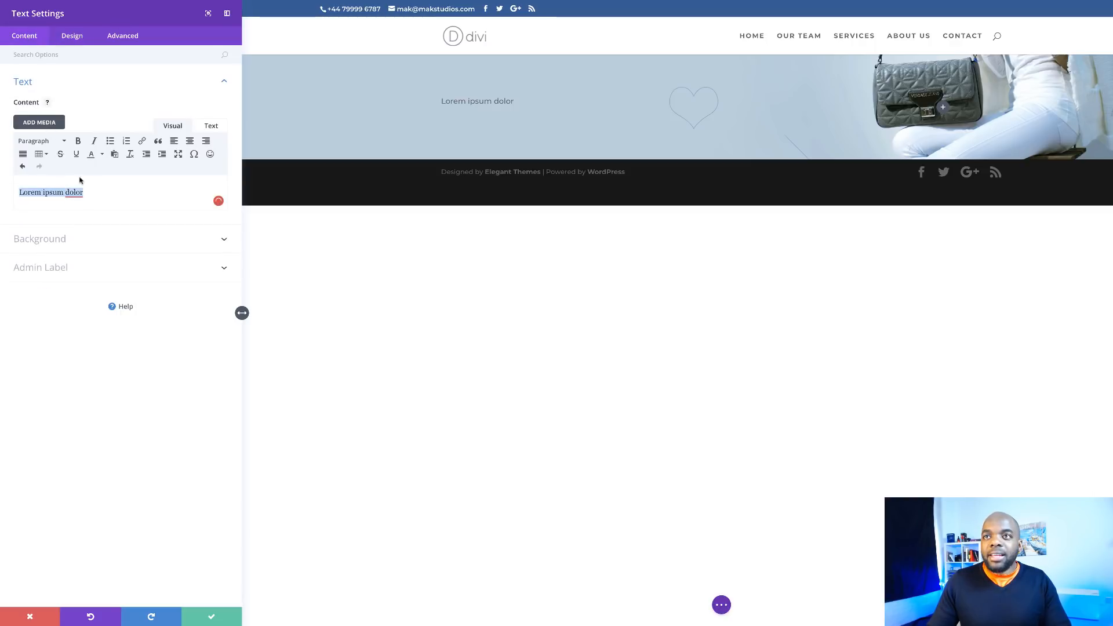
left_click(53, 143)
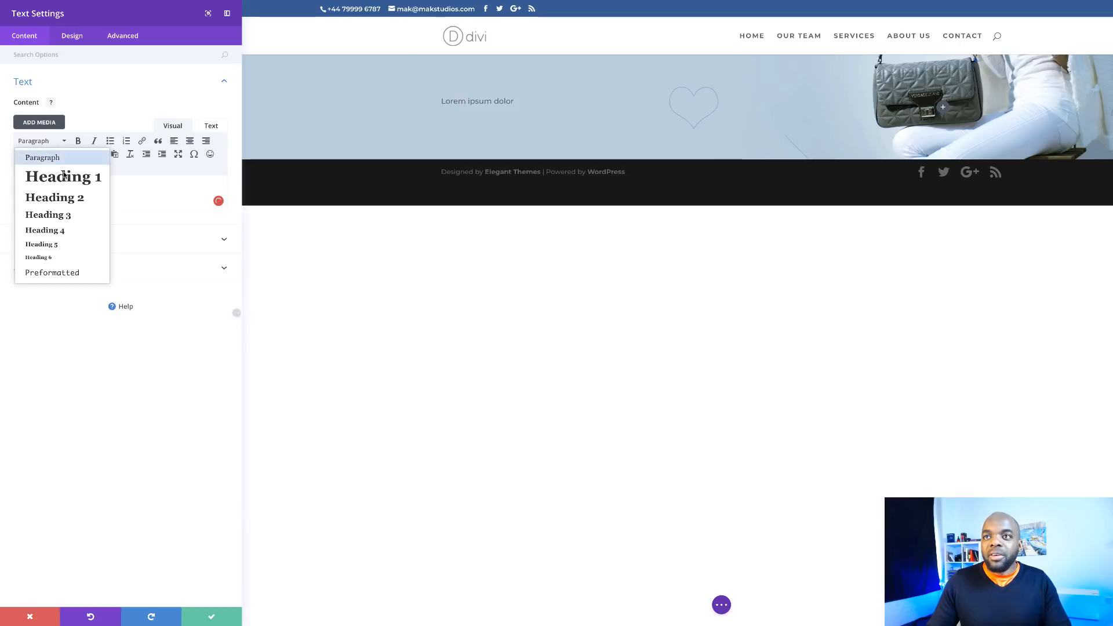
left_click(64, 177)
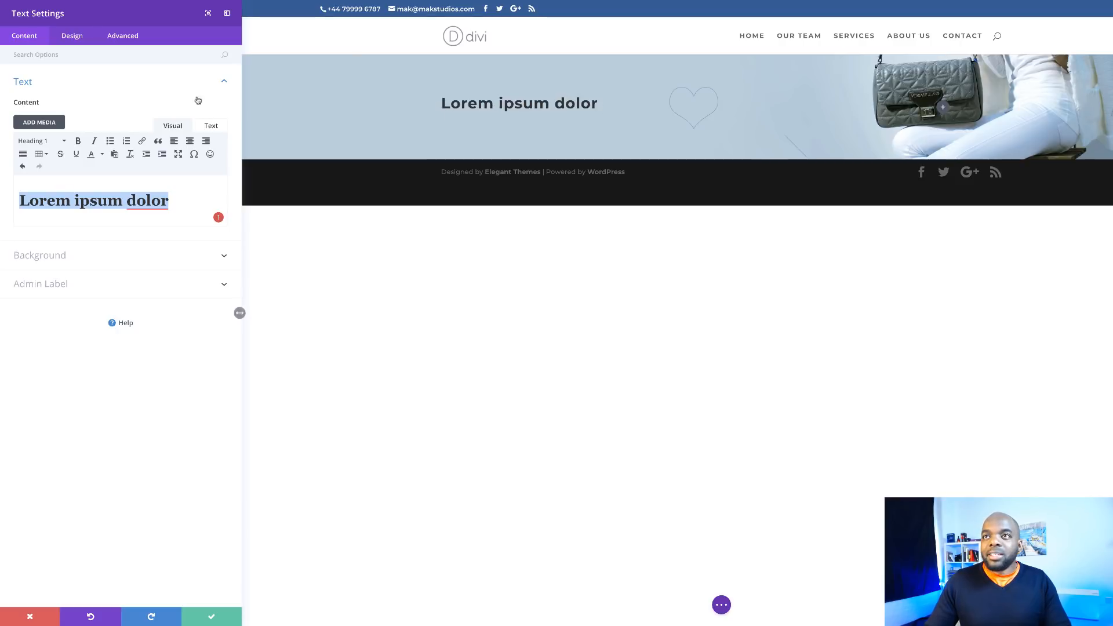
Style the H1 heading text with the Lato font, Heavy weight and uppercase lettering
left_click(73, 37)
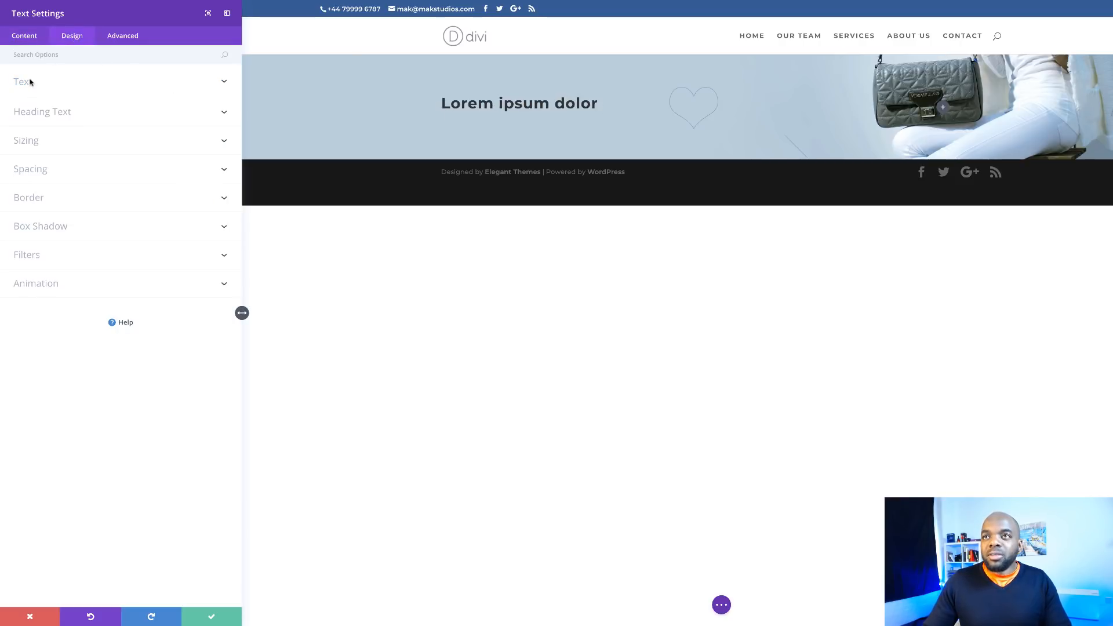
left_click(43, 112)
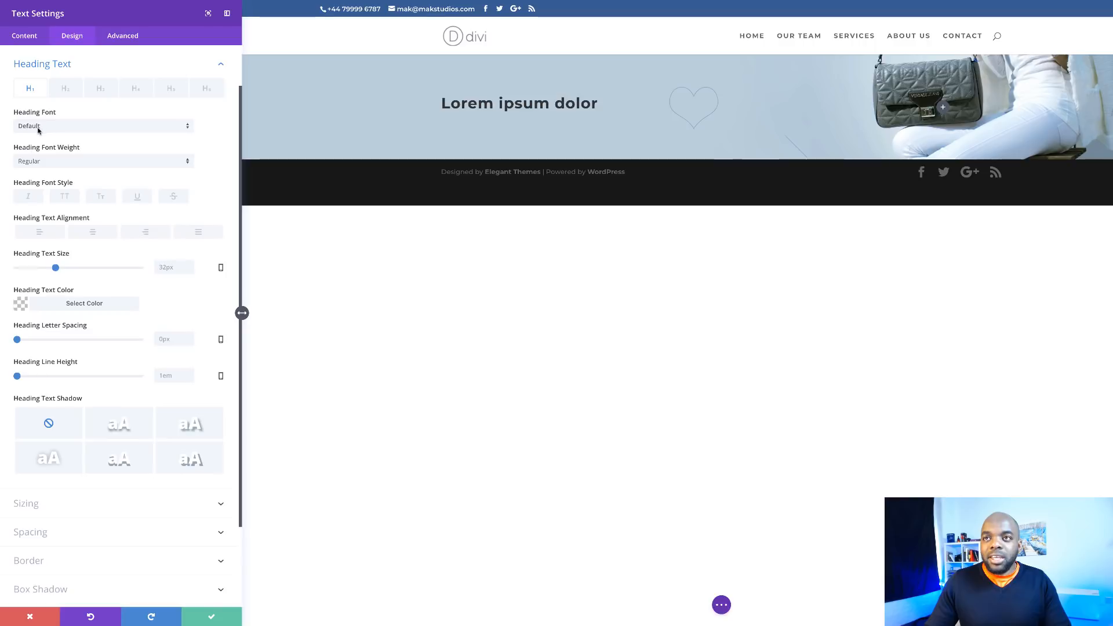
left_click(69, 127)
left_click(44, 196)
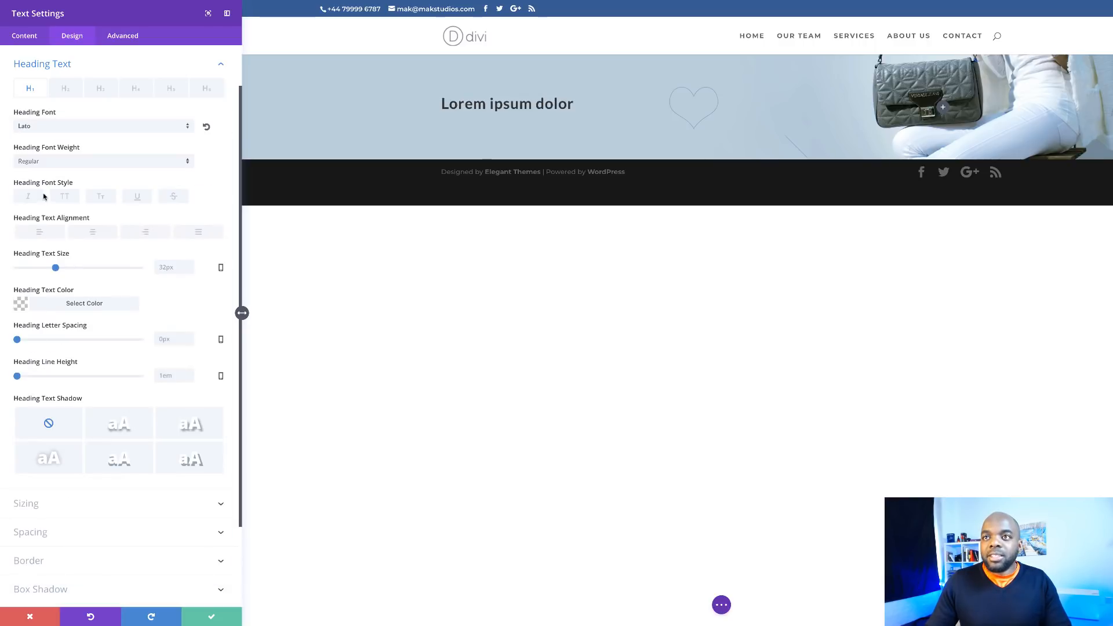
left_click(55, 162)
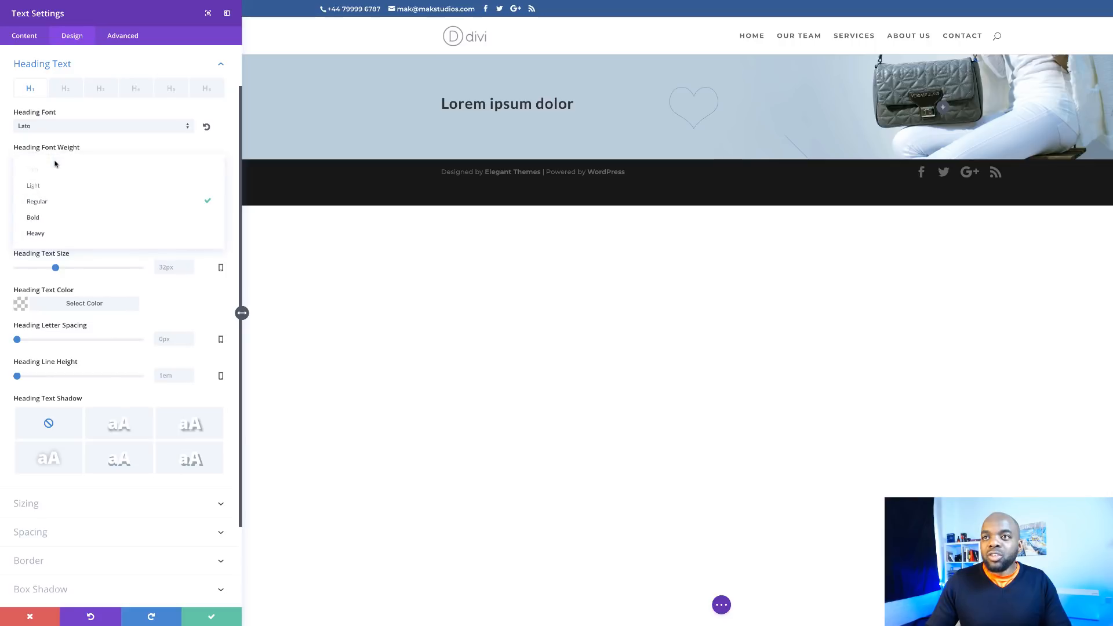
left_click(50, 234)
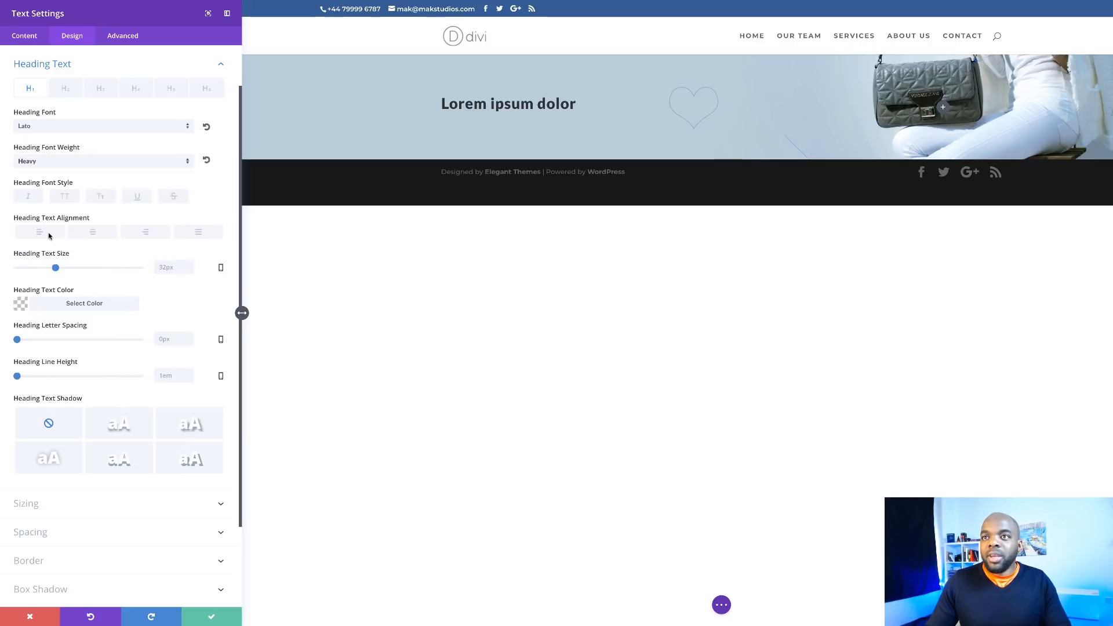
left_click(65, 197)
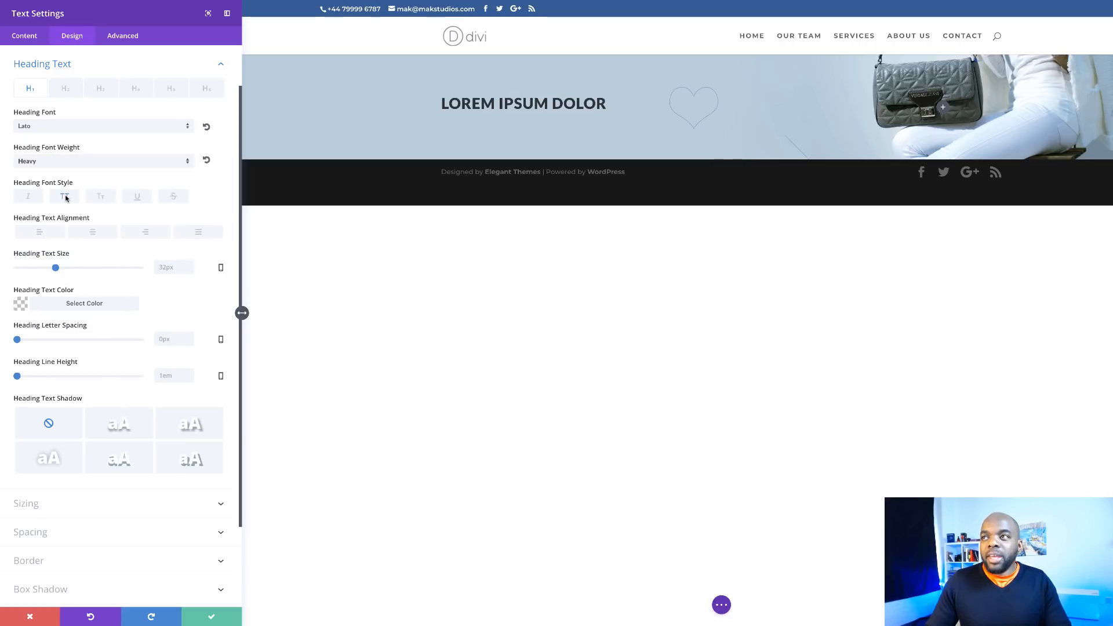
Set the heading's text size to 60px, its colour to white (#ffffff) and its letter spacing to 10px
left_click_drag(55, 270, 91, 271)
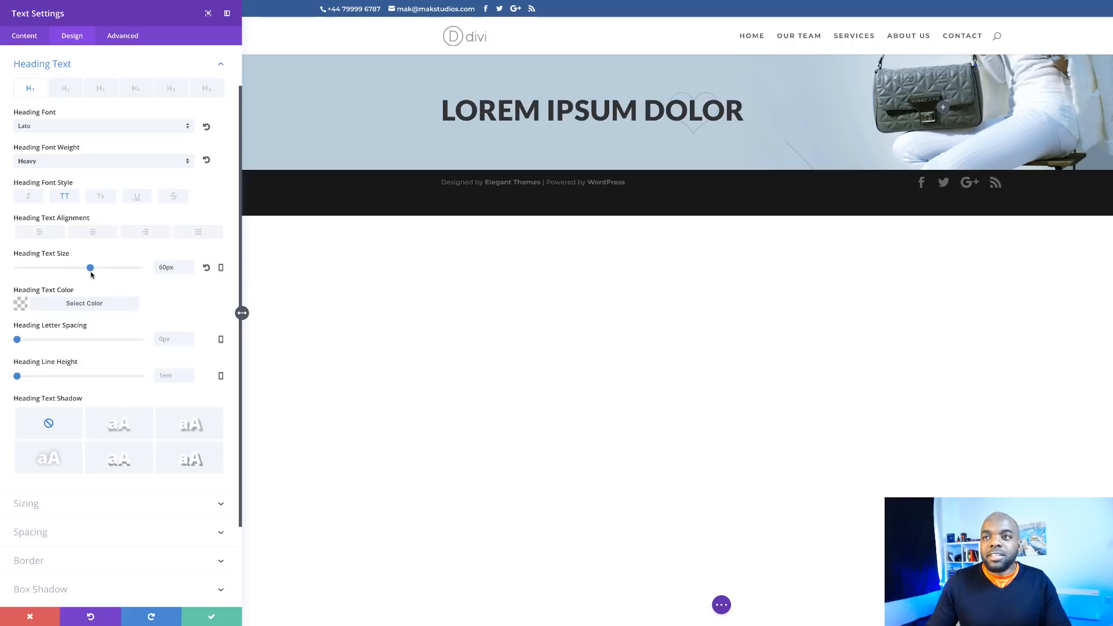
left_click(21, 304)
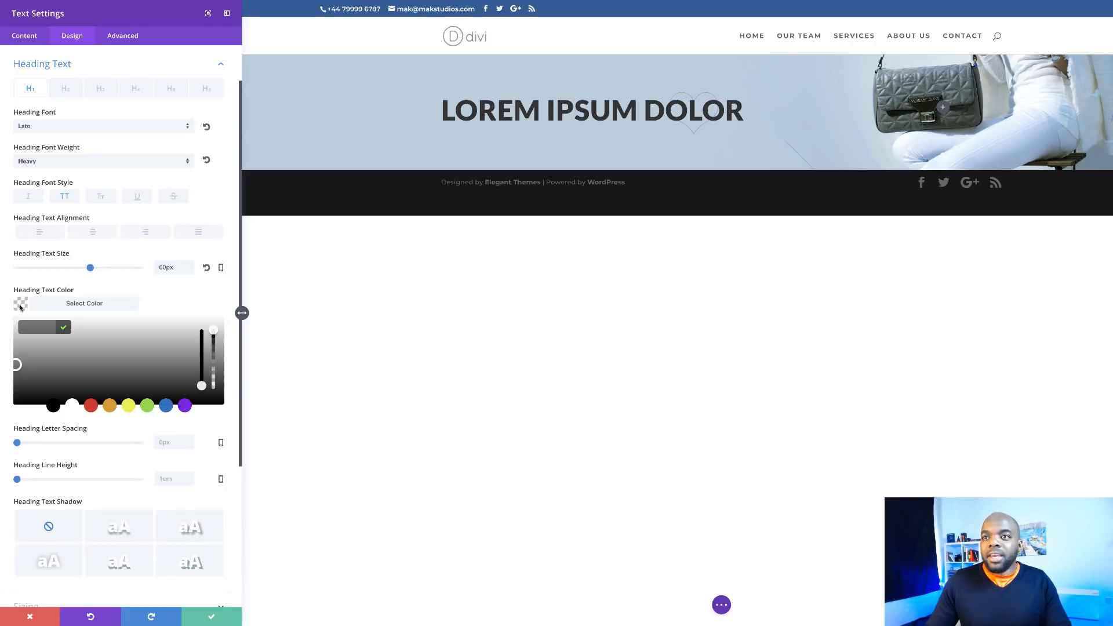
left_click(72, 406)
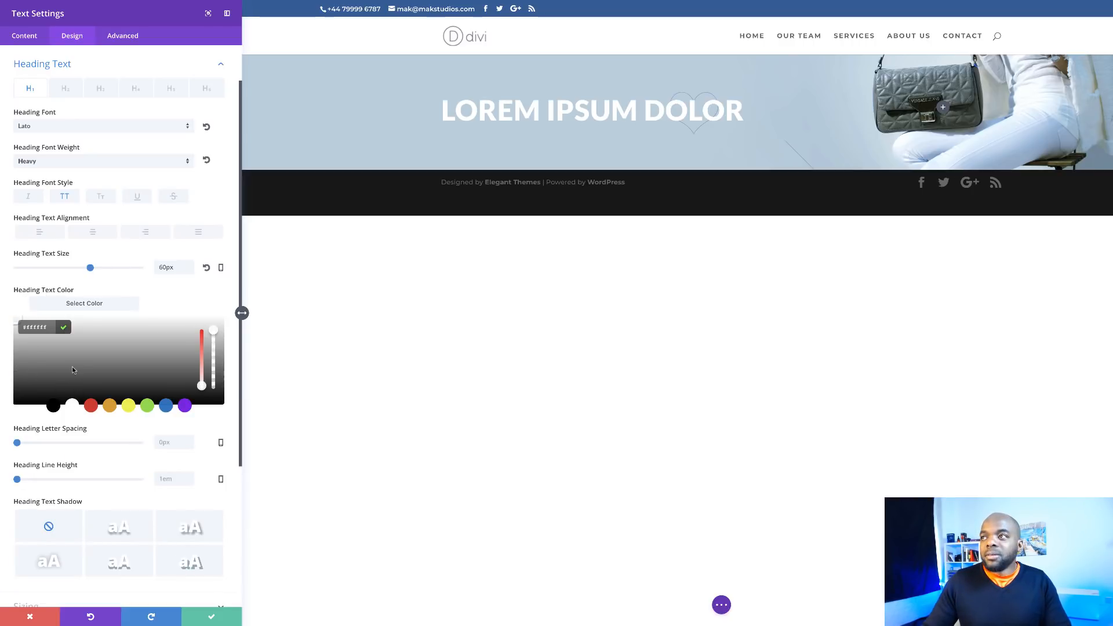
scroll(102, 380, "down", 3)
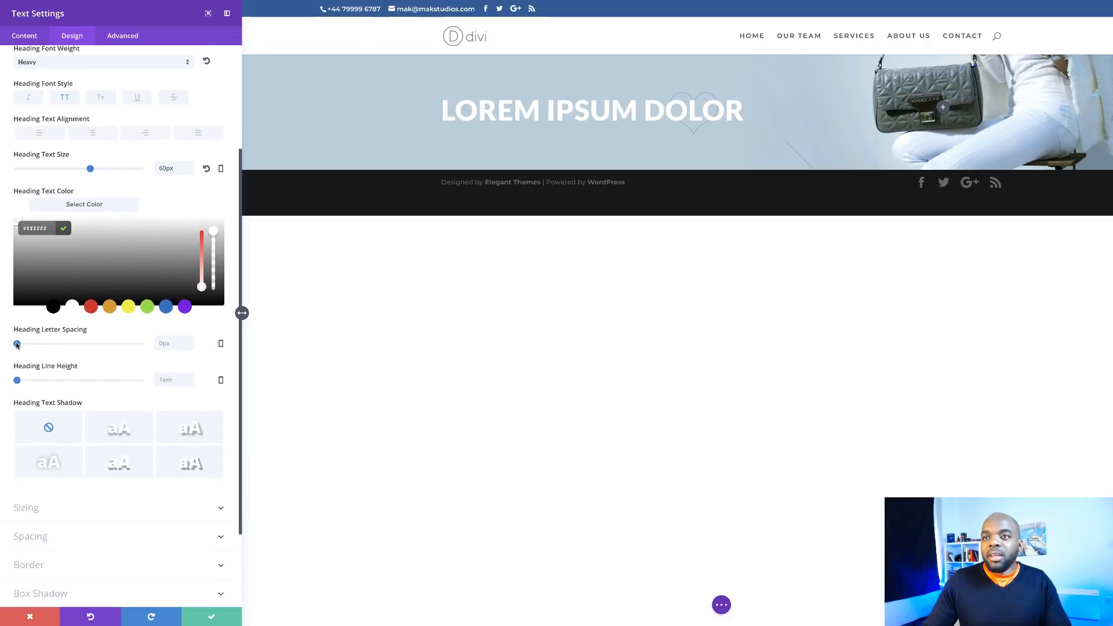
left_click_drag(17, 344, 29, 346)
left_click(29, 346)
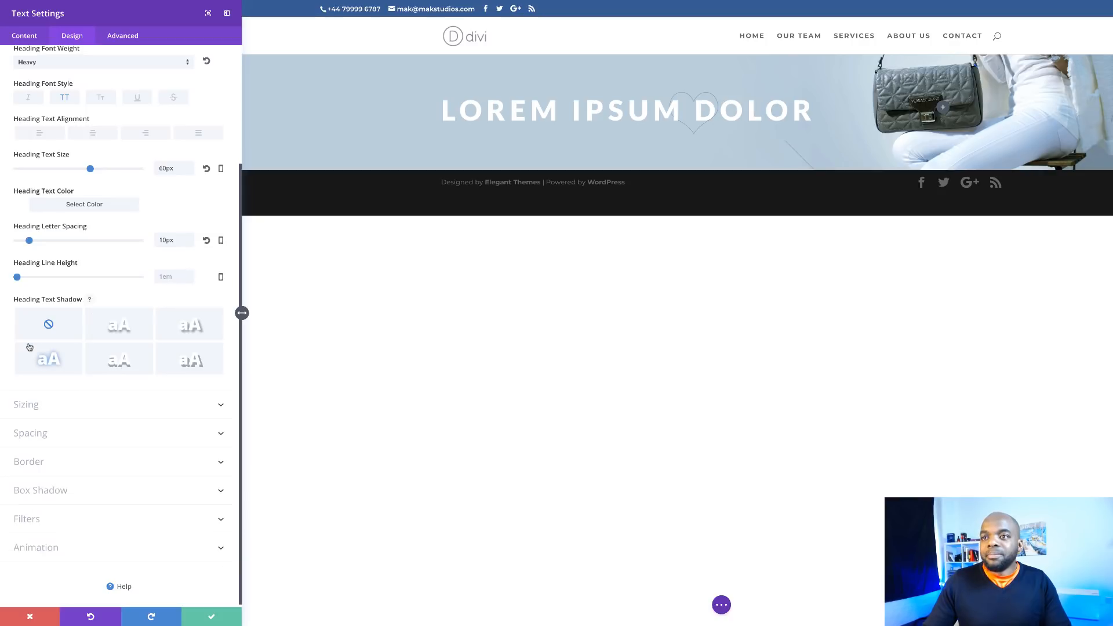
scroll(93, 430, "down", 1)
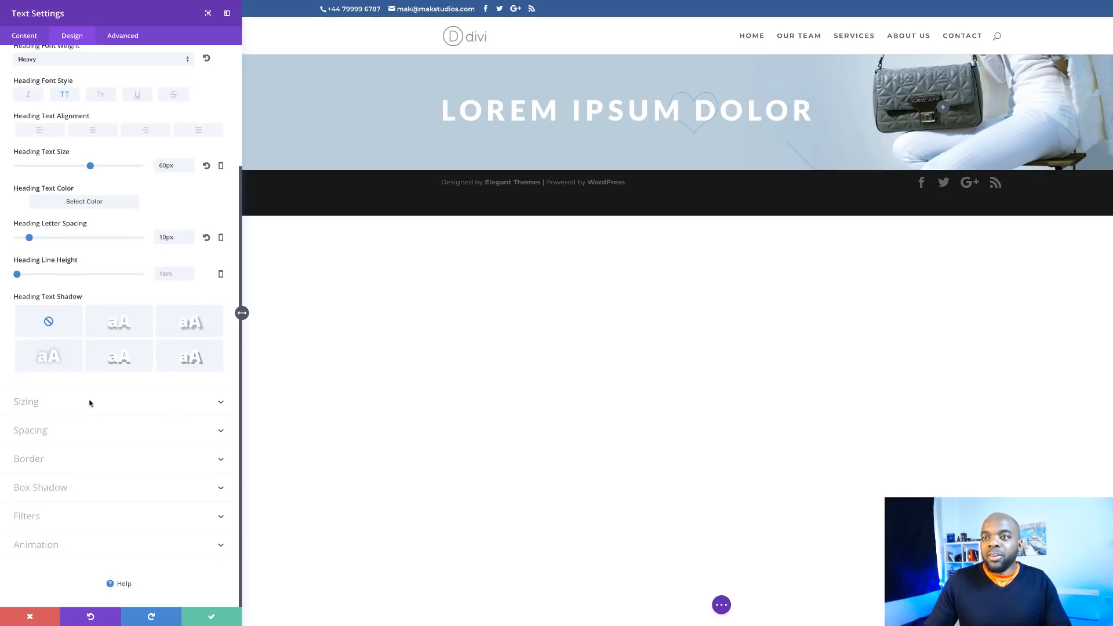
Give the heading a hard downward text shadow with 0.07em horizontal and vertical lengths, and set its text size to 62px
left_click(124, 360)
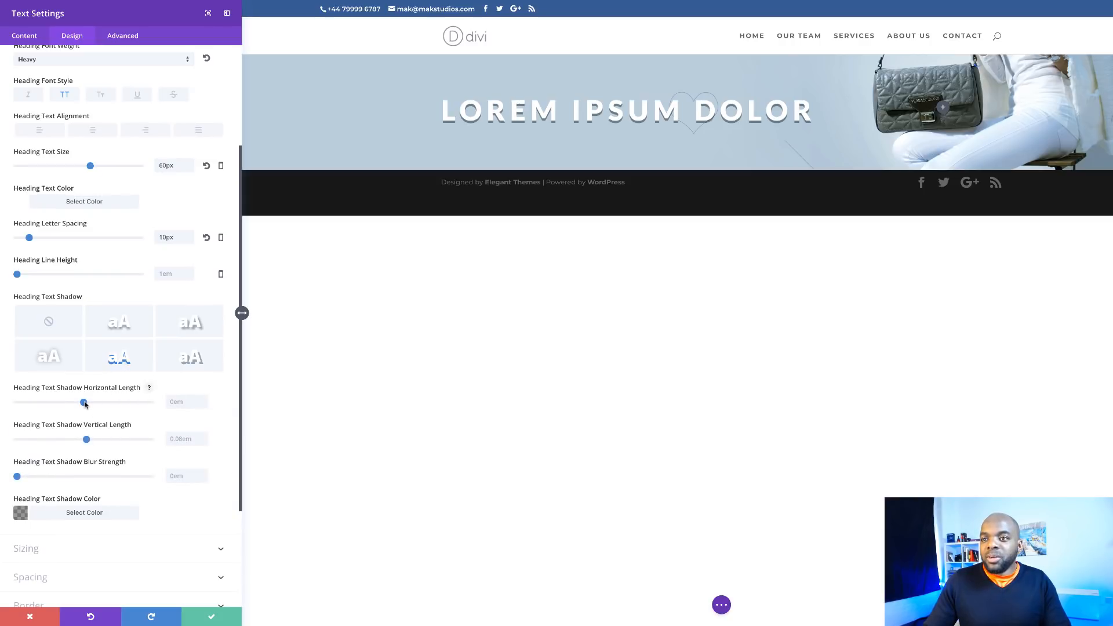
left_click_drag(84, 402, 86, 404)
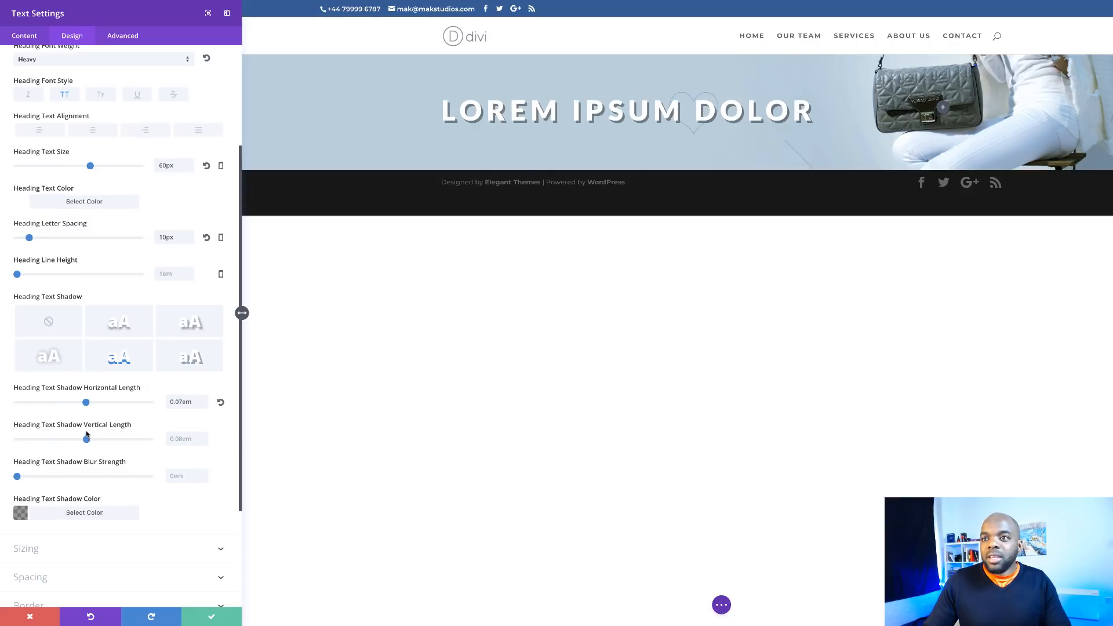
left_click_drag(86, 439, 85, 442)
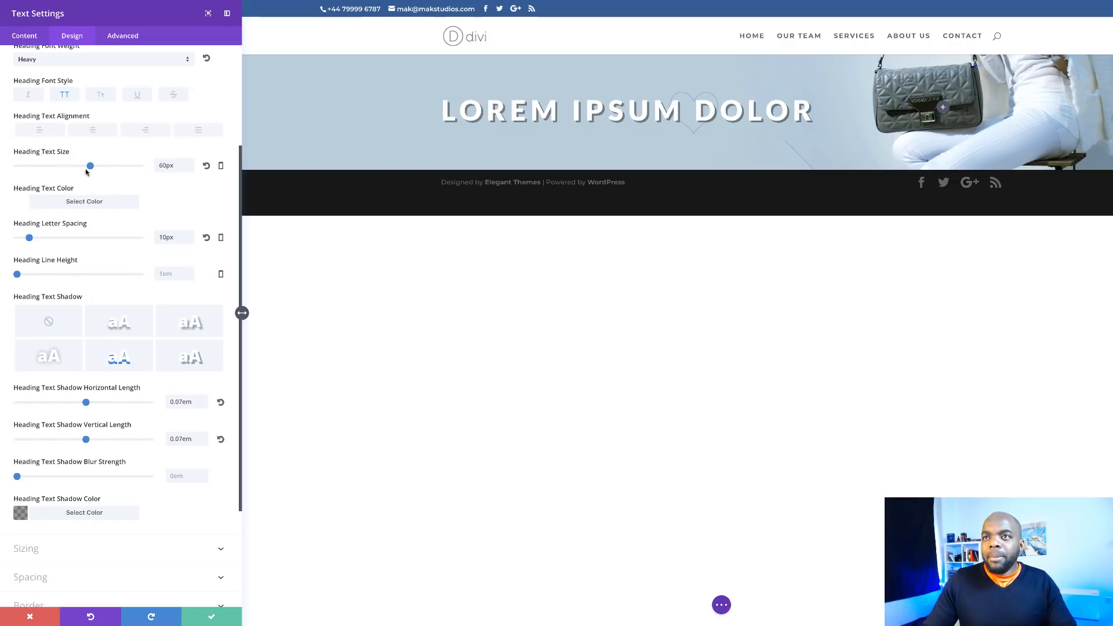
left_click_drag(91, 167, 93, 167)
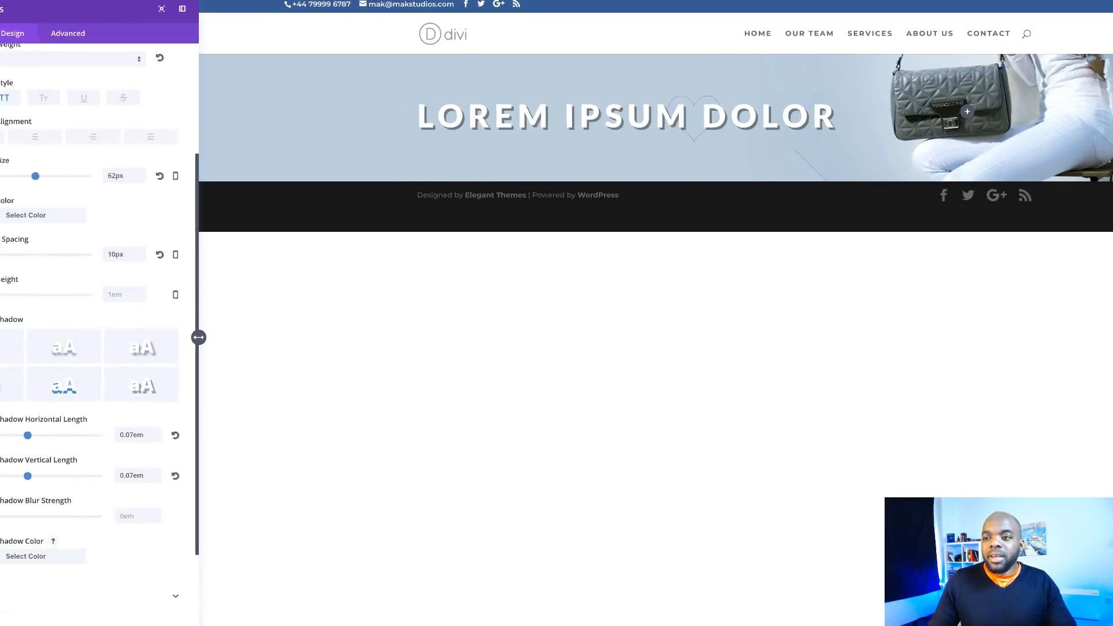
Insert a second Text module directly below the banner heading
mouse_move(621, 125)
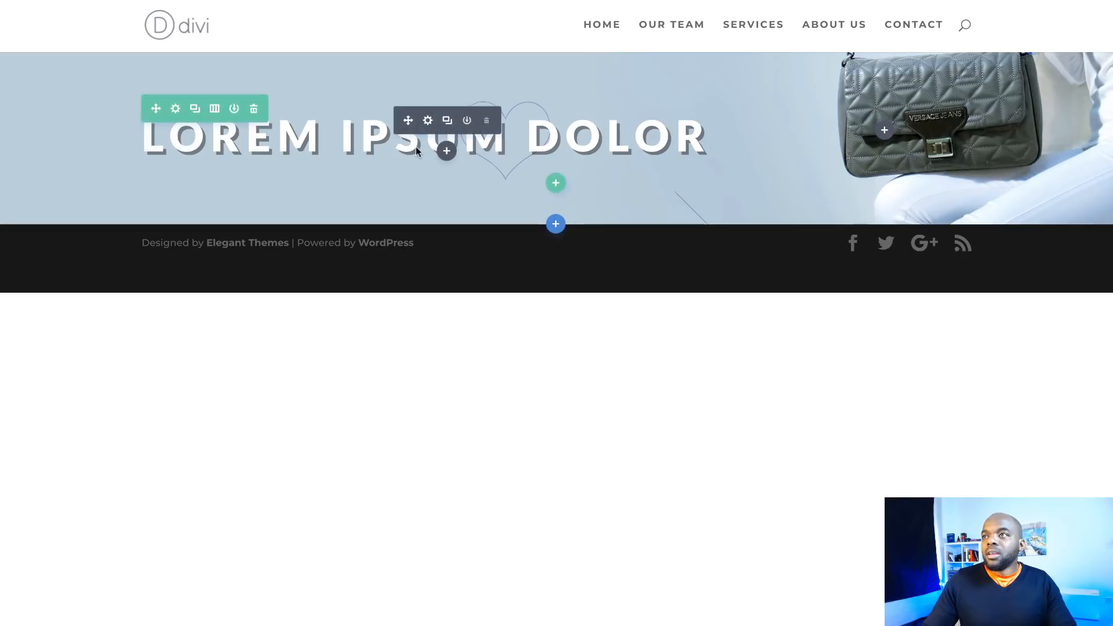
left_click(447, 152)
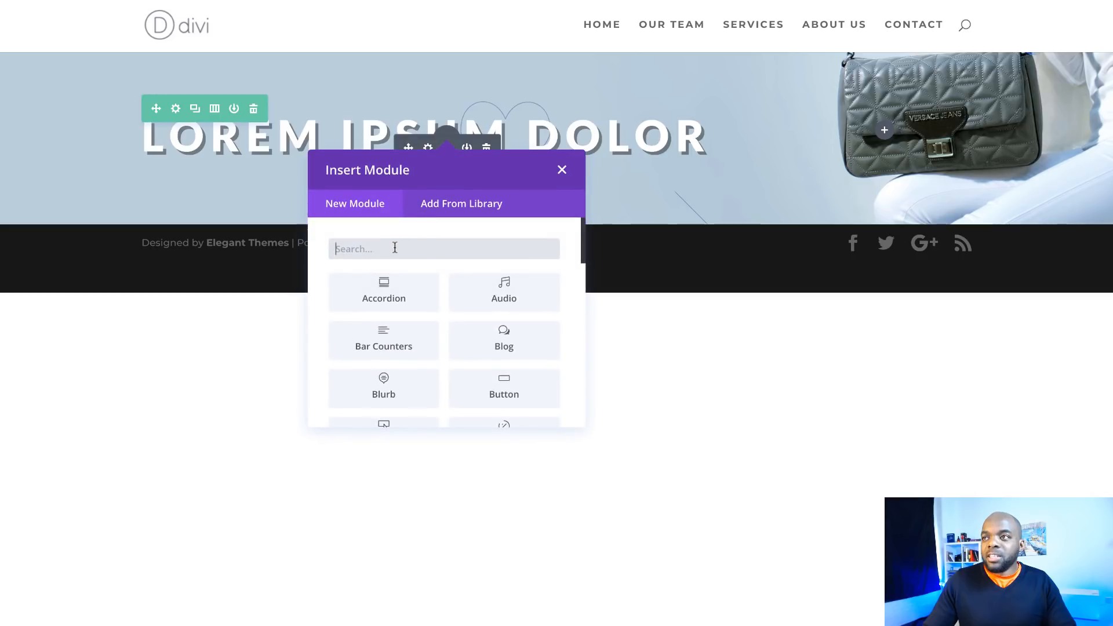
type("text")
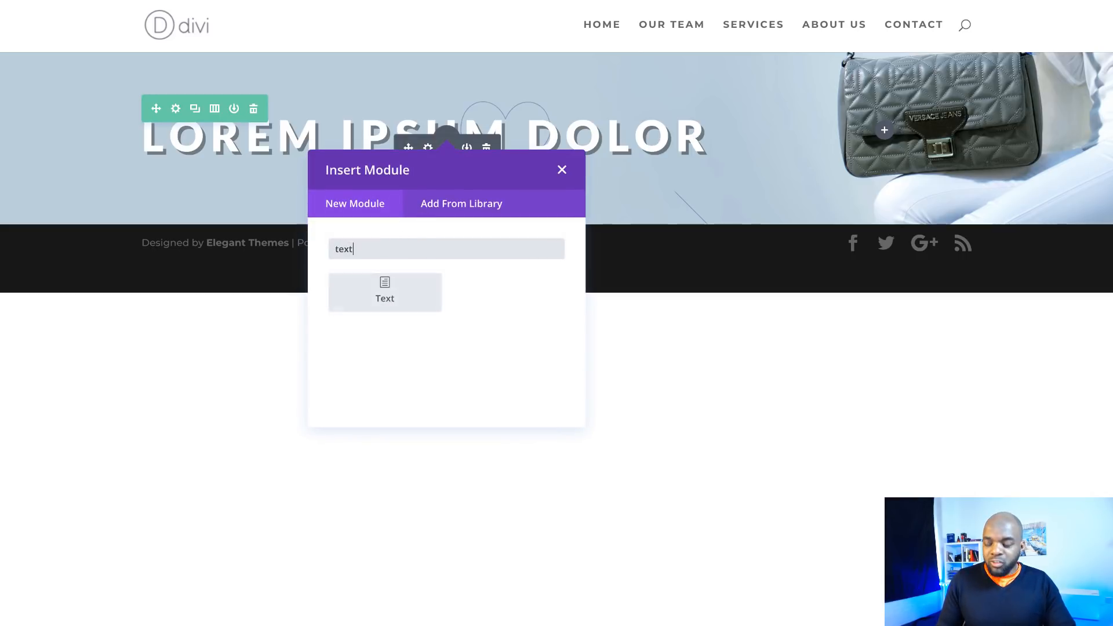
left_click(386, 297)
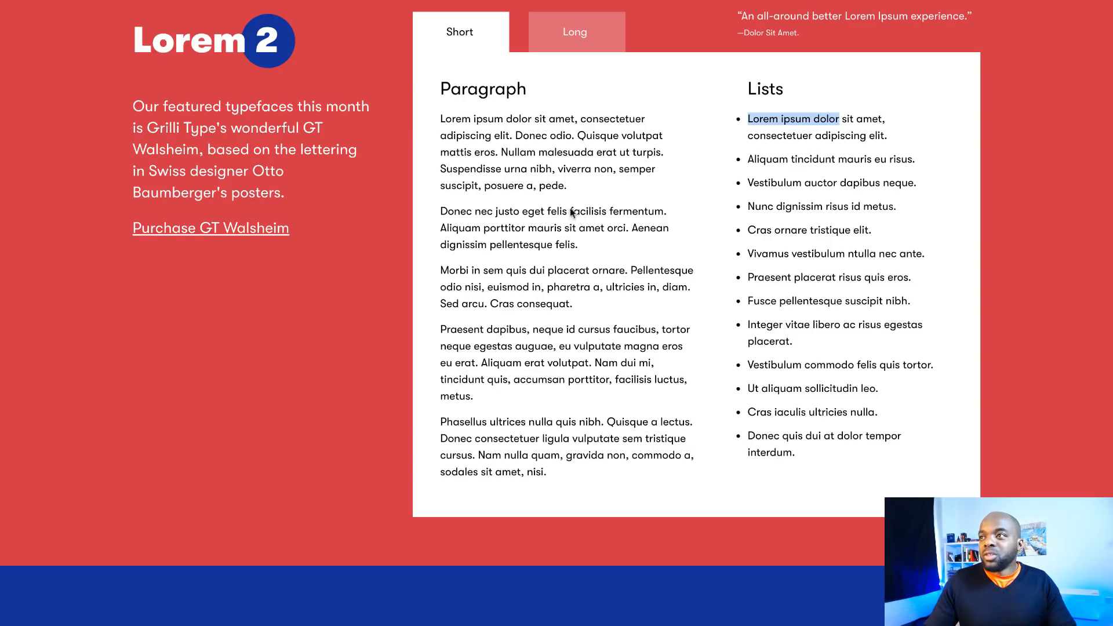
Copy the "Donec nec justo eget felis" paragraph from the Lorem 2 page and paste it as the new Text module's content
left_click_drag(441, 212, 594, 245)
key("ctrl+c")
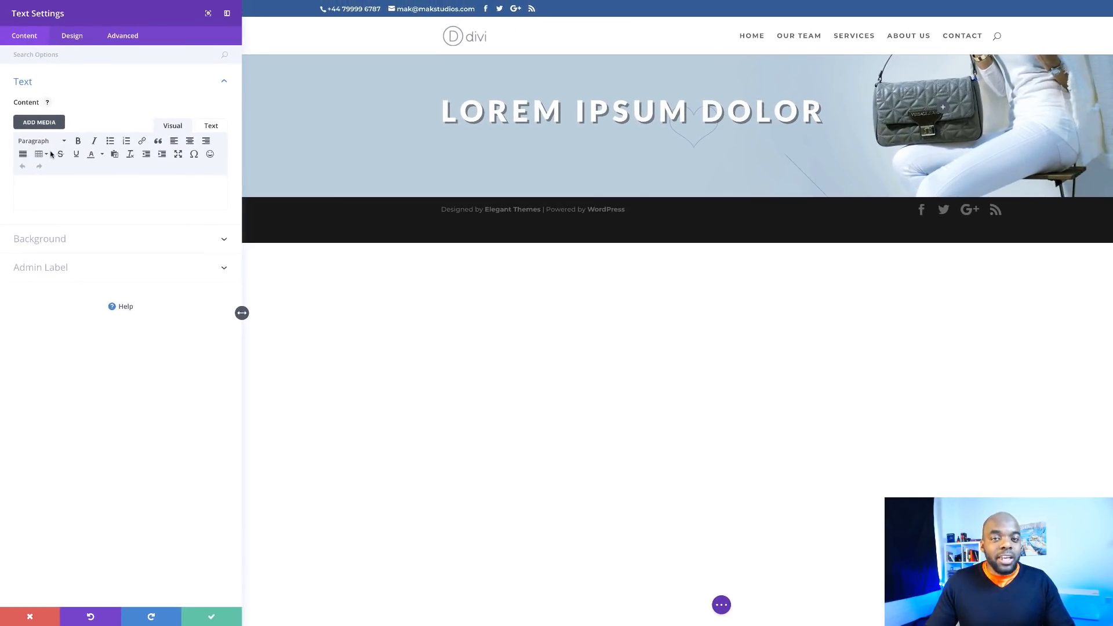
left_click(32, 189)
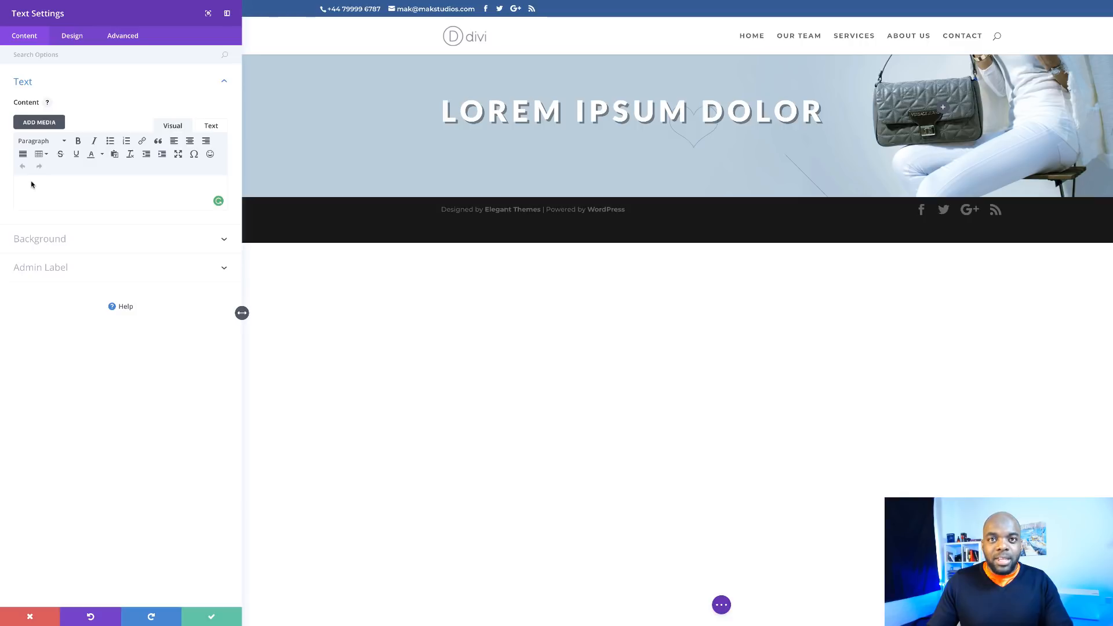
key("ctrl+v")
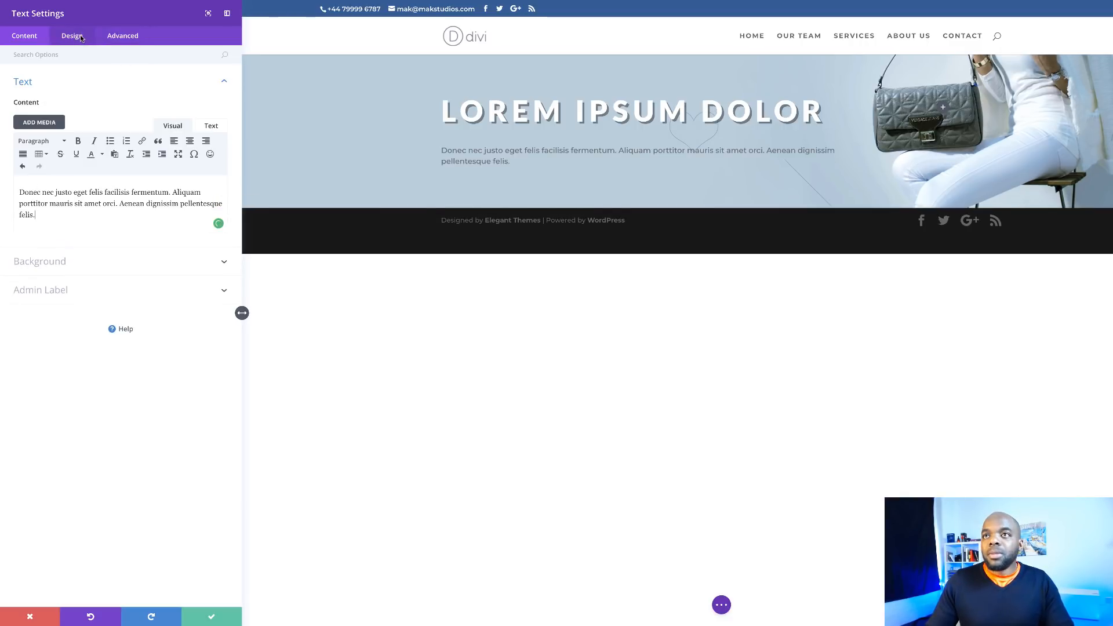
Style the paragraph text with the Lato font, a 30px text size and white colour (#ffffff)
left_click(80, 38)
left_click(26, 83)
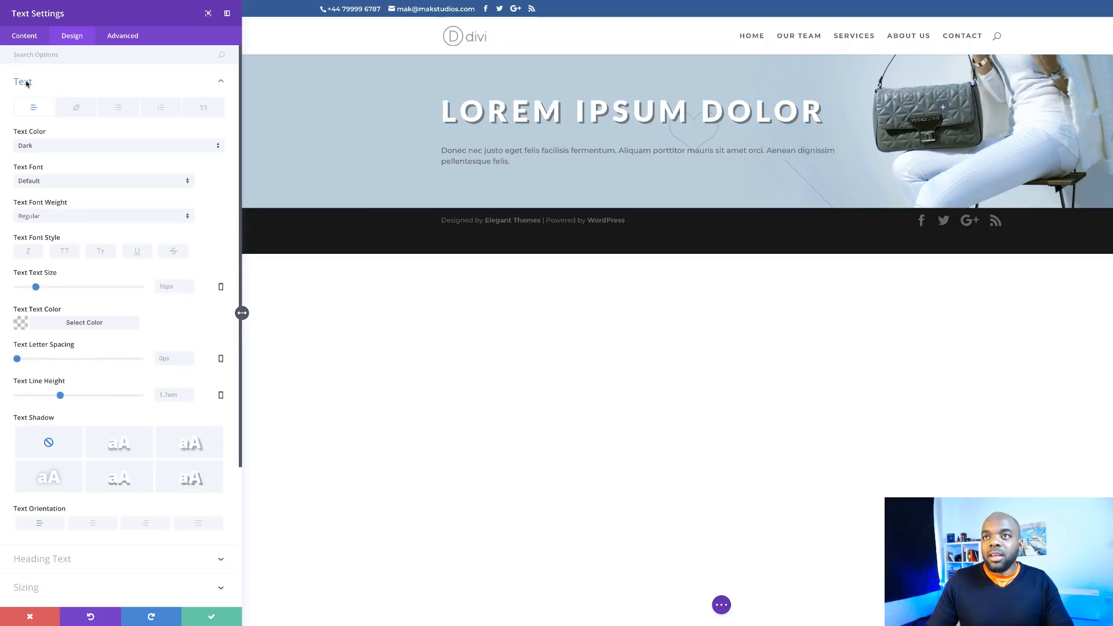
left_click(53, 182)
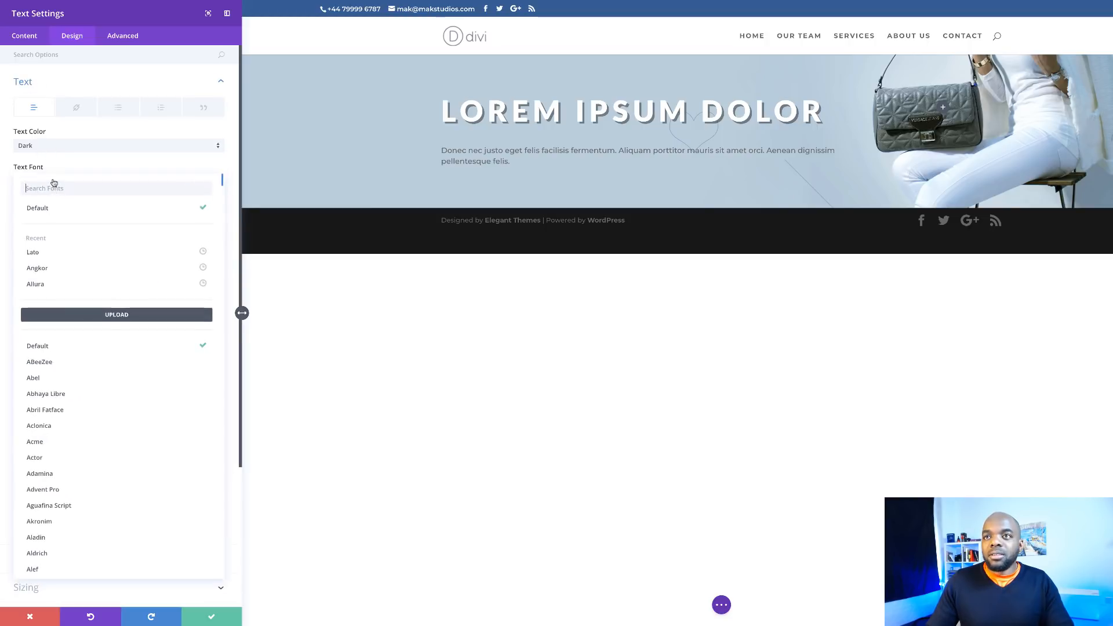
left_click(44, 253)
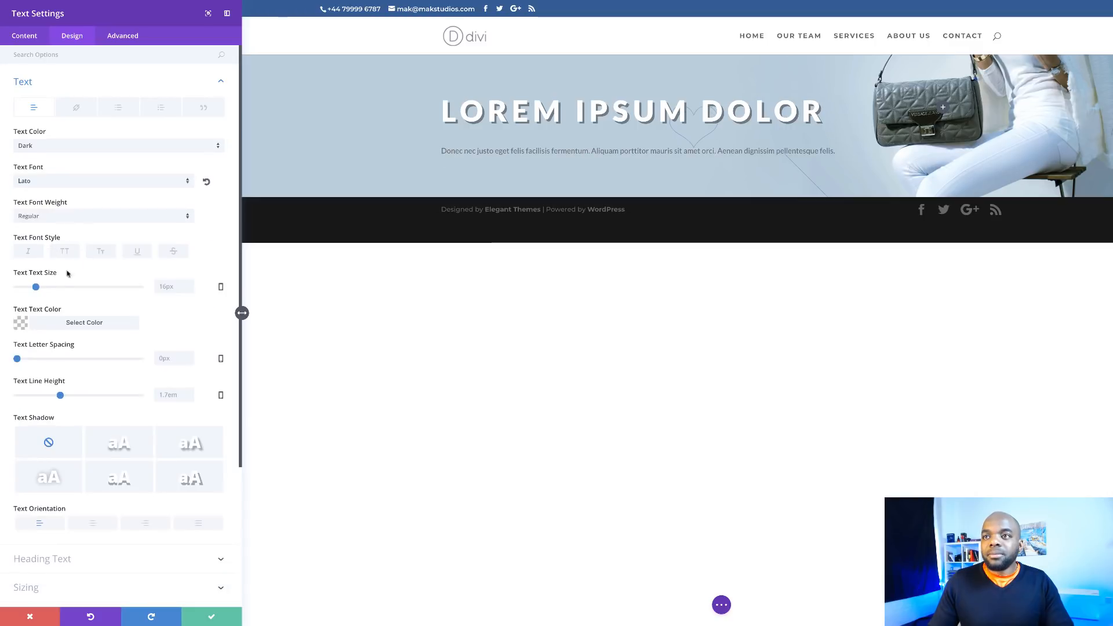
left_click_drag(38, 290, 54, 290)
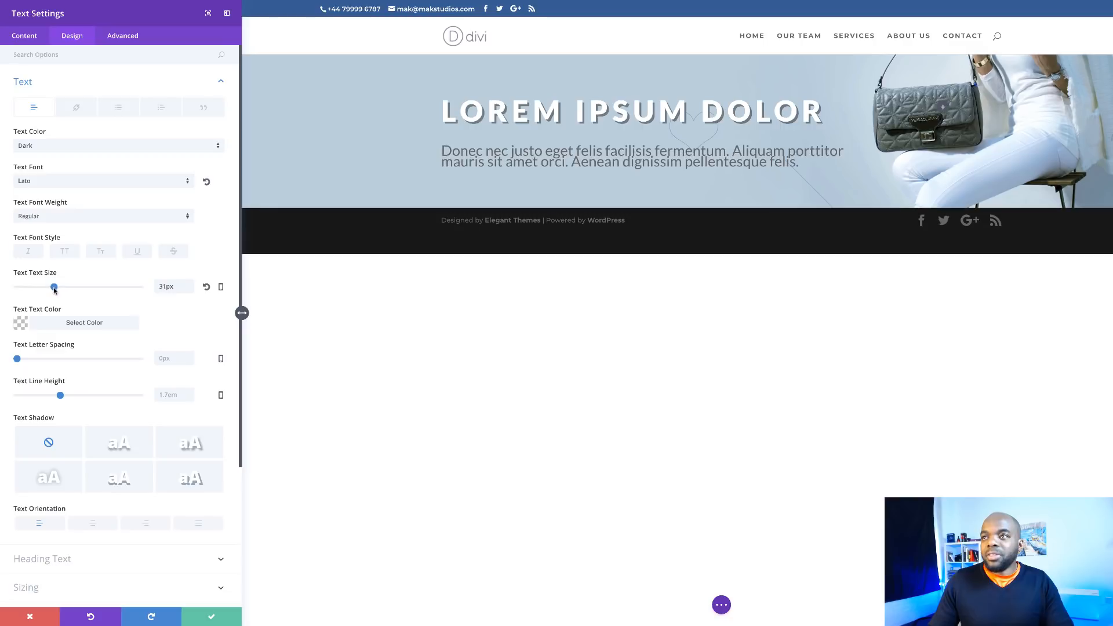
left_click(20, 323)
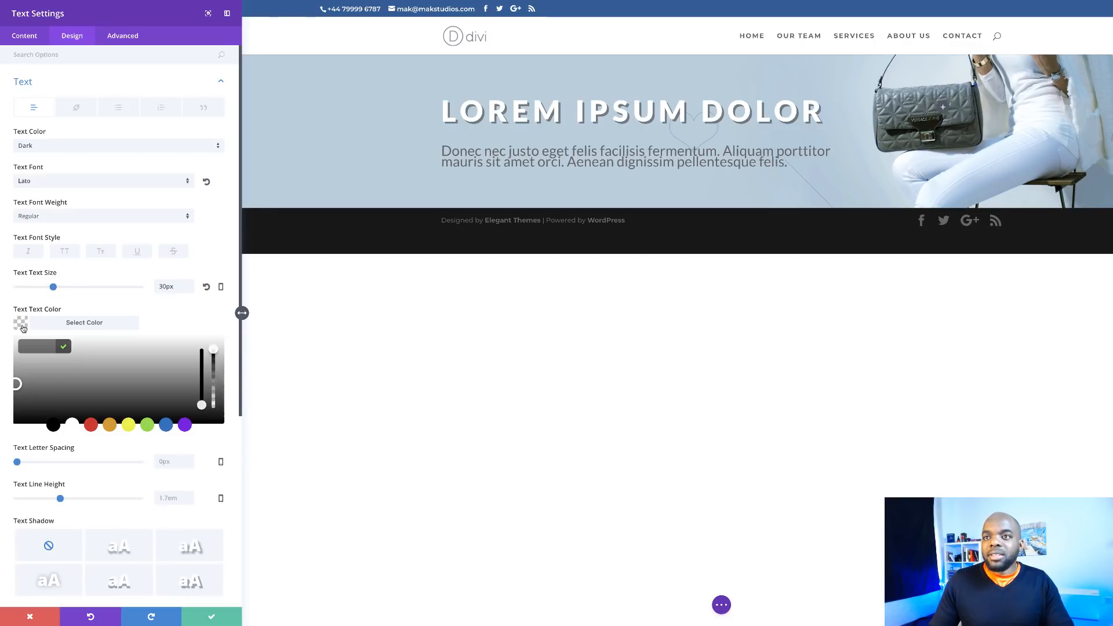
left_click(72, 426)
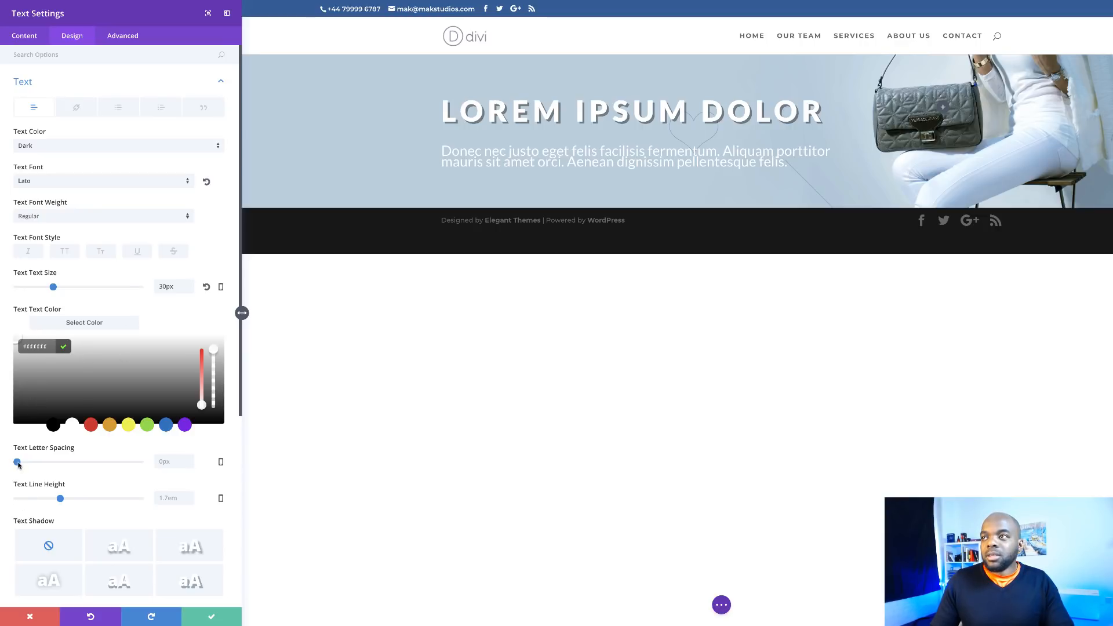
Set the banner paragraph's line height to 1.8em and its text size to 36px, and save the module
left_click_drag(18, 464, 17, 464)
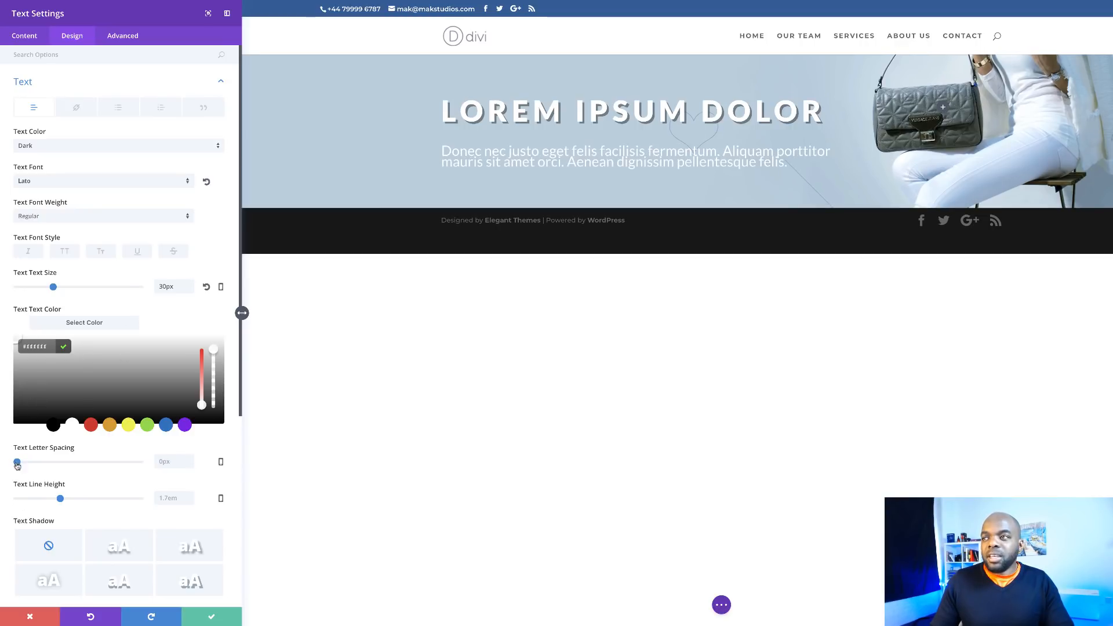
left_click(16, 464)
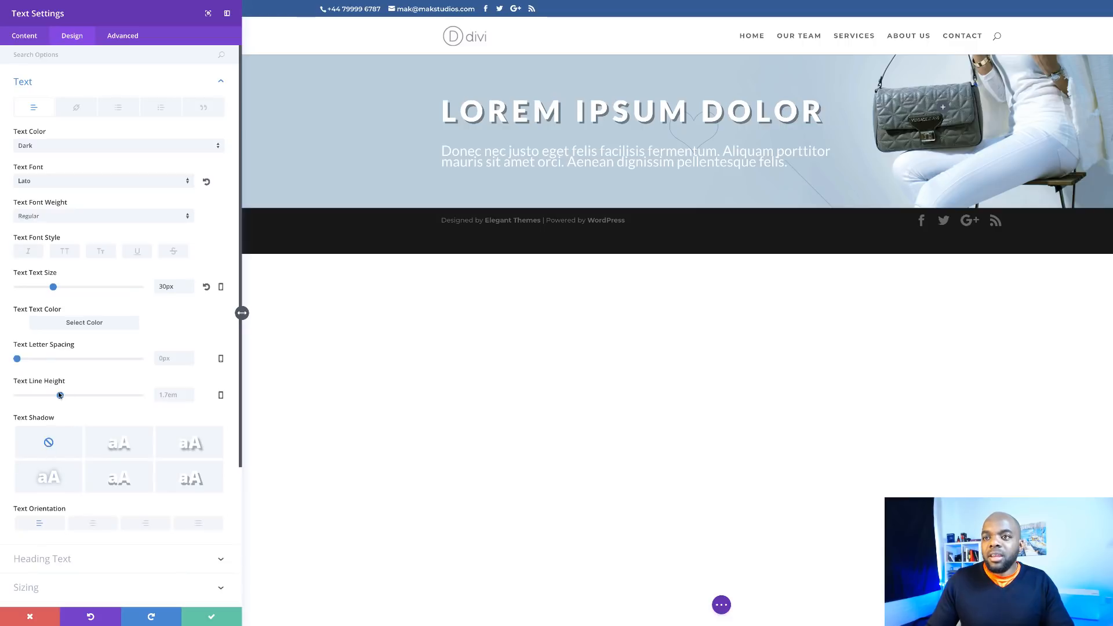
left_click_drag(61, 397, 66, 397)
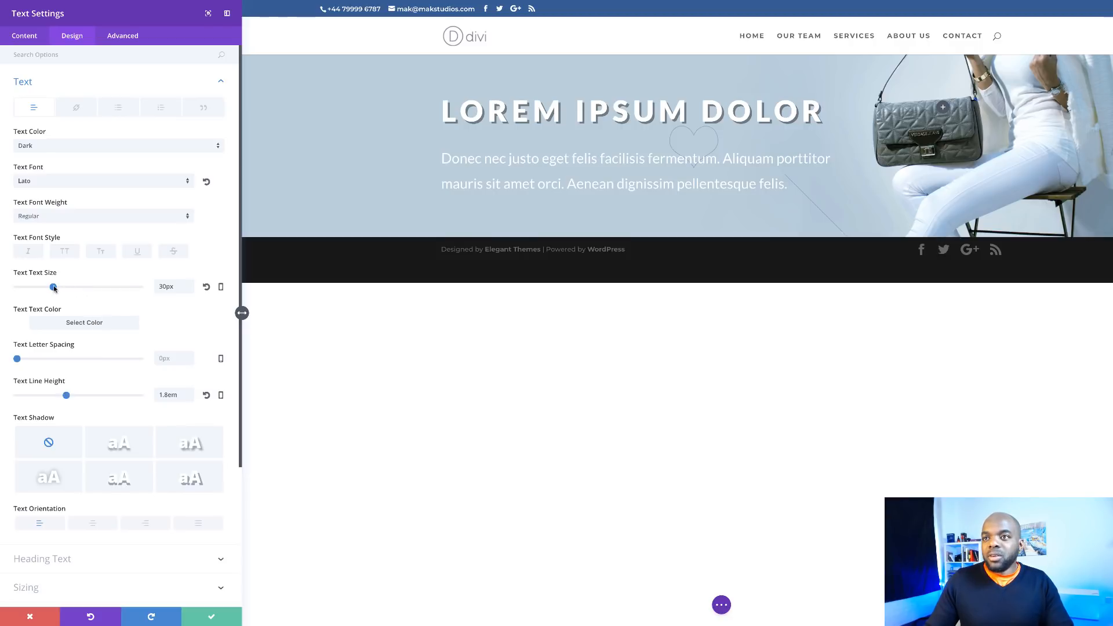
left_click_drag(54, 288, 59, 288)
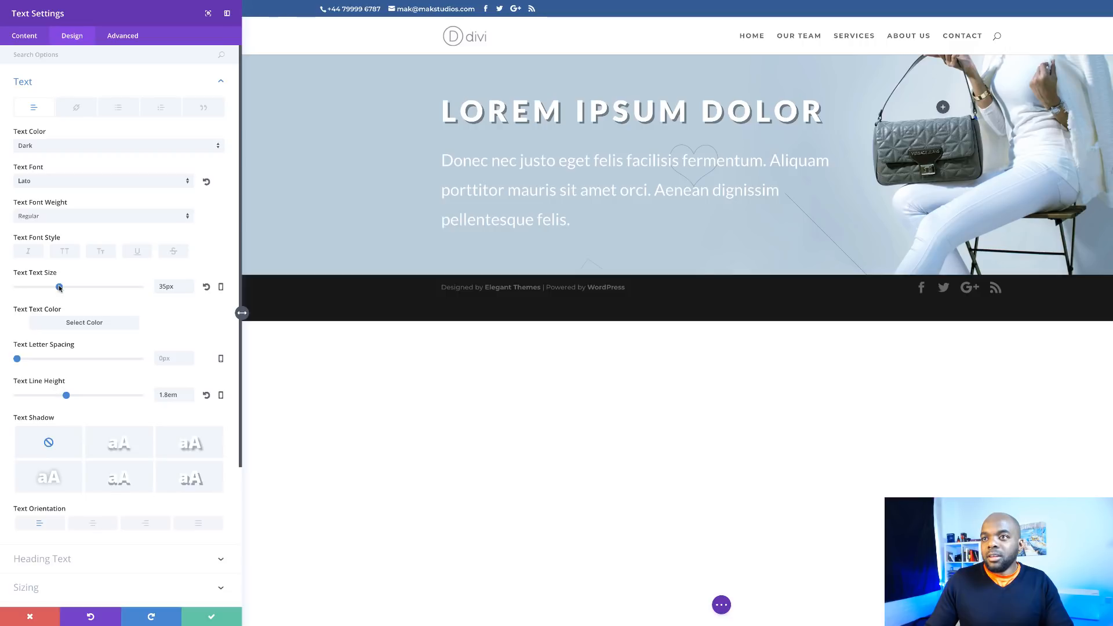
left_click_drag(59, 287, 61, 288)
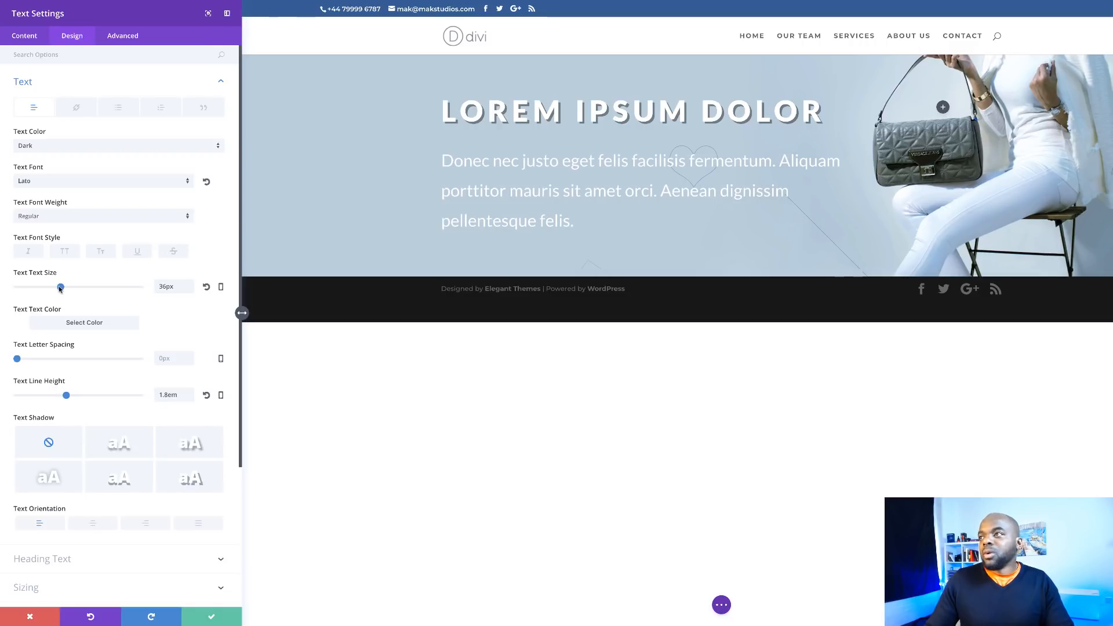
left_click(212, 618)
Insert a Divider module below the banner paragraph with a height of 100px and save it
mouse_move(493, 164)
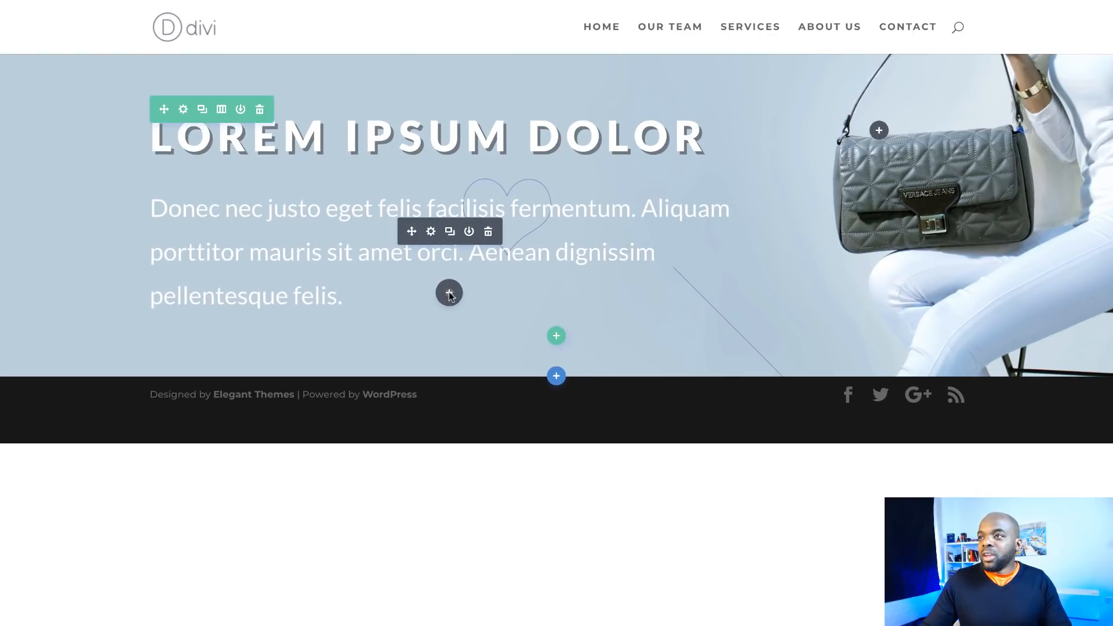
left_click(450, 292)
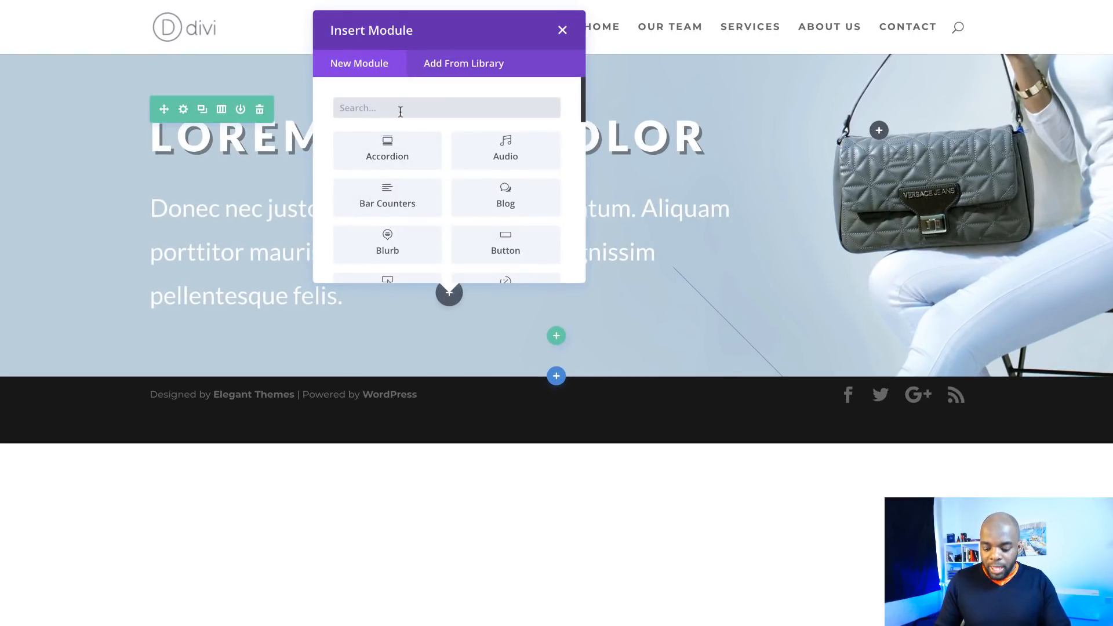
type("divi")
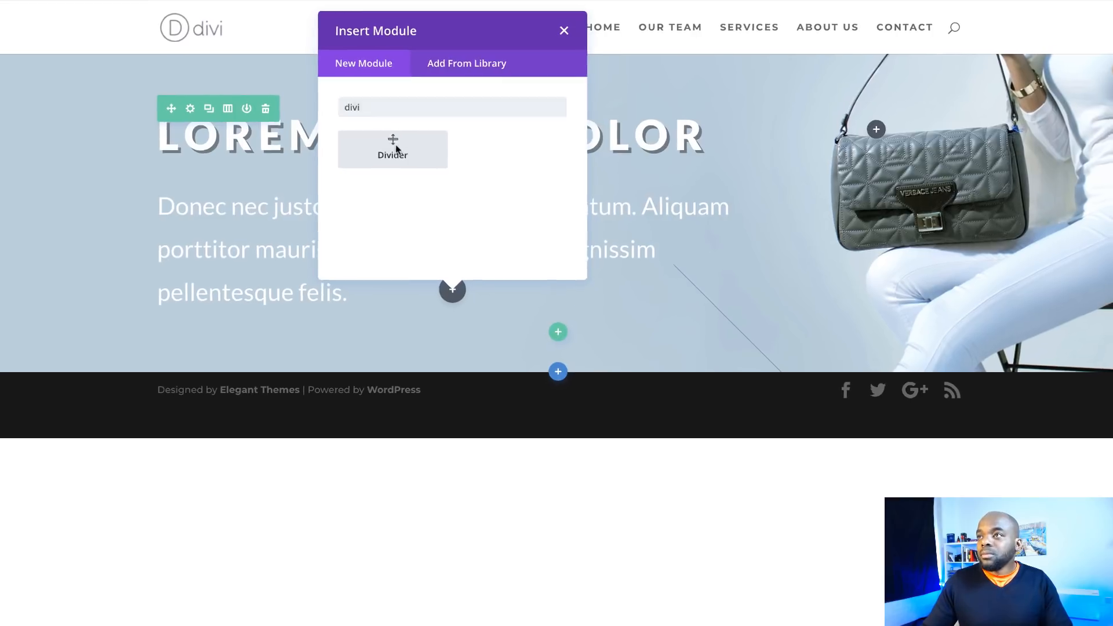
left_click(396, 150)
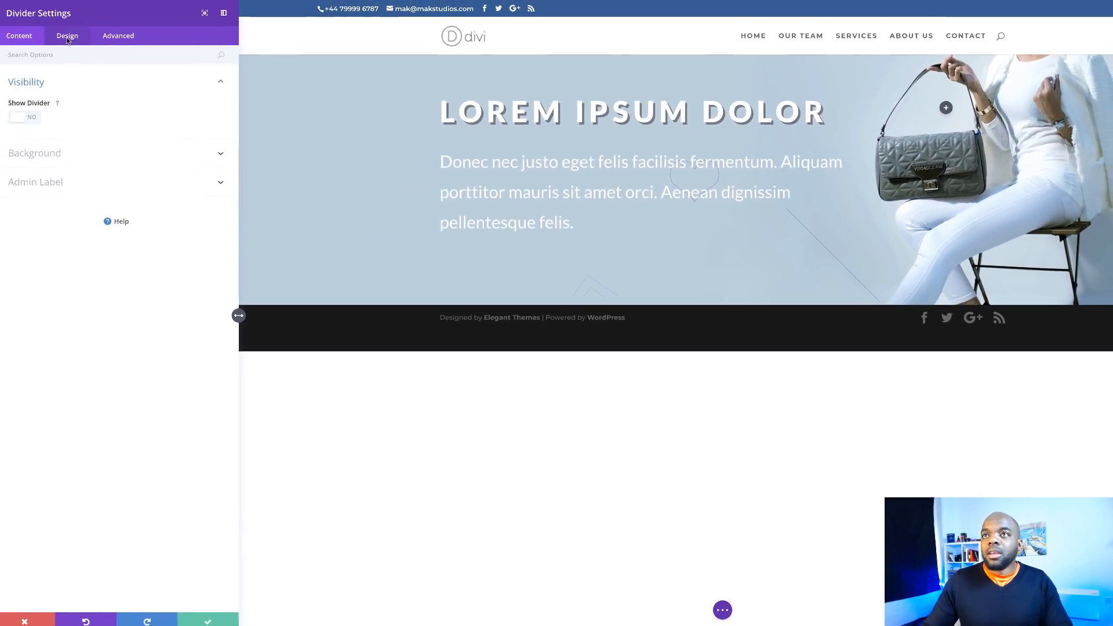
left_click(73, 37)
left_click(33, 87)
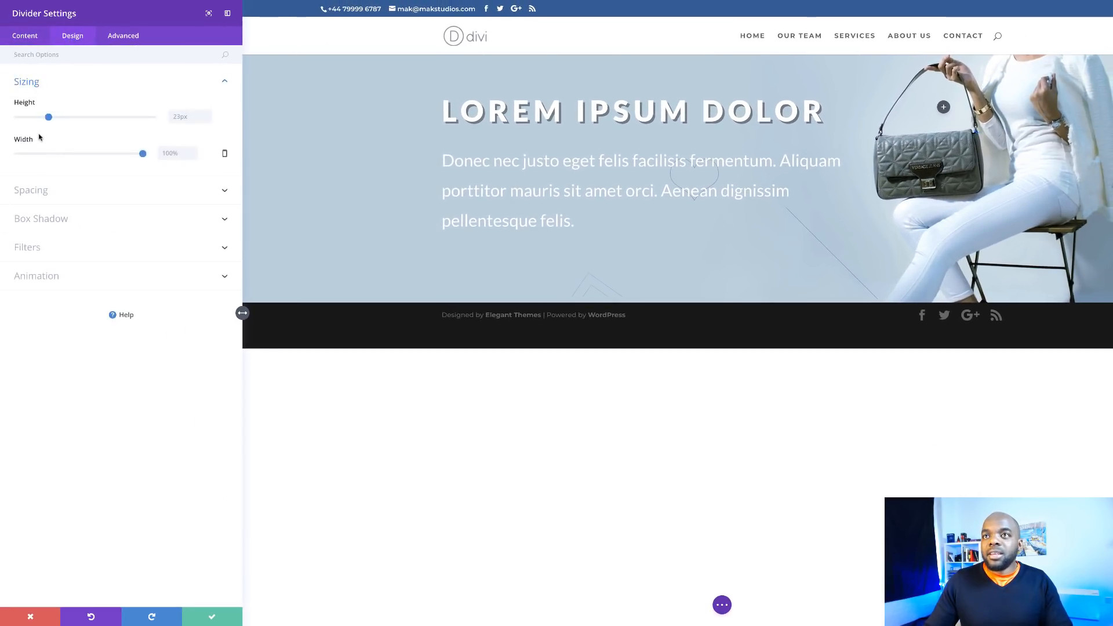
left_click_drag(50, 116, 164, 120)
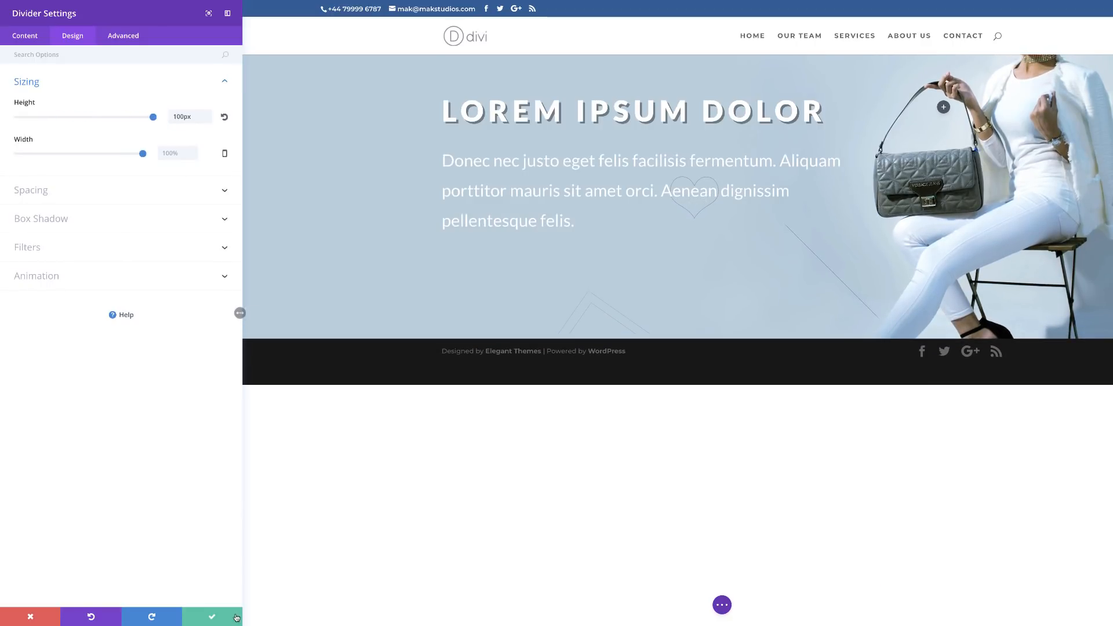
left_click(215, 617)
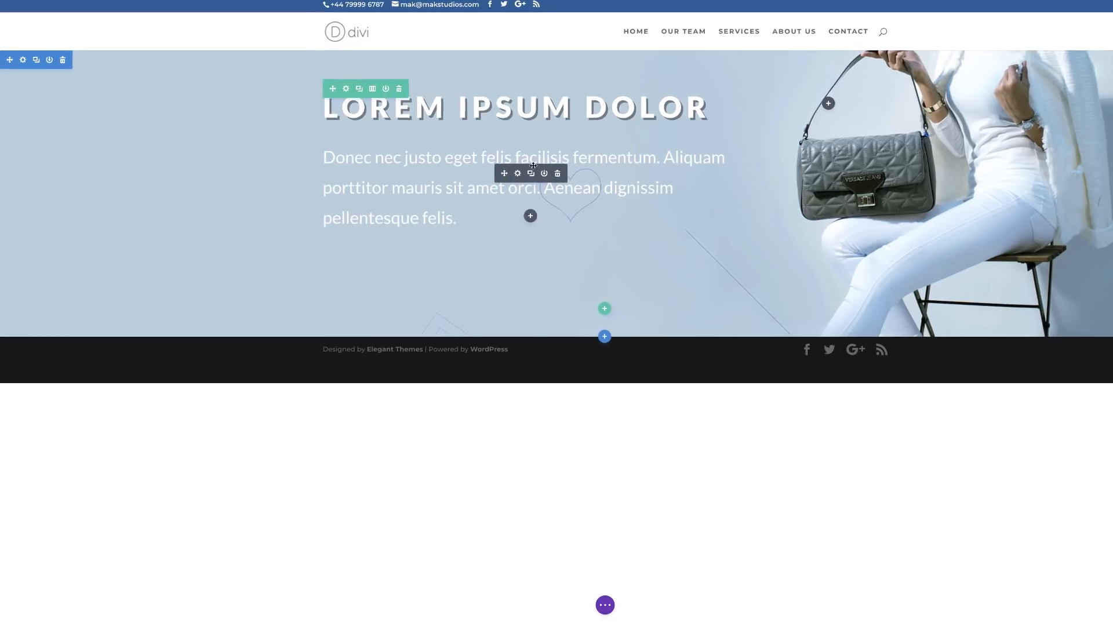
Duplicate the divider in wireframe view, move one divider above the heading's Text module, and return to desktop view
left_click(659, 605)
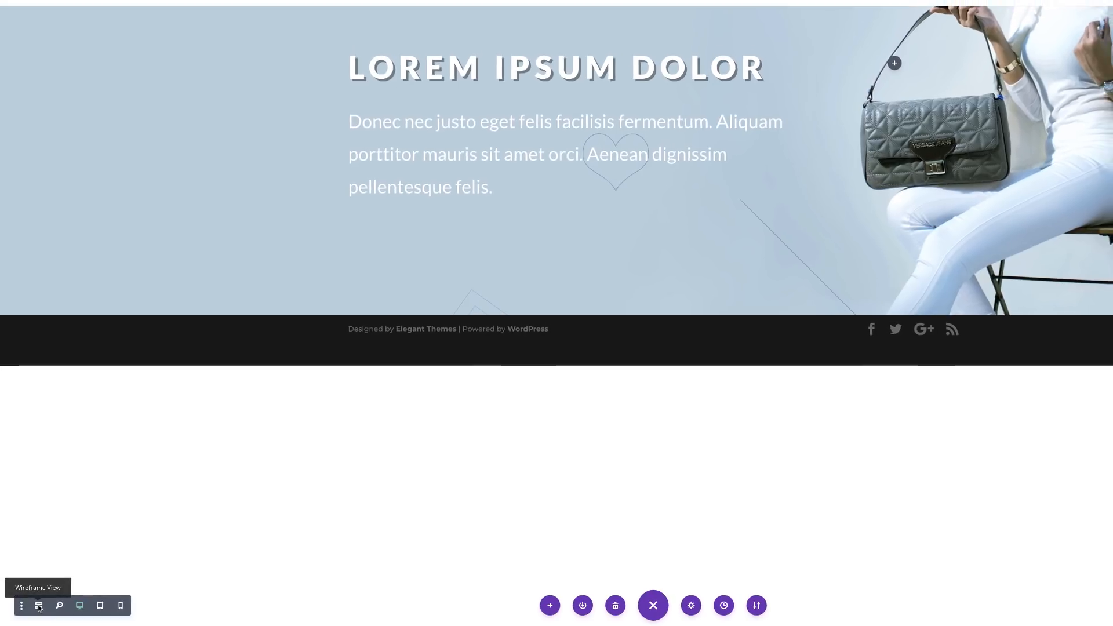
left_click(39, 607)
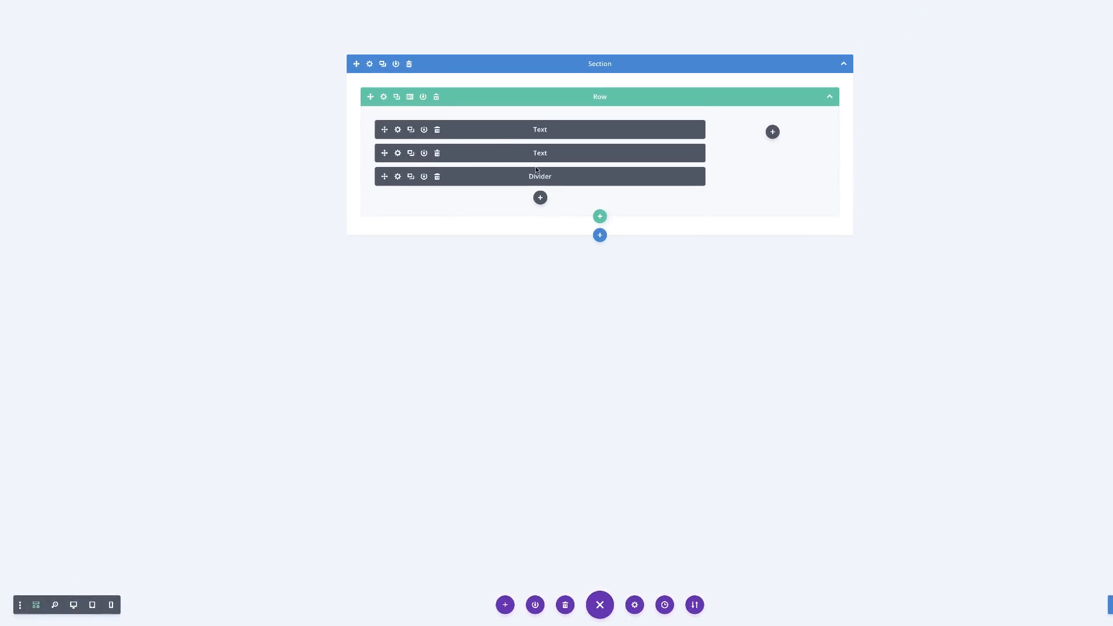
left_click(411, 177)
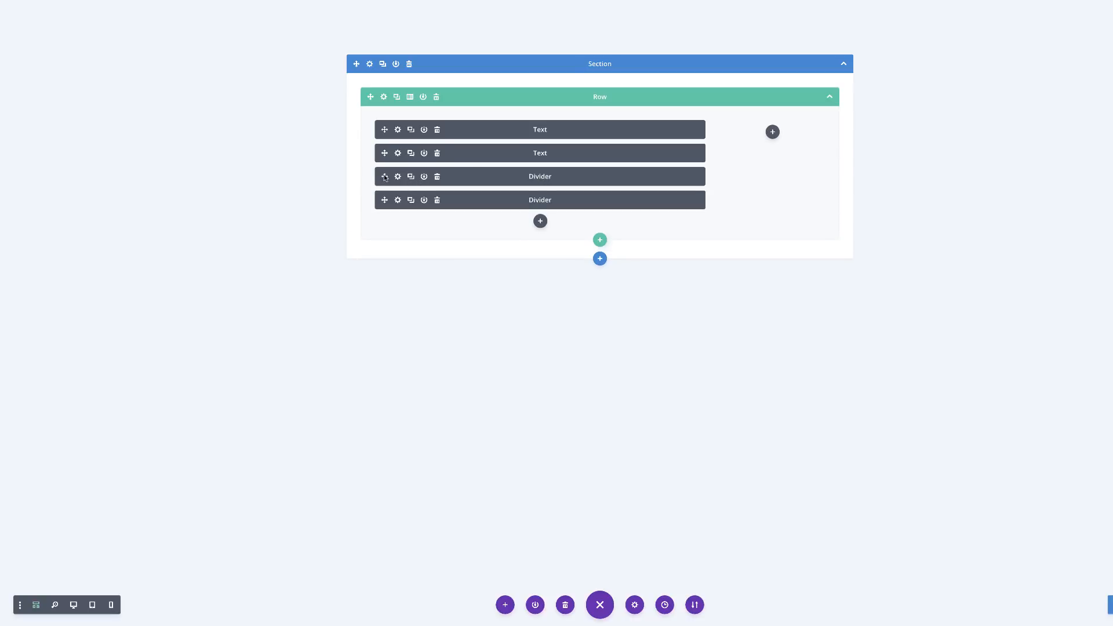
left_click_drag(386, 178, 385, 124)
left_click(74, 605)
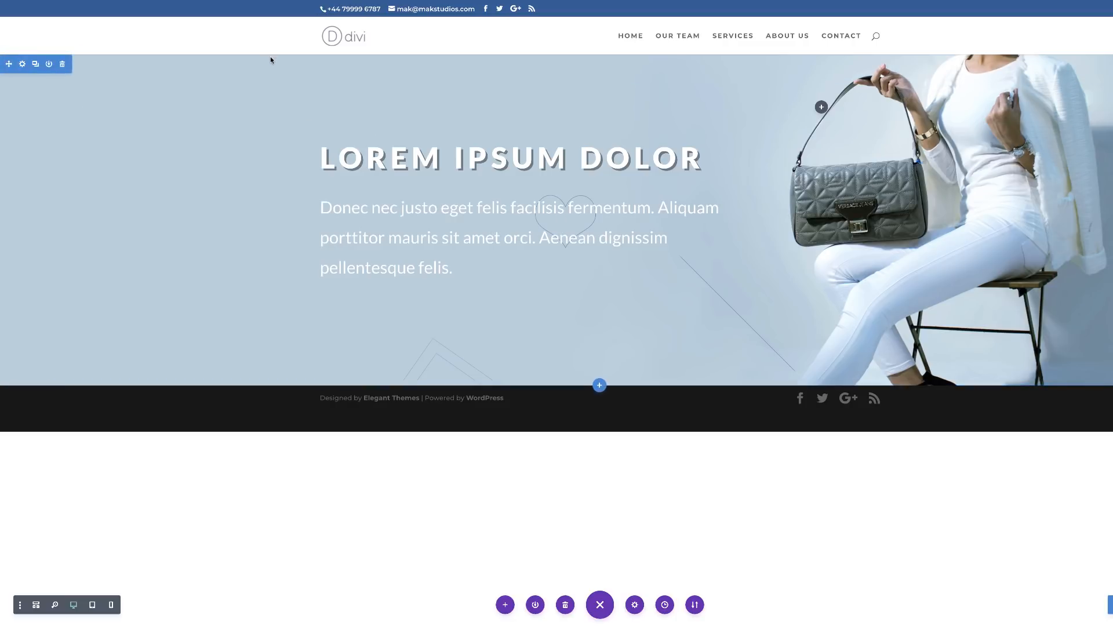
Enlarge the banner section's top and bottom padding by roughly equal amounts directly on the page
left_click_drag(270, 61, 274, 119)
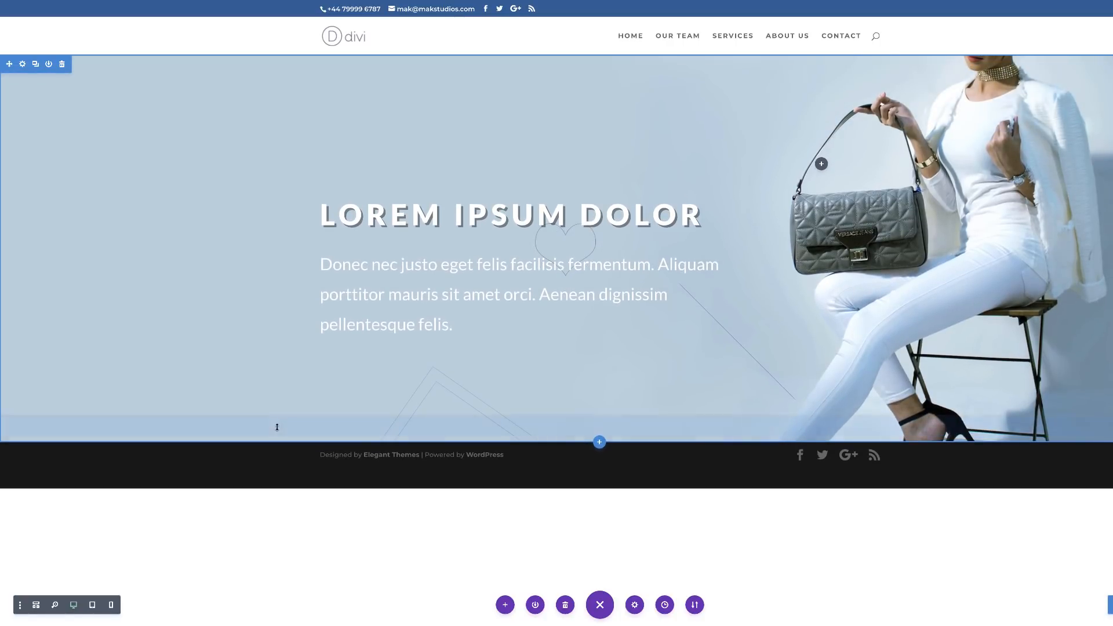
left_click_drag(276, 442, 284, 498)
Give the banner row a custom margin of 50px at the top and 30px at the bottom, and save it
mouse_move(367, 166)
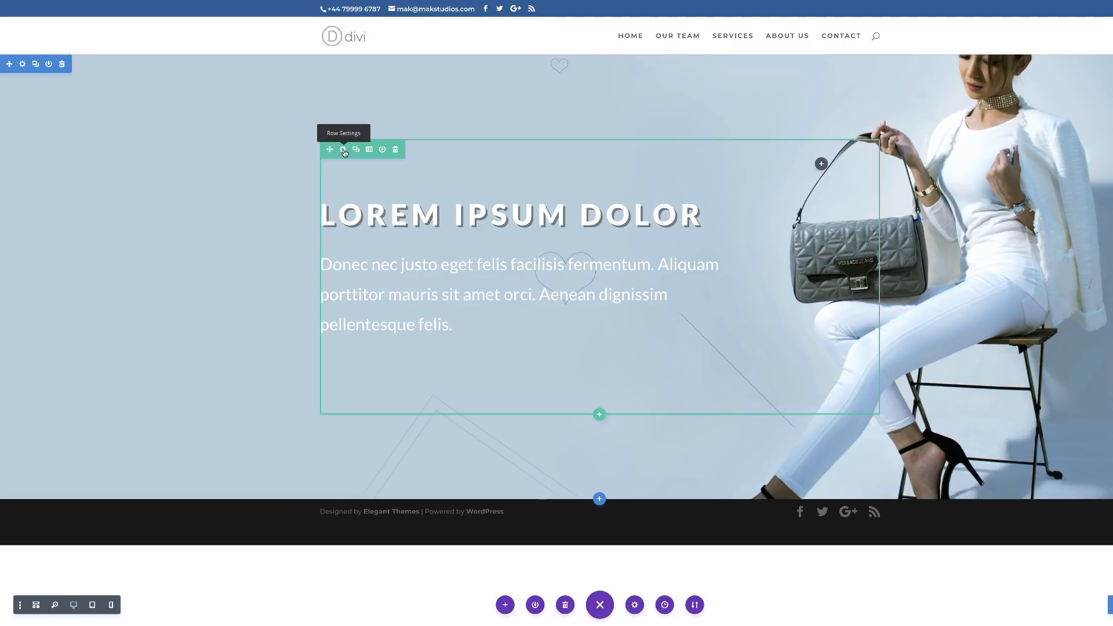
left_click(343, 151)
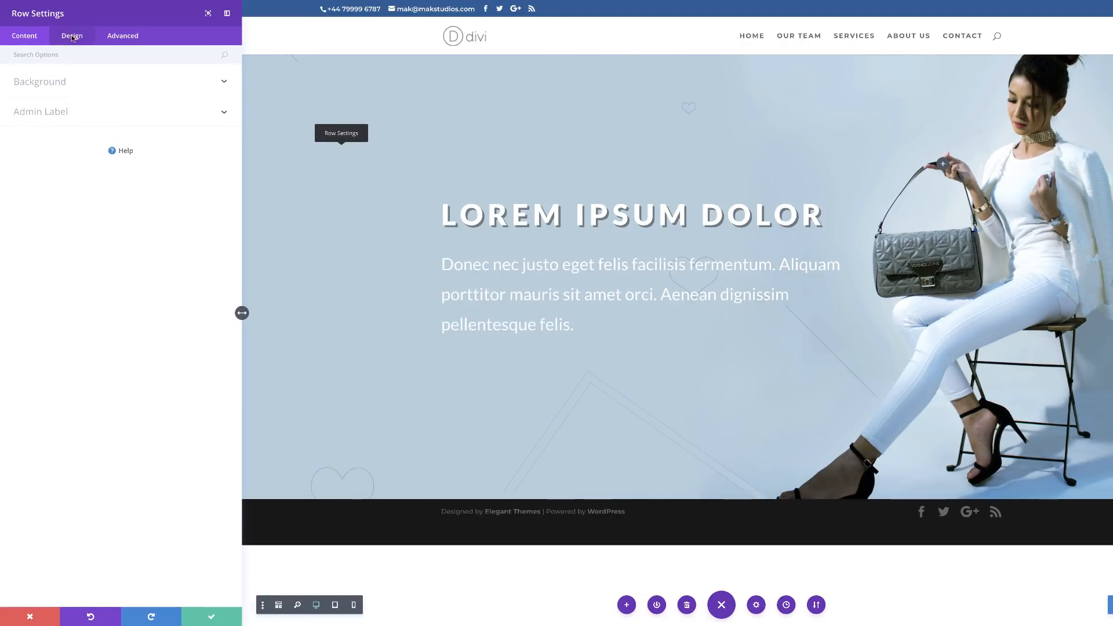
left_click(73, 37)
left_click(37, 116)
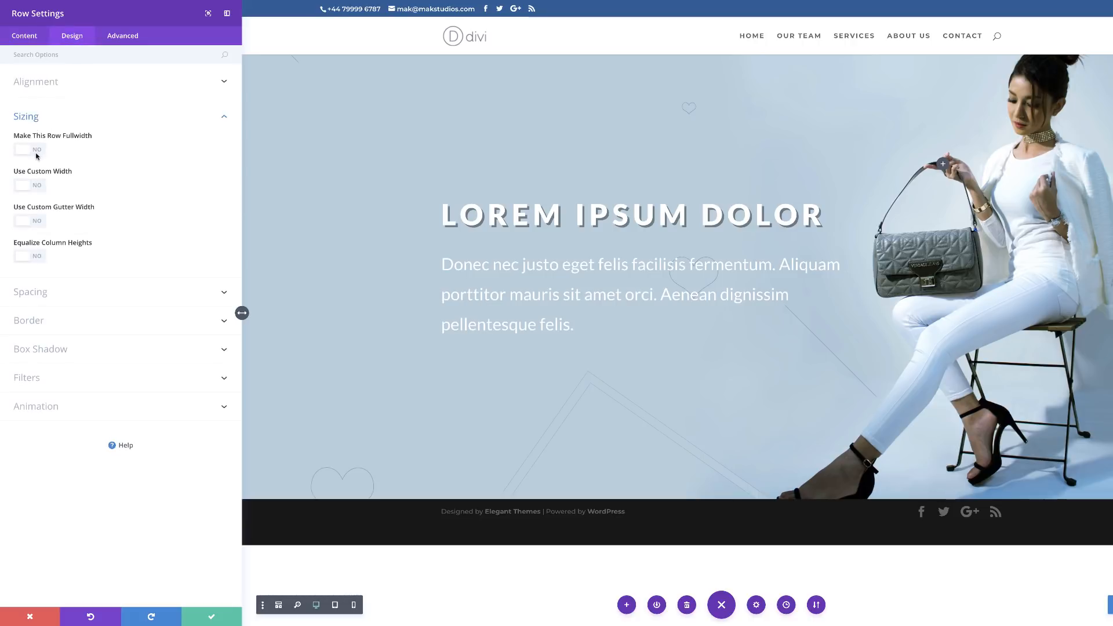
left_click(40, 291)
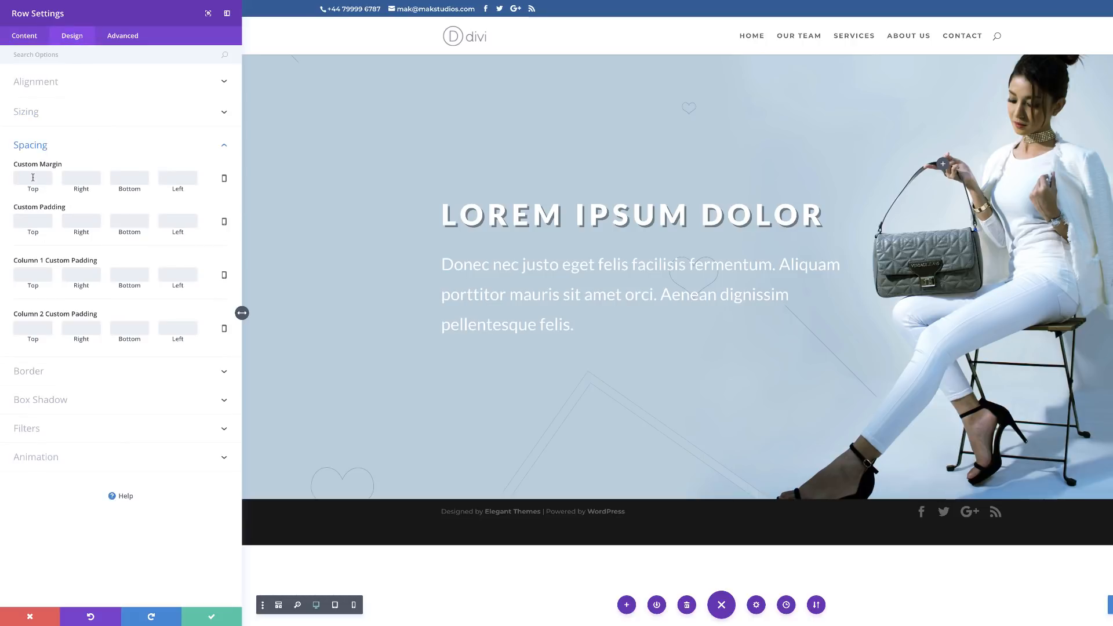
left_click(33, 178)
type("50")
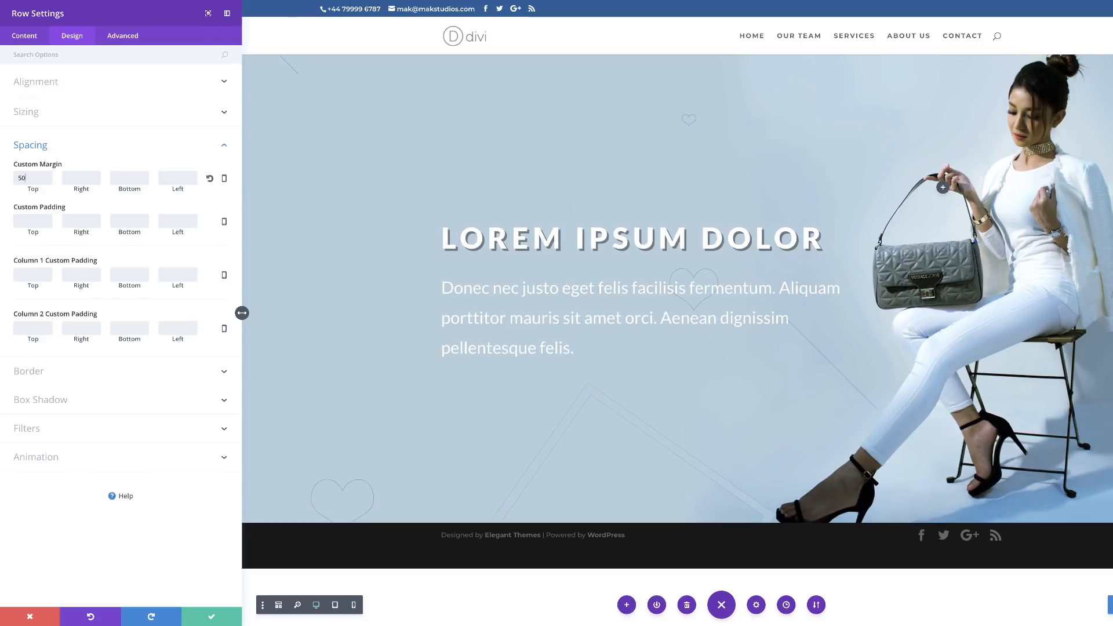
left_click(117, 180)
type("30")
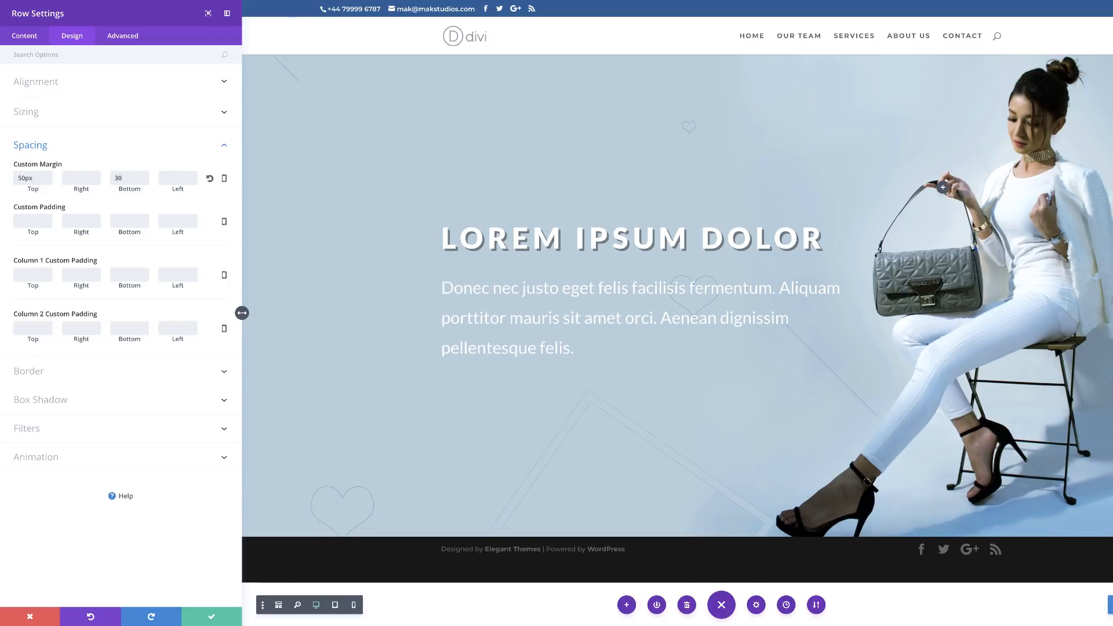
left_click(204, 623)
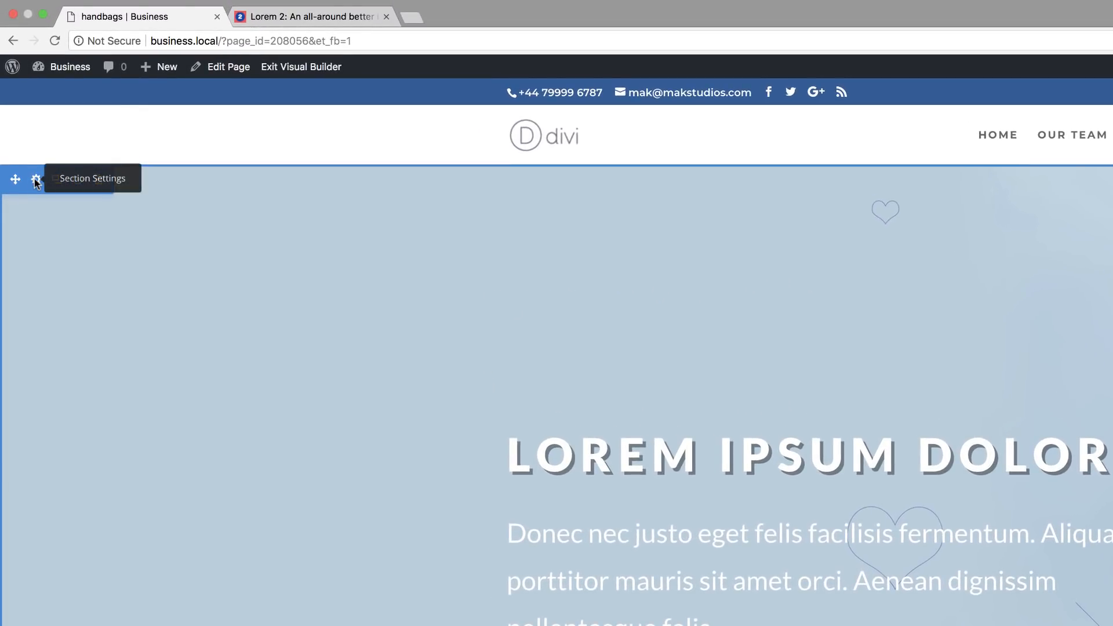
Enable the parallax effect with the CSS method on the banner section's background image and save the section
left_click(36, 181)
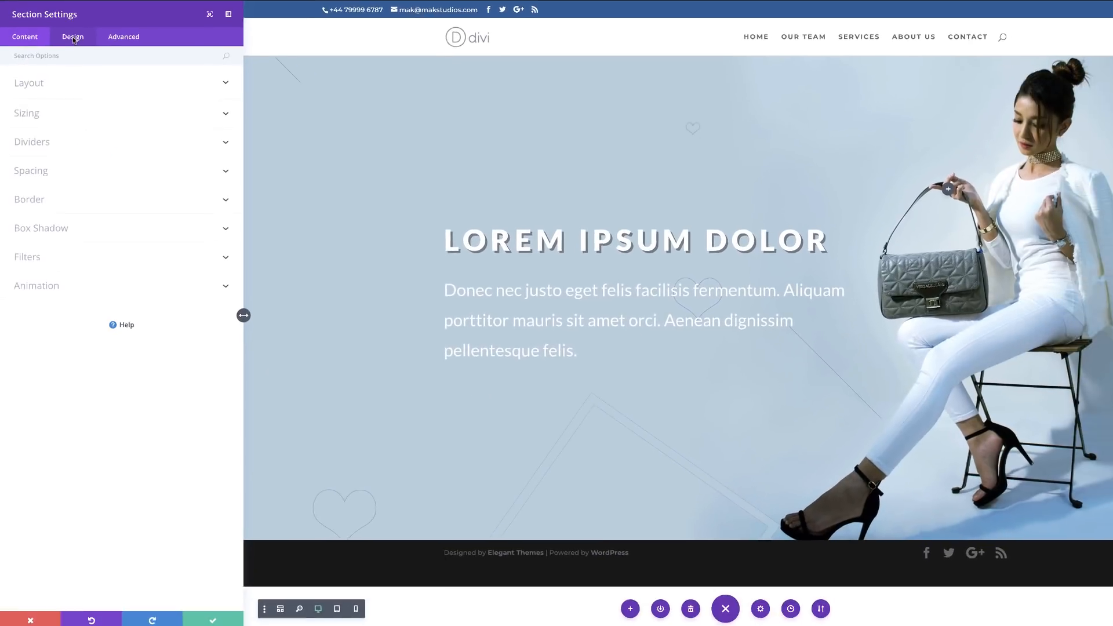
left_click(73, 40)
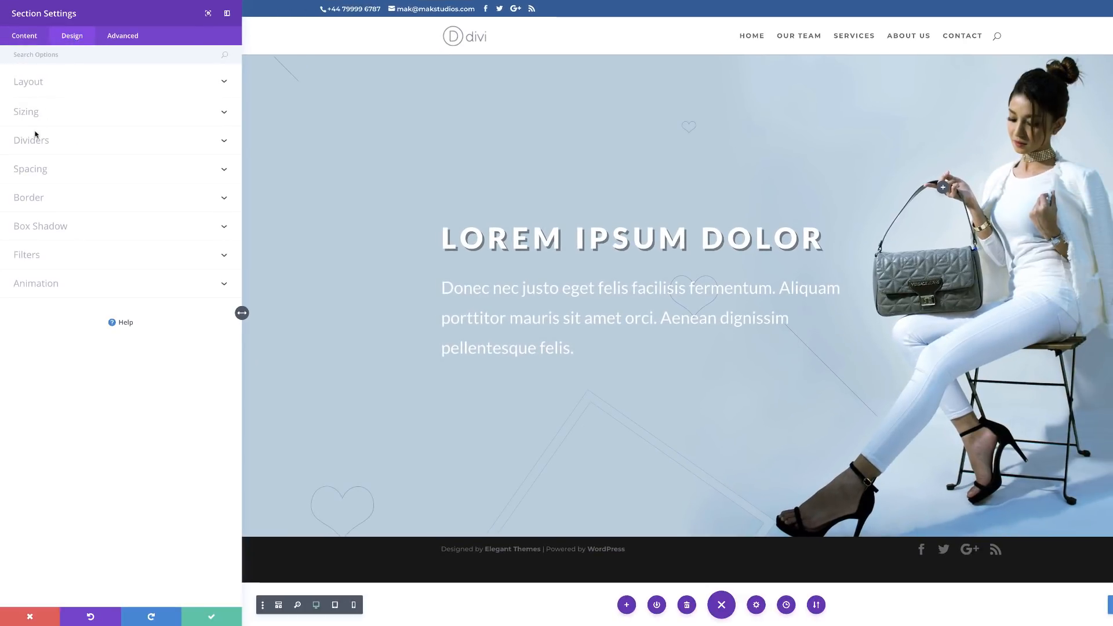
left_click(25, 36)
left_click(51, 85)
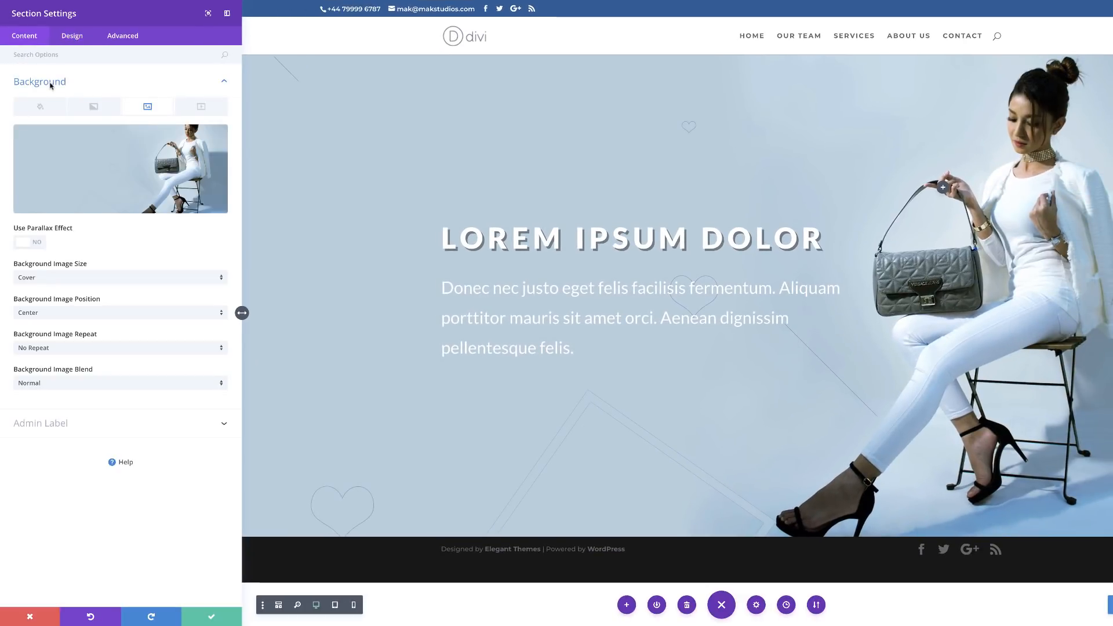
left_click(39, 243)
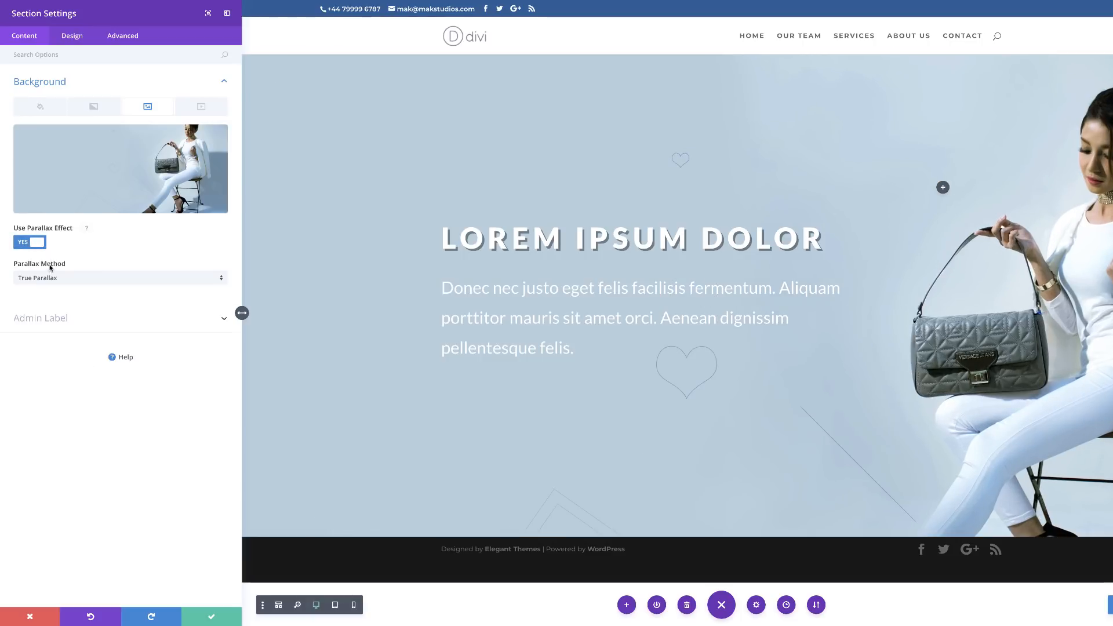
left_click(45, 279)
left_click(44, 304)
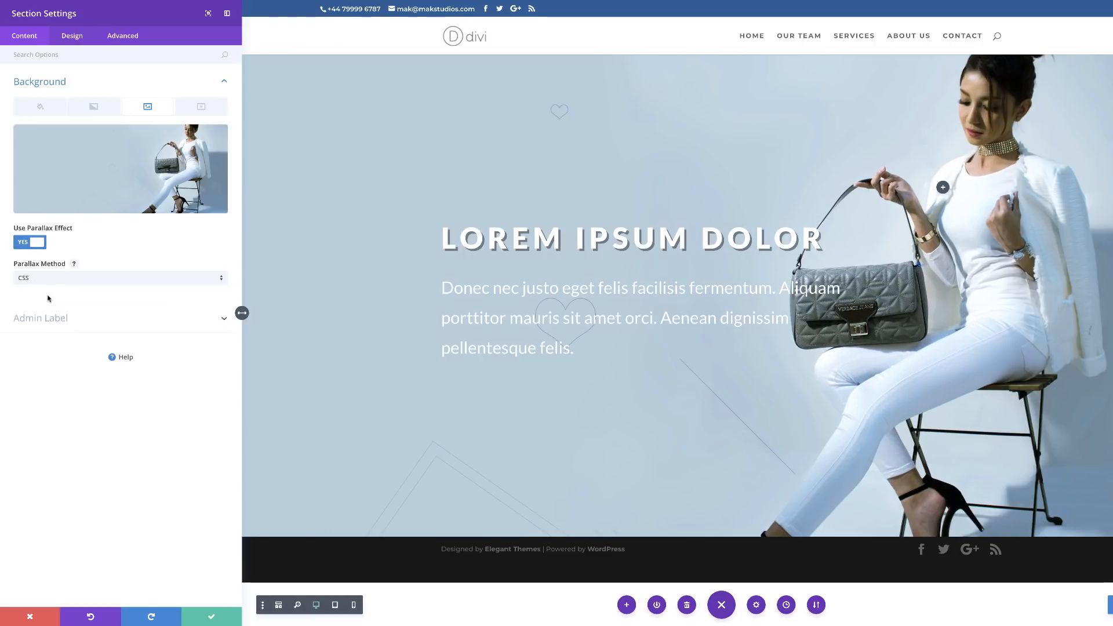
left_click(211, 621)
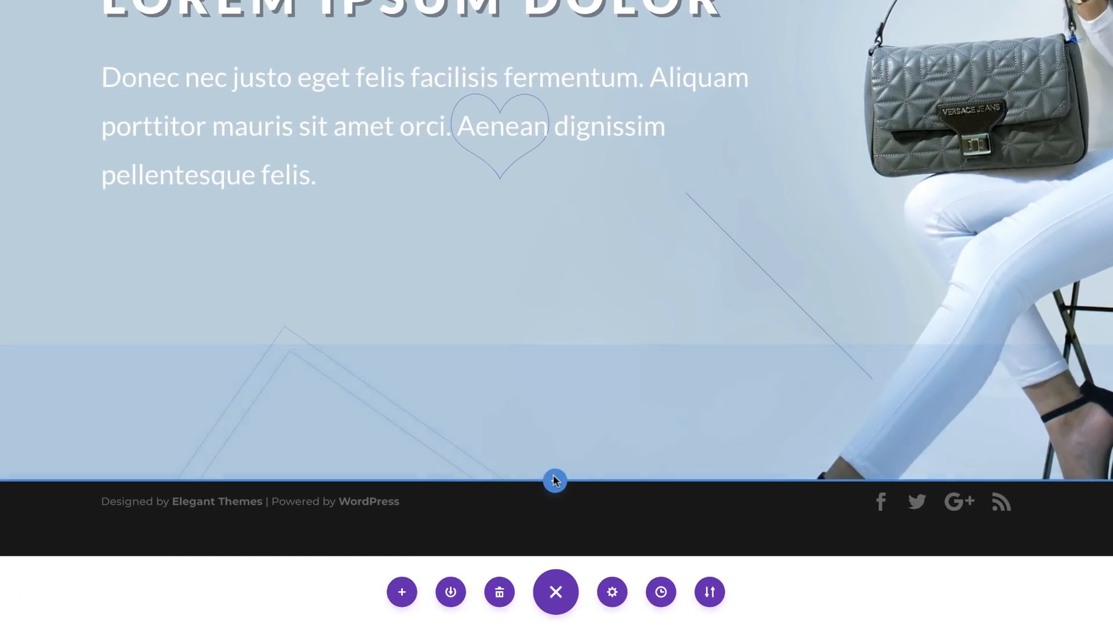
Add a regular section below the banner containing a row of four equal columns
left_click(555, 482)
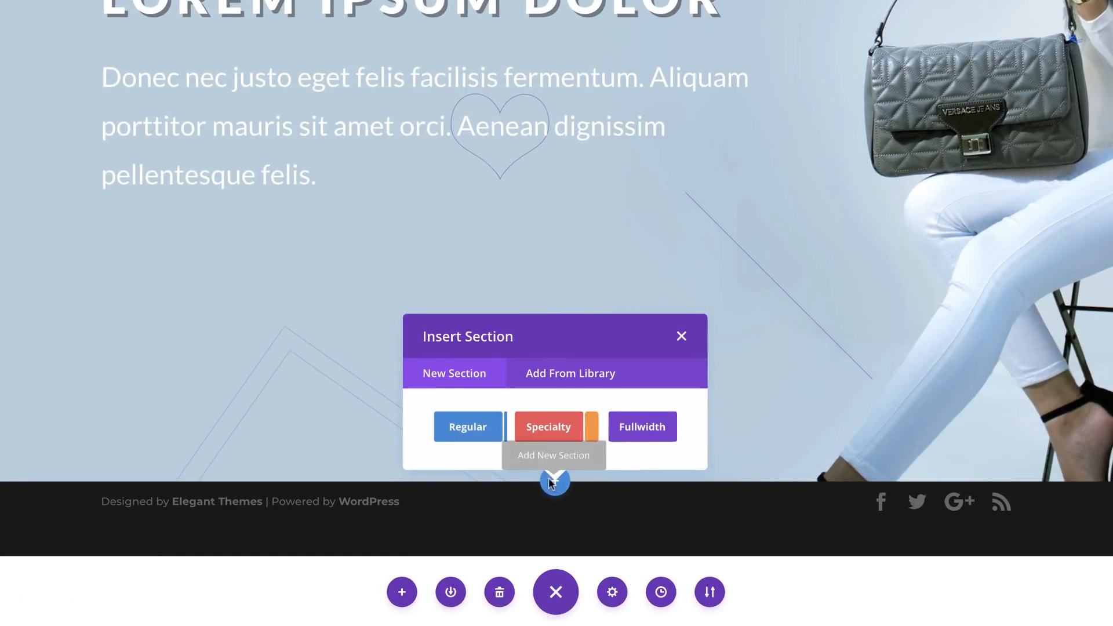
left_click(467, 427)
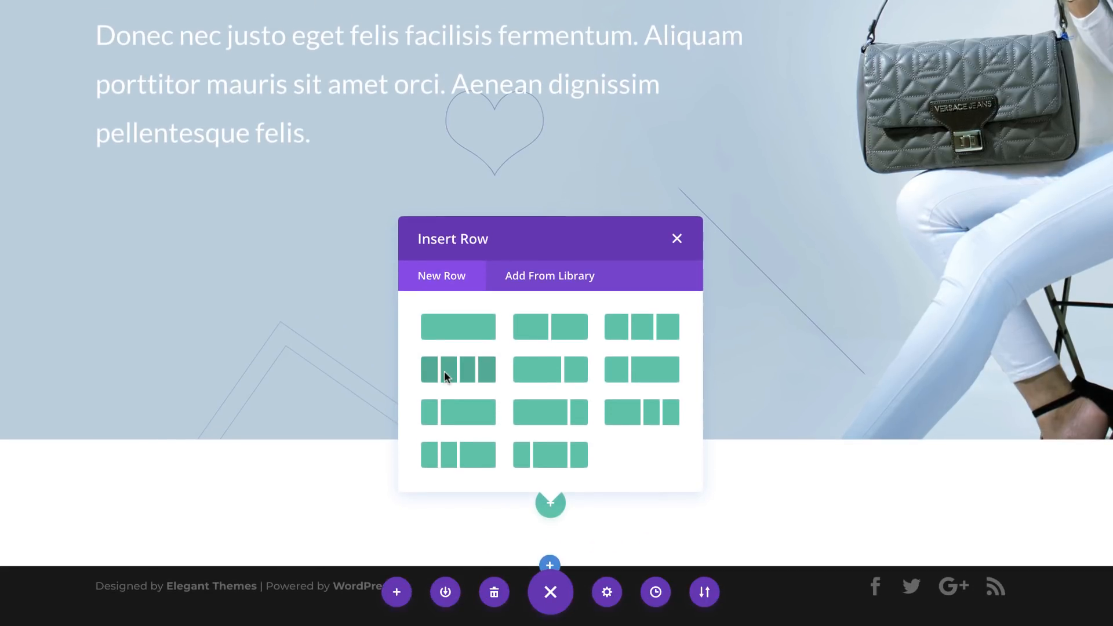
left_click(444, 371)
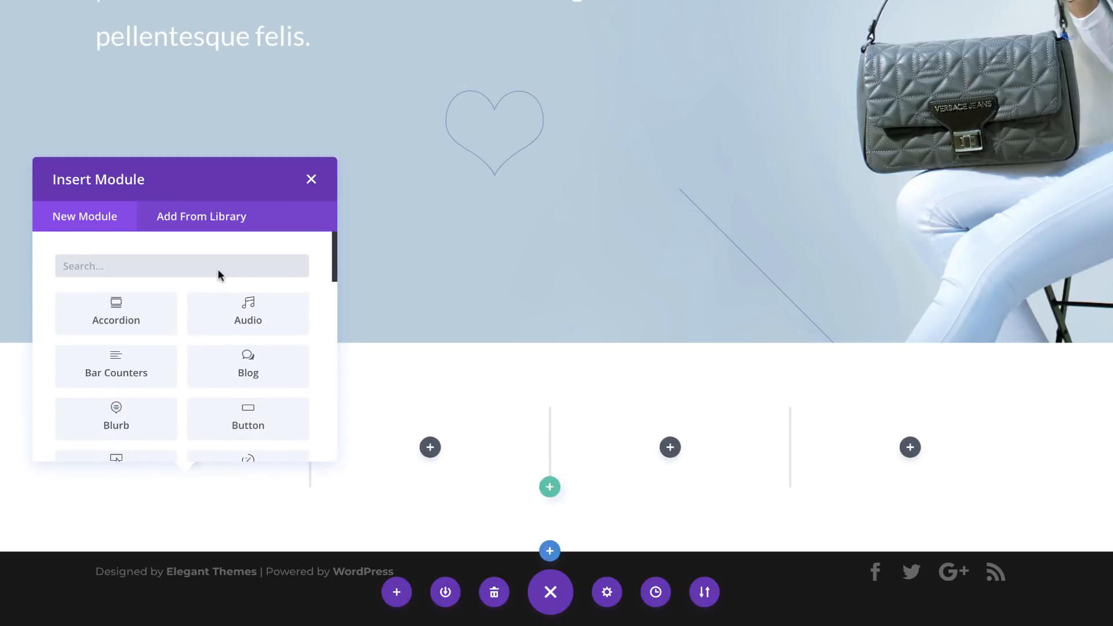
Insert an Image module into the first column of the new four-column row
type("Im")
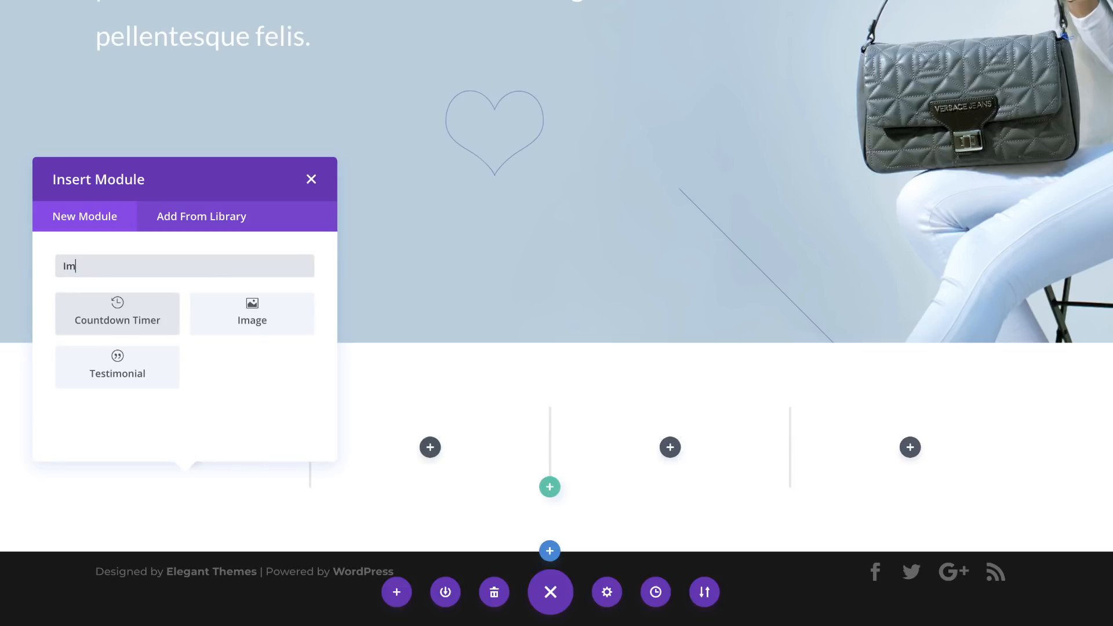
left_click(252, 306)
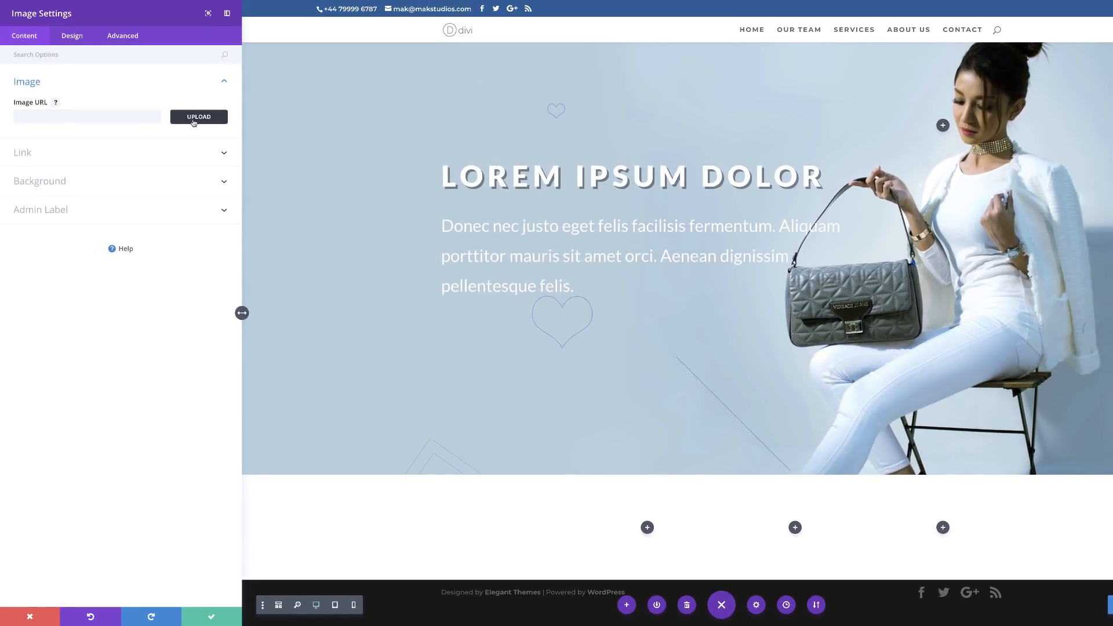
Load the brown bag picture bag-1 from the media library into the first column's Image module and save it
left_click(207, 120)
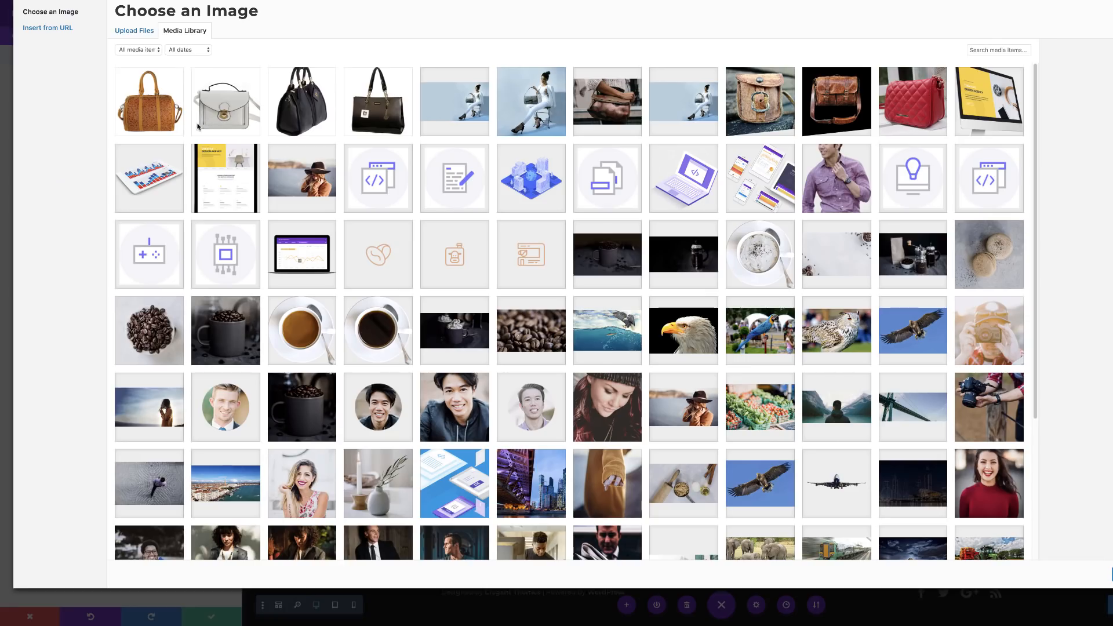
left_click(155, 112)
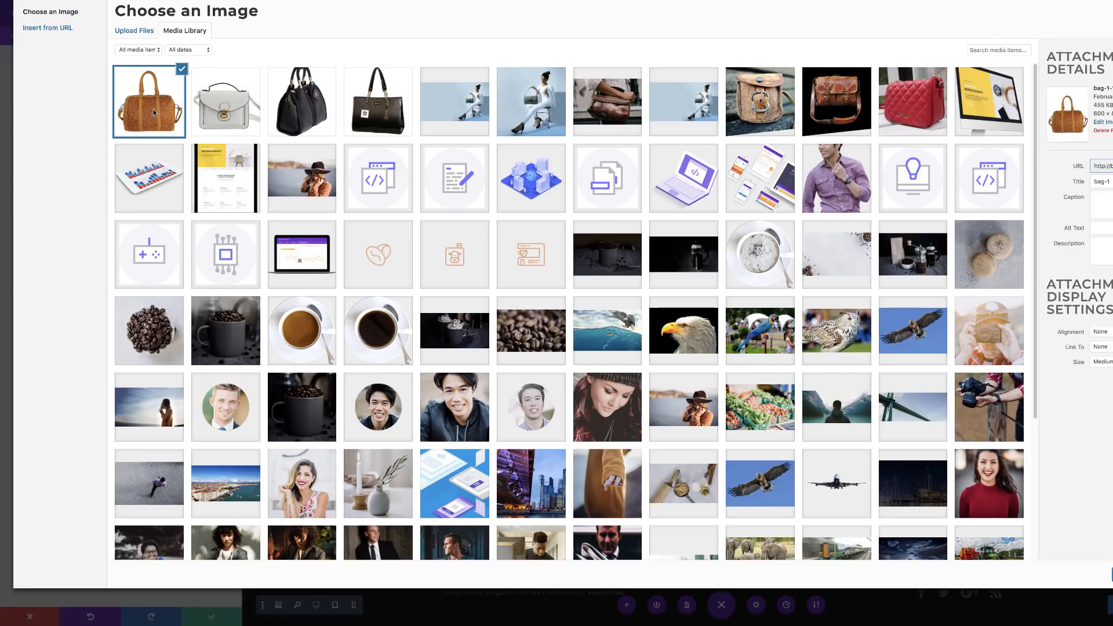
left_click(1112, 574)
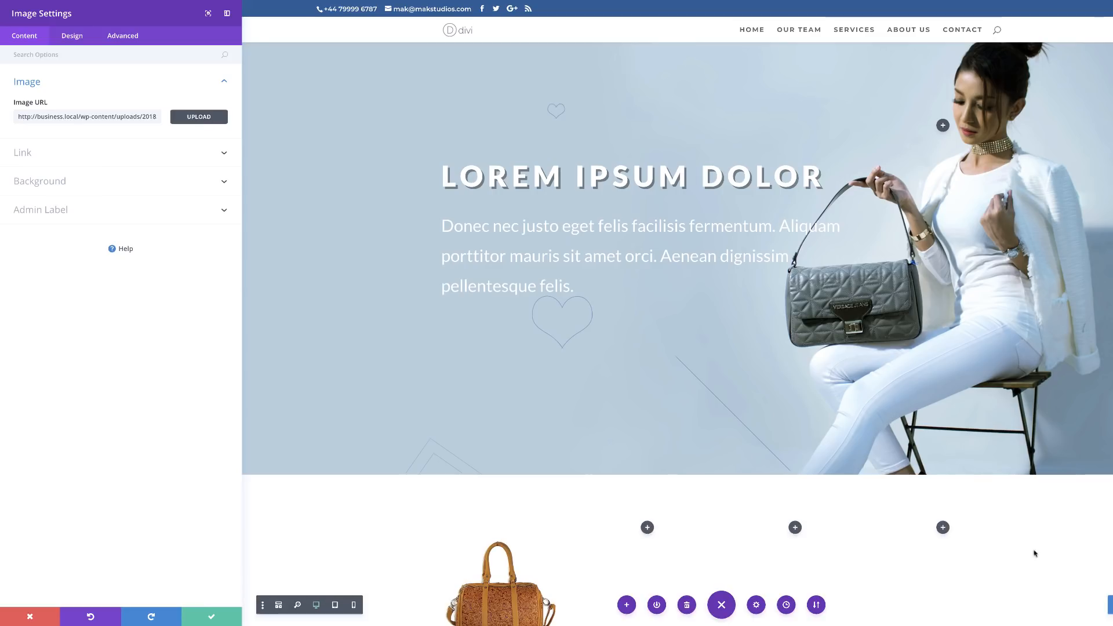
scroll(739, 521, "down", 2)
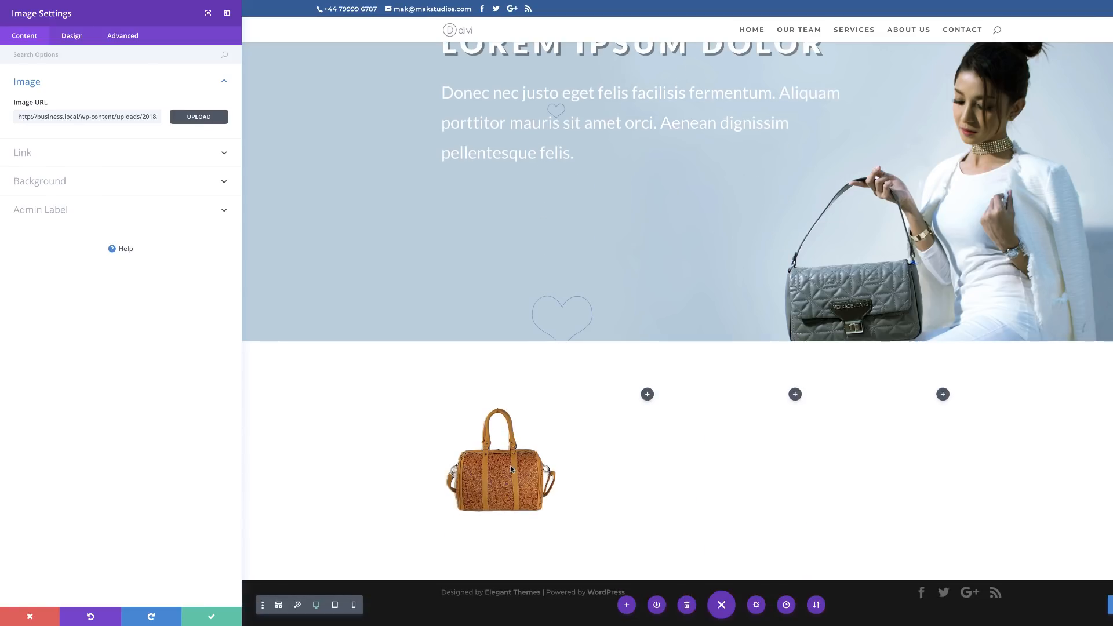
left_click(212, 618)
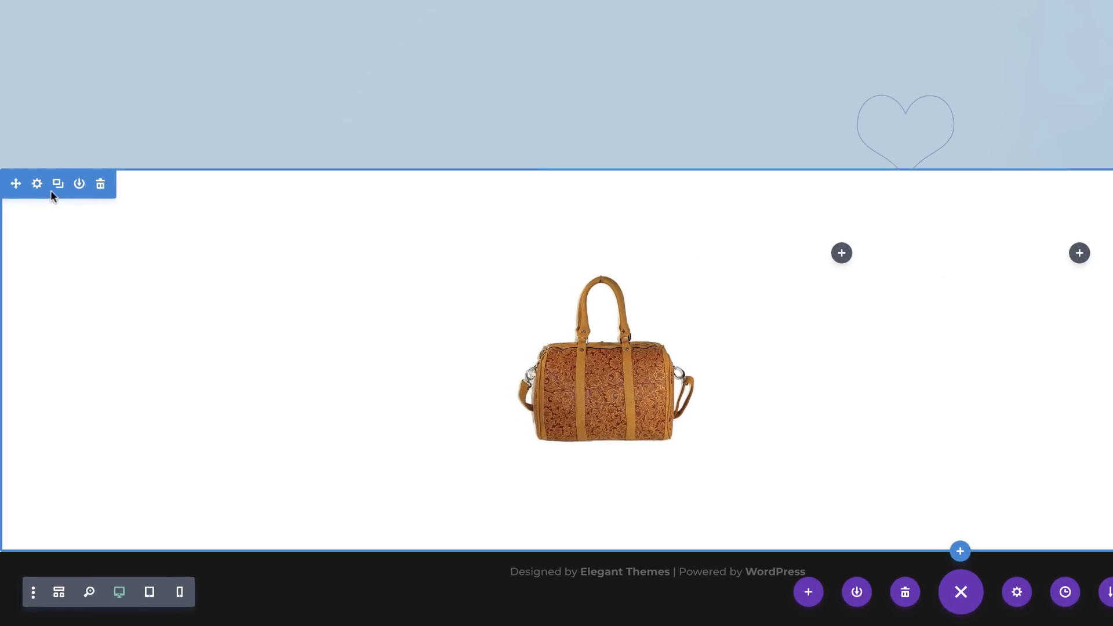
Give the section containing the bag image a black background color (#000000) and save the section
left_click(36, 184)
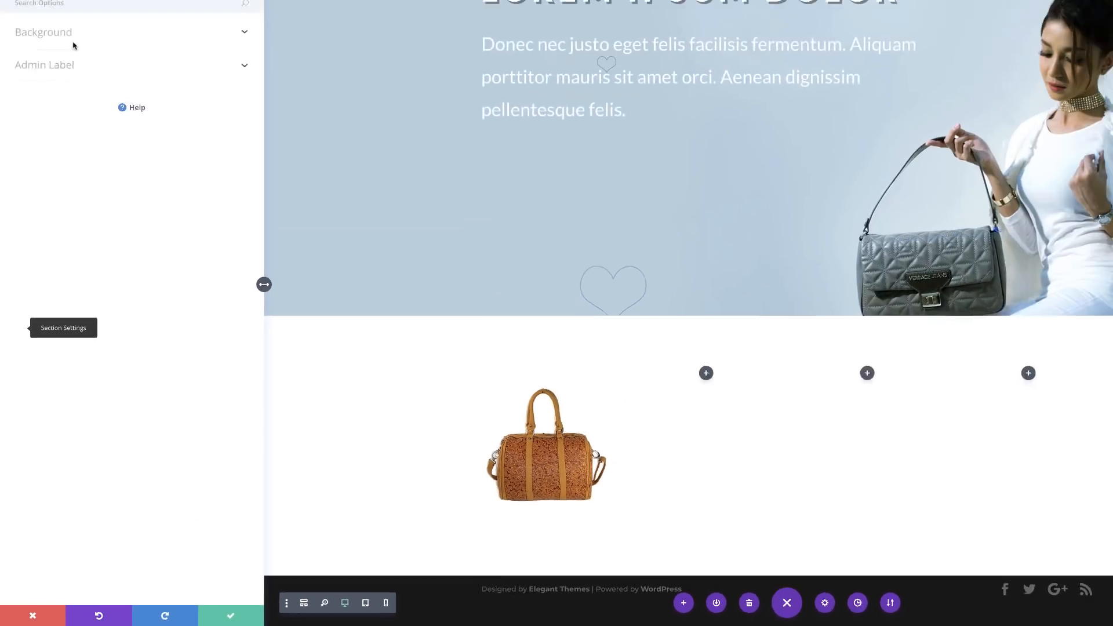
left_click(40, 82)
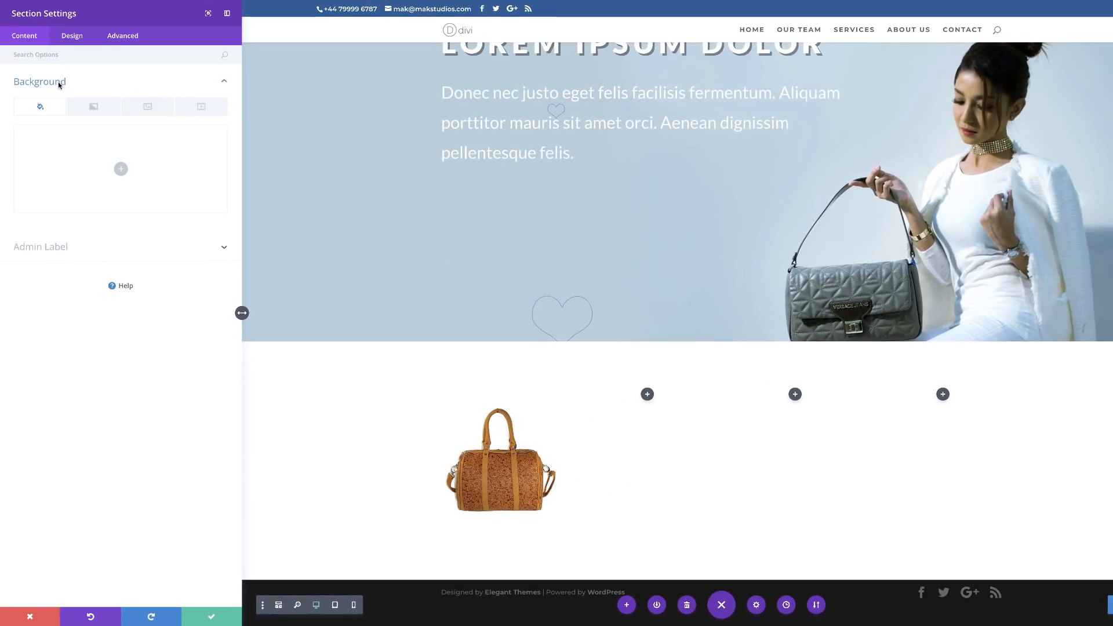
left_click(121, 169)
left_click(56, 215)
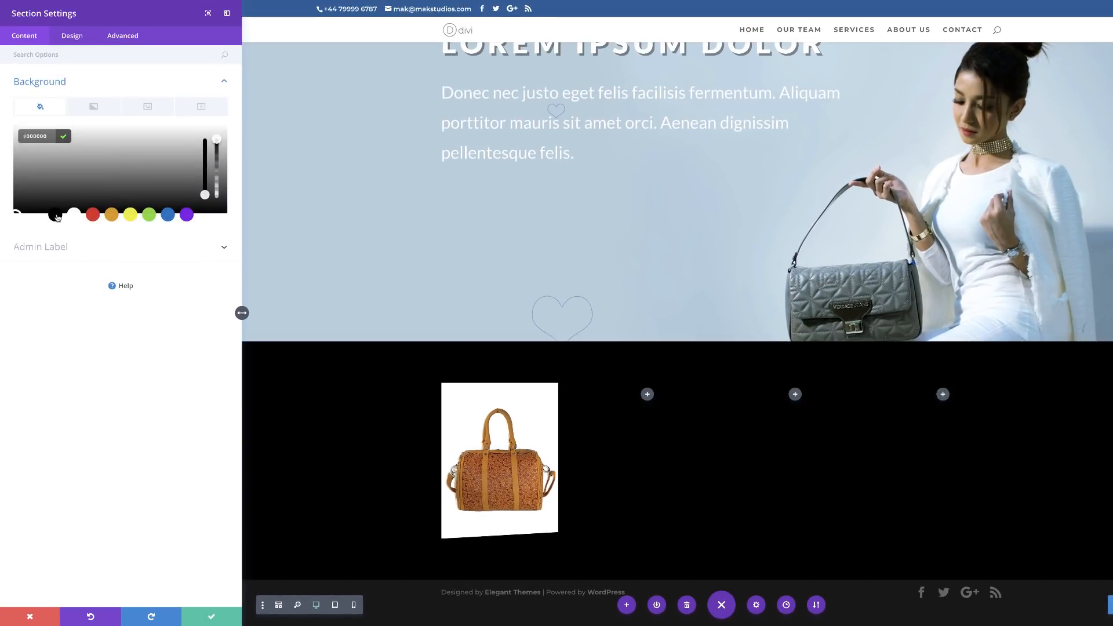
left_click(212, 616)
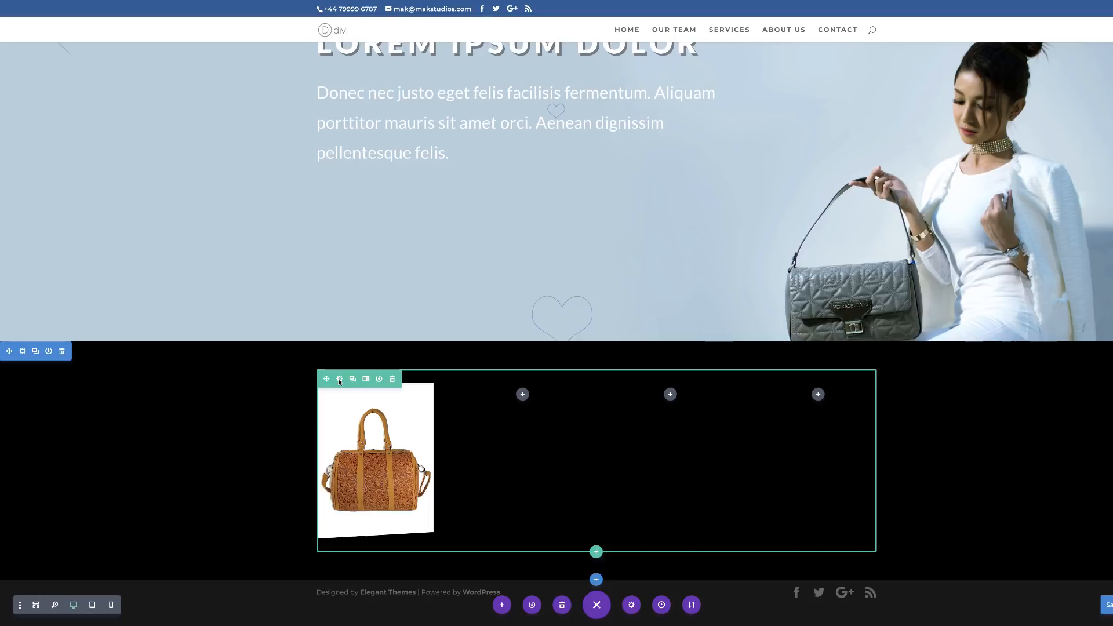
Make the four-column row fullwidth in its sizing options and save the row
left_click(340, 380)
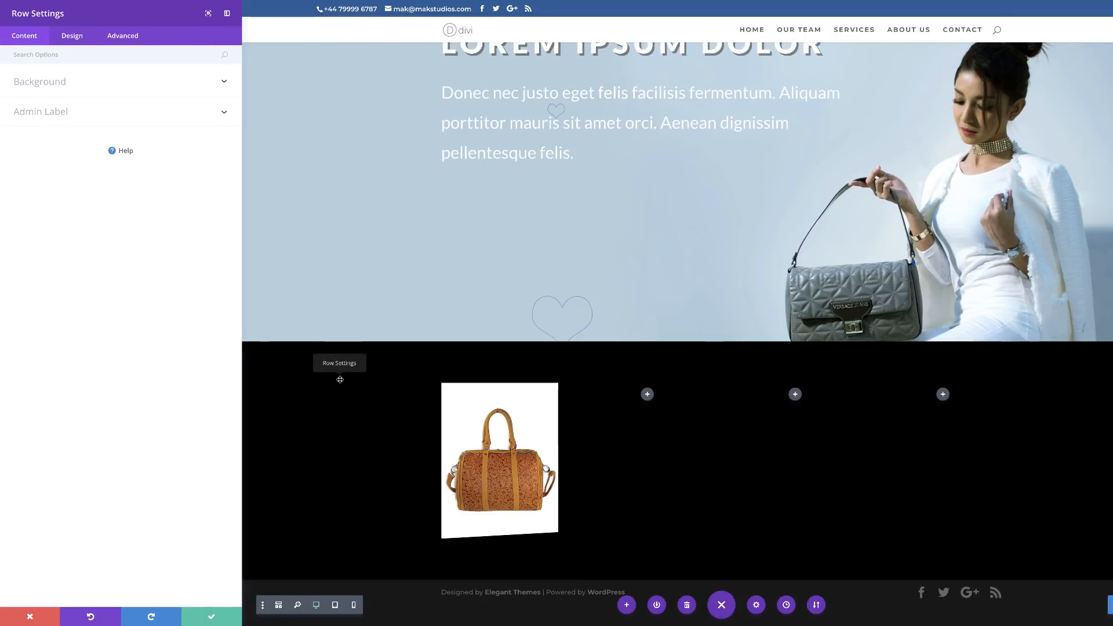
left_click(72, 36)
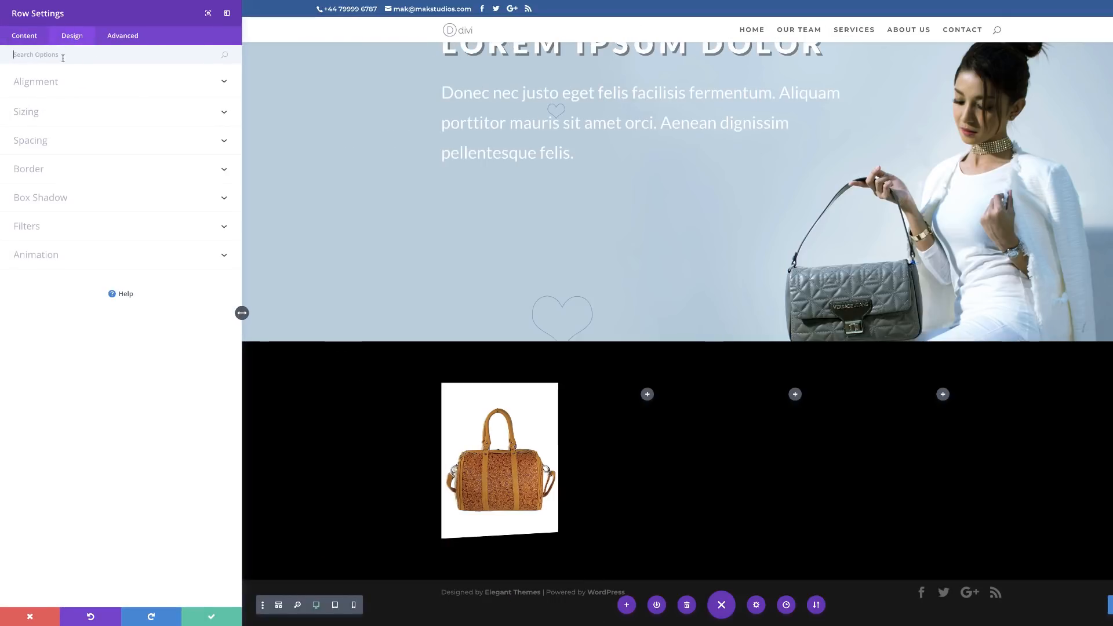
left_click(38, 117)
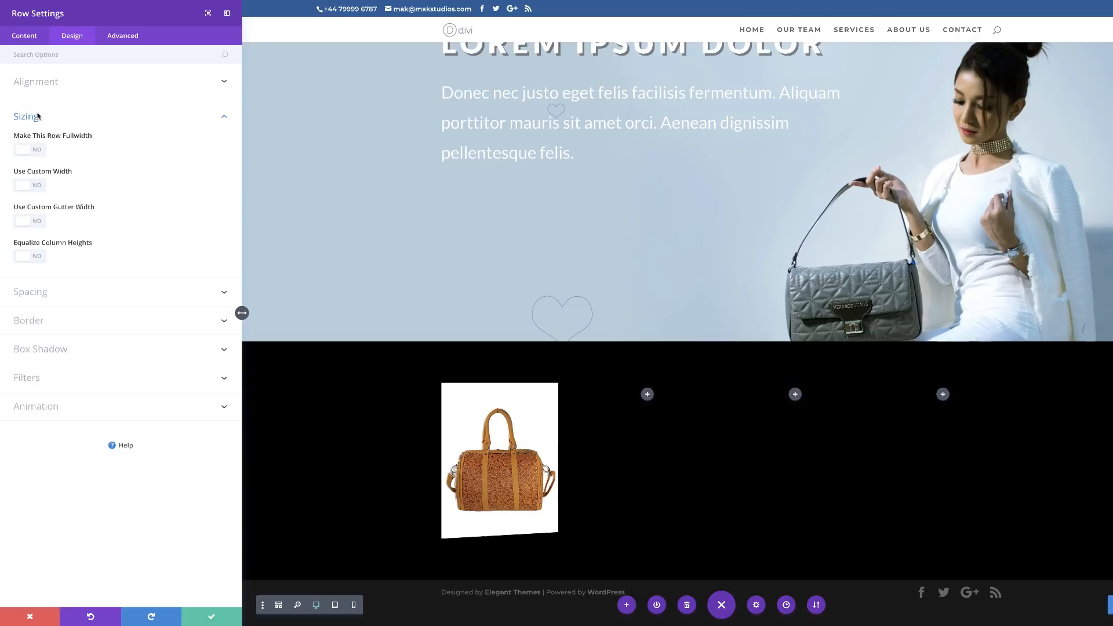
left_click(39, 151)
scroll(118, 194, "down", 2)
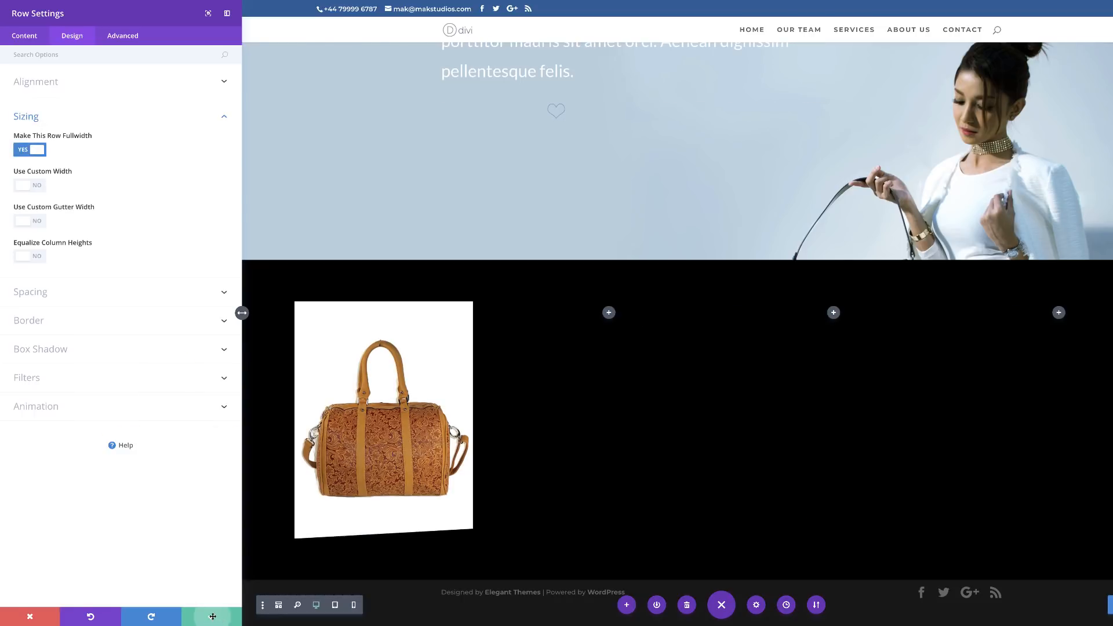
left_click(211, 616)
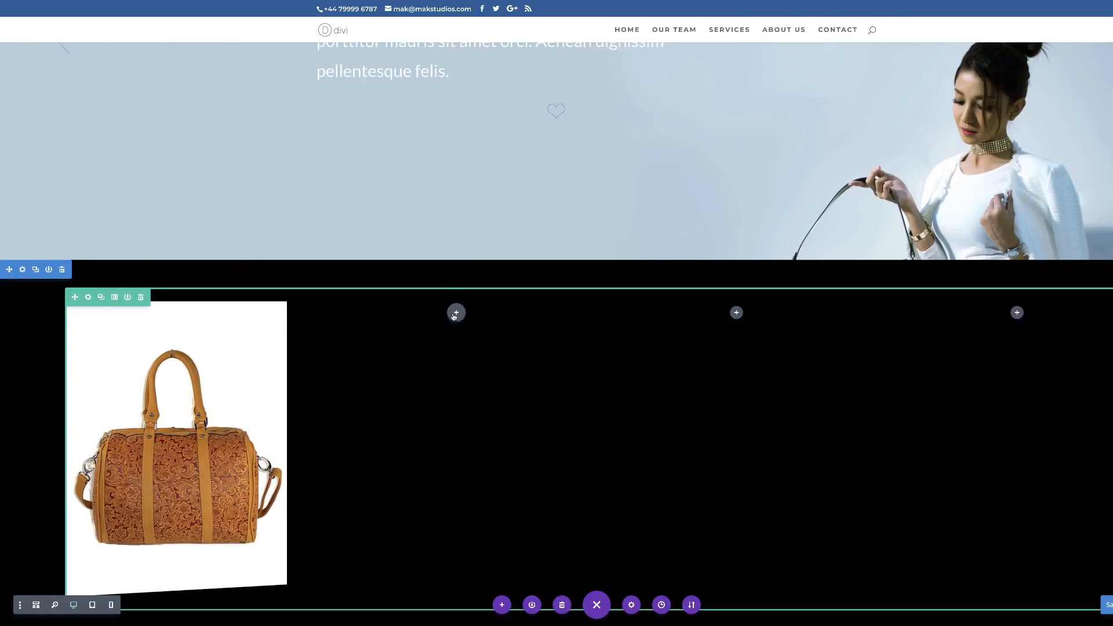
Insert a Text module below the bag image in the first column
scroll(405, 403, "down", 1)
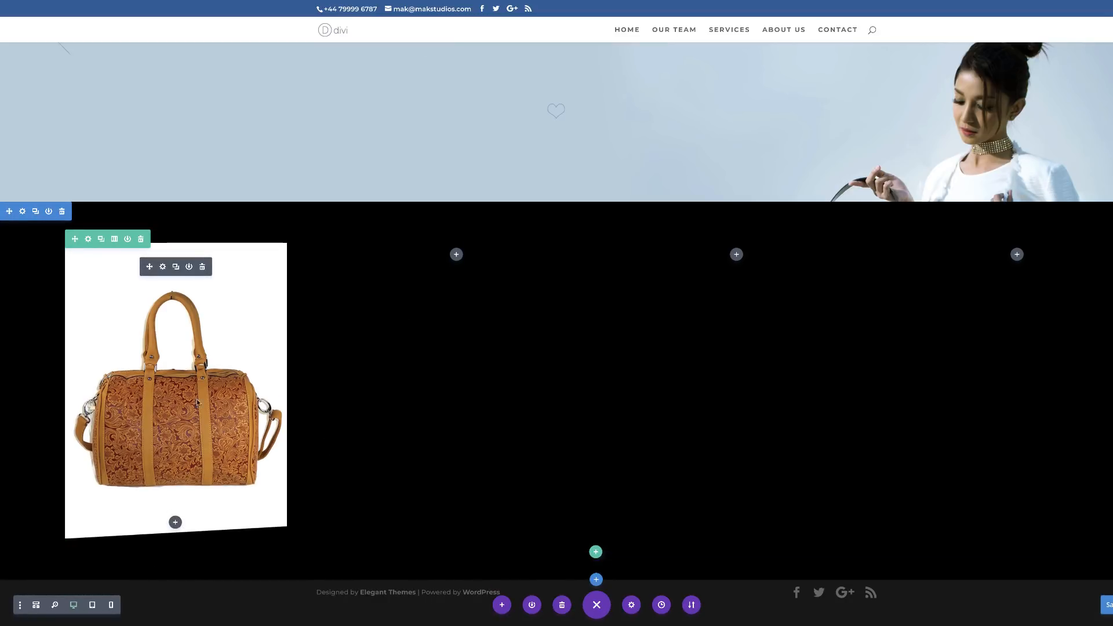
left_click(175, 522)
type("text")
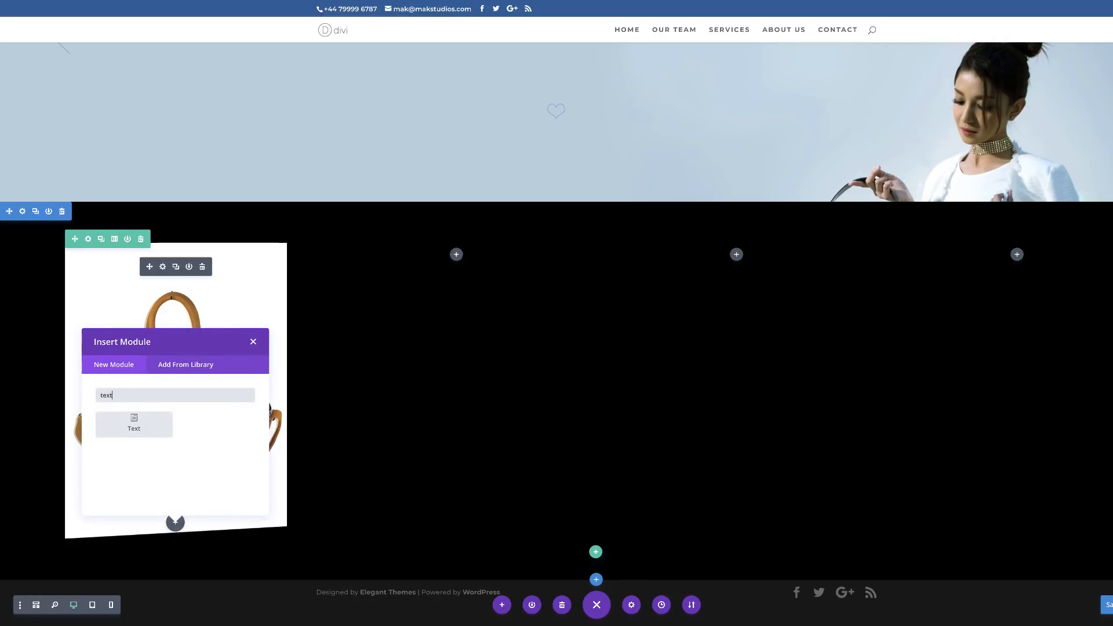
left_click(132, 425)
Fill the Text module with the word "Aliquam", taken from the second paragraph of the Lorem 2 page
left_click(63, 194)
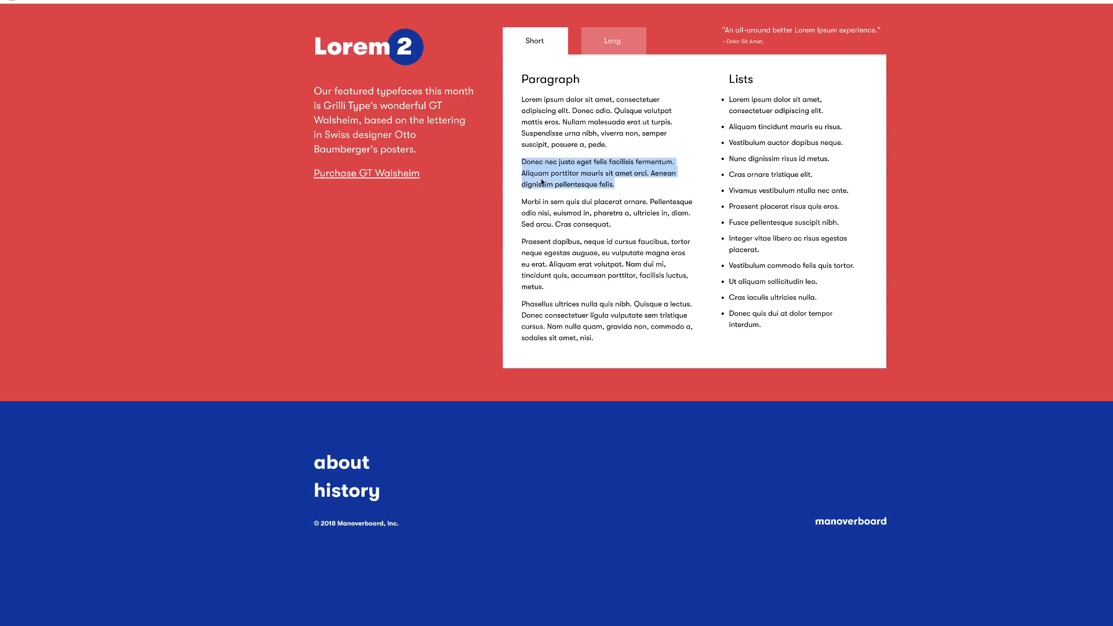
left_click(530, 178)
mouse_move(543, 165)
left_mouse_down()
mouse_move(519, 167)
mouse_move(547, 175)
mouse_move(534, 173)
mouse_move(522, 79)
mouse_move(523, 173)
left_mouse_up()
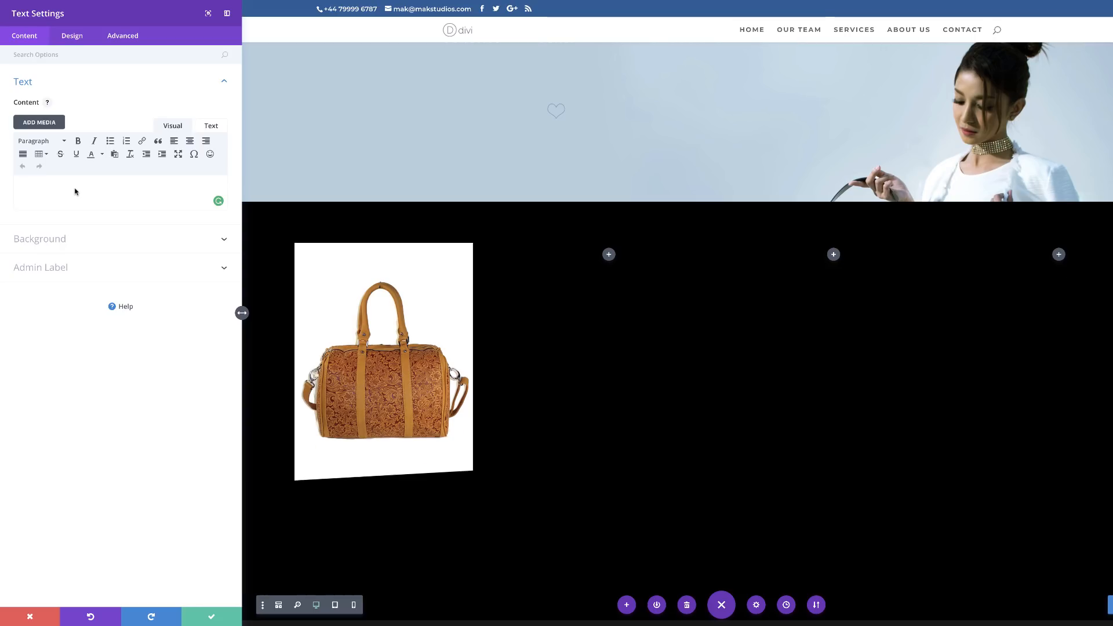
type("Aliquam")
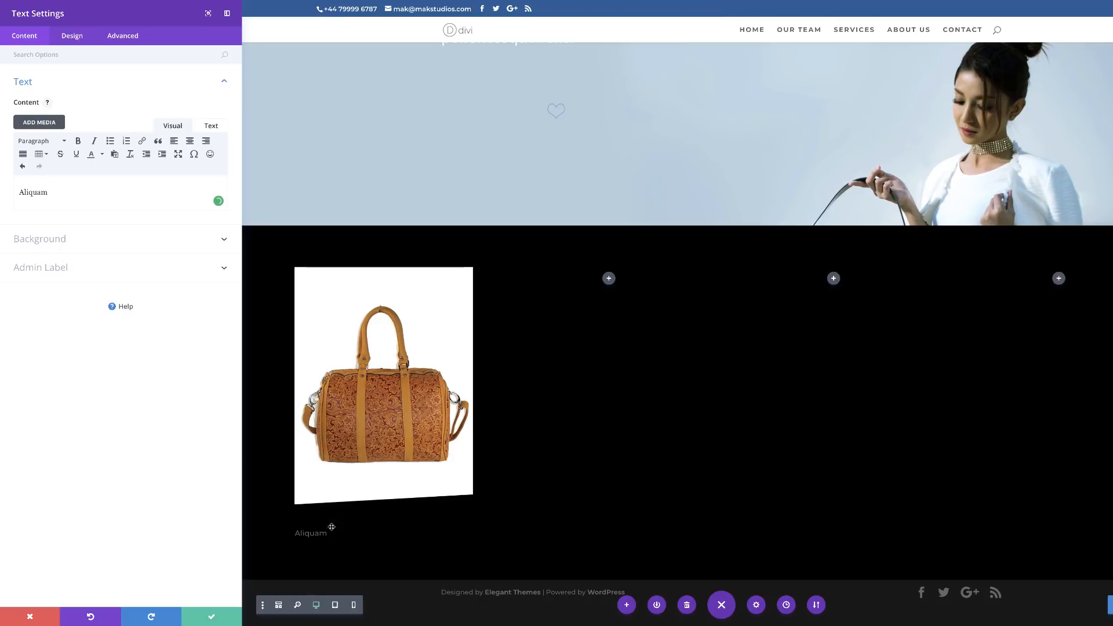
Style the "Aliquam" text as centered, uppercase and in the Lato font
left_click(73, 38)
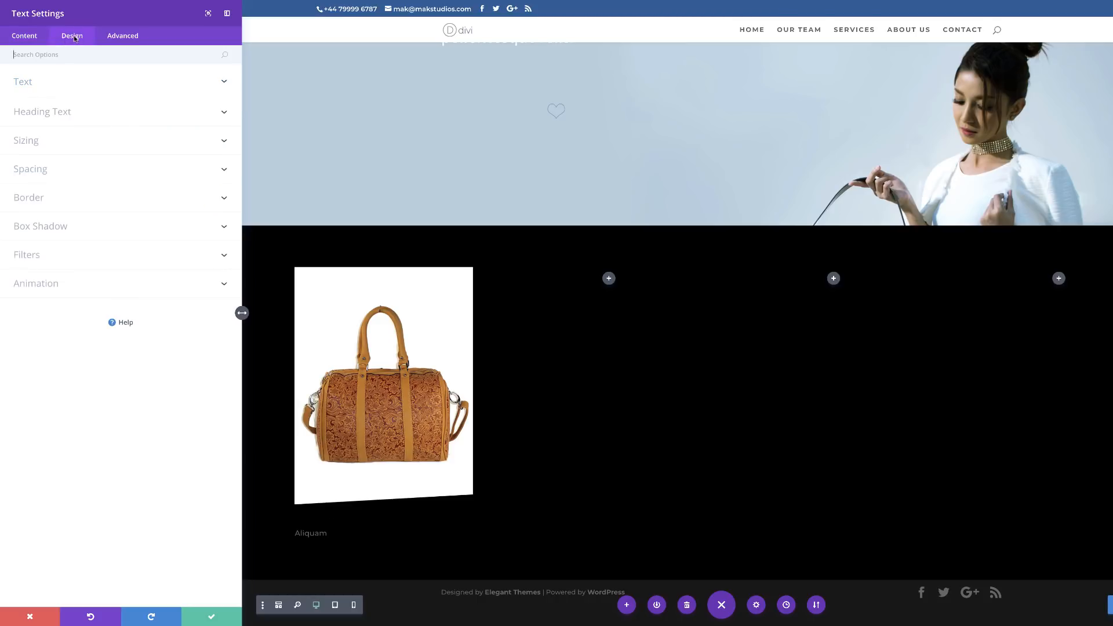
left_click(34, 88)
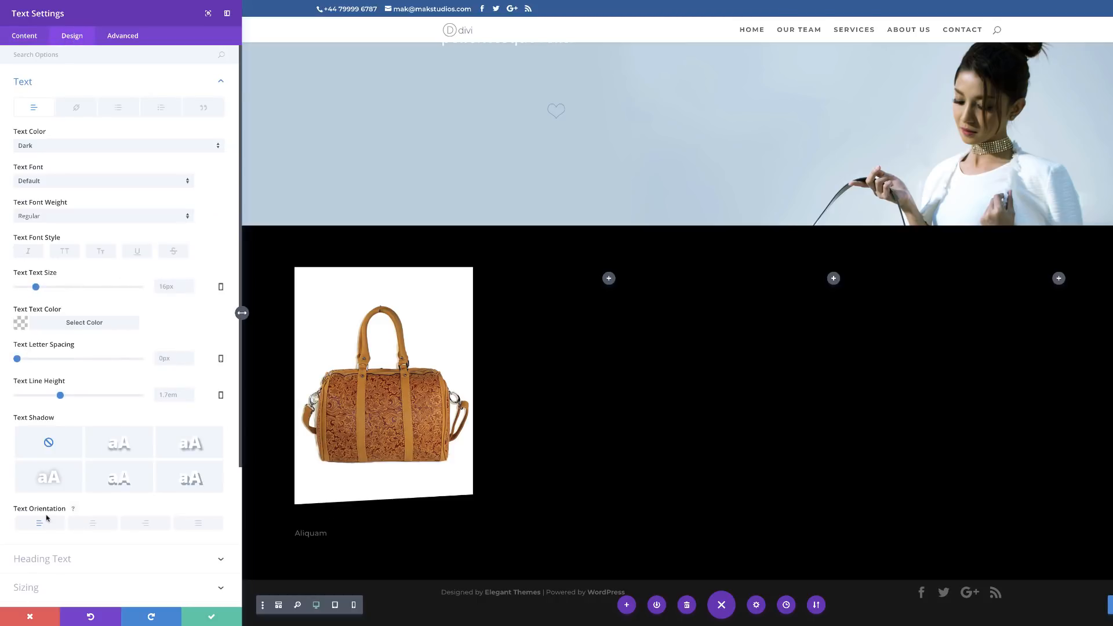
left_click(94, 523)
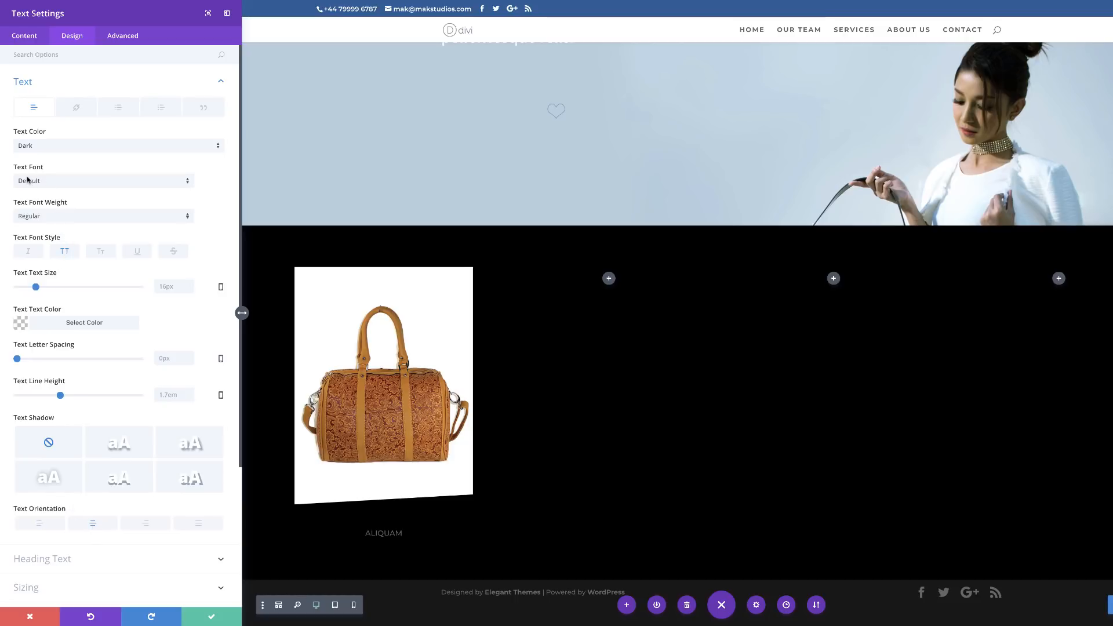
left_click(45, 182)
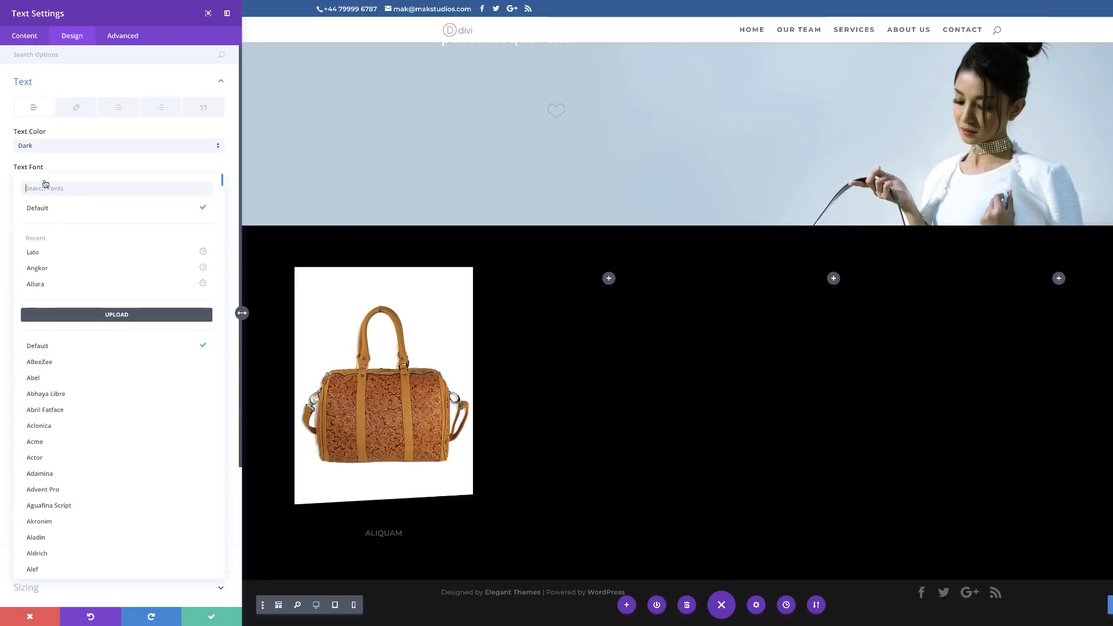
left_click(39, 252)
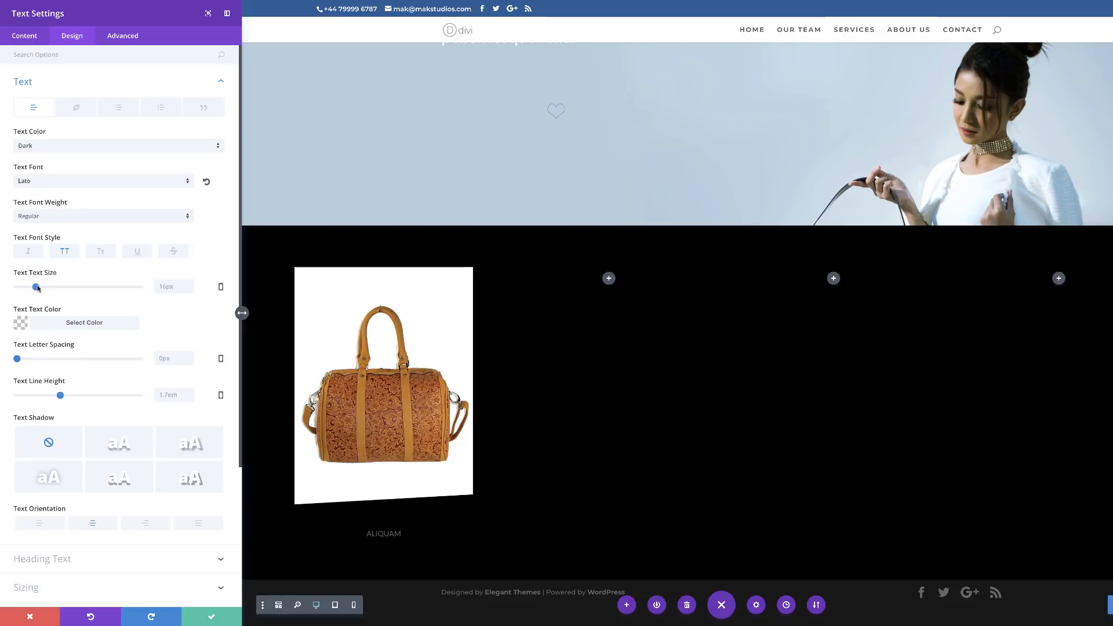
Set the text size to 20px, letter spacing to 6px and text color to white, and save the Text module
left_click_drag(37, 288, 42, 290)
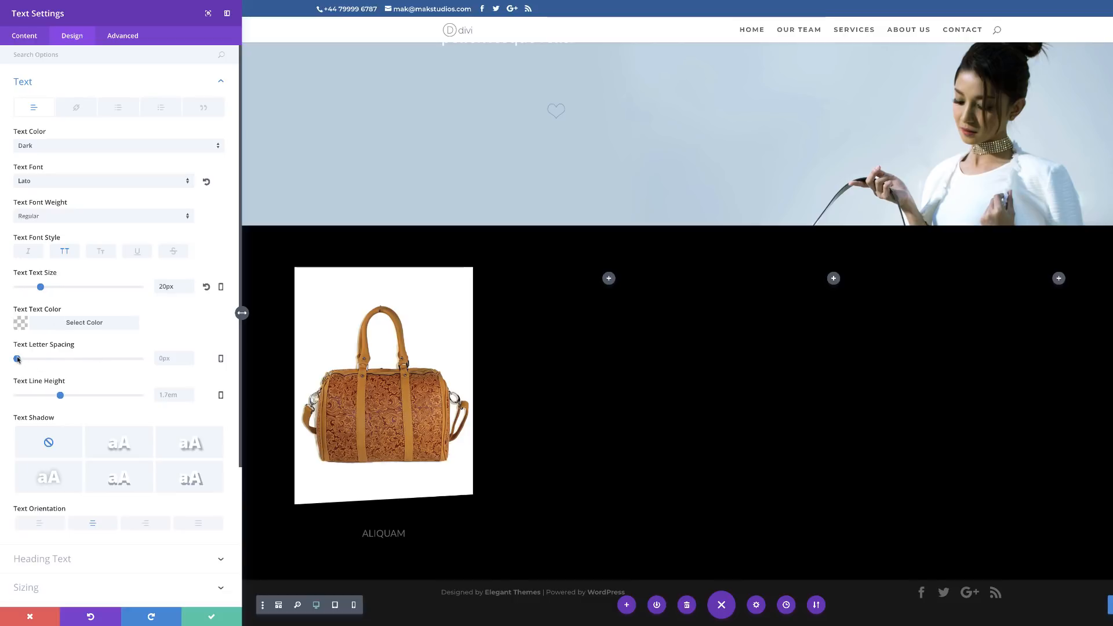
left_click_drag(17, 359, 24, 360)
left_click(20, 323)
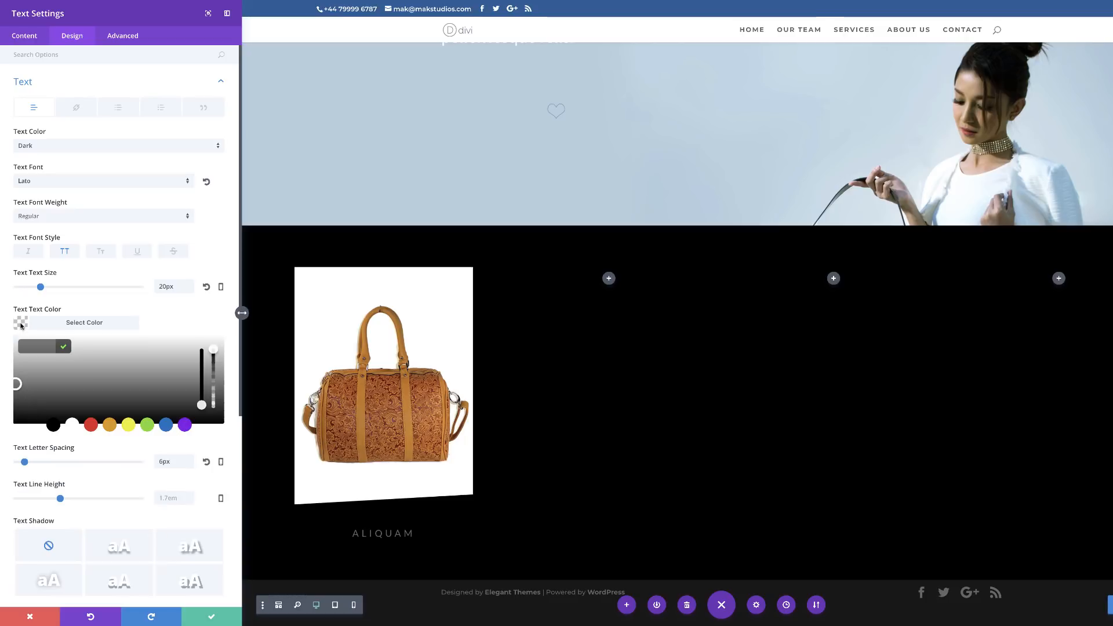
left_click(72, 425)
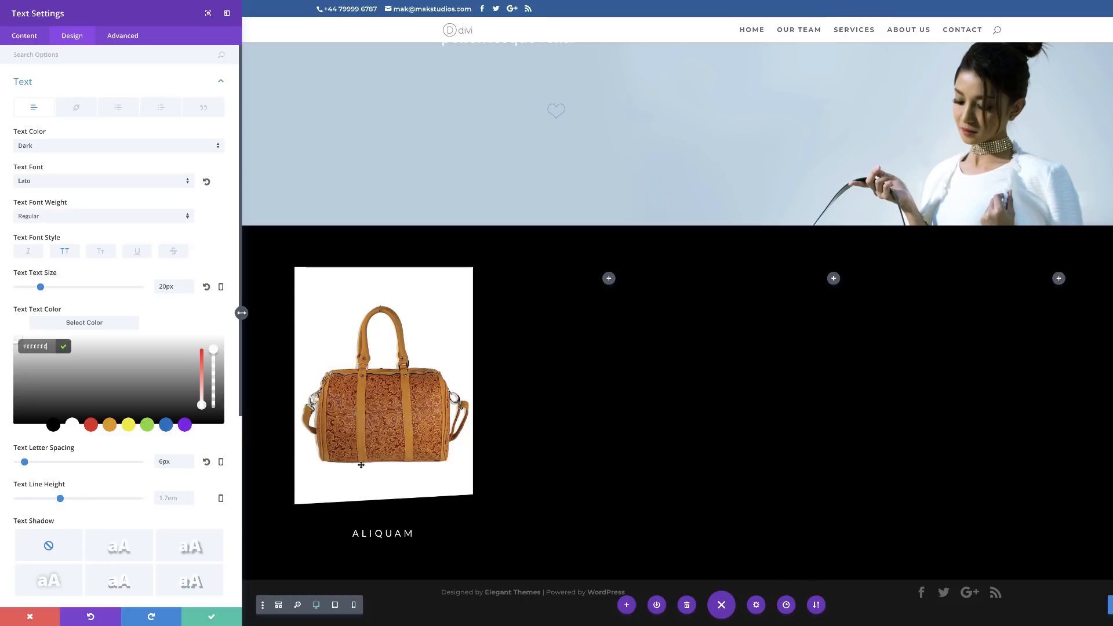
left_click(212, 616)
Insert a Button module below the "Aliquam" text in the first column
scroll(417, 446, "down", 2)
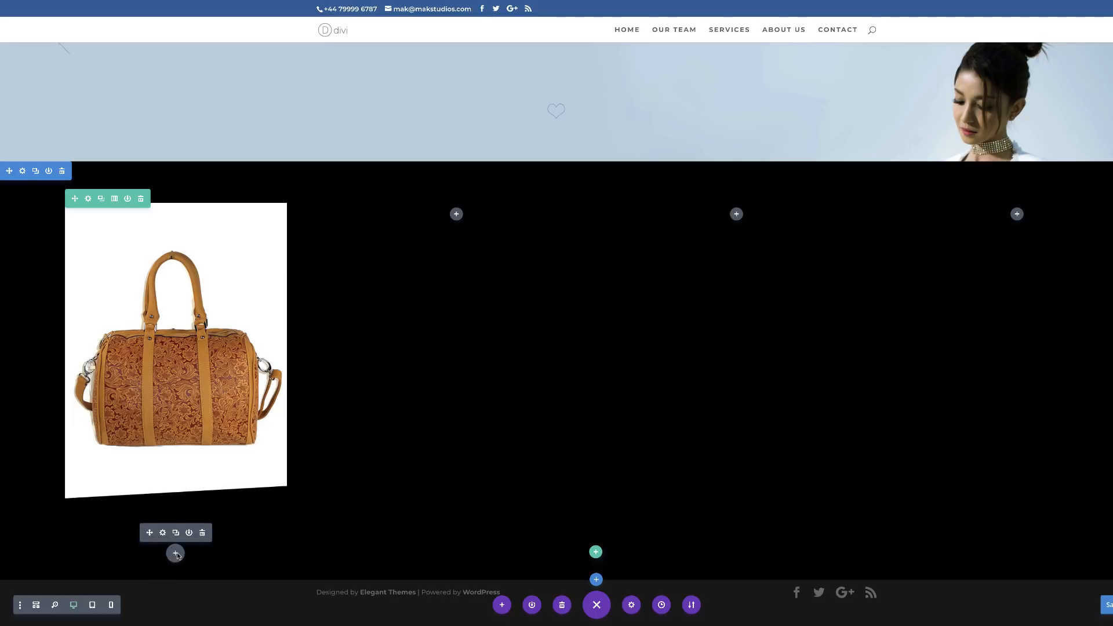
left_click(175, 553)
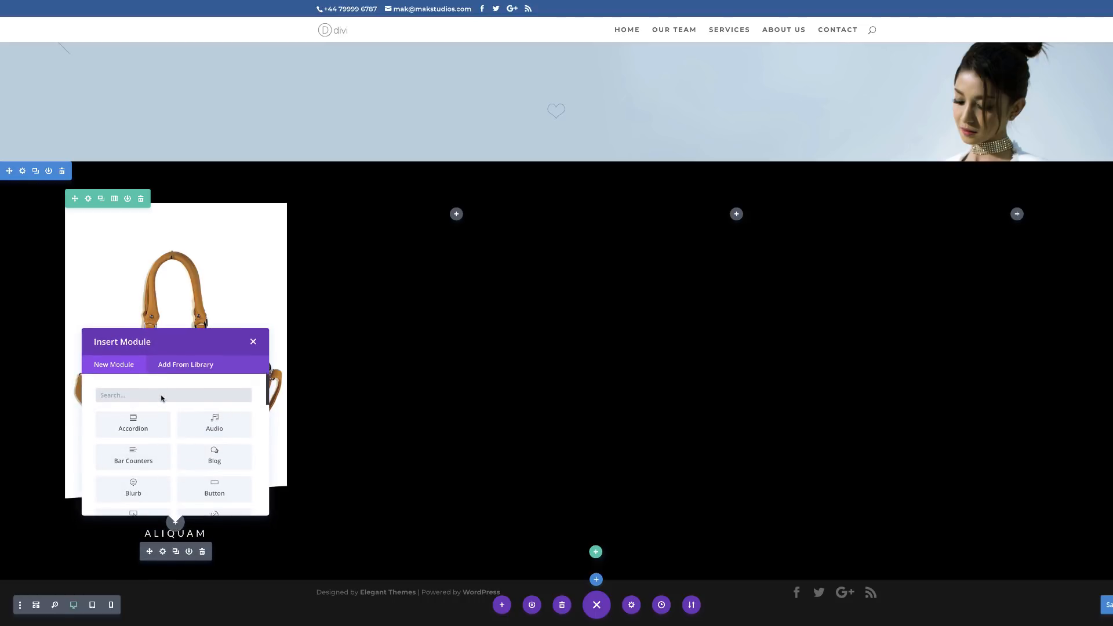
left_click(162, 396)
type("butt")
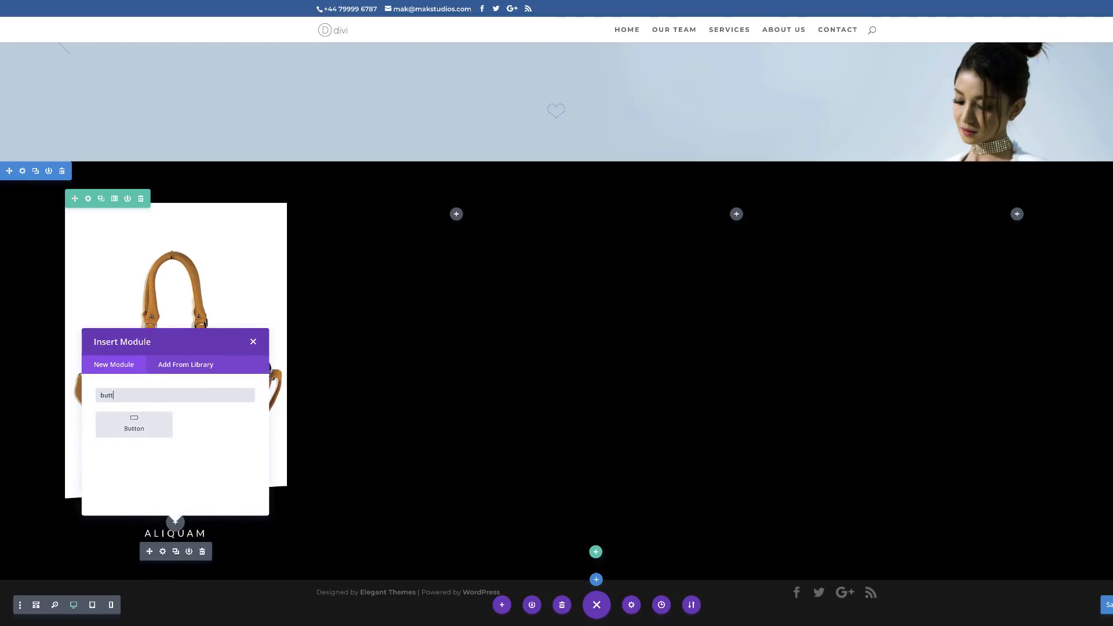
type("o")
left_click(131, 423)
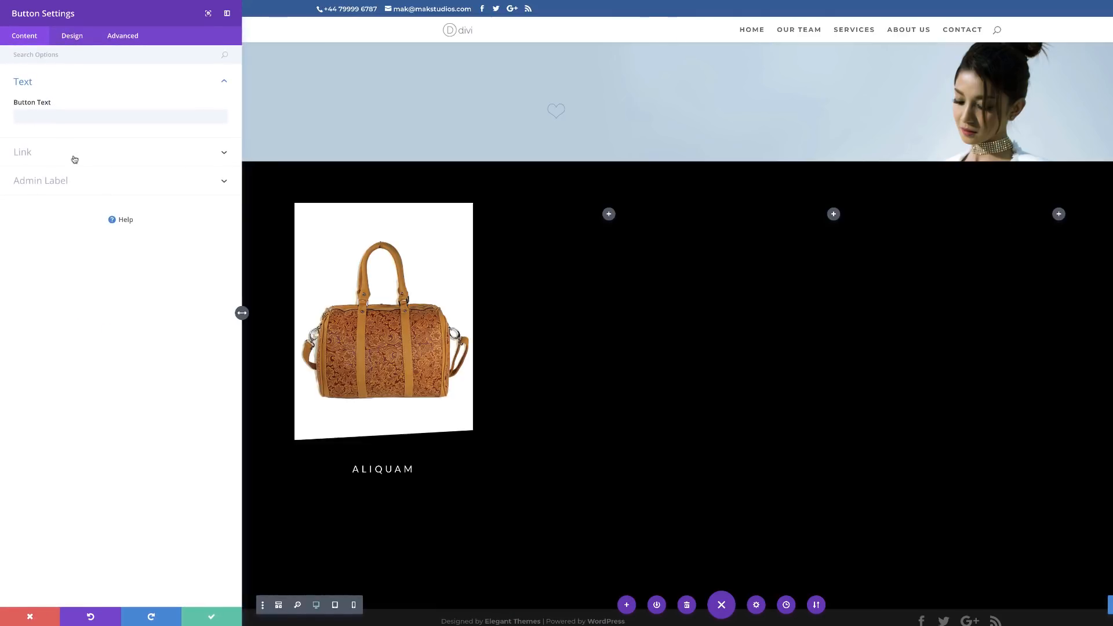
Set the button text to "buy now" and open the button's design settings
left_click(71, 118)
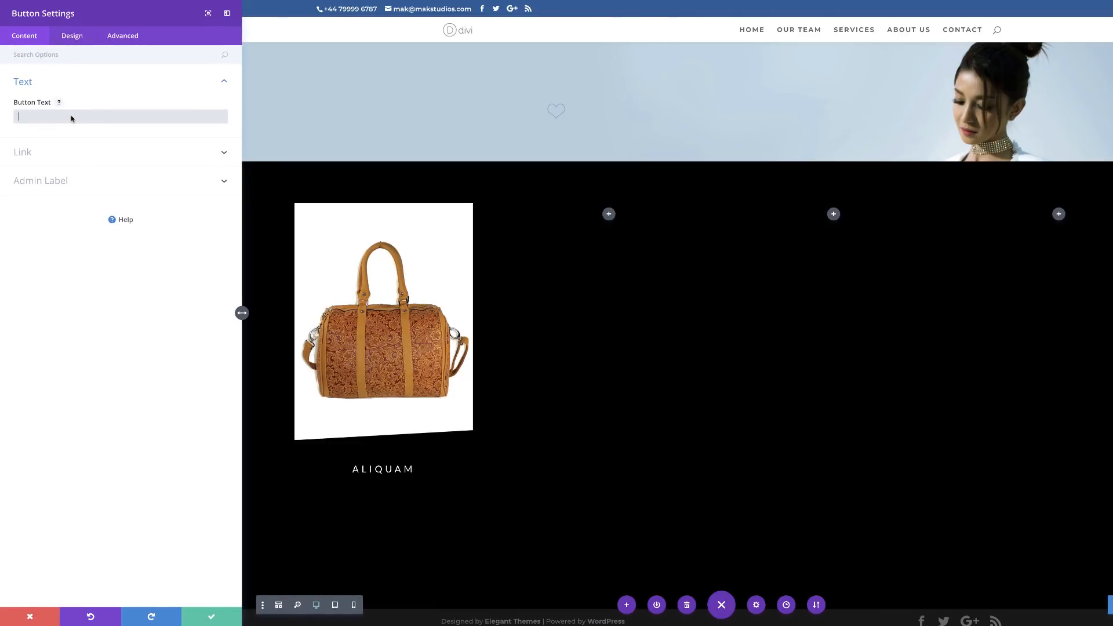
type("BUY")
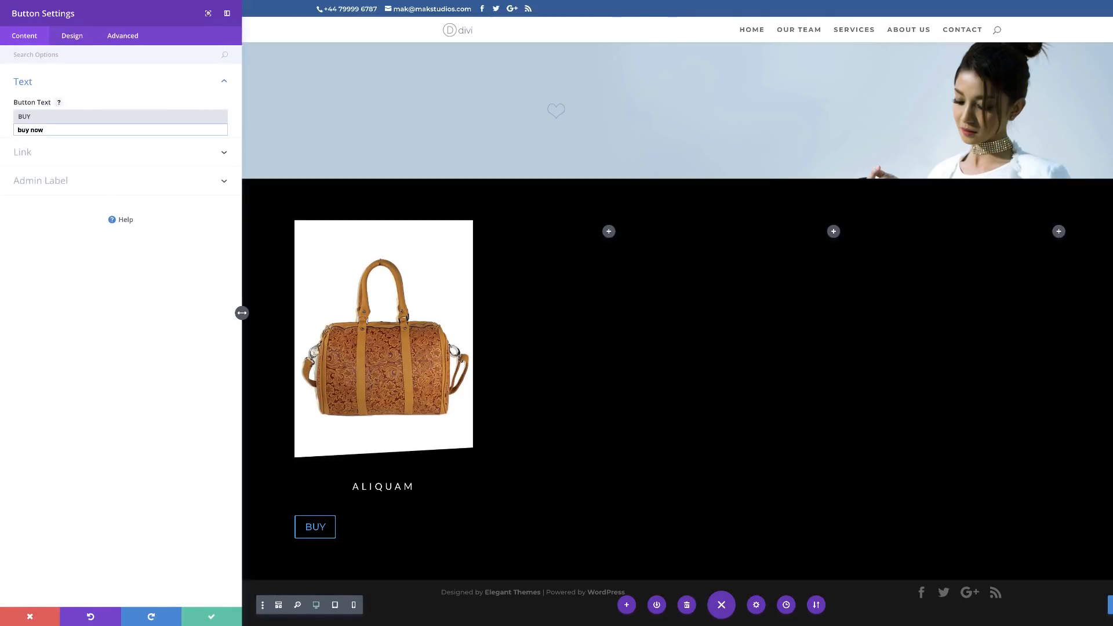
left_click(55, 129)
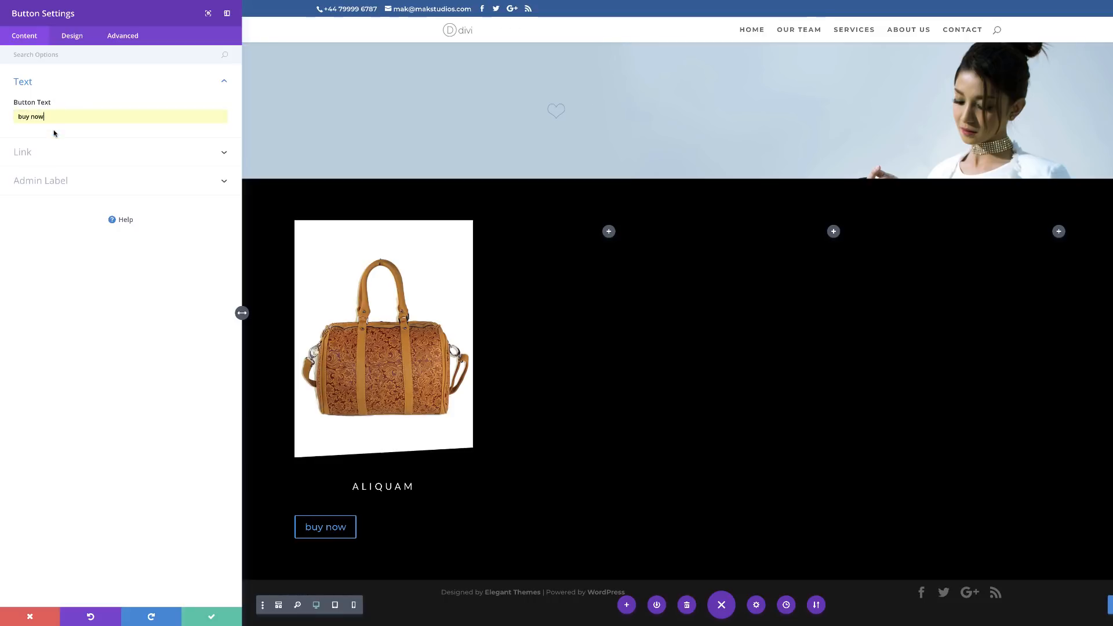
left_click(76, 38)
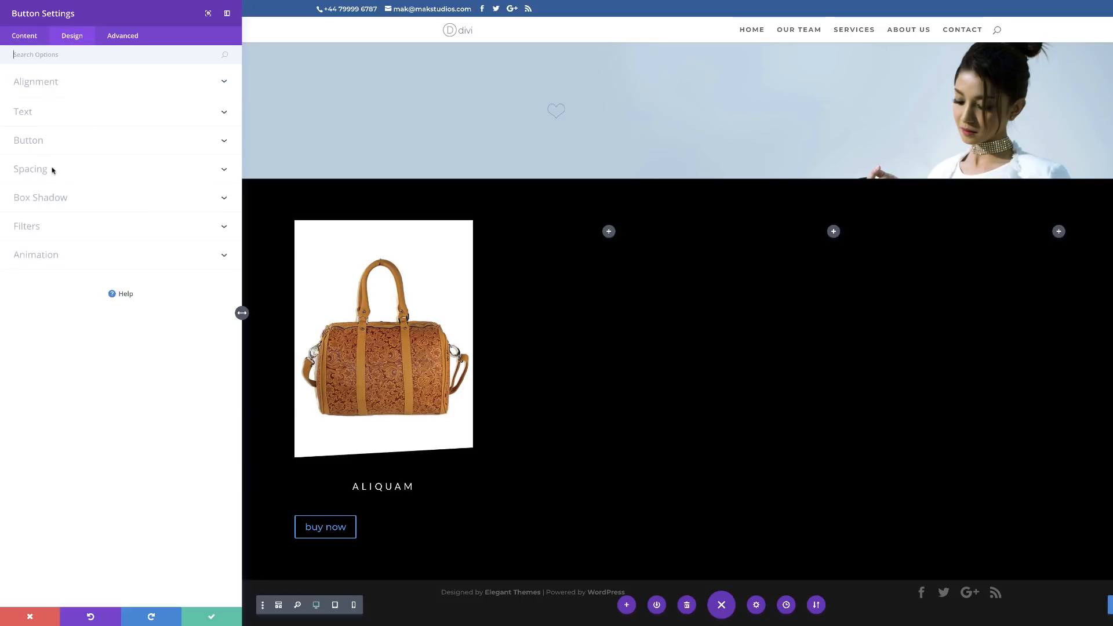
Enable custom styles for the "buy now" button and set its text color to white
left_click(36, 142)
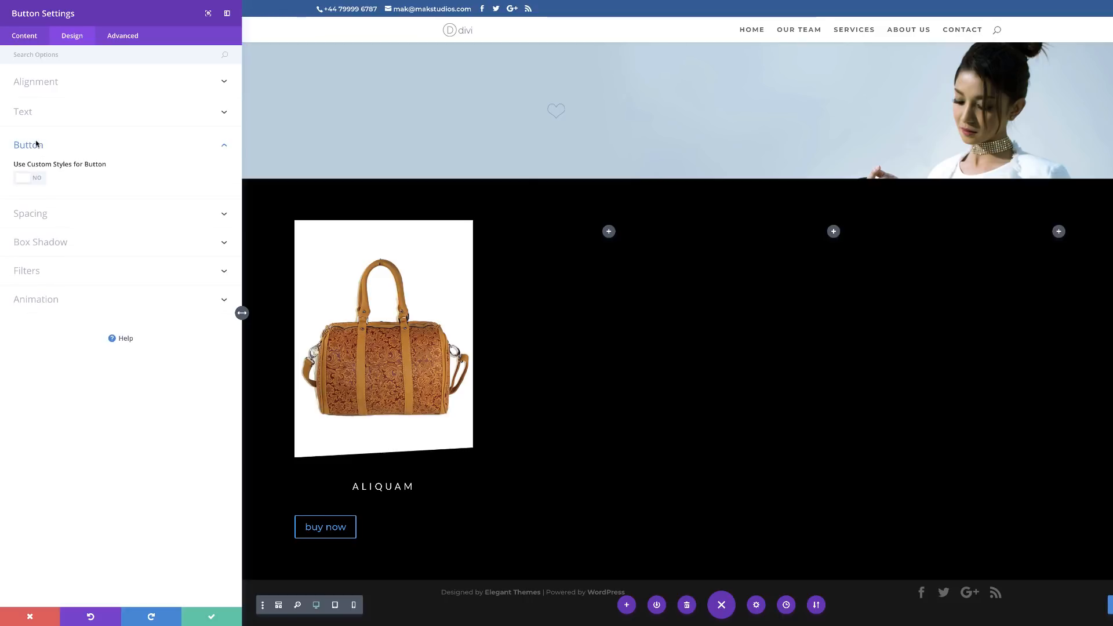
left_click(39, 178)
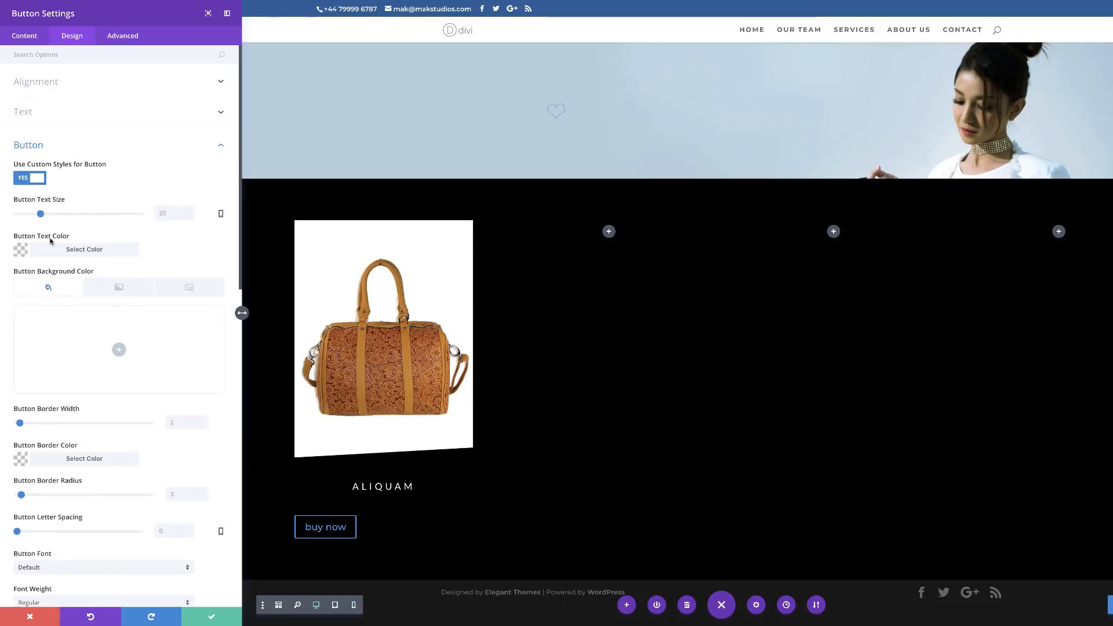
scroll(93, 382, "down", 2)
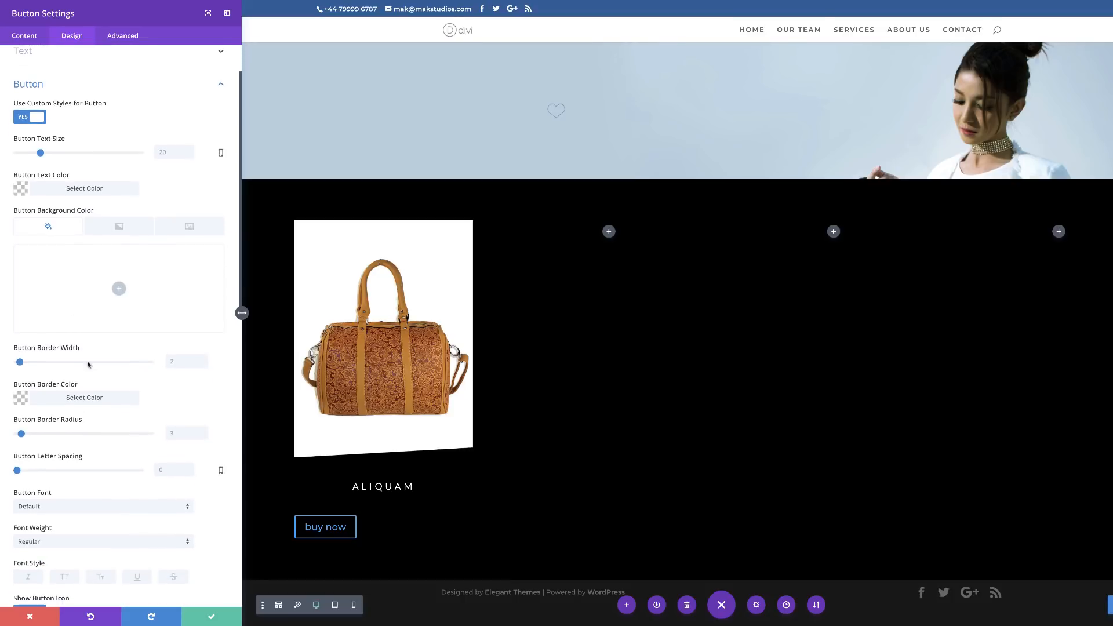
left_click(20, 189)
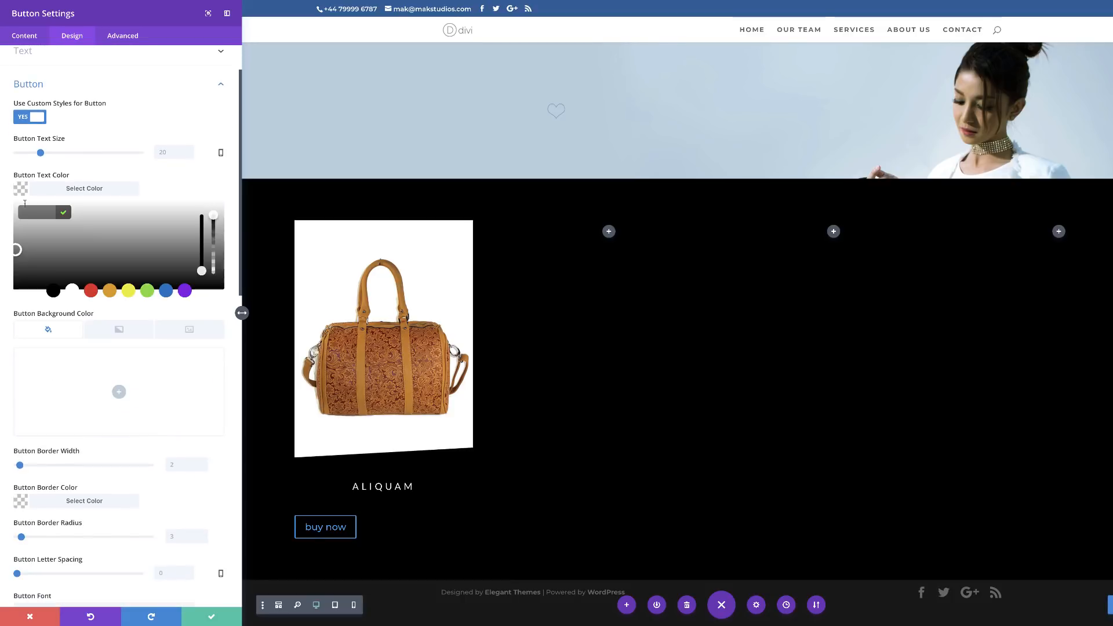
left_click(72, 291)
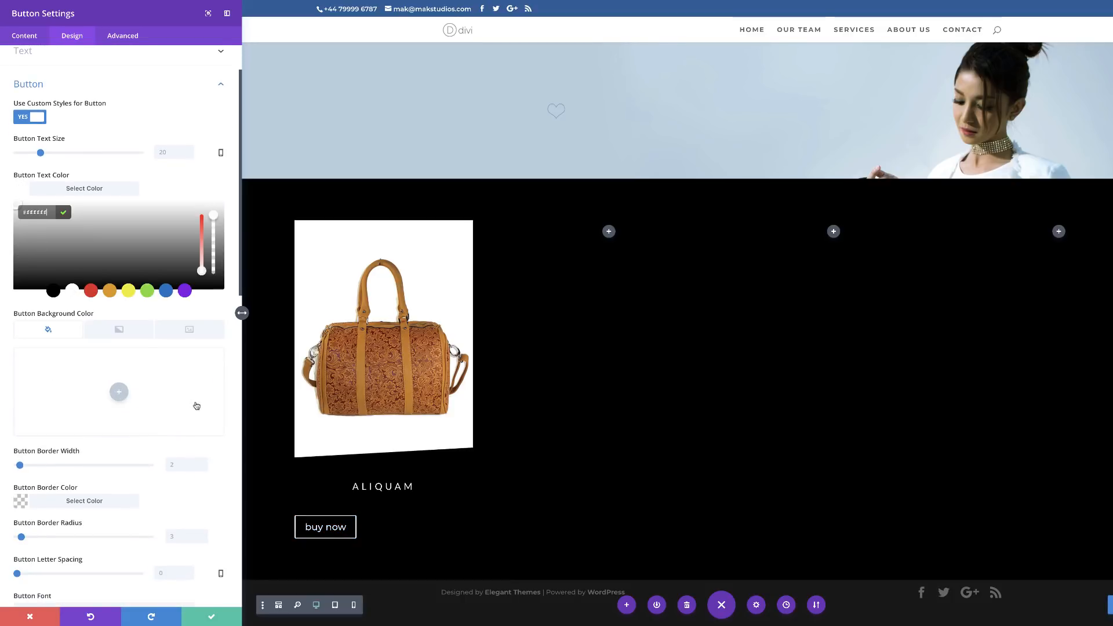
Set the "buy now" button's letter spacing to 4px
scroll(195, 402, "down", 2)
scroll(195, 401, "down", 3)
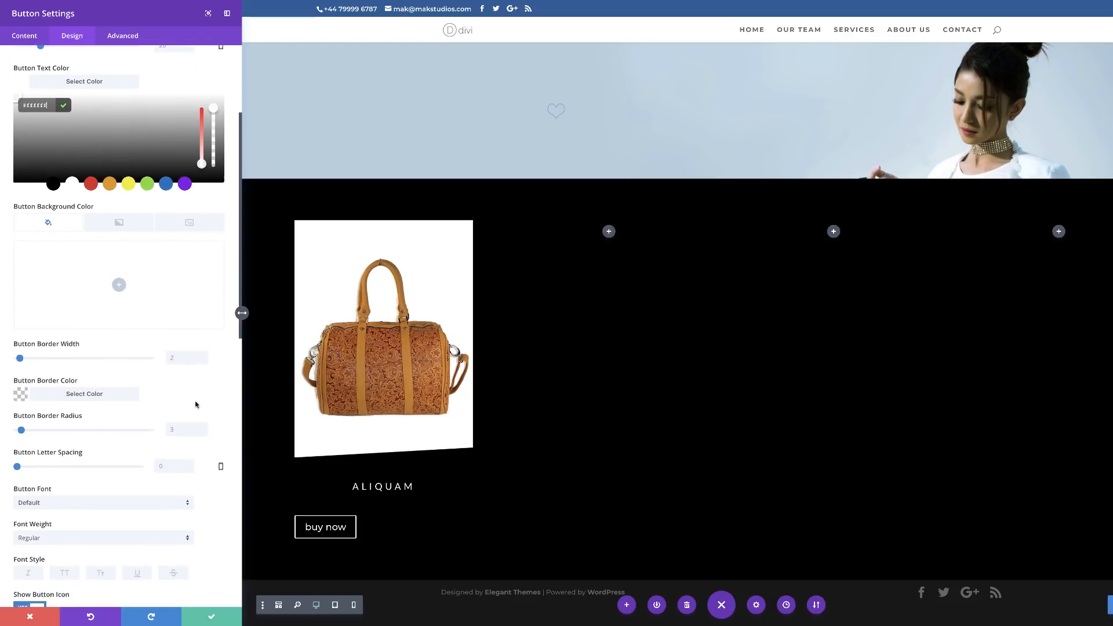
scroll(195, 404, "down", 1)
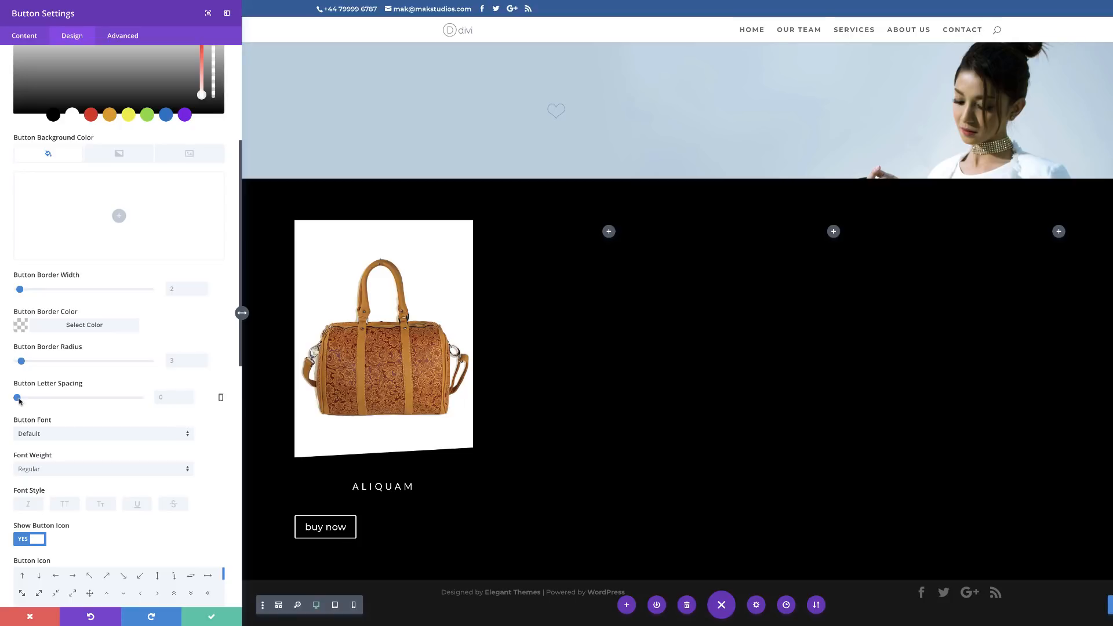
left_click_drag(17, 398, 21, 398)
scroll(20, 400, "down", 2)
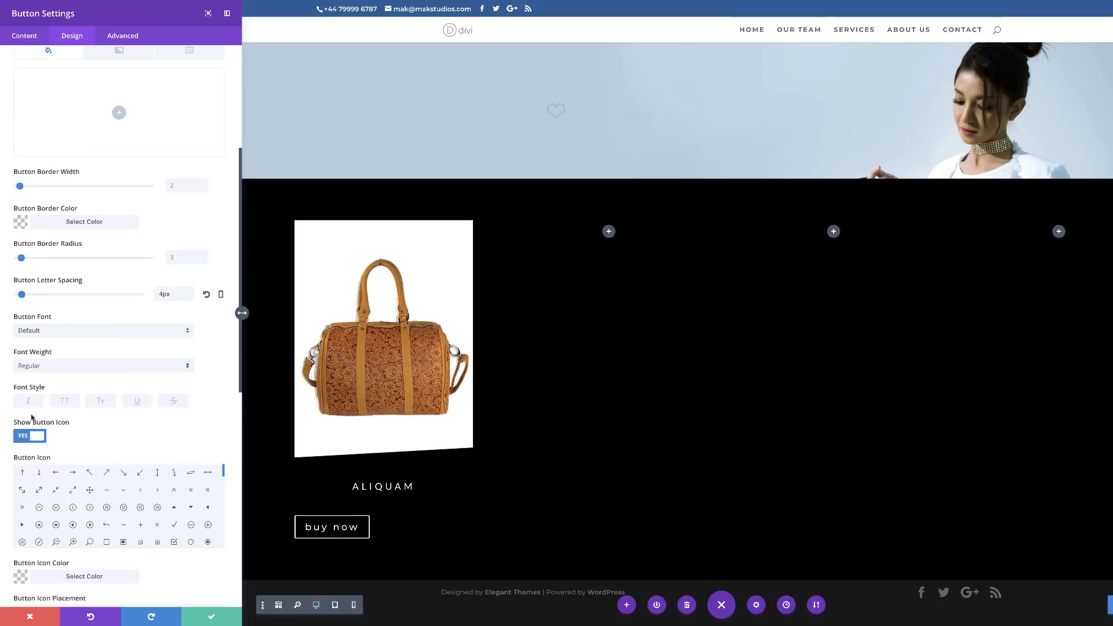
Set the Buy Now button's font to Lato with uppercase styling
left_click(52, 329)
left_click(39, 407)
left_click(66, 403)
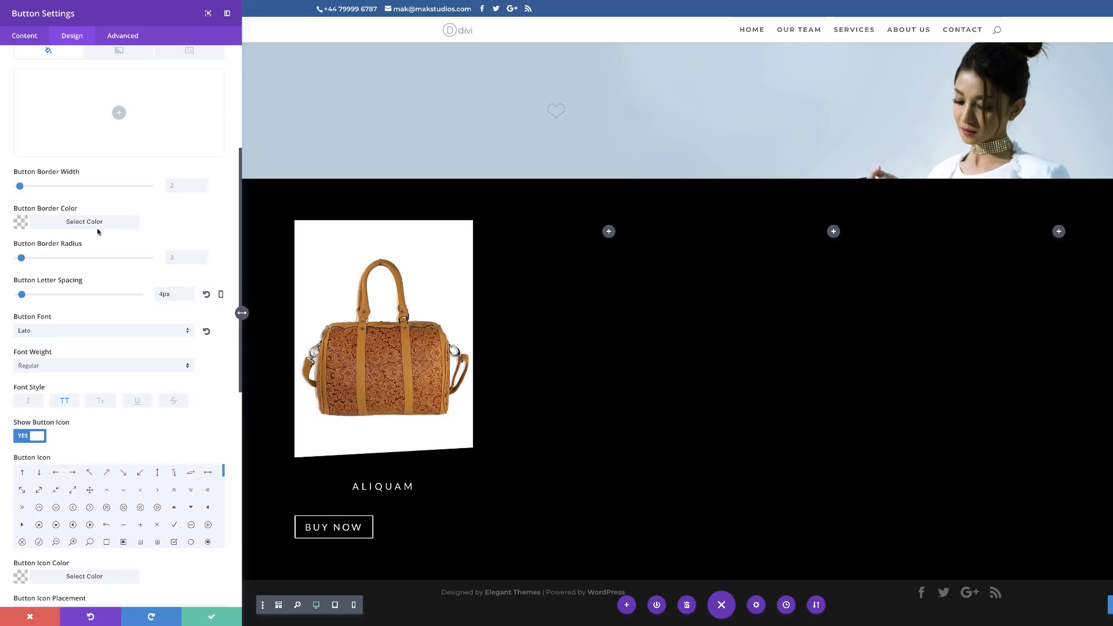
Reduce the Buy Now button's text size to 14px
scroll(104, 362, "up", 5)
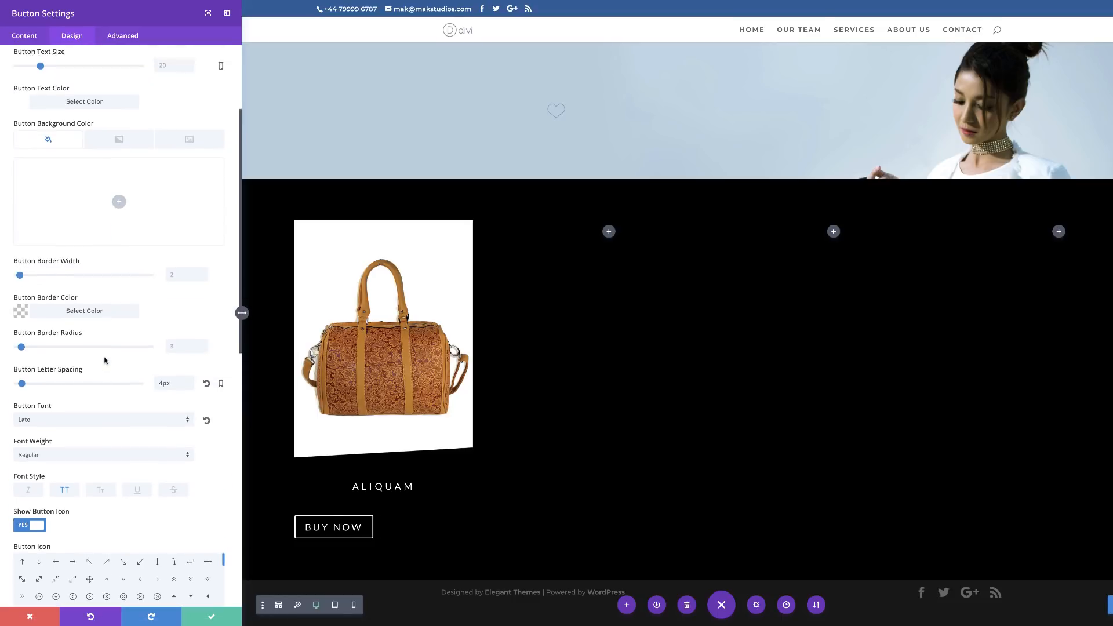
left_click_drag(41, 211, 33, 214)
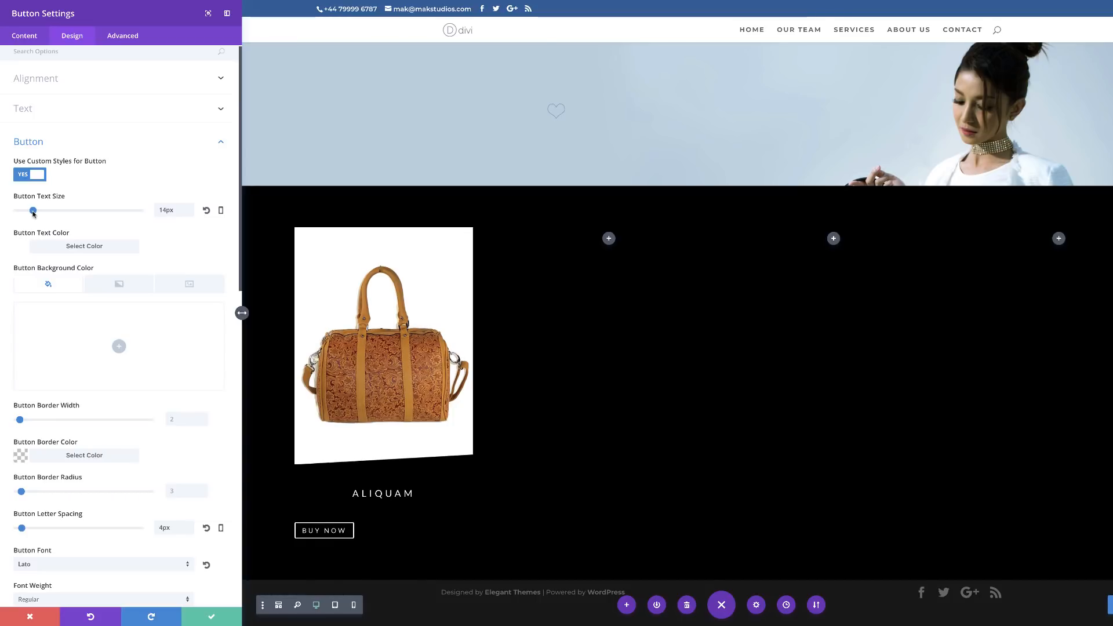
scroll(106, 242, "up", 1)
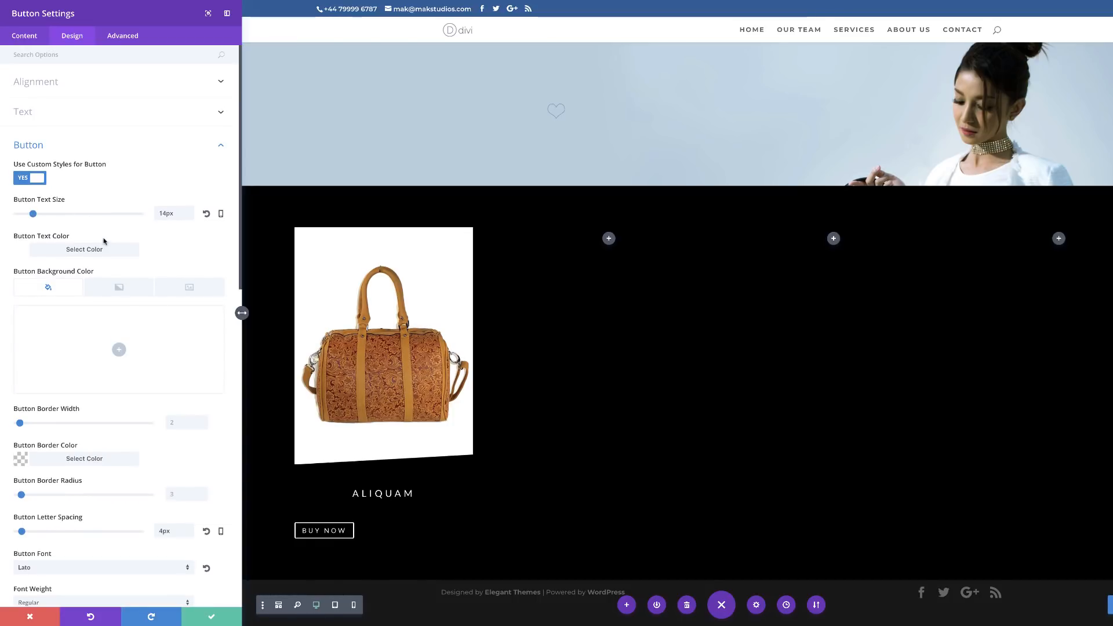
Center the Buy Now button, set its text size to 12px, and save the button settings
left_click(45, 84)
left_click(119, 117)
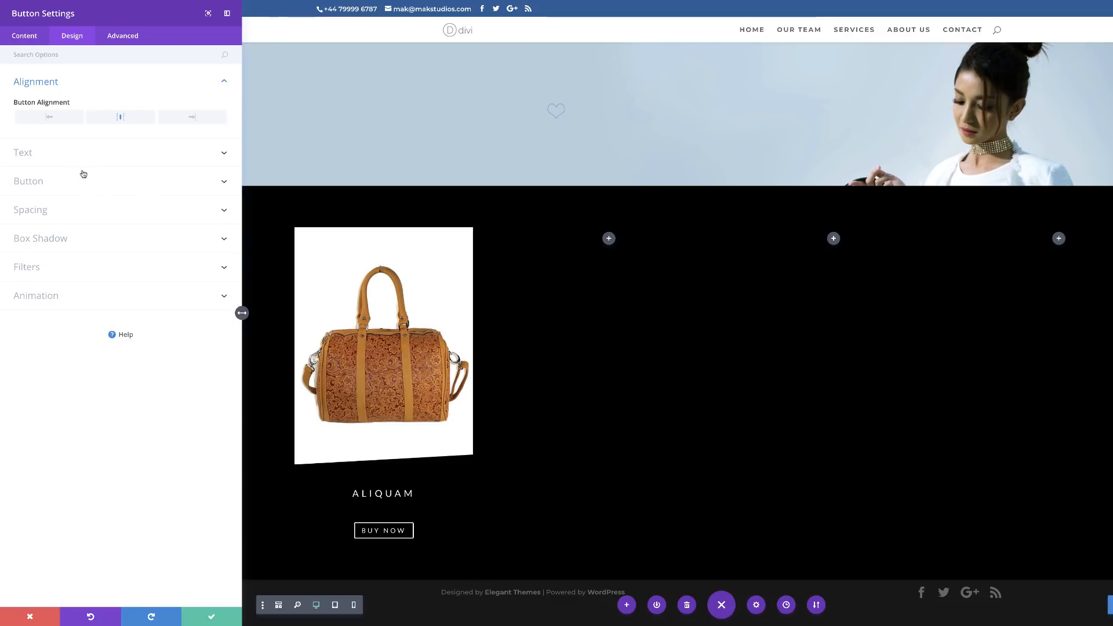
left_click(47, 185)
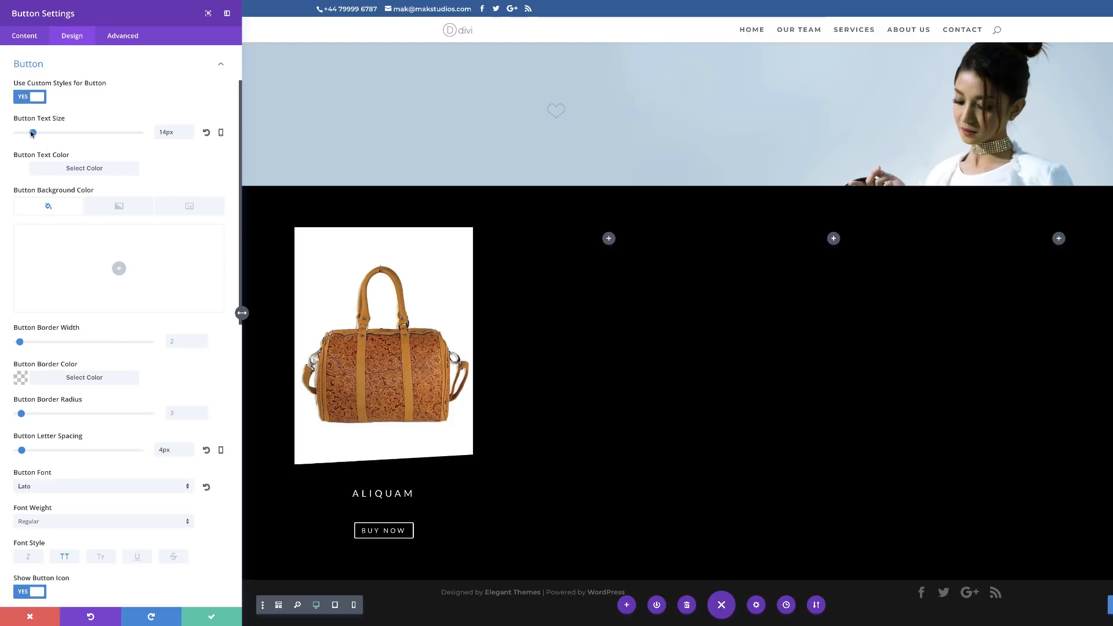
left_click_drag(32, 133, 32, 135)
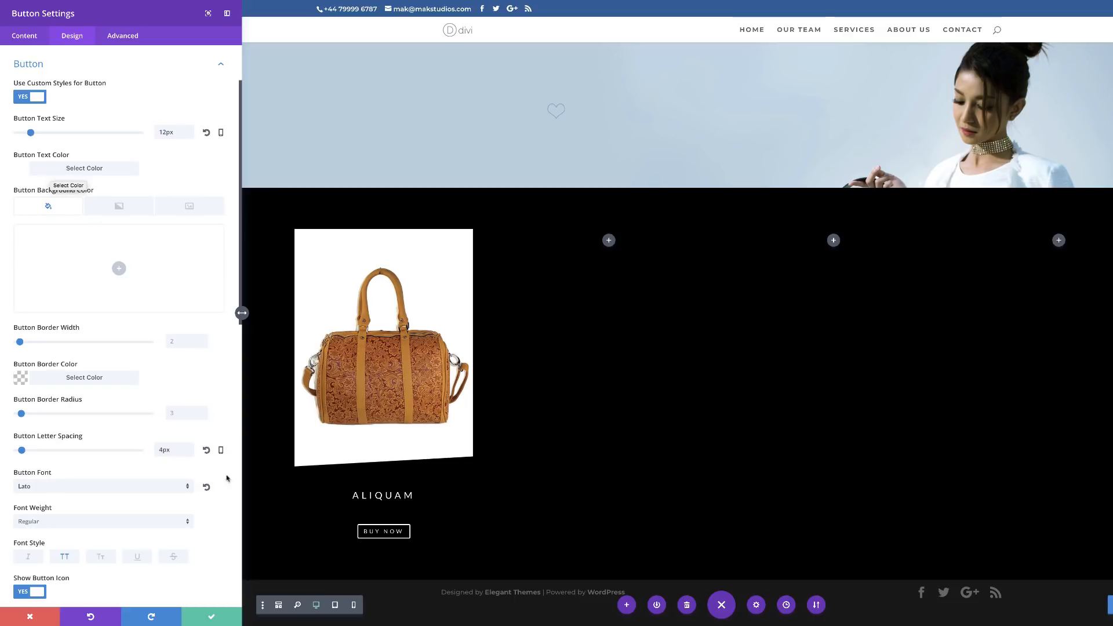
left_click(211, 618)
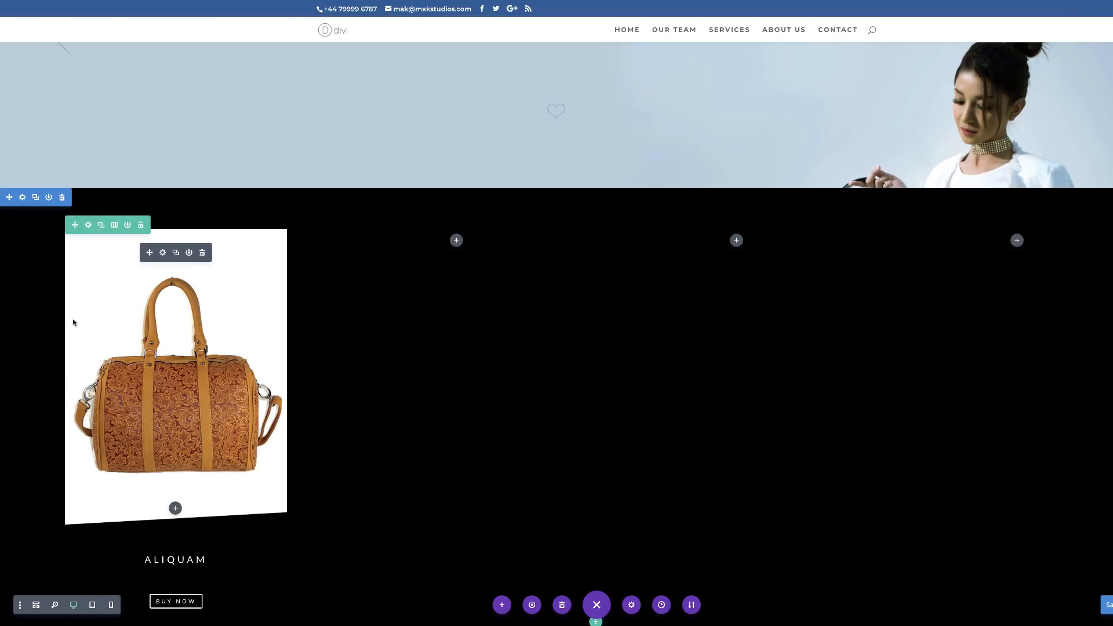
Give the product row a custom width of 70% and save the row settings
left_click(88, 226)
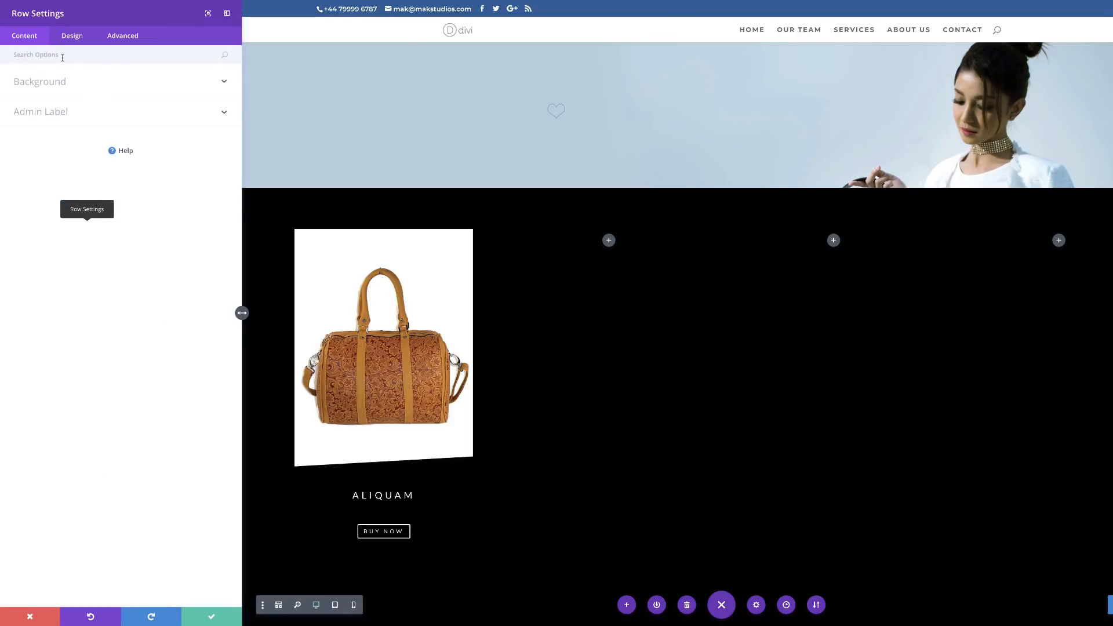
left_click(76, 37)
left_click(36, 114)
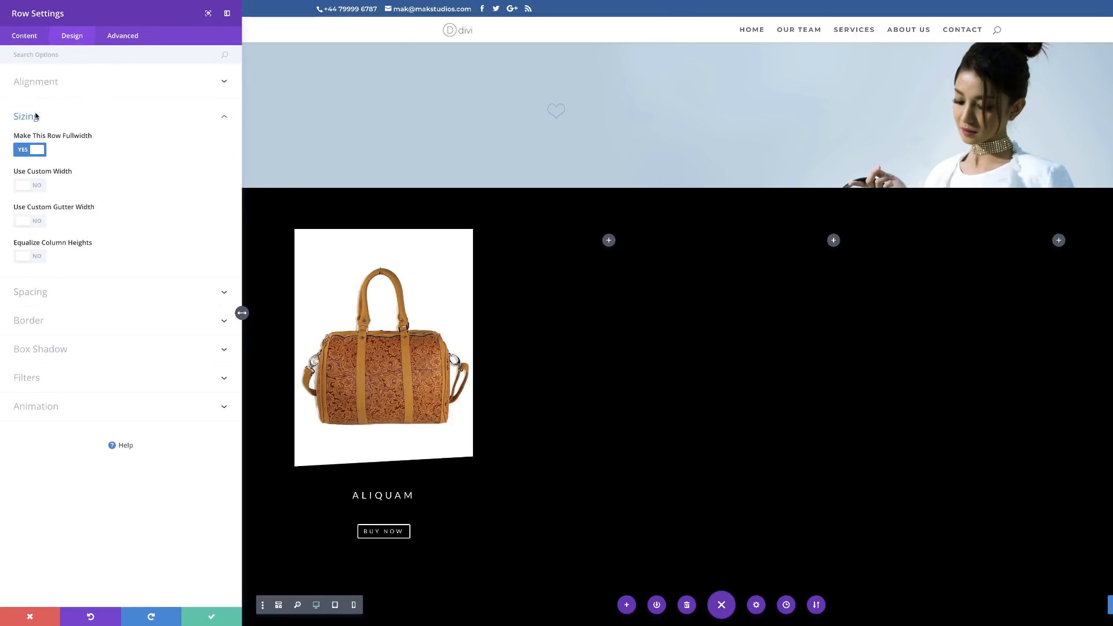
left_click(38, 185)
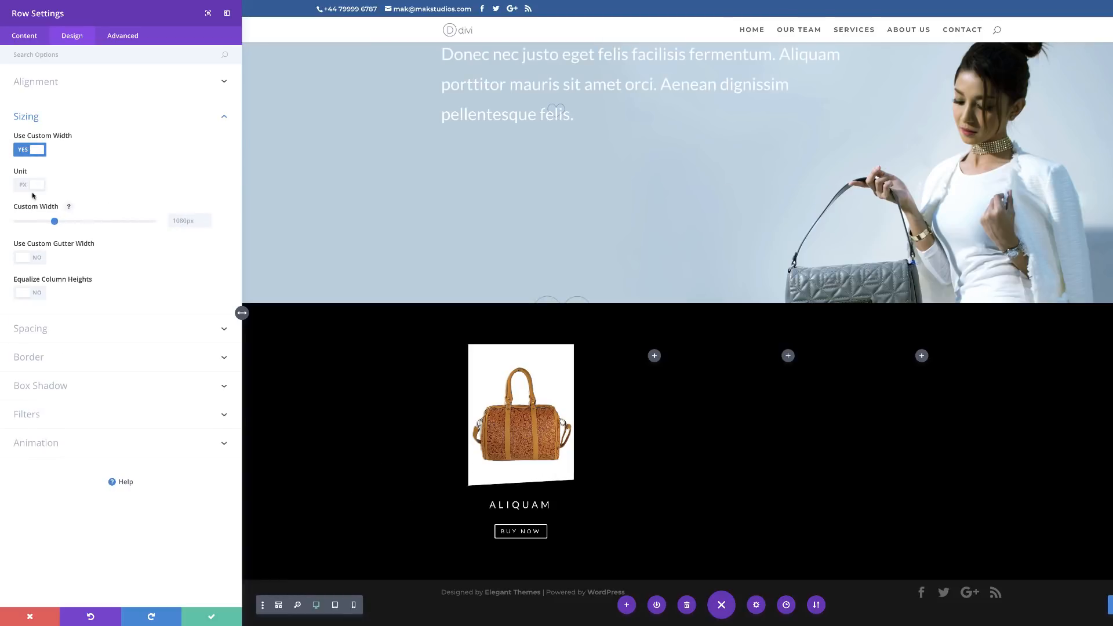
left_click(24, 190)
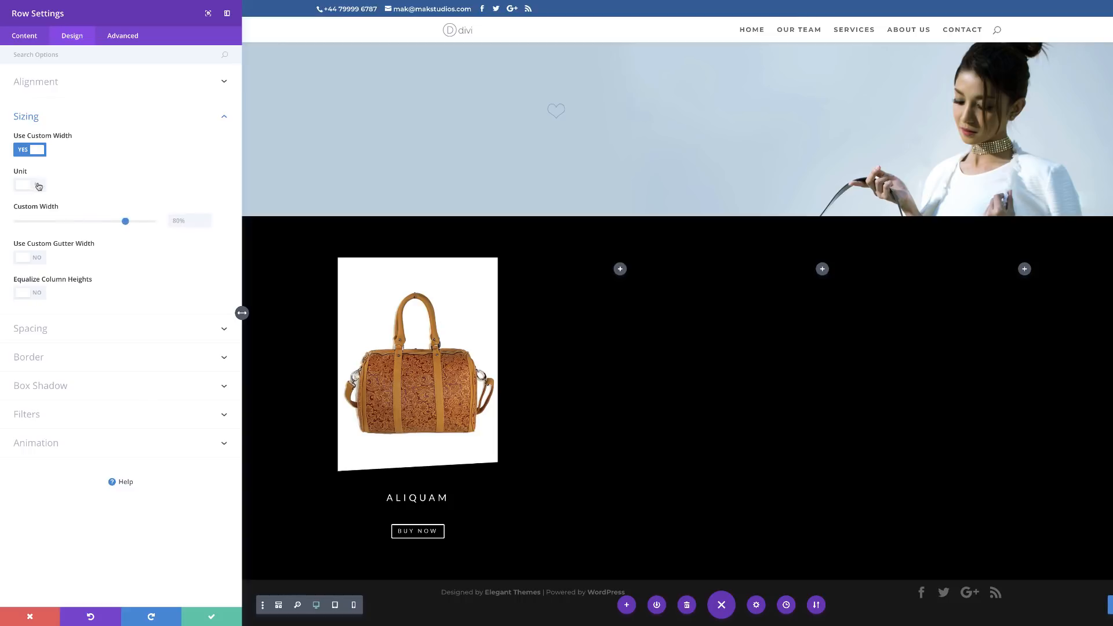
left_click(175, 224)
type("70")
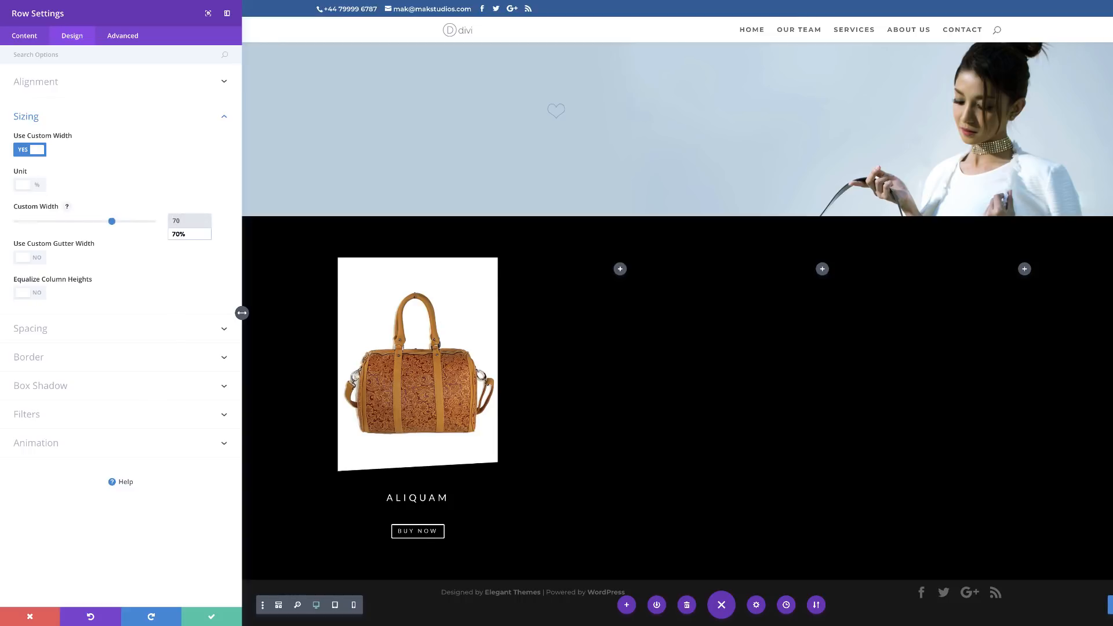
left_click(179, 236)
left_click(176, 520)
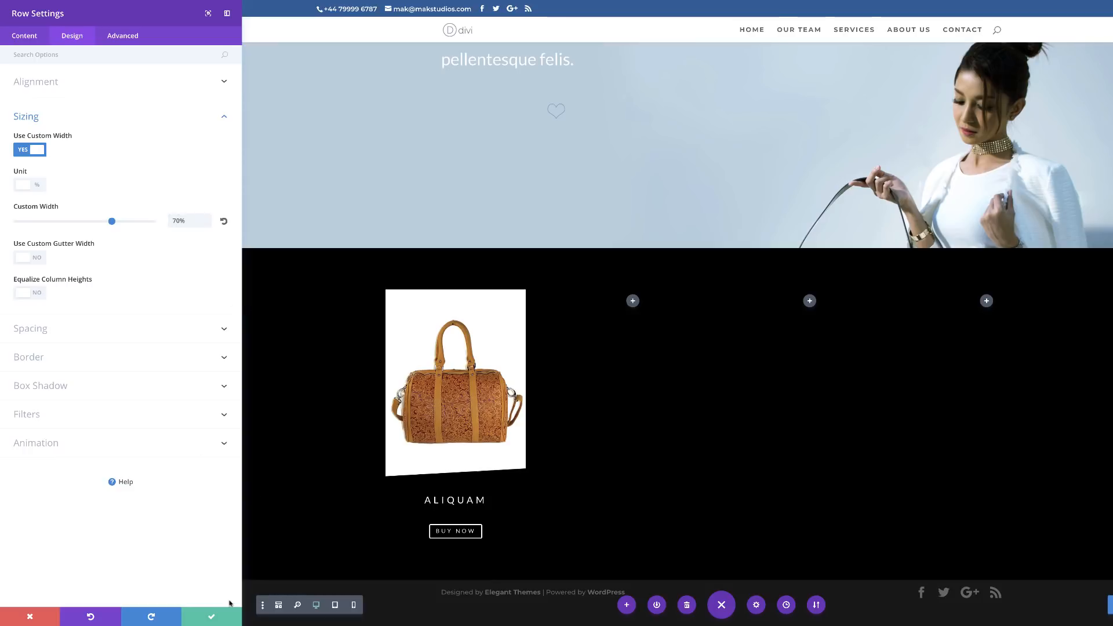
left_click(211, 617)
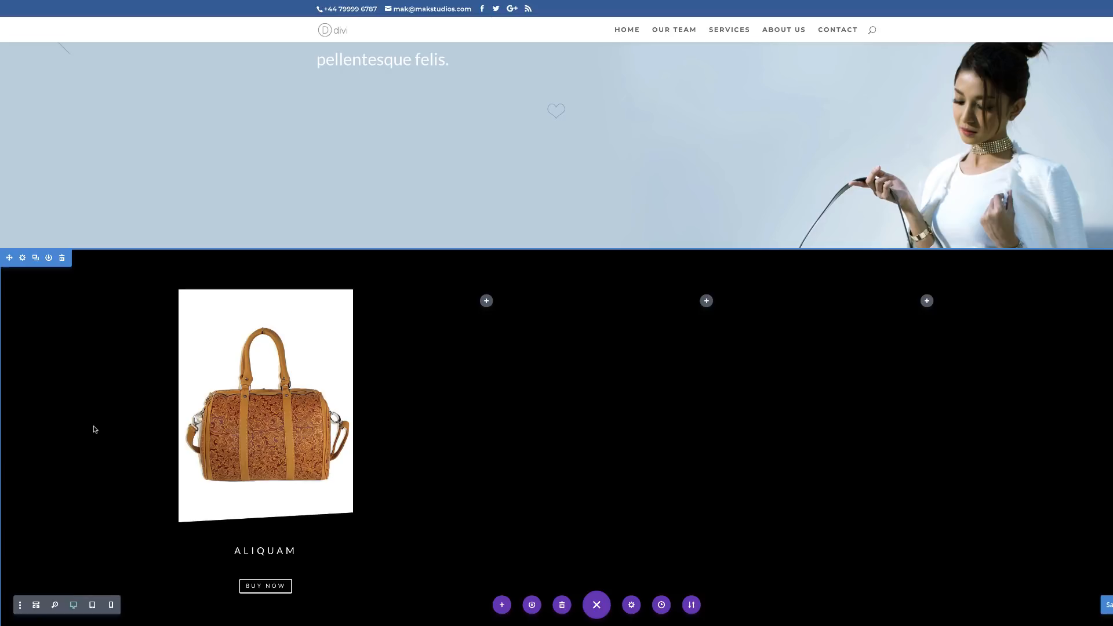
Duplicate the brown bag image module three times and place one copy in each of the row's empty columns
scroll(261, 359, "down", 1)
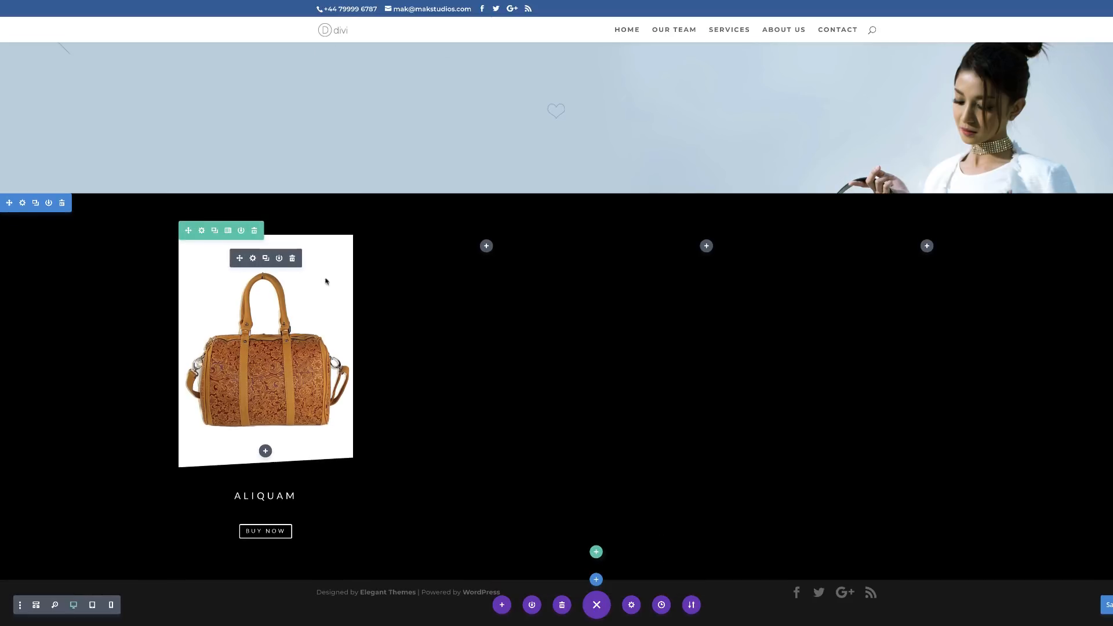
left_click(266, 258)
scroll(502, 301, "down", 1)
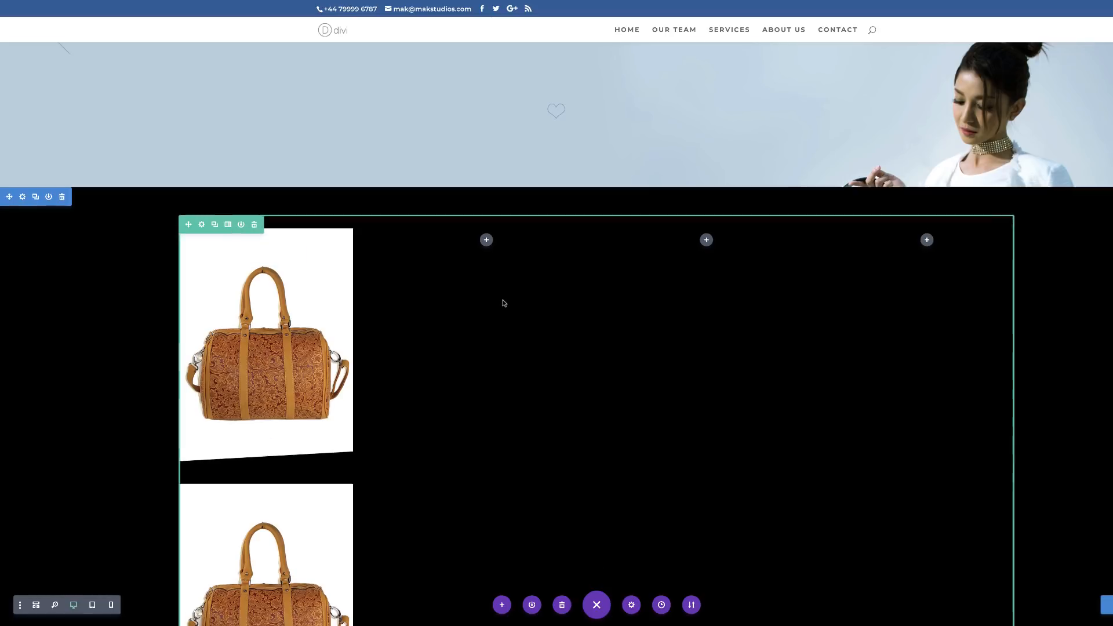
left_click_drag(246, 235, 481, 235)
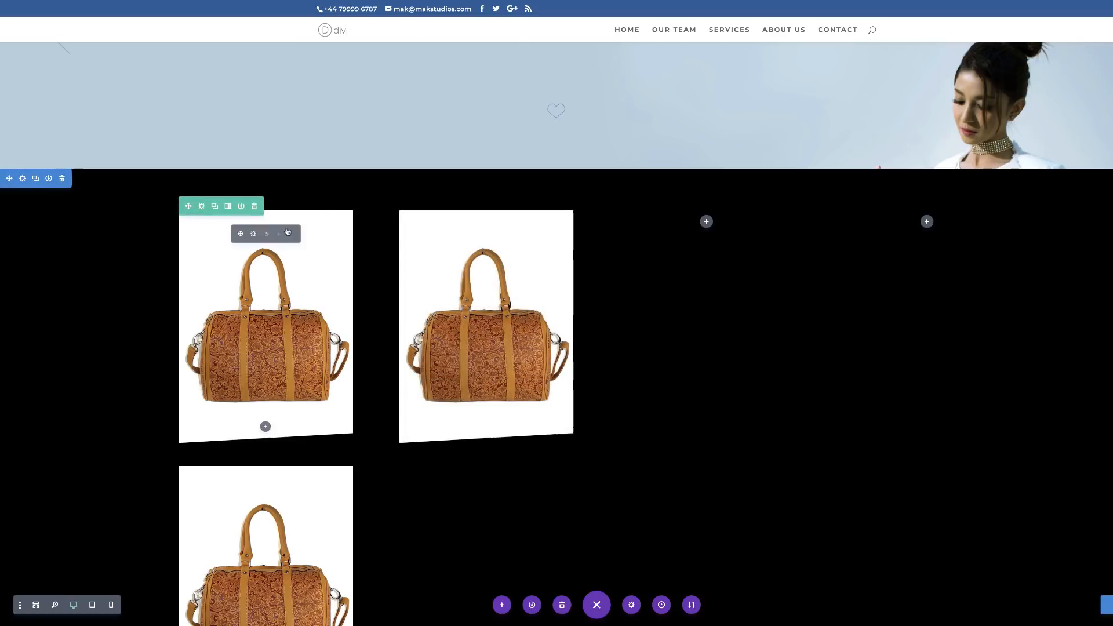
left_click_drag(642, 231, 674, 234)
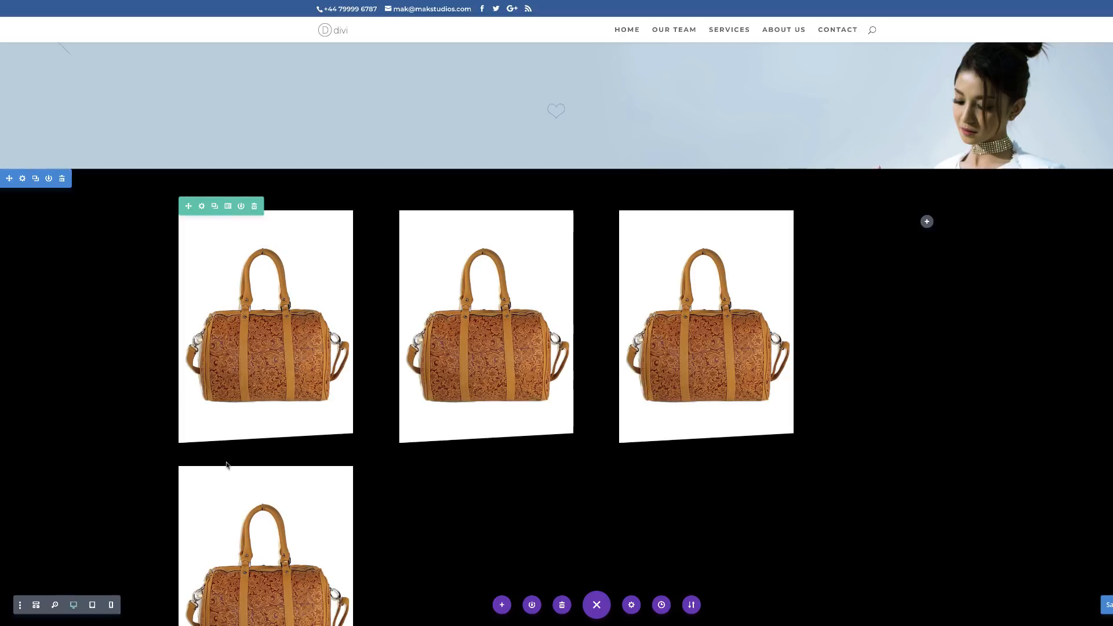
left_click_drag(241, 491, 893, 273)
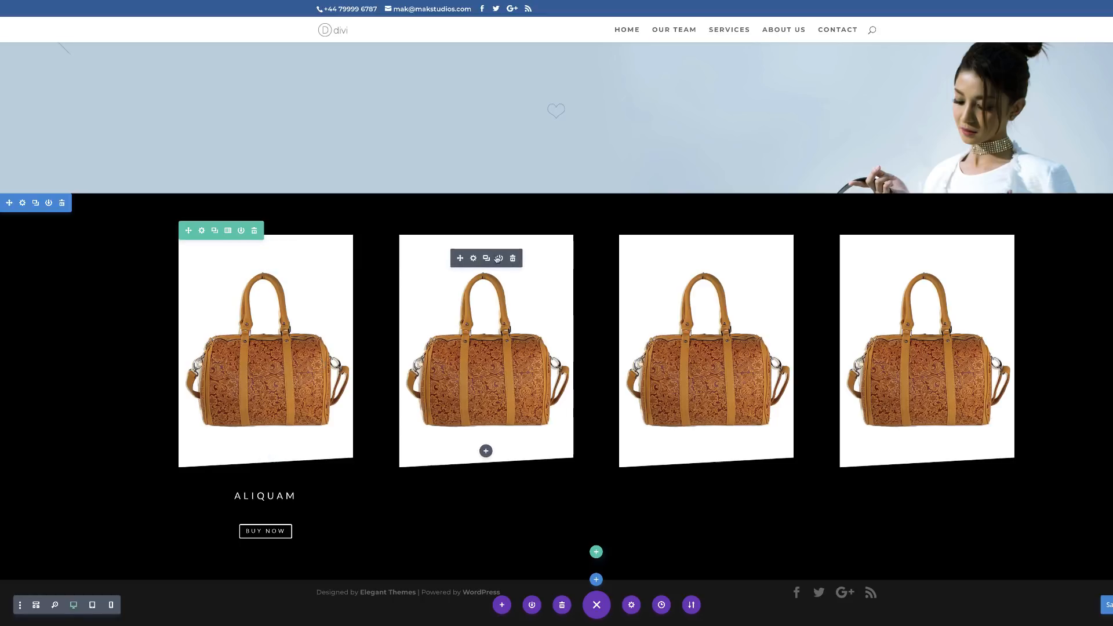
Replace the second column's image with the black handbag picture bag3 from the media library and save the module
left_click(474, 258)
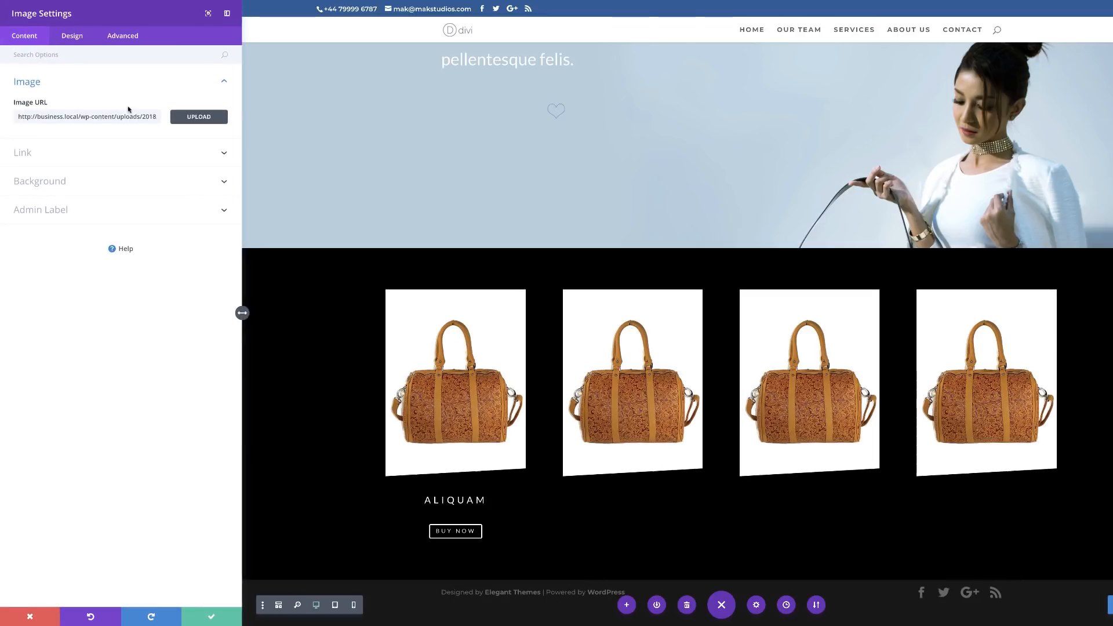
left_click(204, 114)
left_click(235, 110)
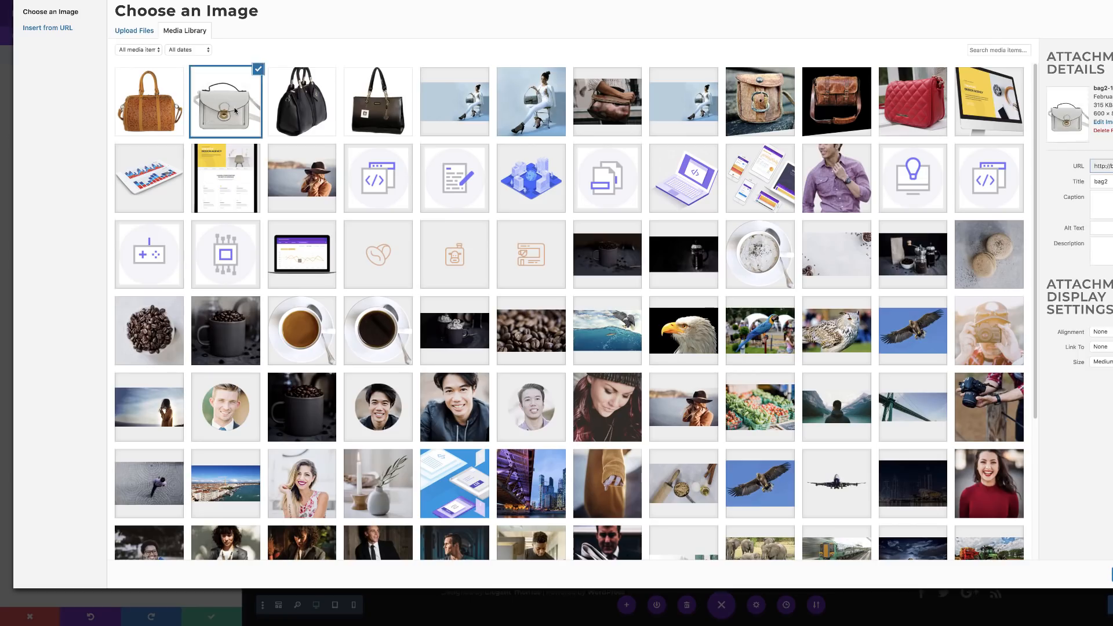
left_click(312, 110)
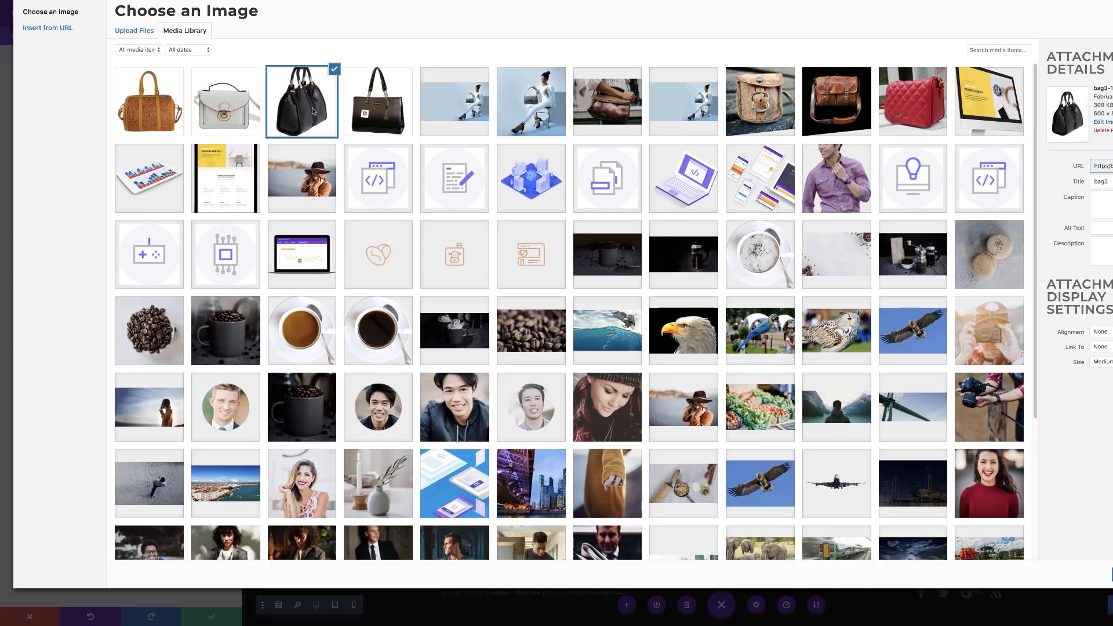
left_click(1111, 580)
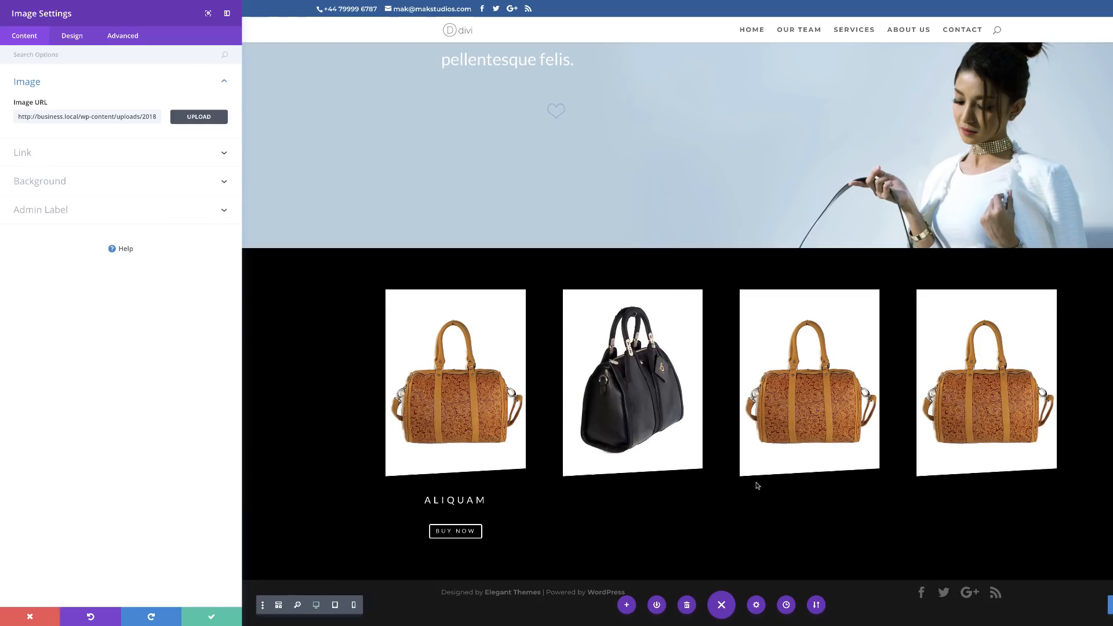
left_click(212, 619)
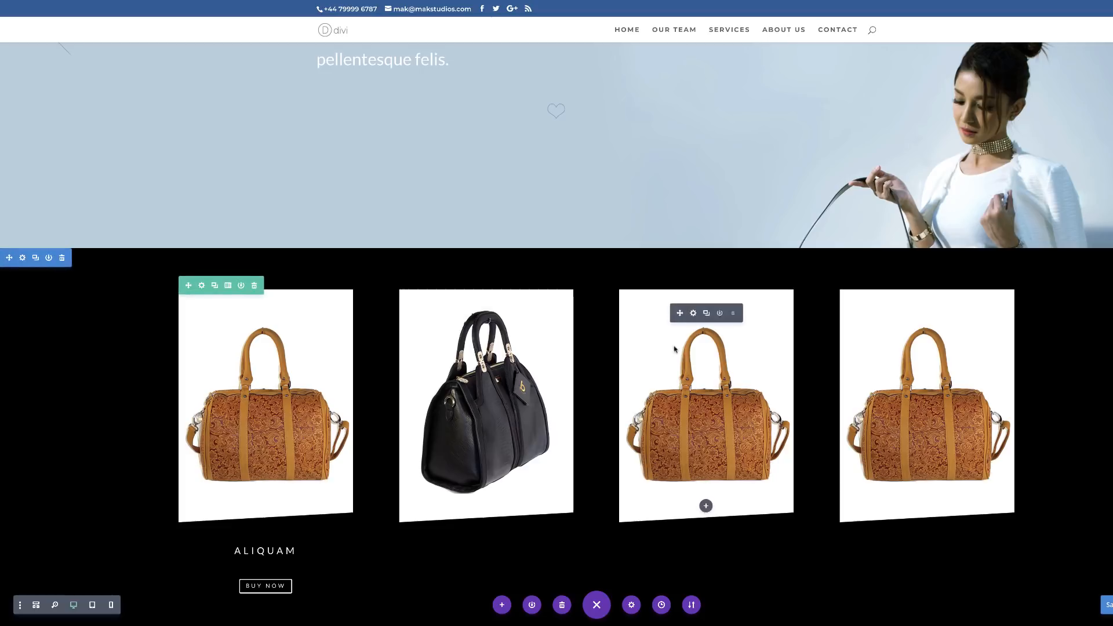
Replace the third column's image with the white satchel picture bag2 from the media library and save the module
left_click(696, 316)
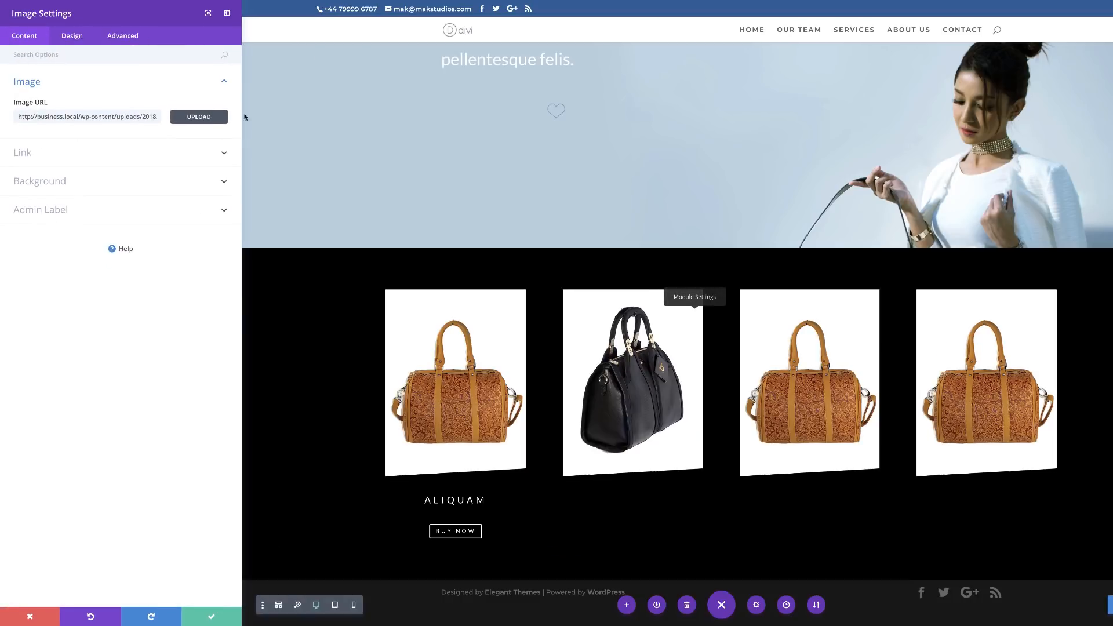
left_click(210, 116)
left_click(227, 116)
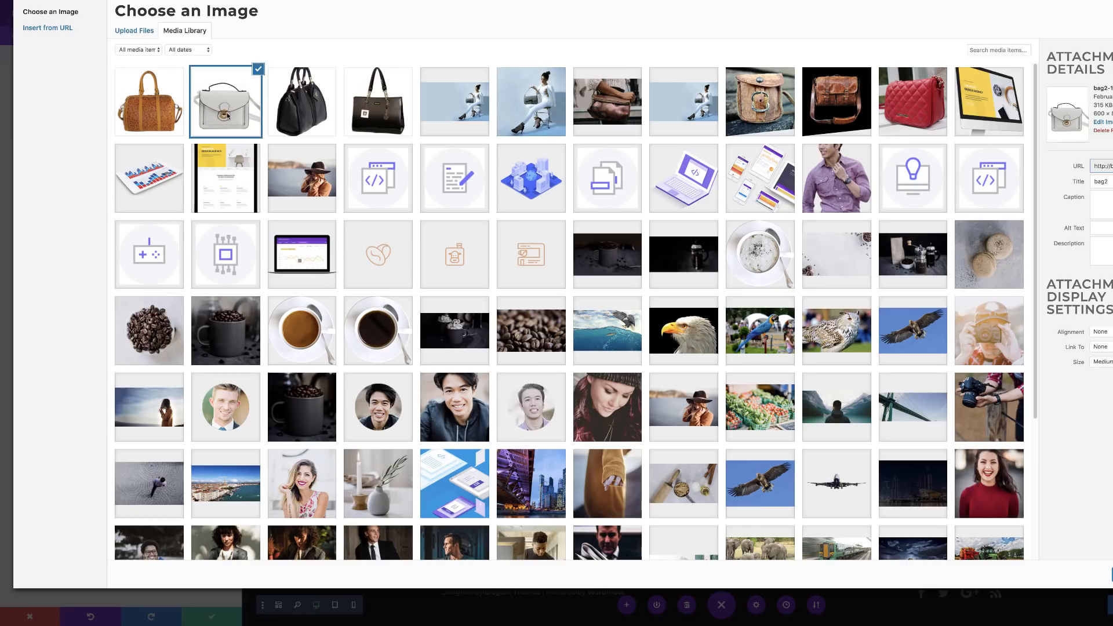
left_click(1111, 574)
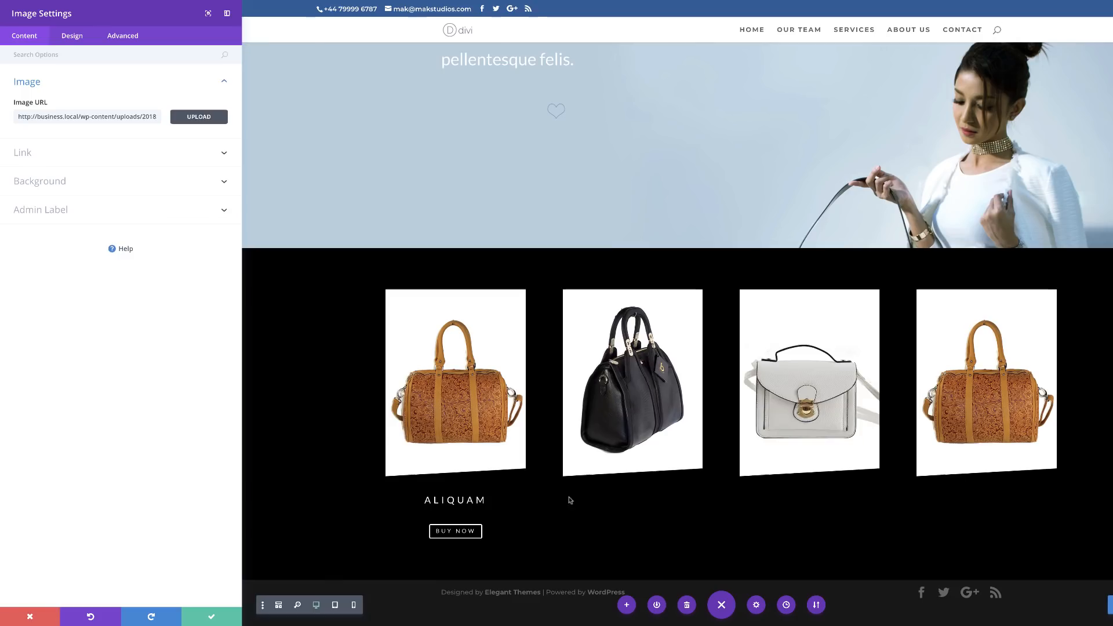
left_click(210, 619)
Replace the fourth column's image with the dark tote bag with a white tag from the media library and save the module
mouse_move(876, 318)
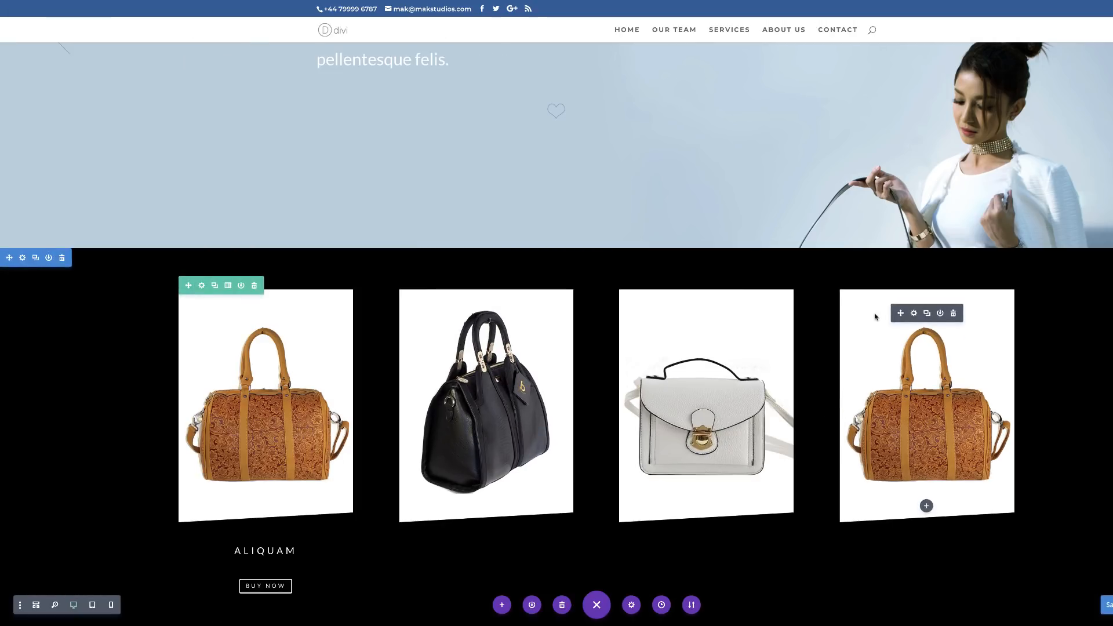
left_click(914, 313)
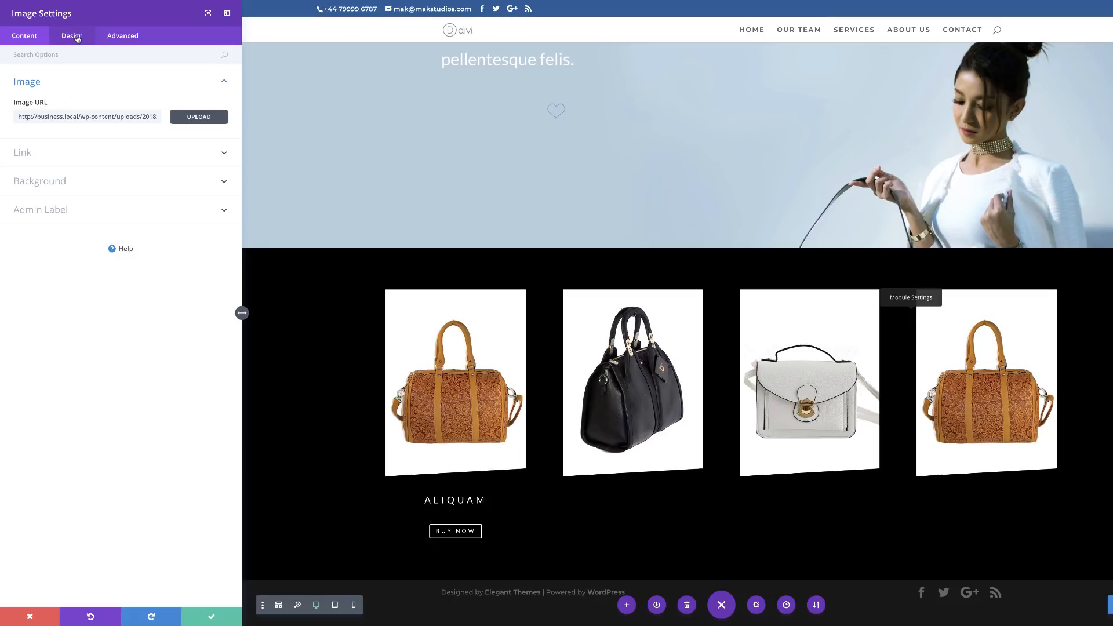
left_click(224, 118)
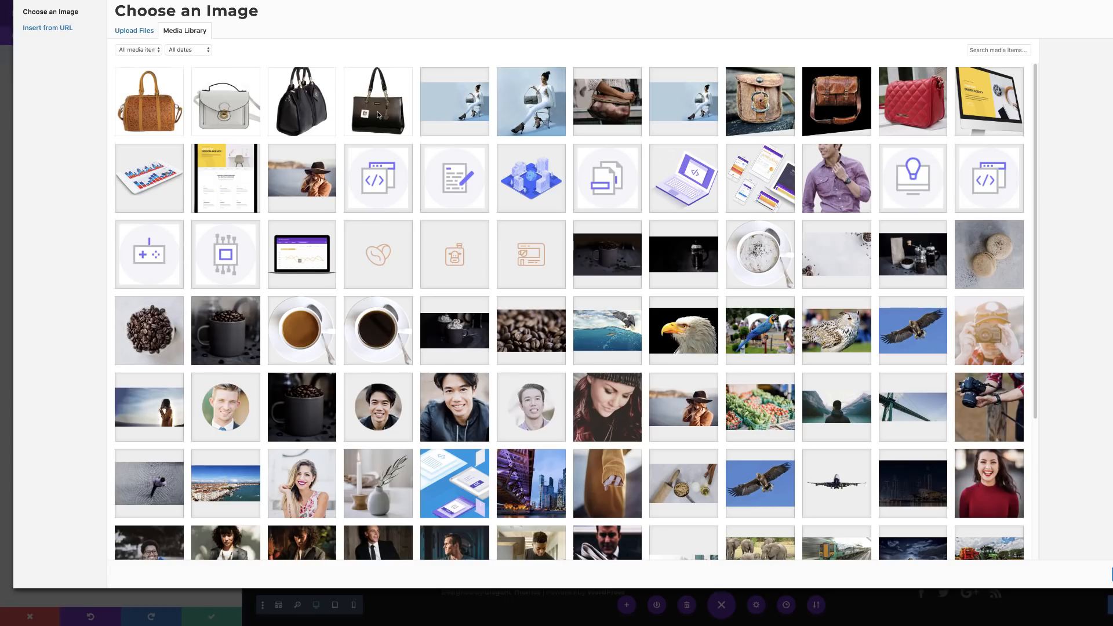
left_click(379, 115)
left_click(1112, 574)
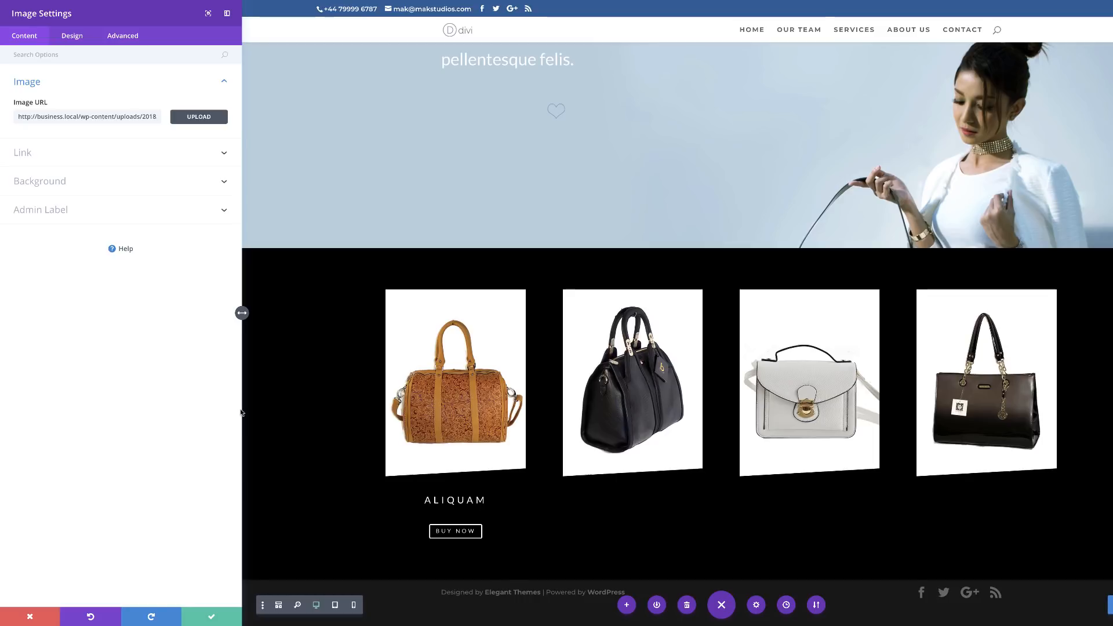
left_click(210, 618)
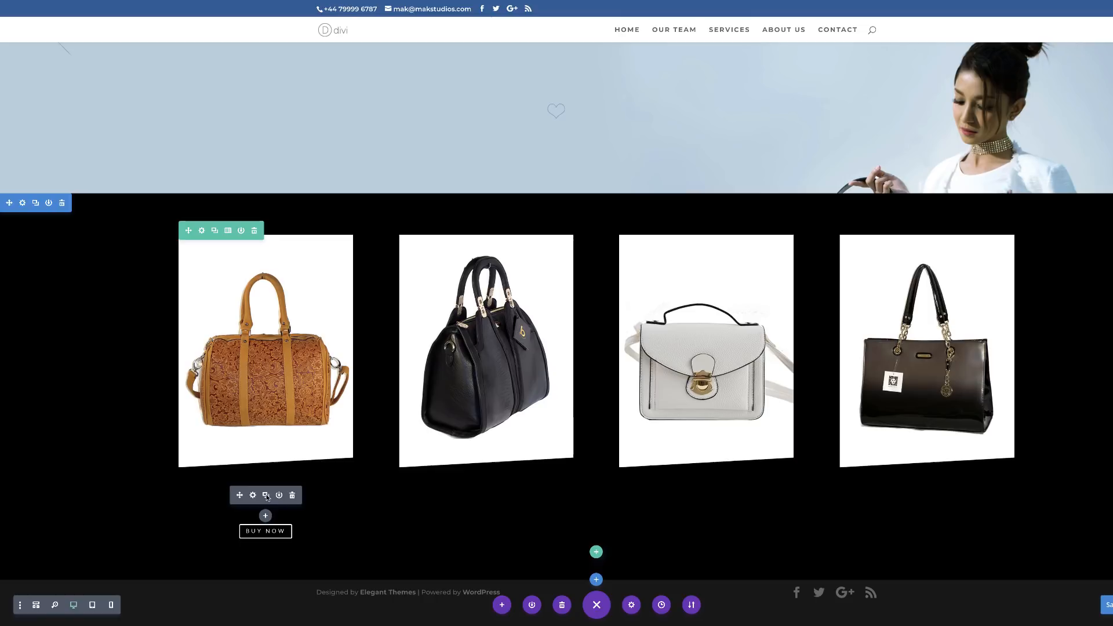
Duplicate the ALIQUAM text module in the first column three times
left_click(266, 496)
left_click(266, 496)
left_click(266, 496)
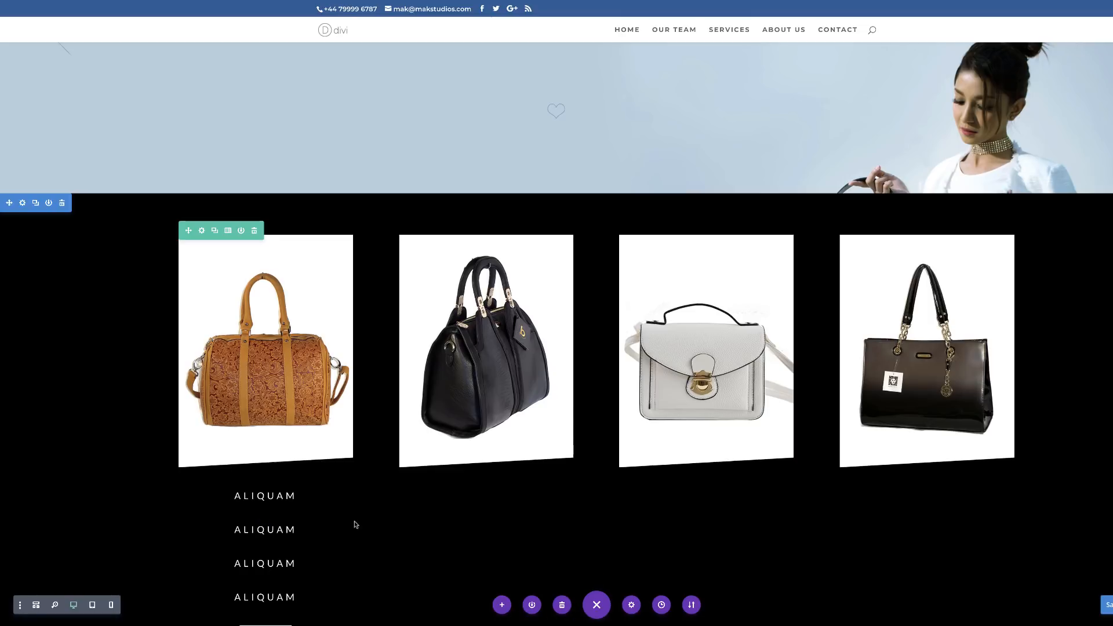
scroll(313, 534, "down", 2)
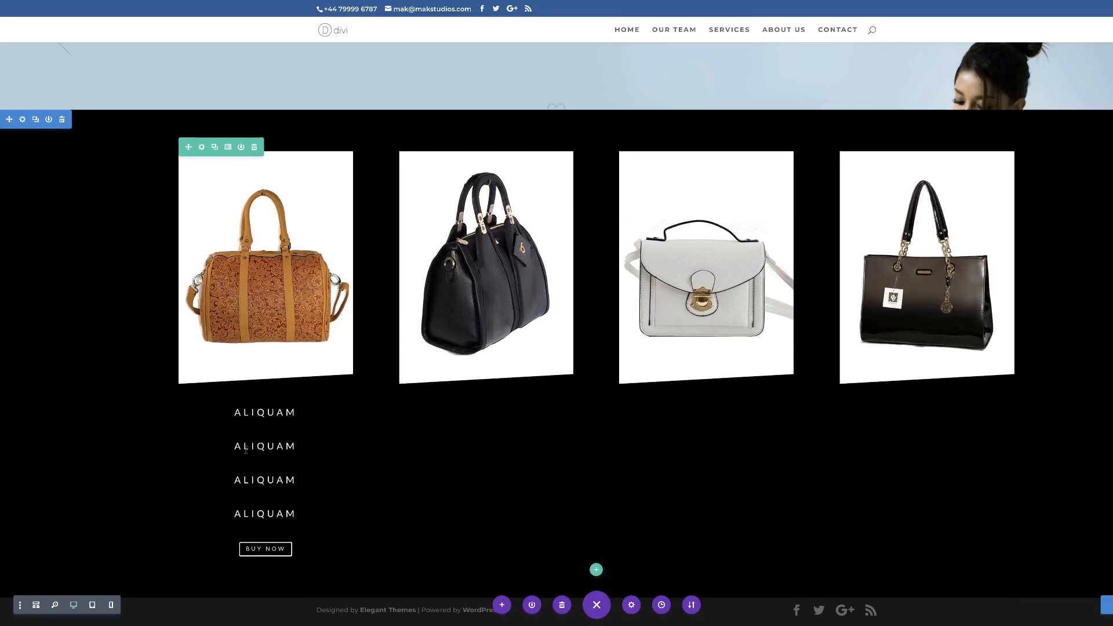
Move the three duplicated ALIQUAM text modules from the first column beneath the images in the second, third and fourth columns, using the wireframe view
mouse_move(240, 443)
left_mouse_down()
mouse_move(411, 434)
mouse_move(453, 387)
mouse_move(467, 407)
left_mouse_up()
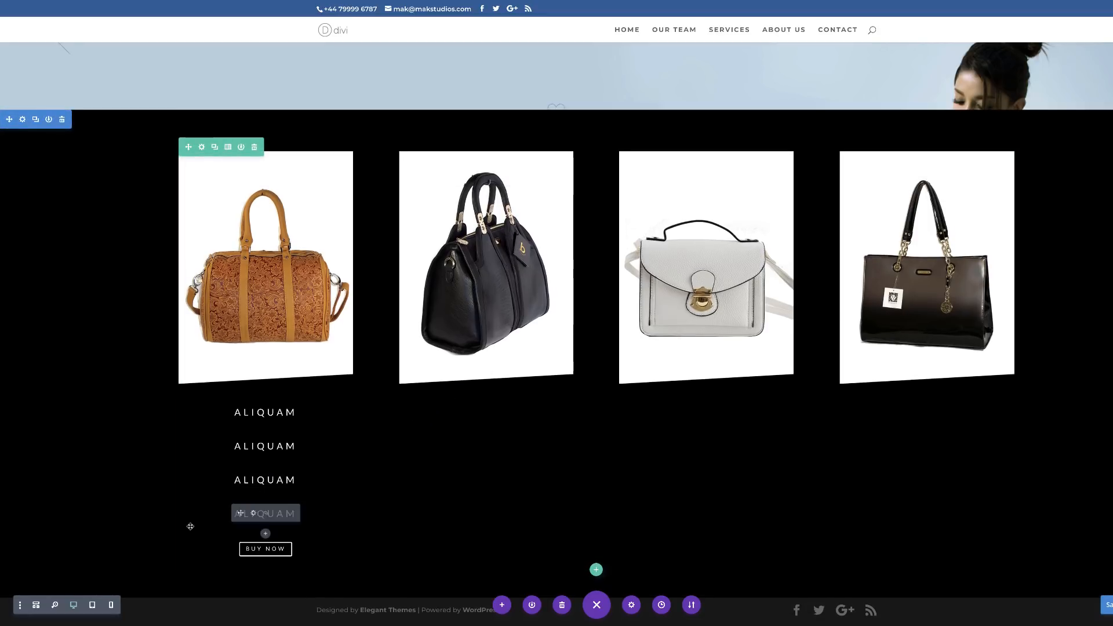
left_click(37, 605)
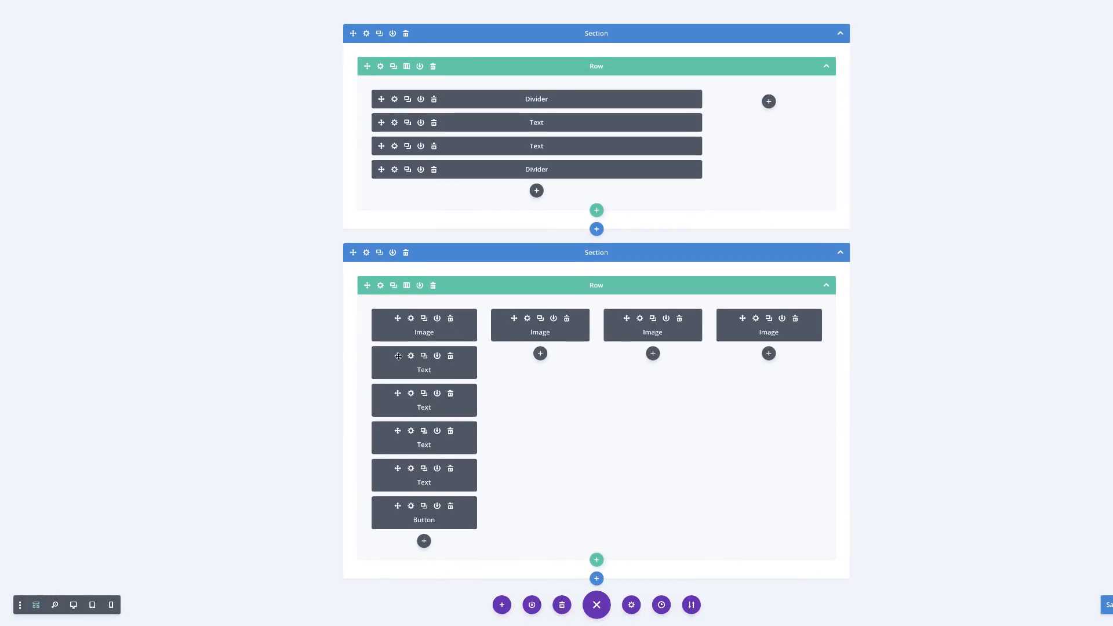
left_click_drag(398, 356, 552, 374)
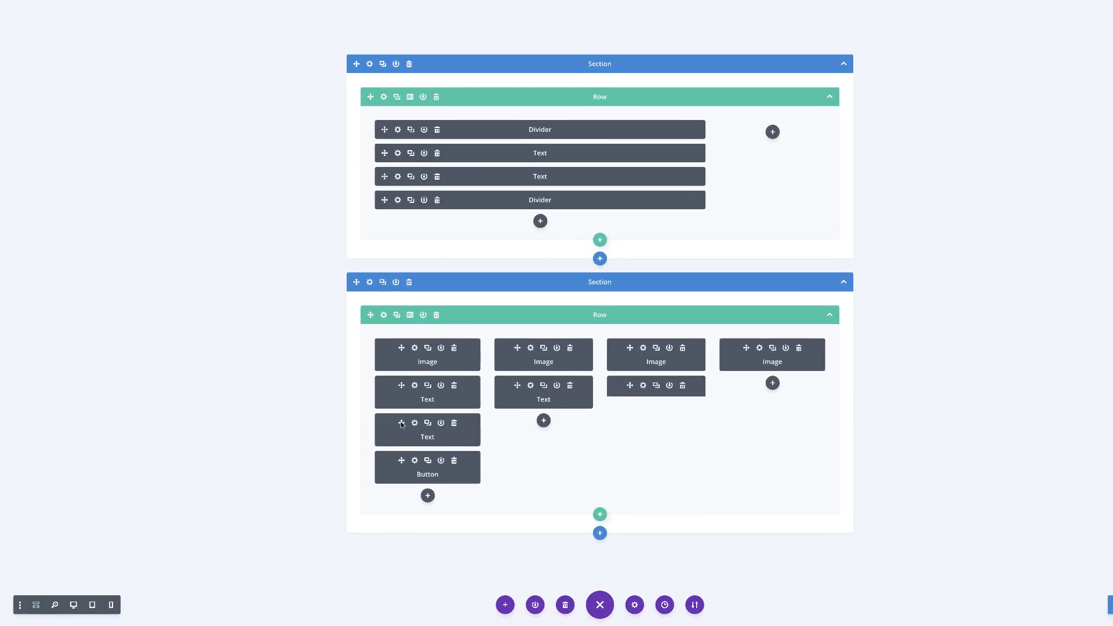
left_click_drag(402, 425, 656, 388)
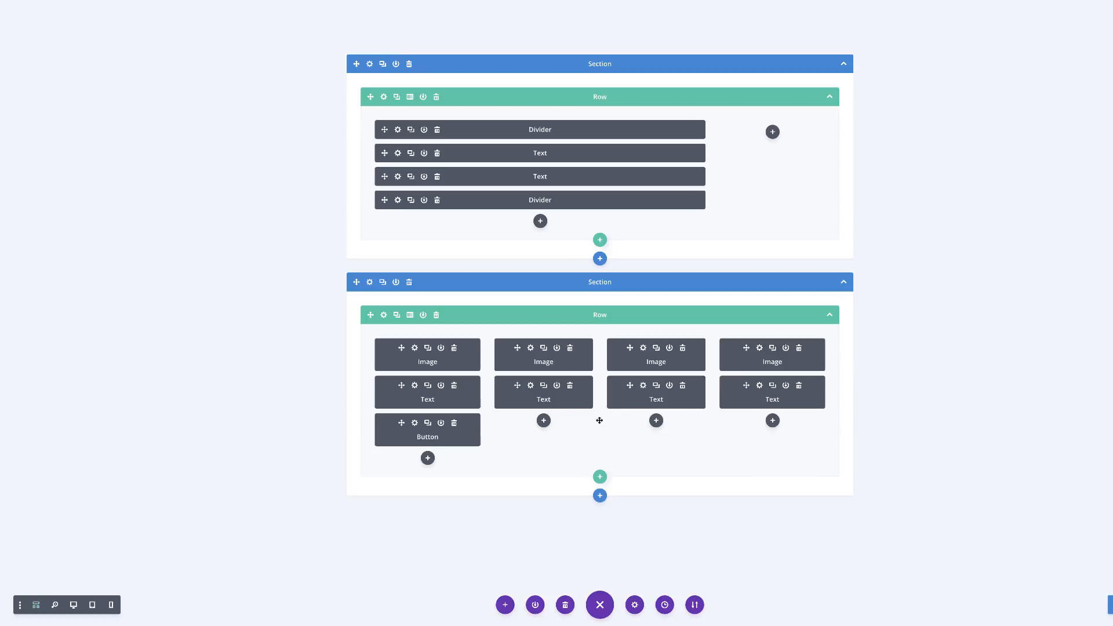
Duplicate the first column's Buy Now button module three times
left_click(429, 426)
left_click(429, 426)
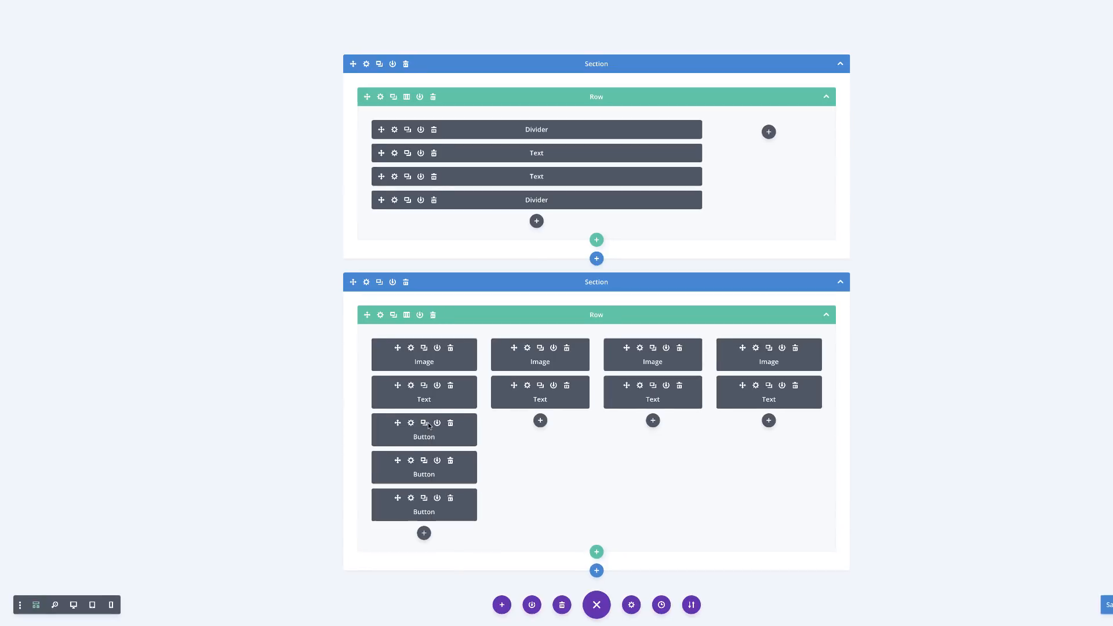
left_click(429, 426)
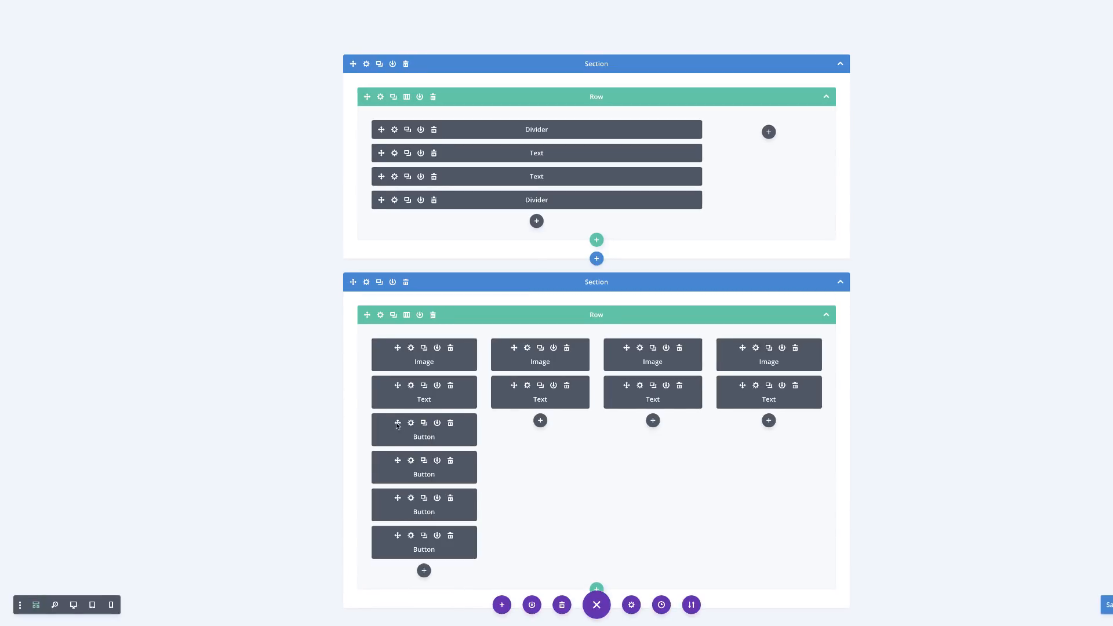
Move one button copy beneath the text in each of the second, third and fourth columns, and return to the desktop view
left_click_drag(398, 425, 502, 425)
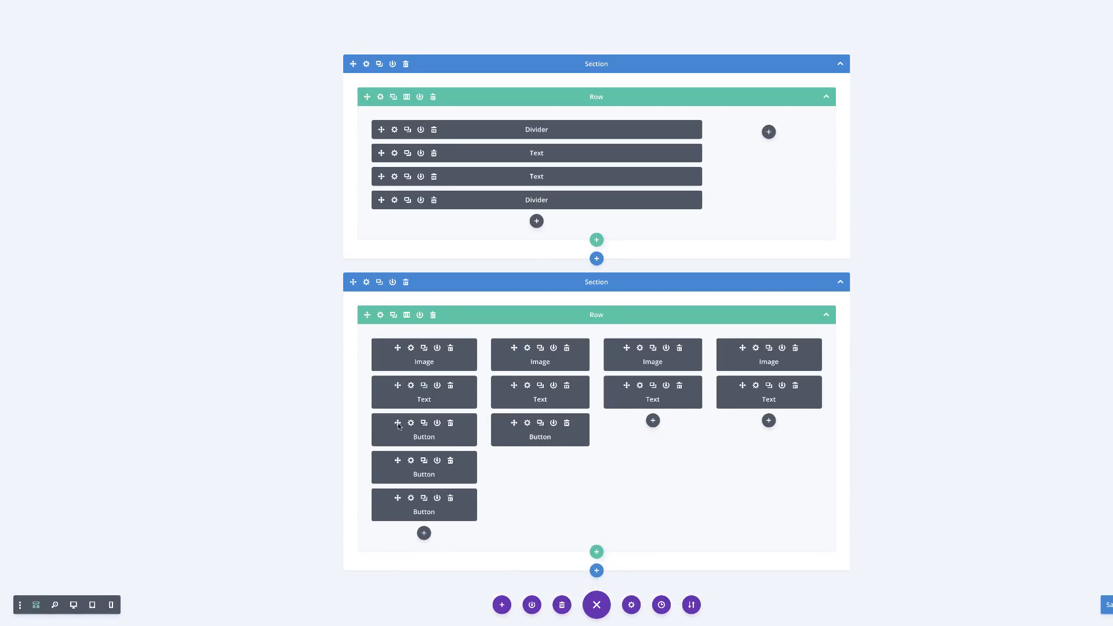
left_click_drag(399, 427, 649, 422)
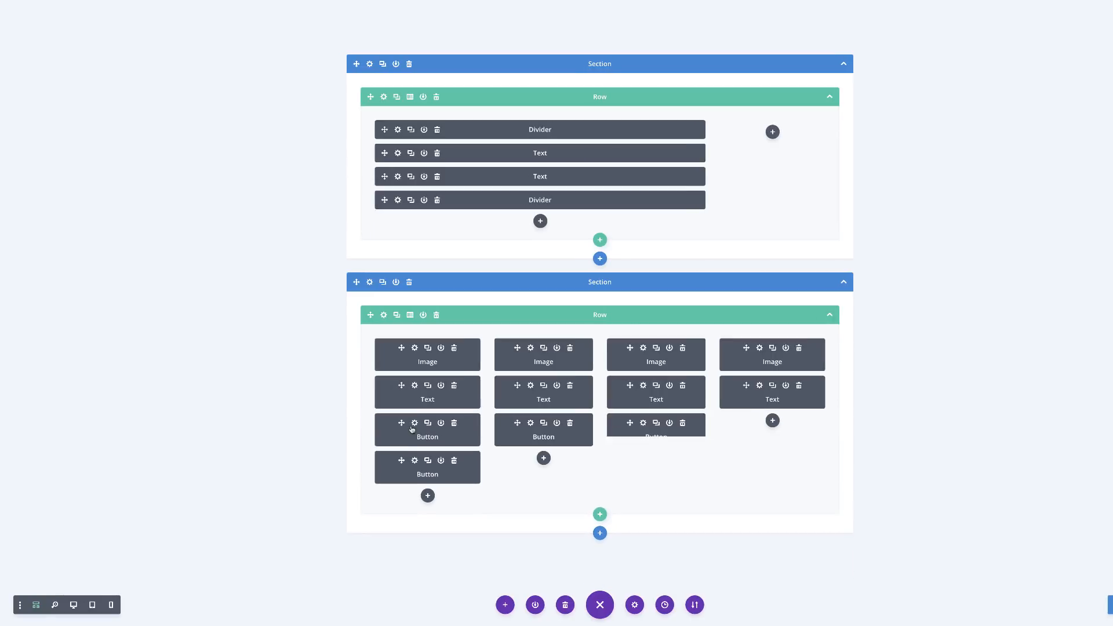
left_click_drag(401, 423, 741, 424)
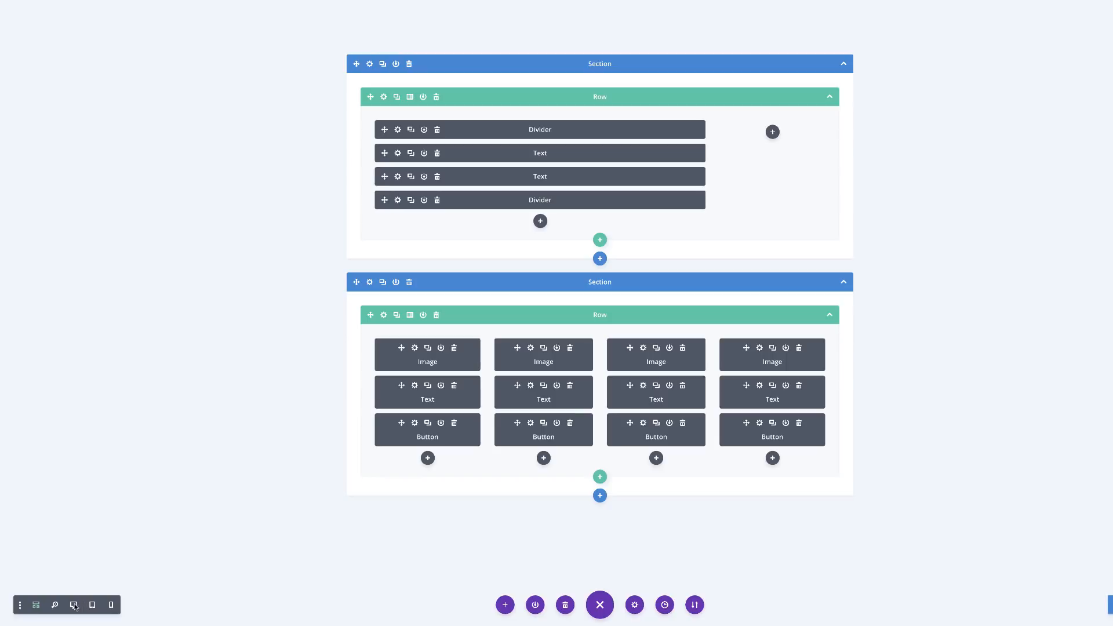
left_click(74, 604)
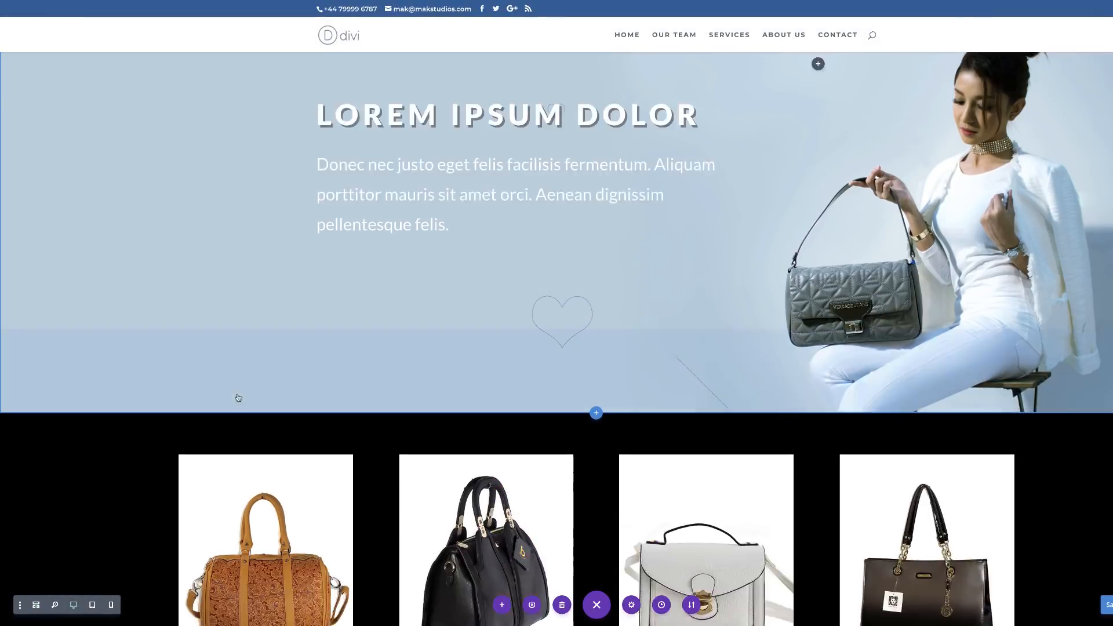
Set the first column's Buy Now button URL to # and save the module
scroll(239, 398, "down", 4)
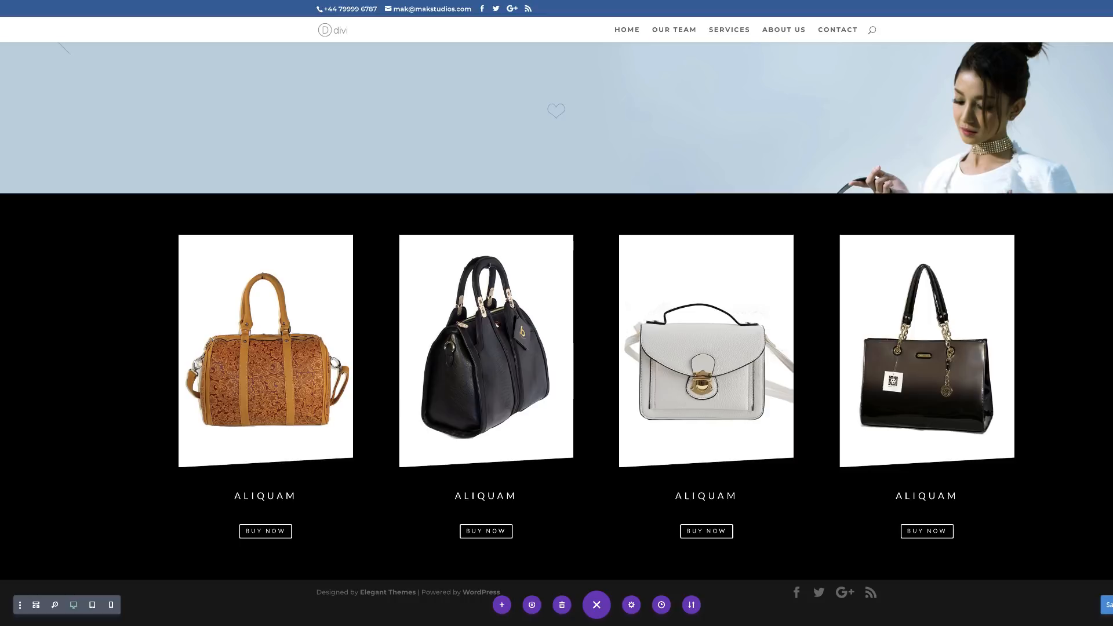
mouse_move(271, 526)
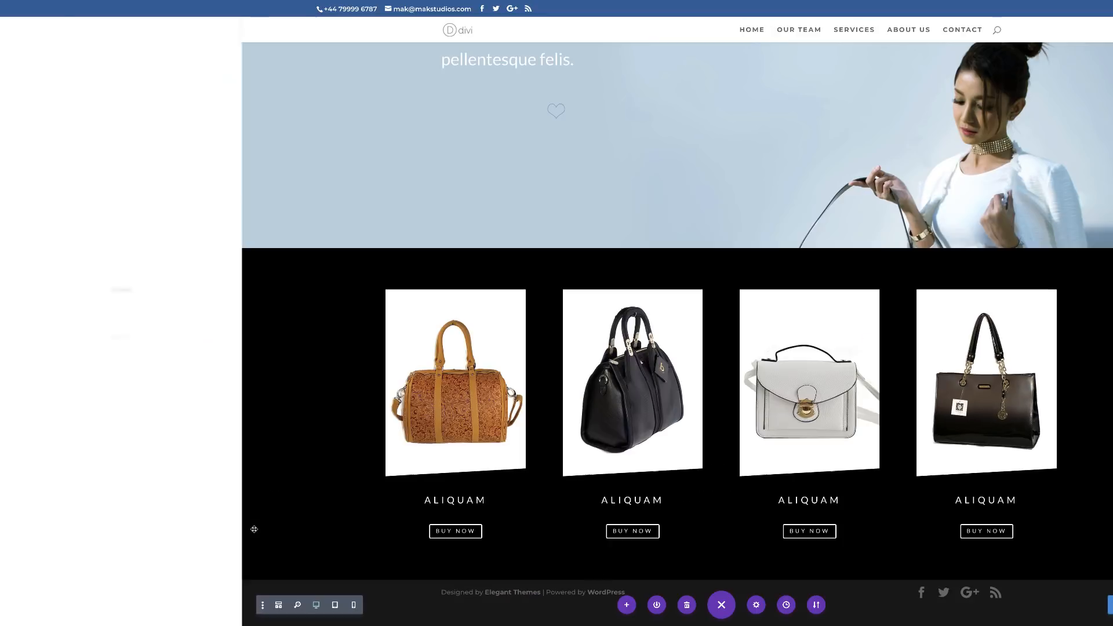
left_click(253, 529)
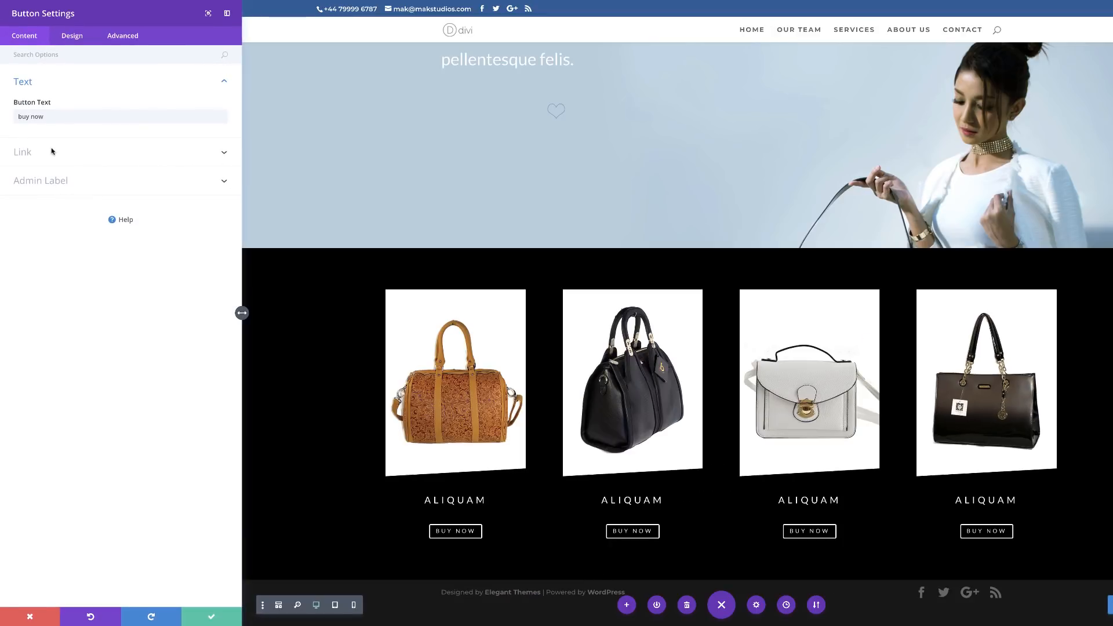
left_click(29, 151)
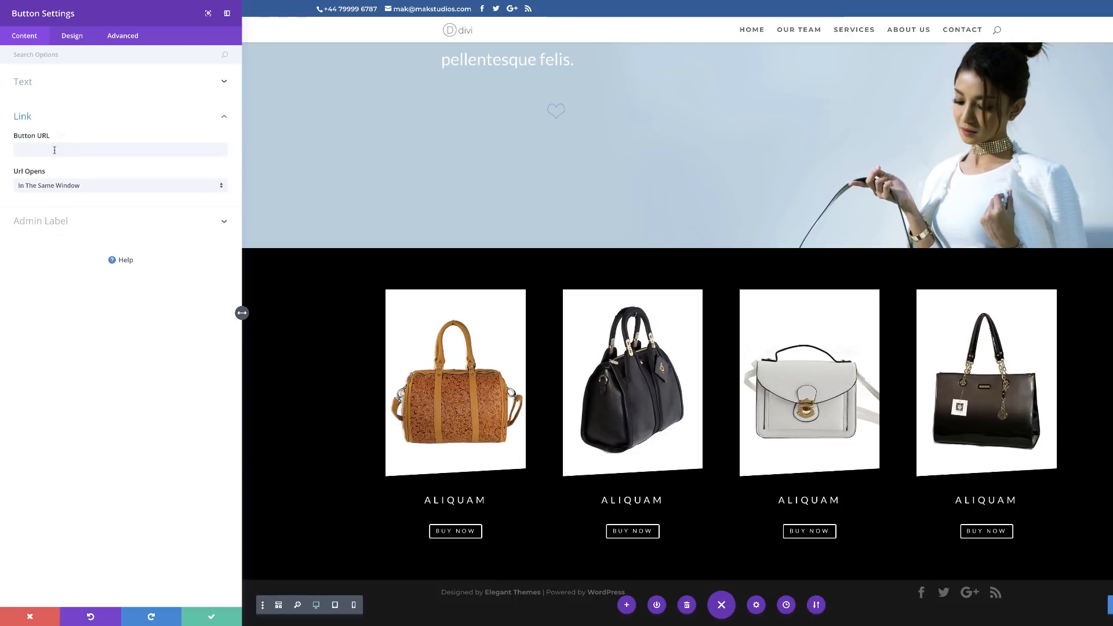
left_click(54, 150)
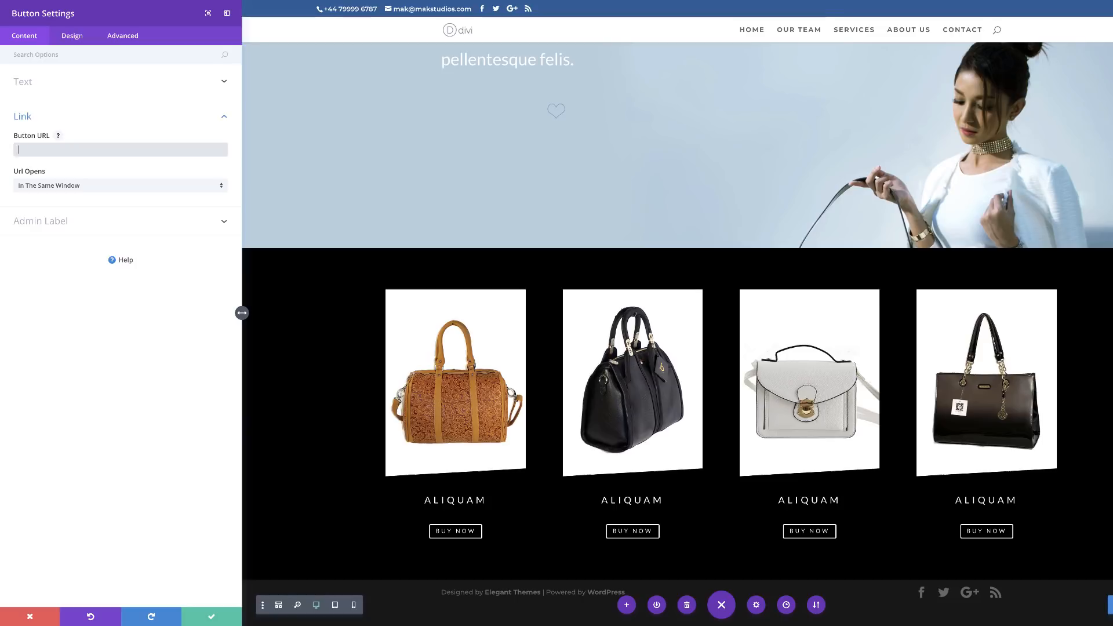
type("#")
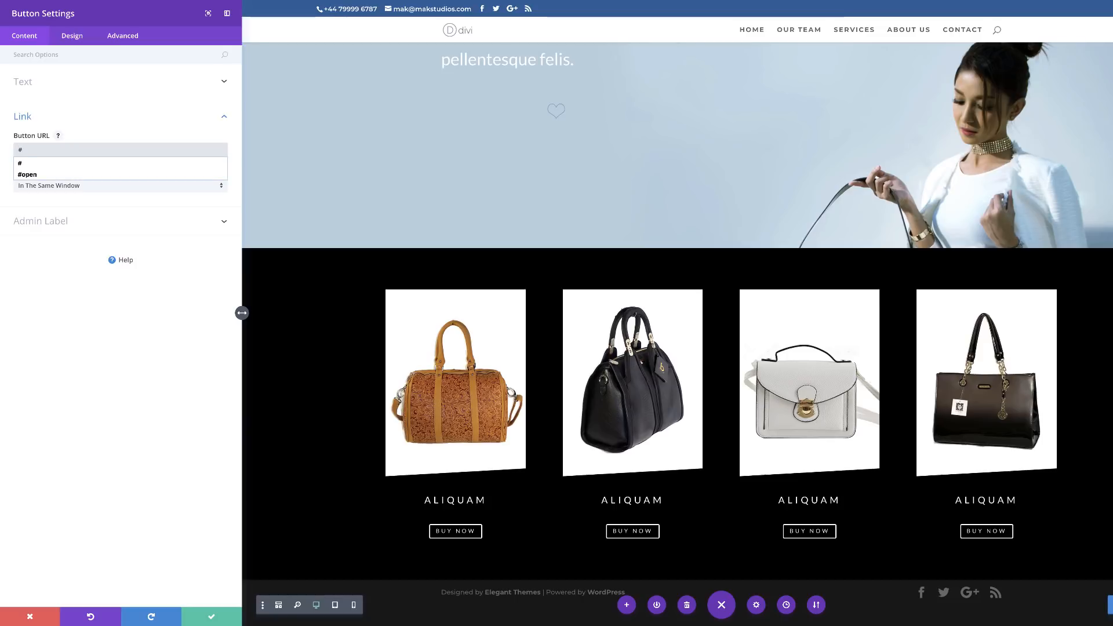
left_click(37, 343)
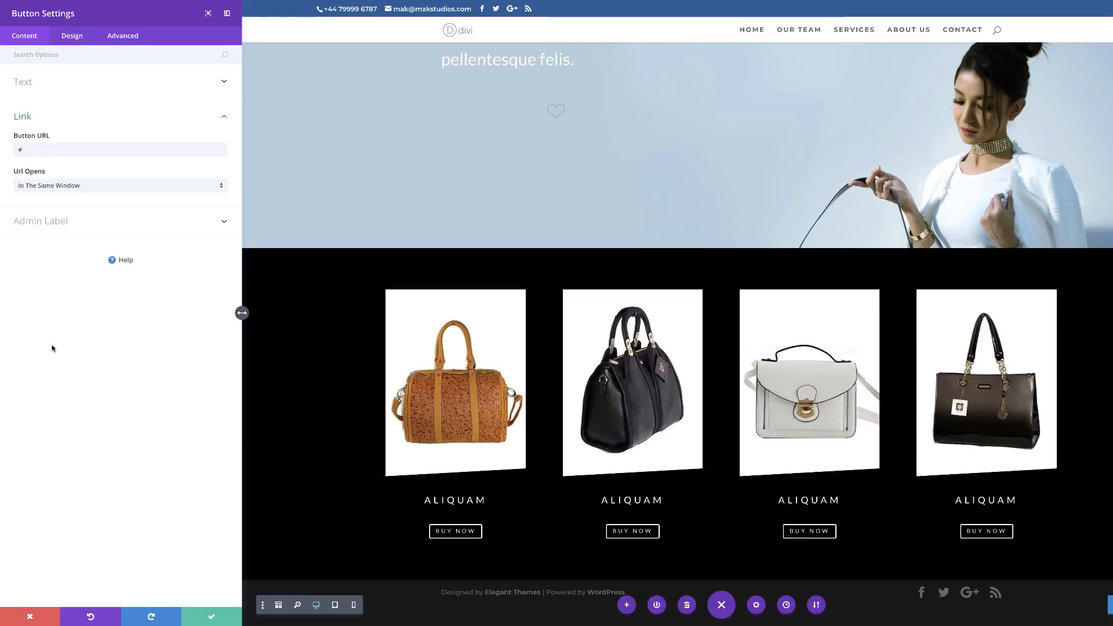
left_click(210, 619)
Give the handbag product row a Slide animation with the direction set to Up
scroll(398, 513, "down", 1)
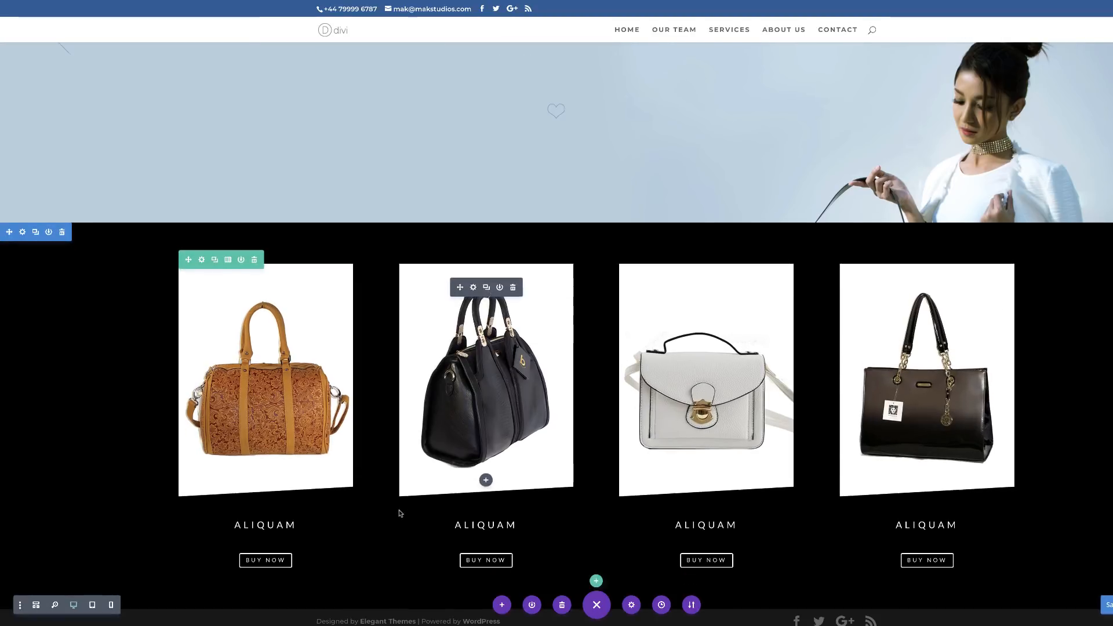
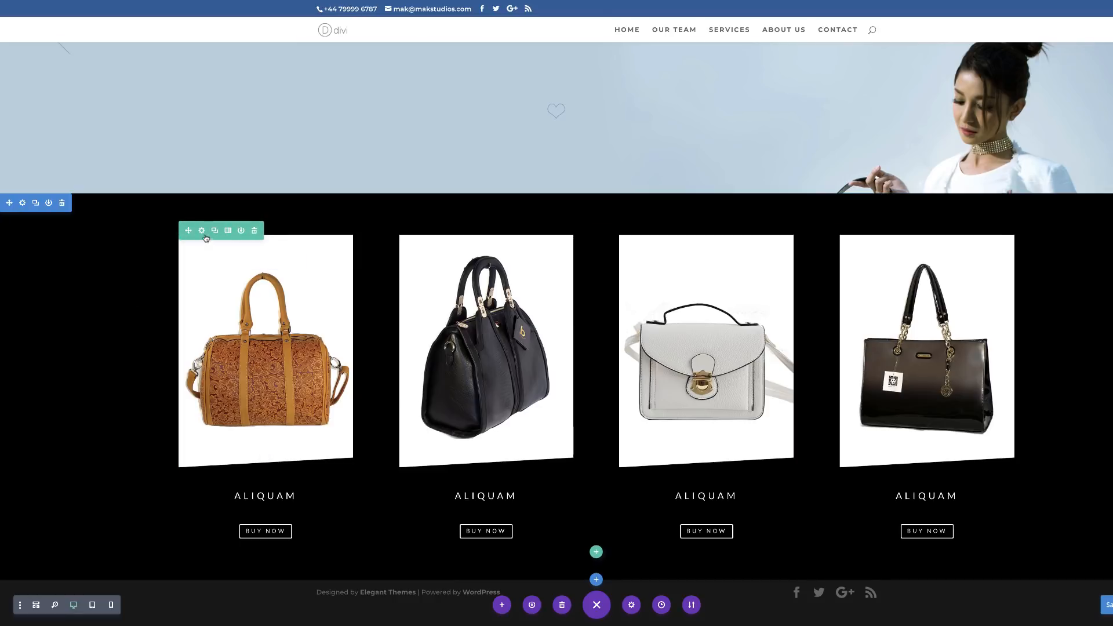
left_click(202, 231)
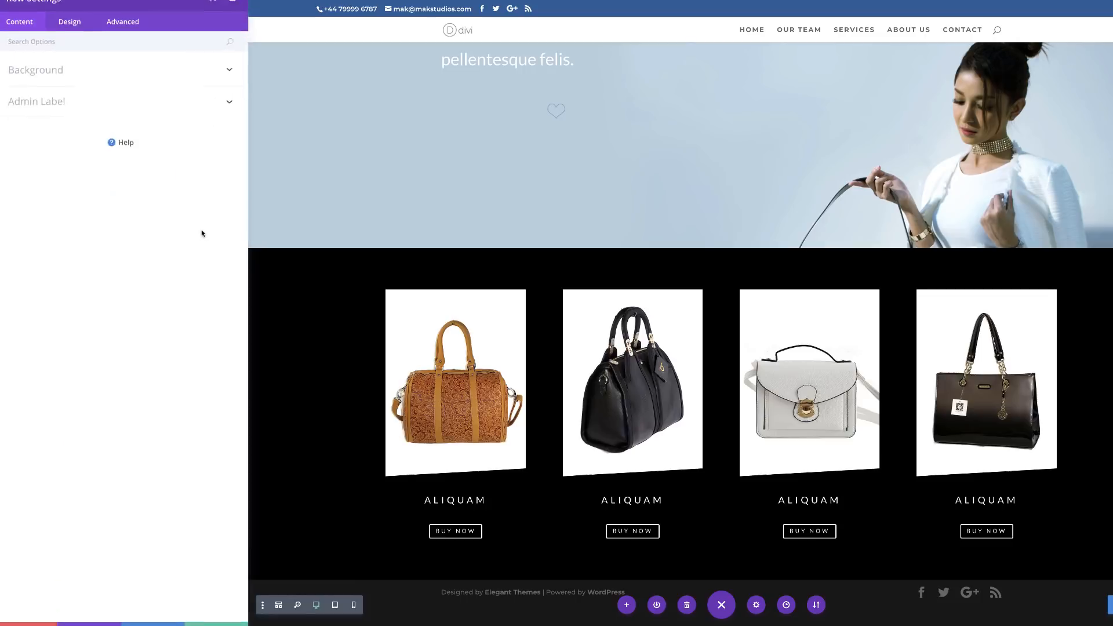
left_click(78, 39)
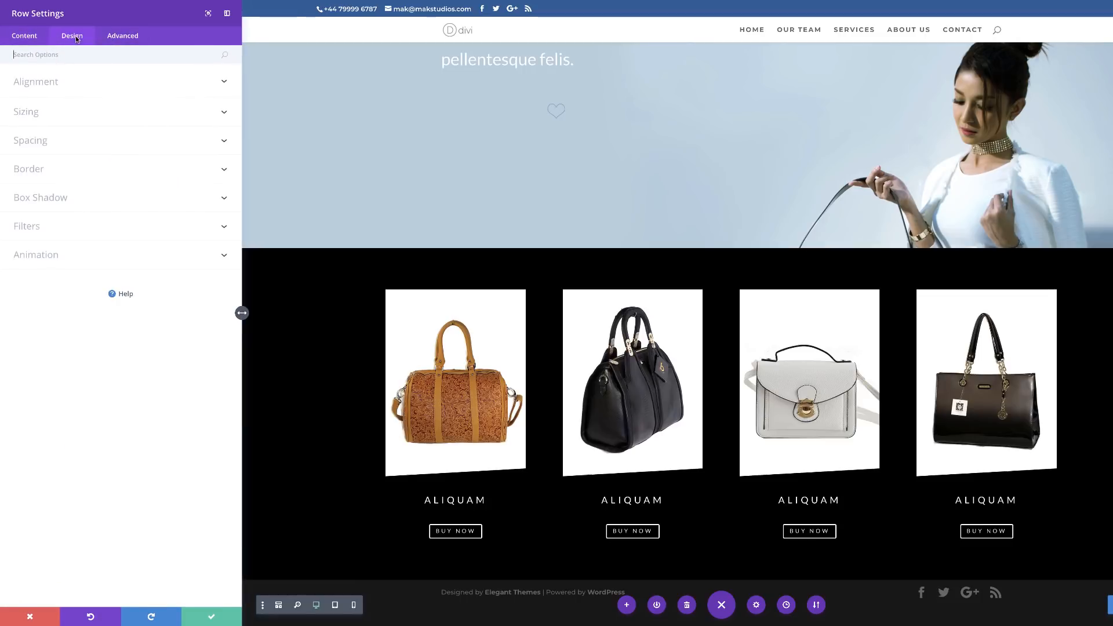
left_click(44, 255)
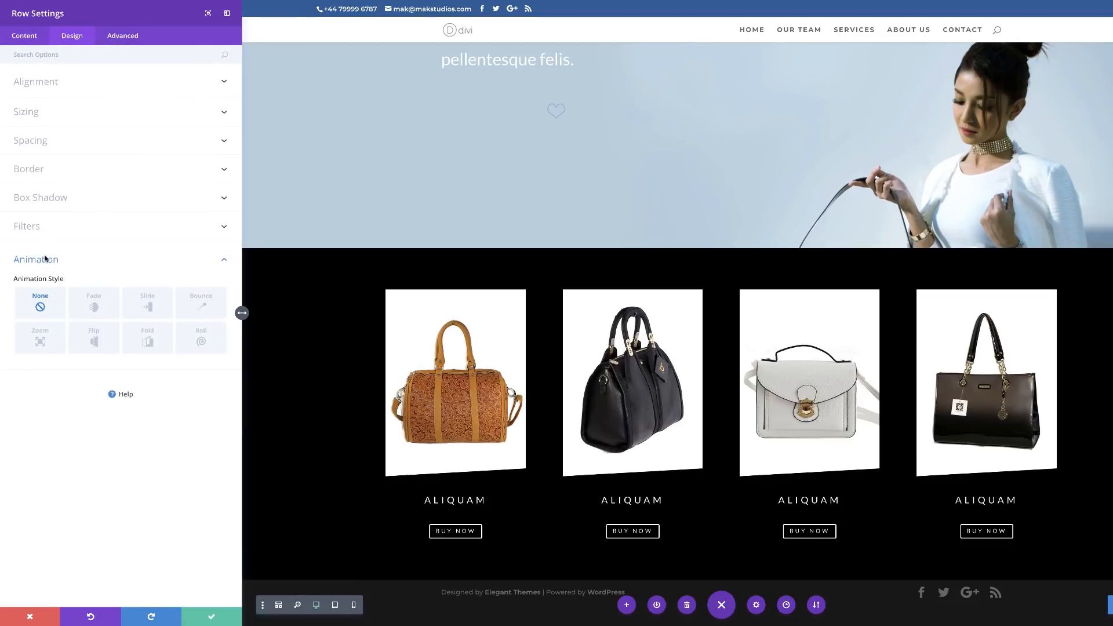
left_click(147, 303)
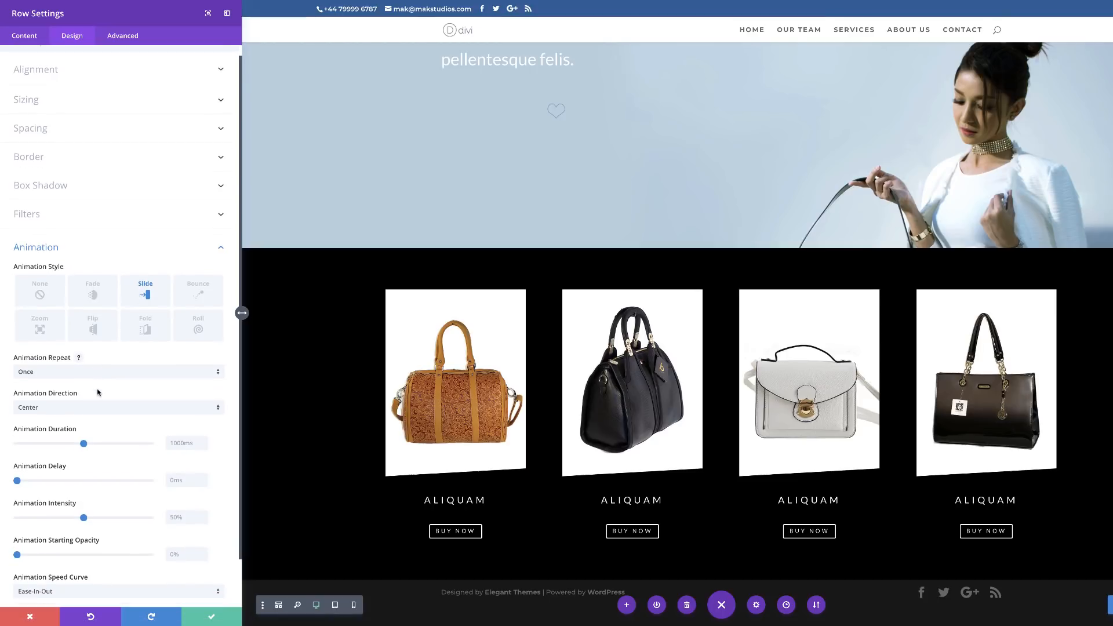
scroll(97, 390, "down", 1)
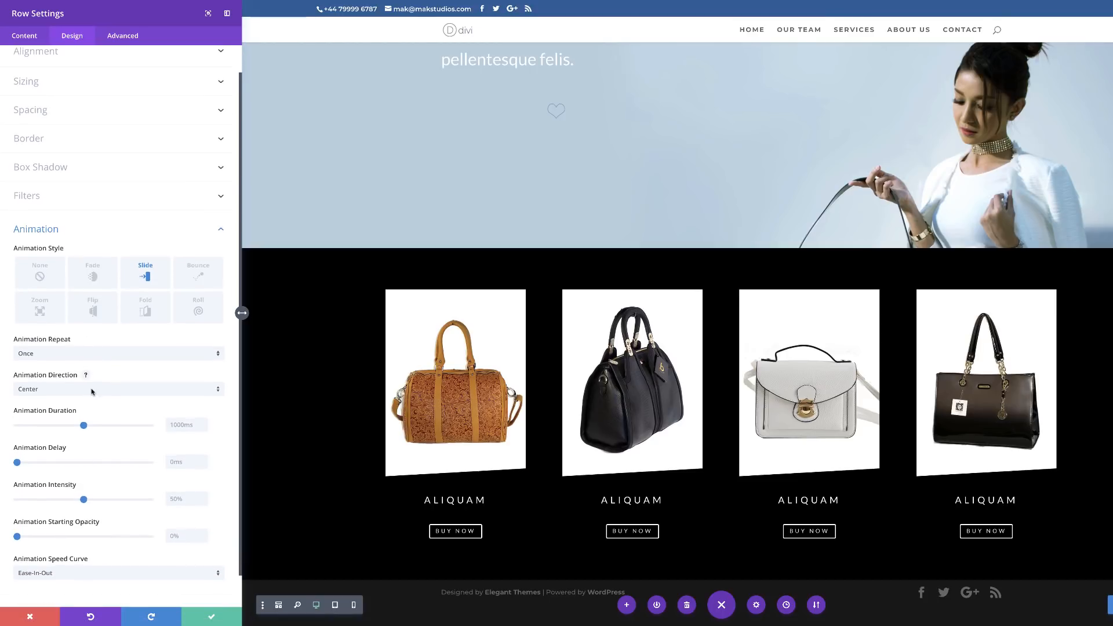
left_click(91, 392)
left_click(73, 446)
Set the row's animation duration to 1500ms and its delay to 300ms, and save the row settings
left_click_drag(84, 426, 117, 428)
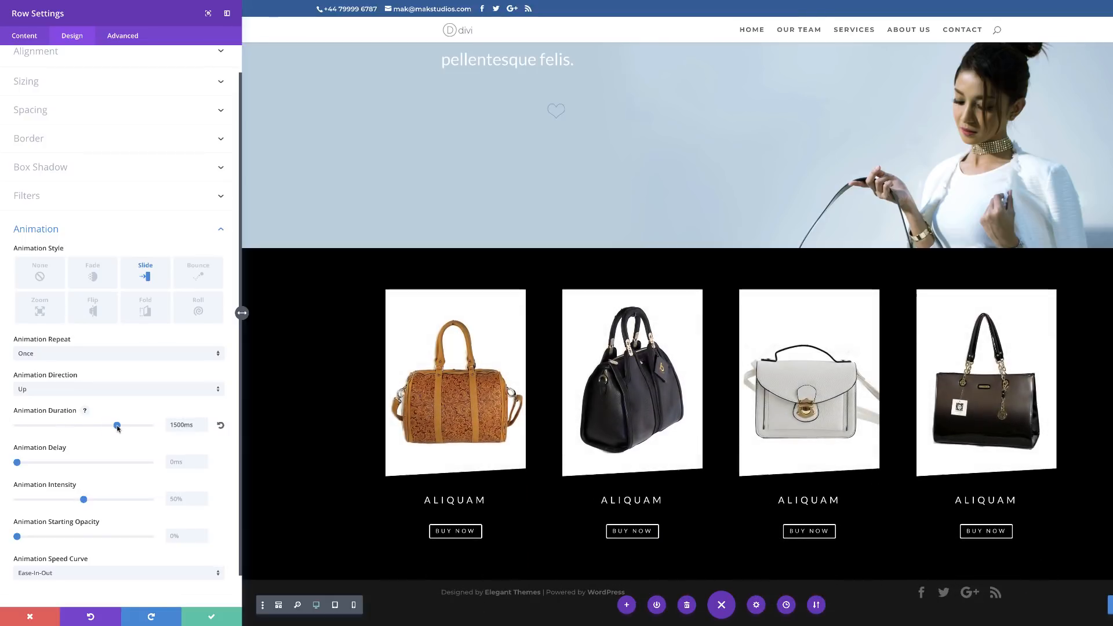
left_click_drag(16, 463, 31, 463)
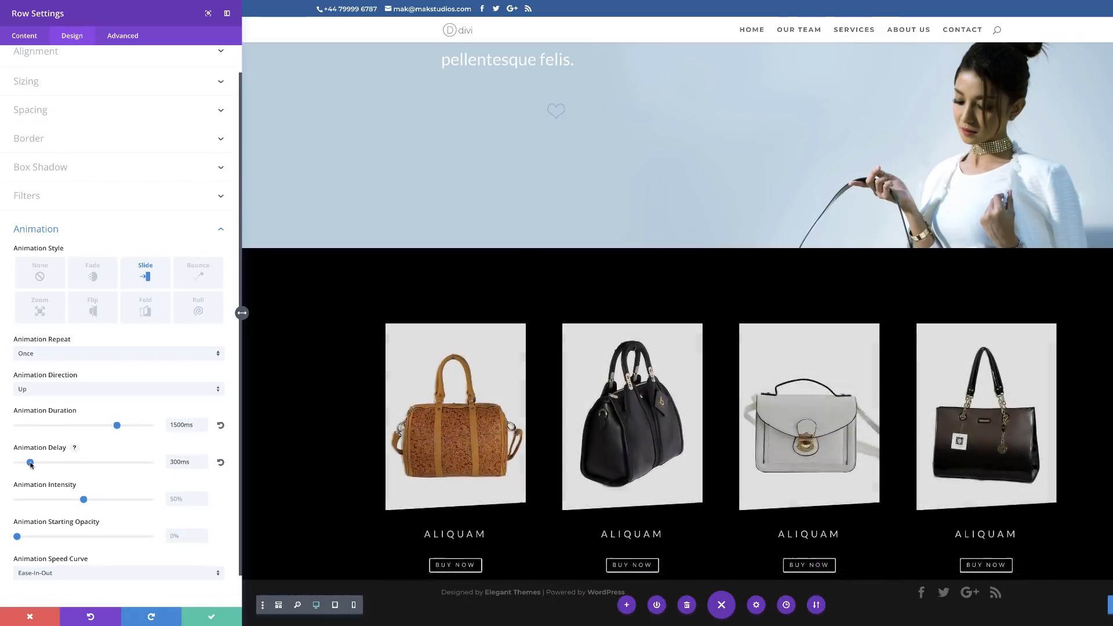
left_click(212, 614)
Add a bottom divider to the hero section using the first slanted style, sloping down from left to right
scroll(149, 467, "down", 1)
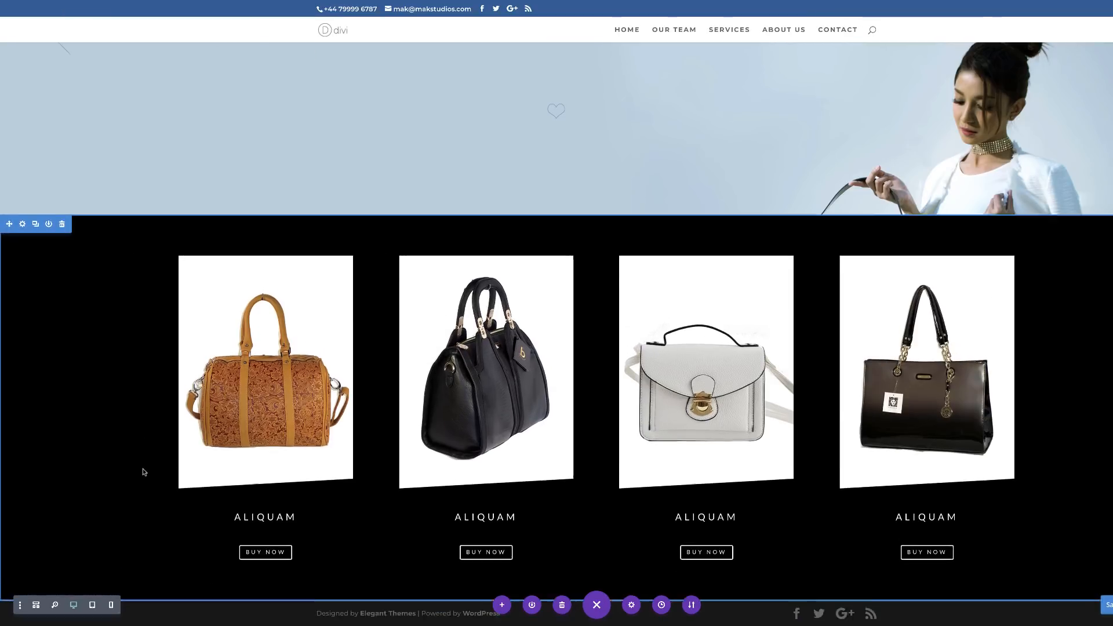
scroll(143, 470, "up", 5)
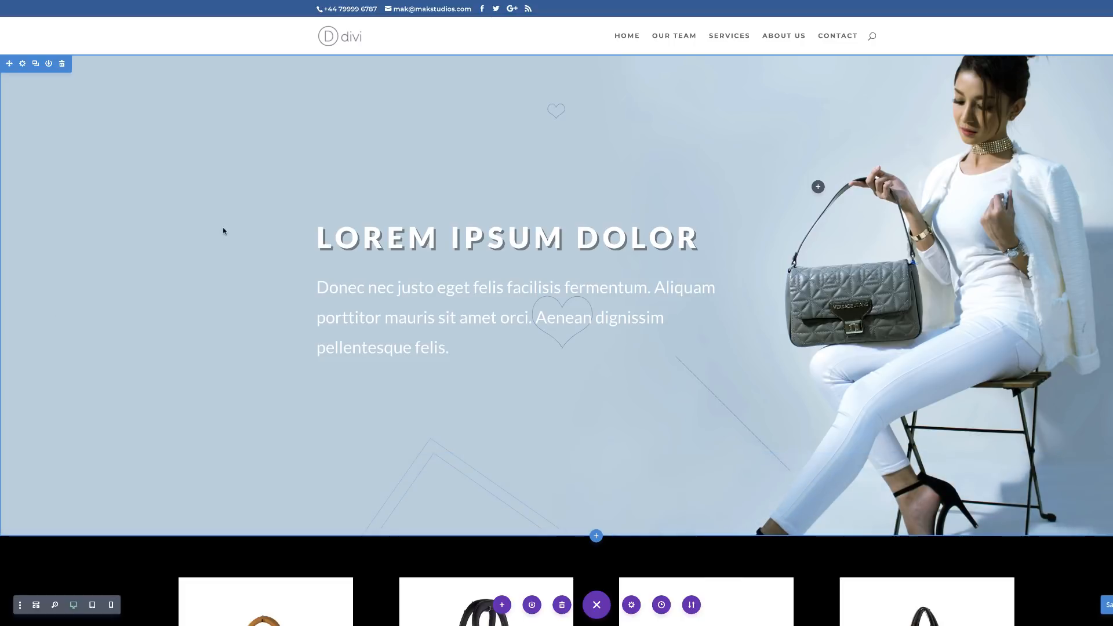
left_click(23, 64)
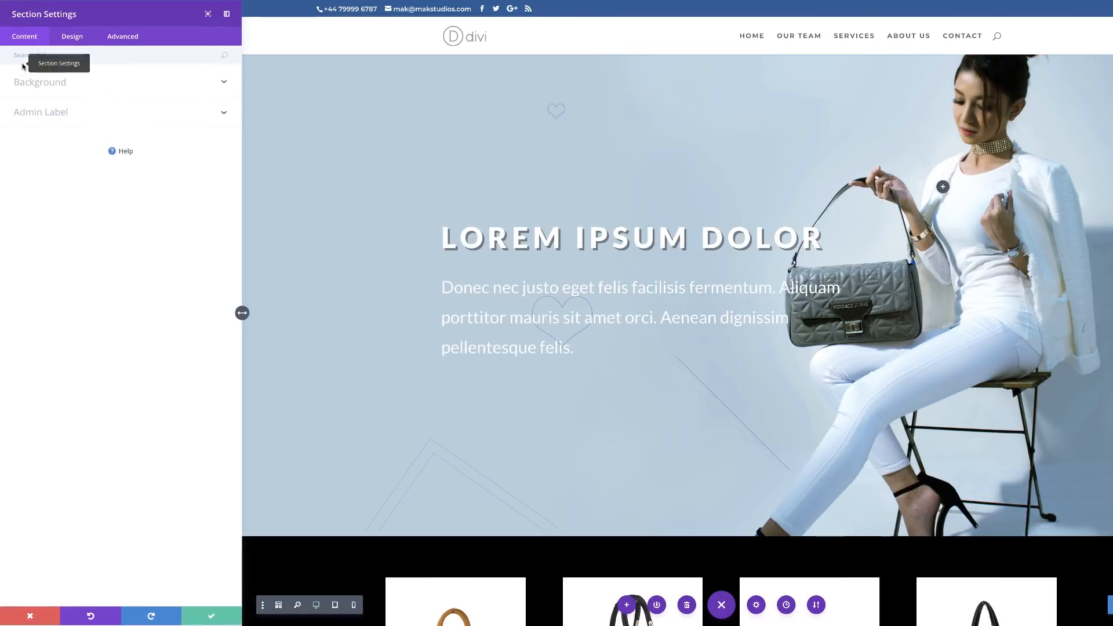
left_click(74, 36)
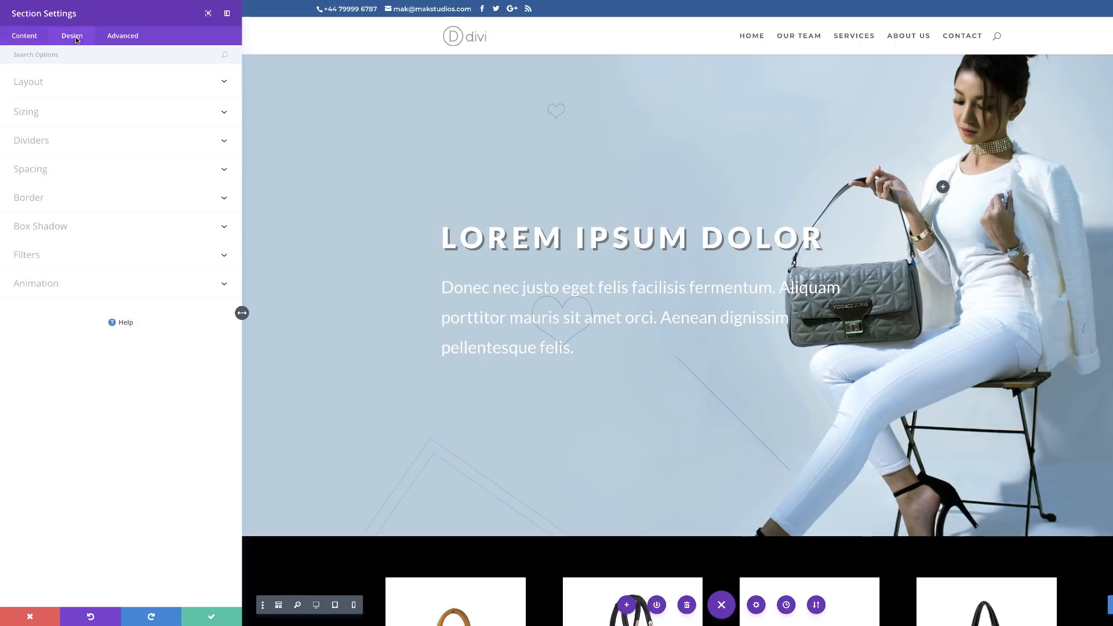
left_click(45, 145)
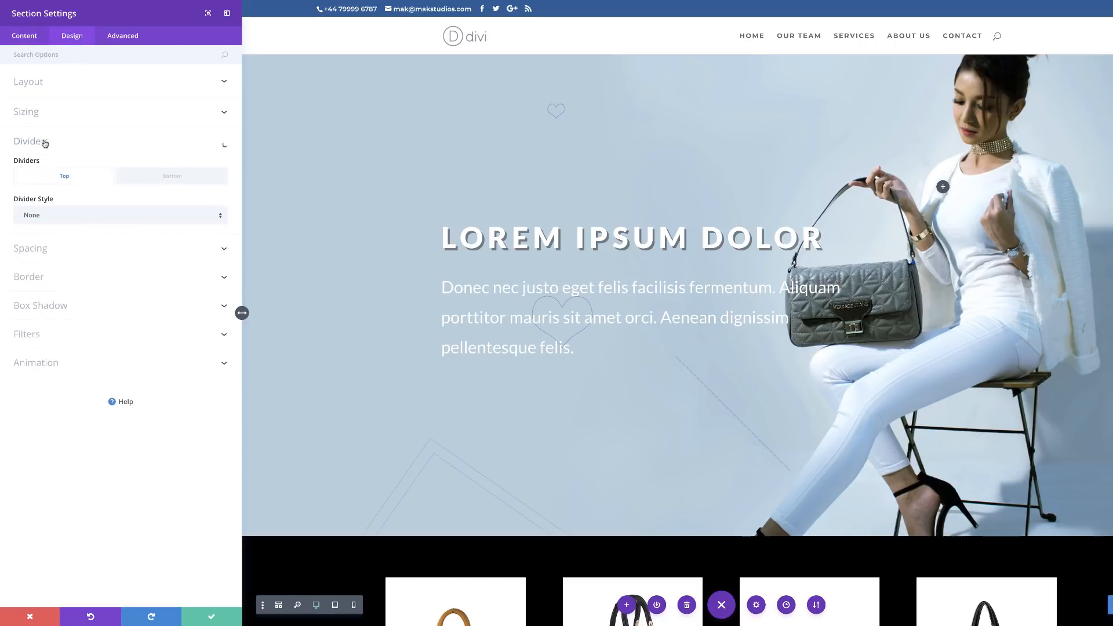
scroll(565, 364, "down", 5)
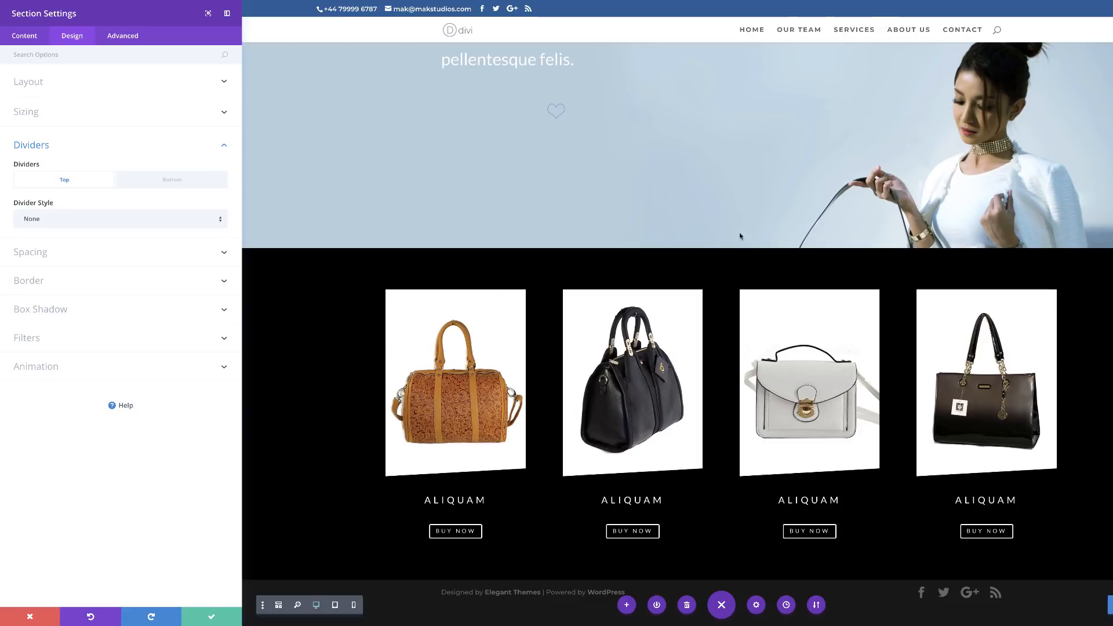
left_click(163, 181)
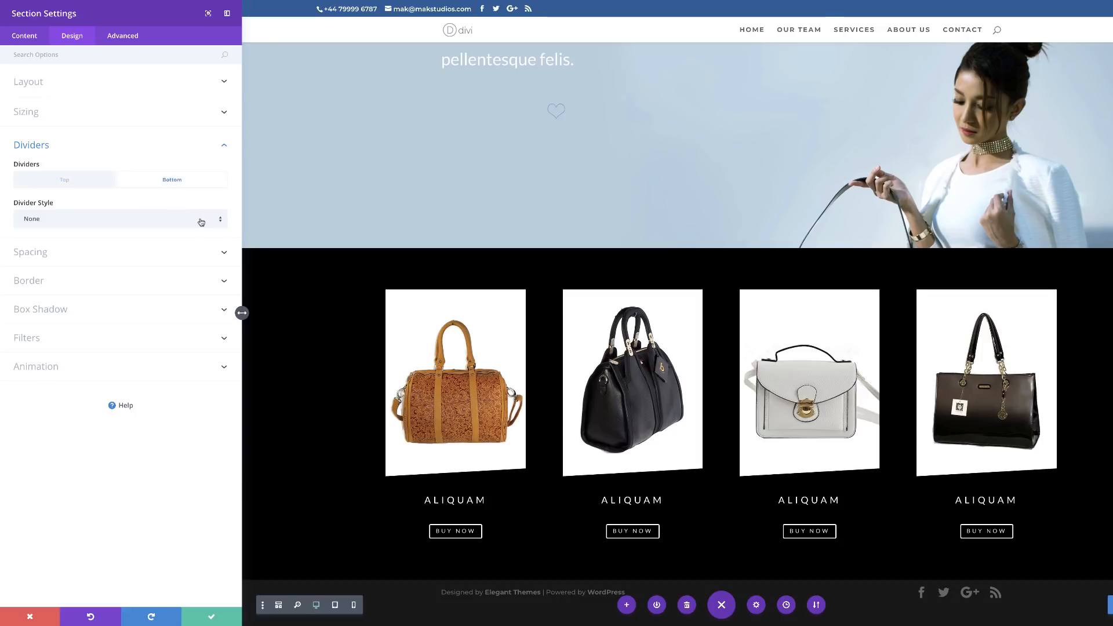
left_click(199, 219)
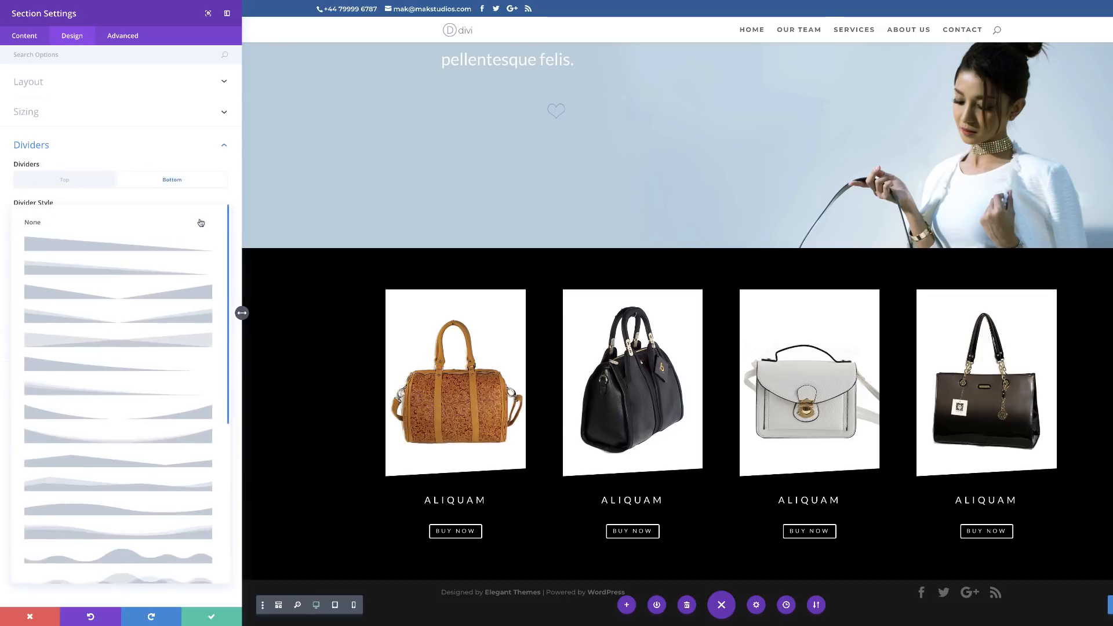
left_click(149, 250)
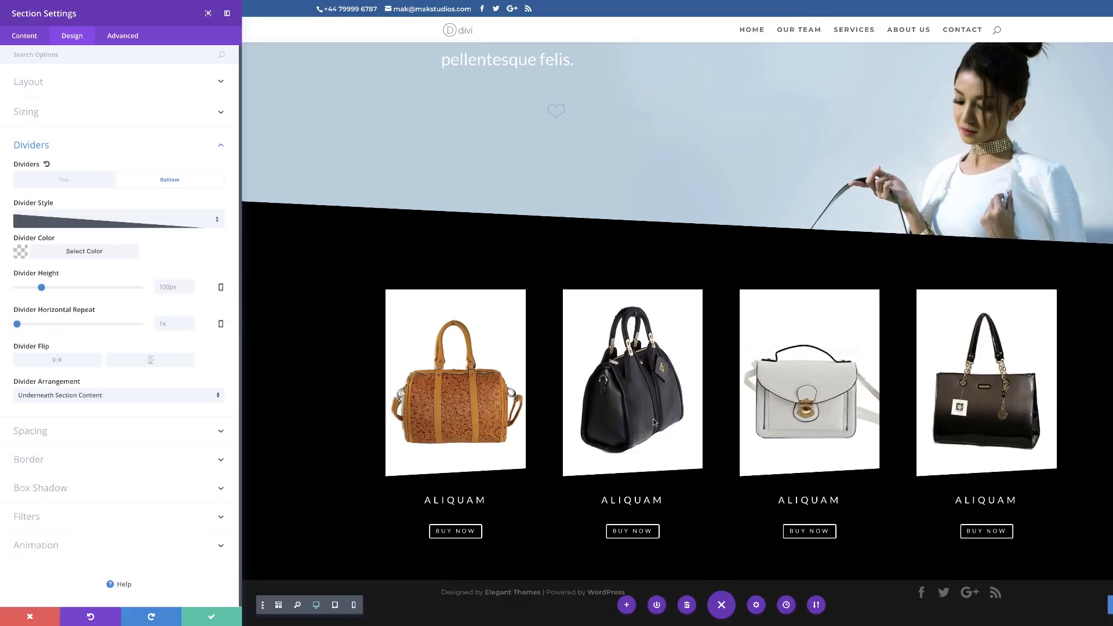
Review the slanted divider along the hero section's bottom edge and save the section settings
scroll(654, 421, "up", 5)
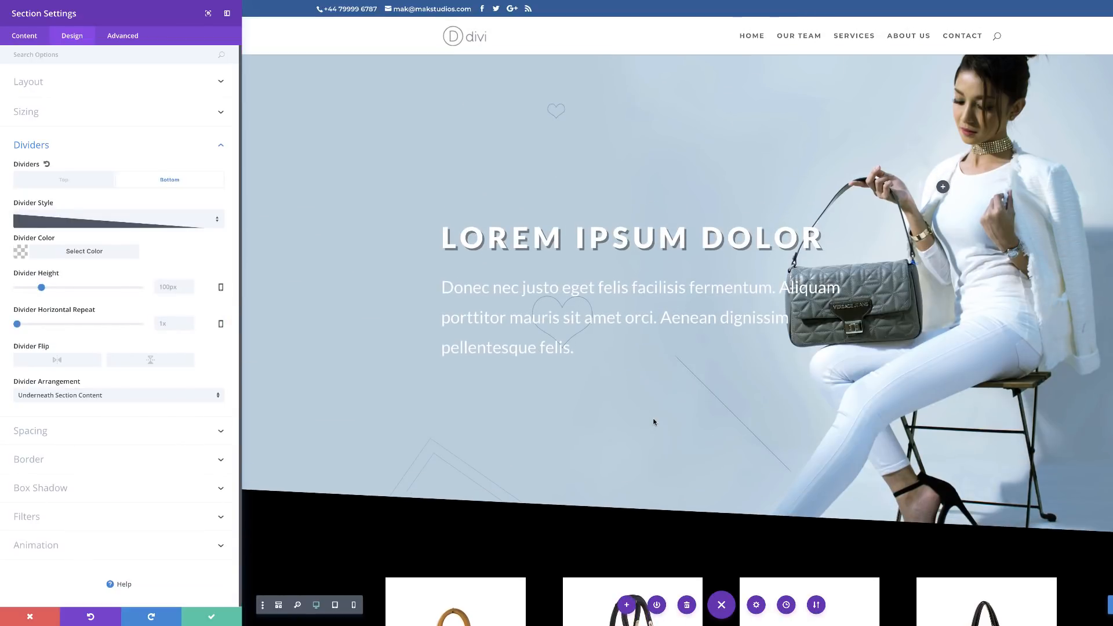
scroll(653, 421, "down", 5)
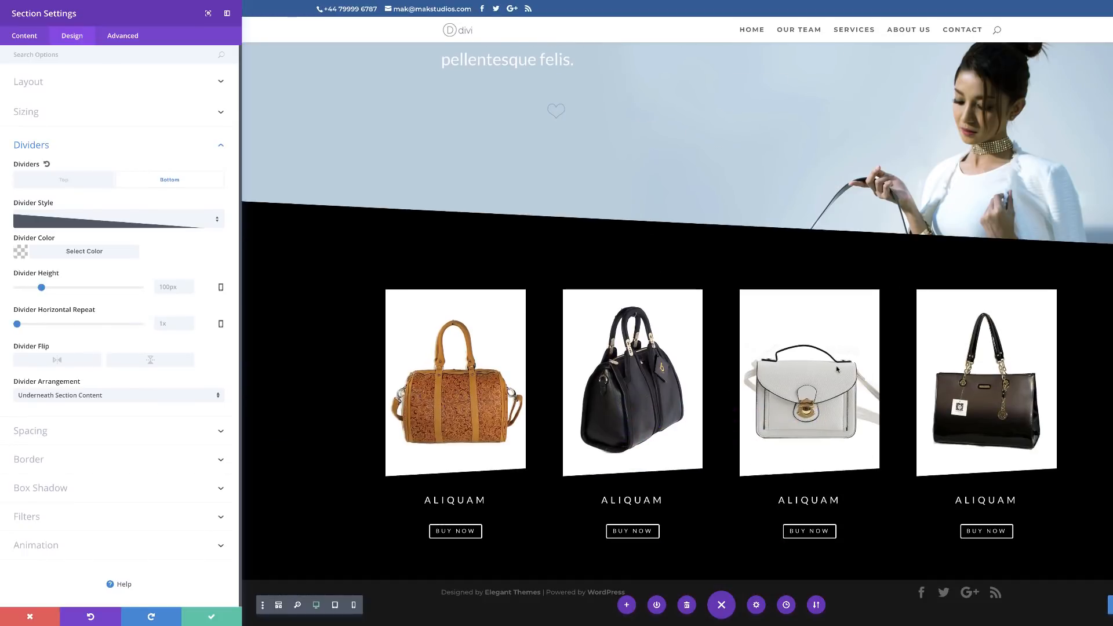
left_click(220, 616)
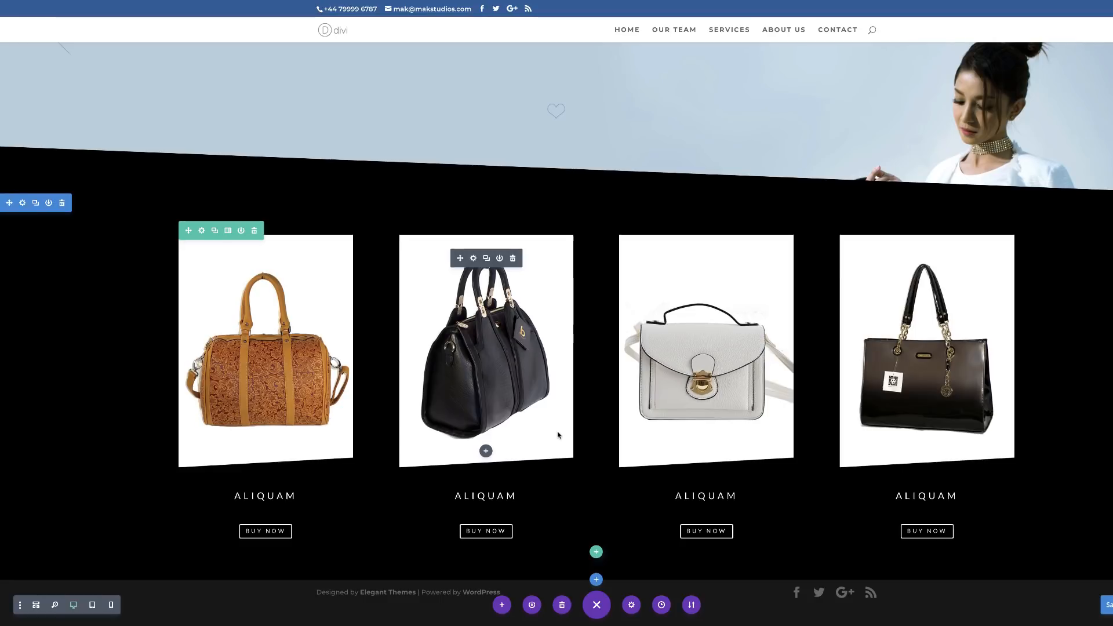
Insert a regular section below the handbag products with a single-column row containing a Text module
left_click(595, 578)
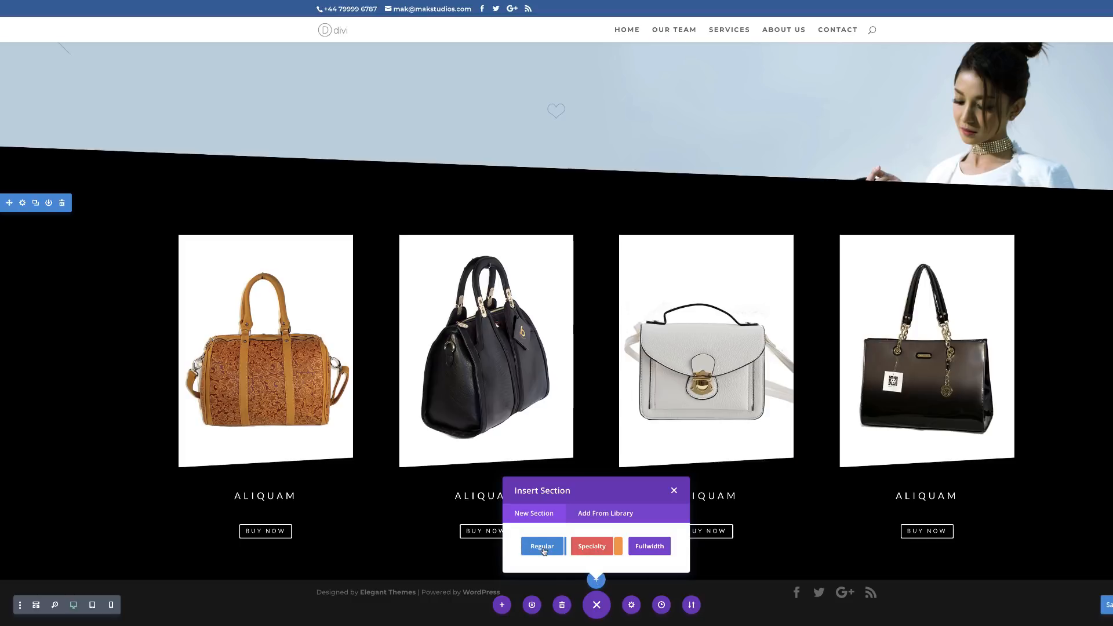
left_click(543, 546)
scroll(446, 559, "down", 1)
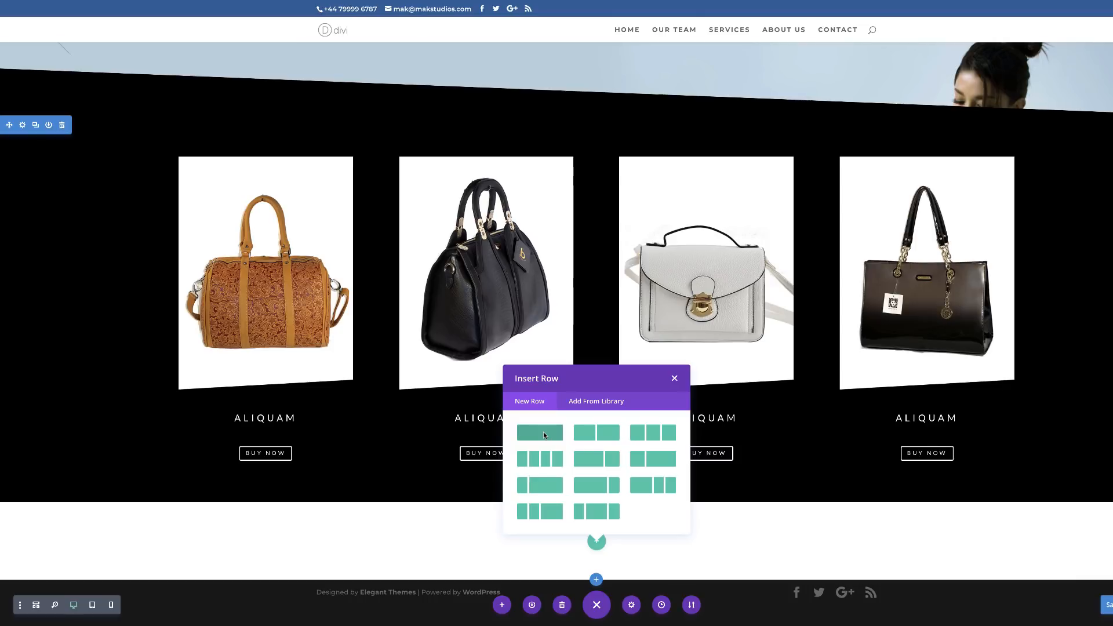
left_click(544, 434)
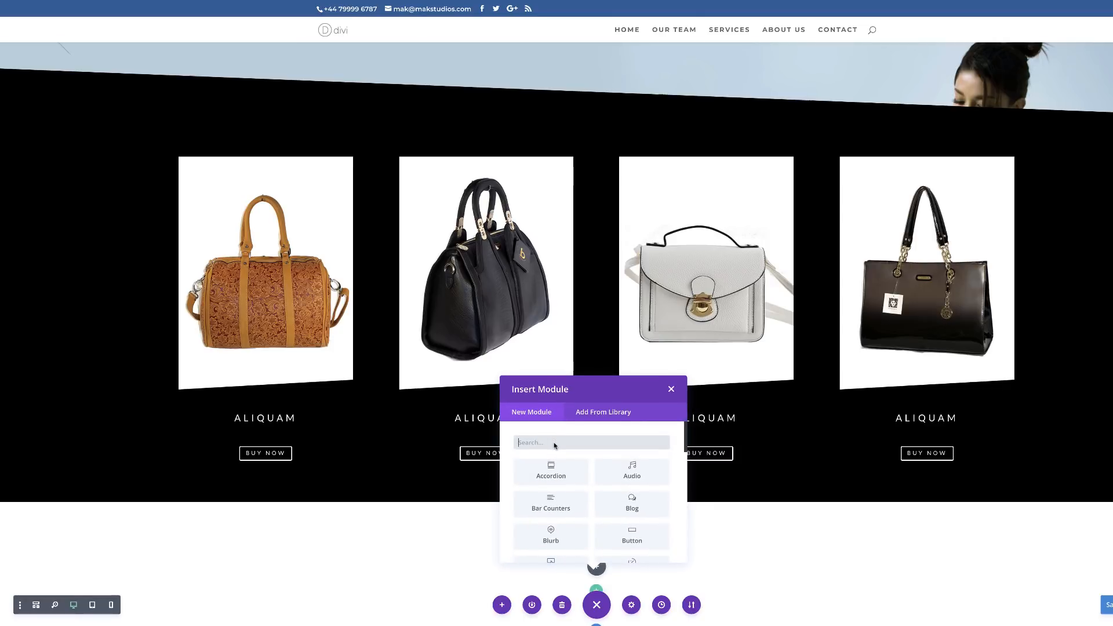
type("te")
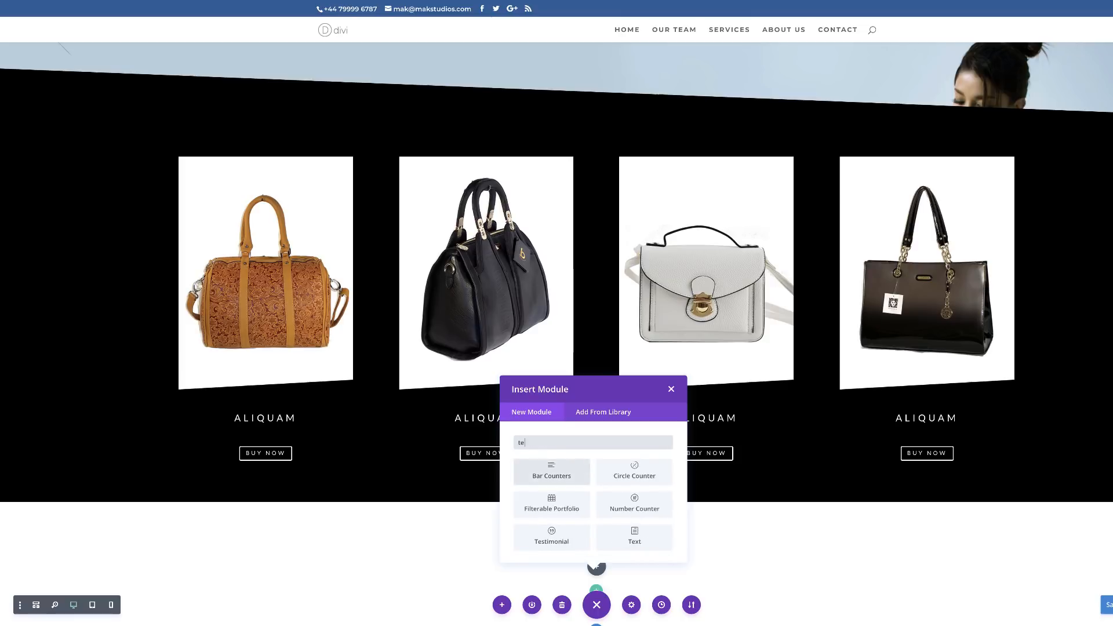
type("xt")
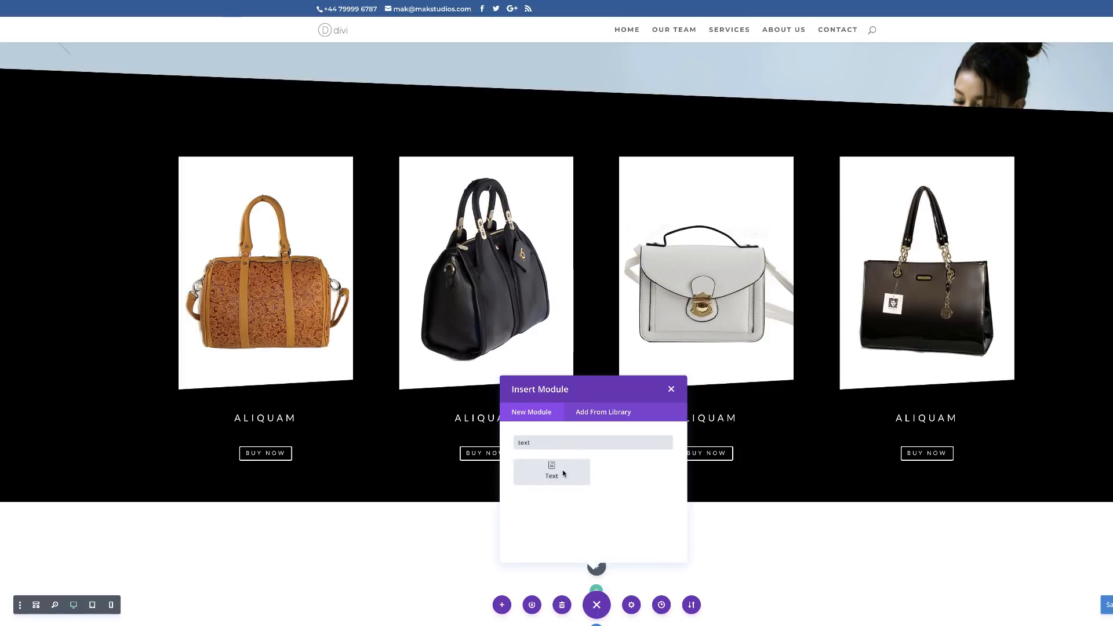
left_click(562, 473)
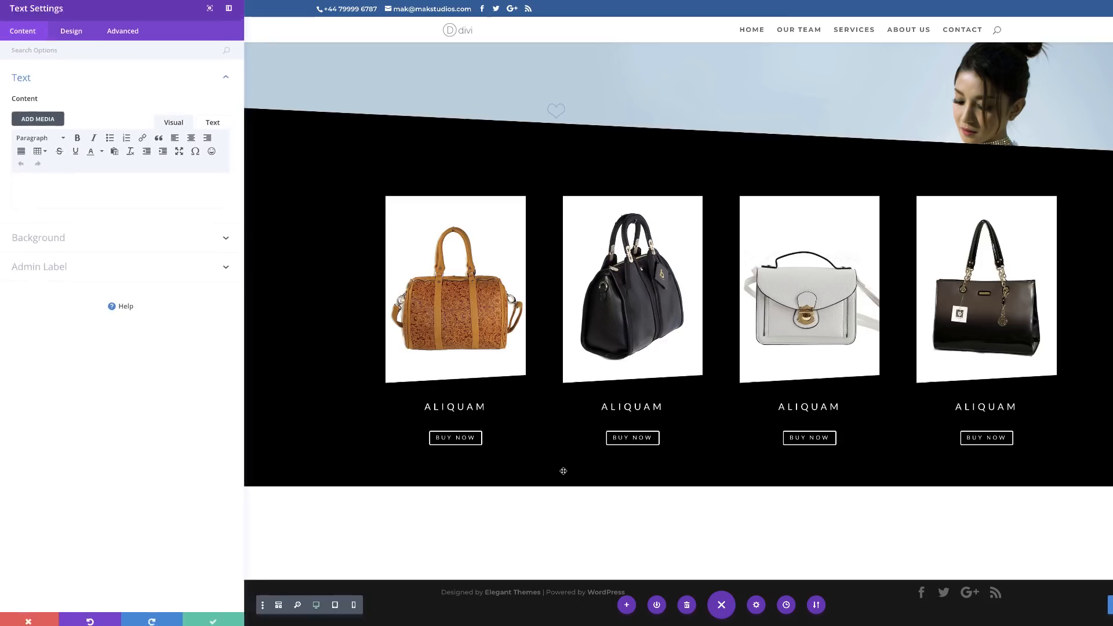
Enter NEW COLLECTION COMING SOON as the content of the new text module
left_click(66, 186)
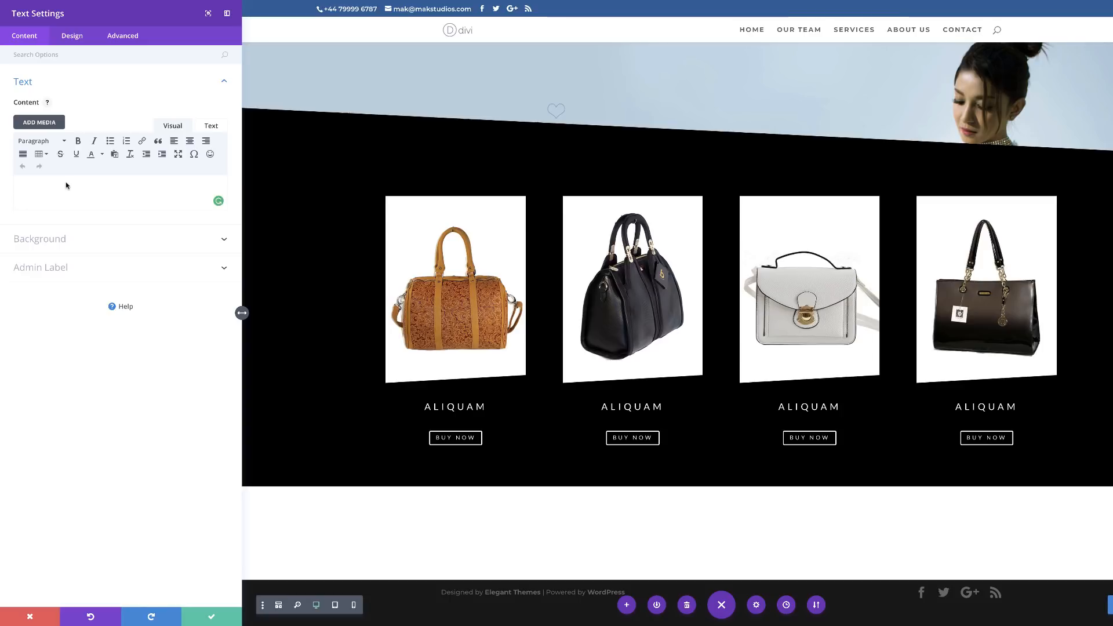
type("NEW COLLEC")
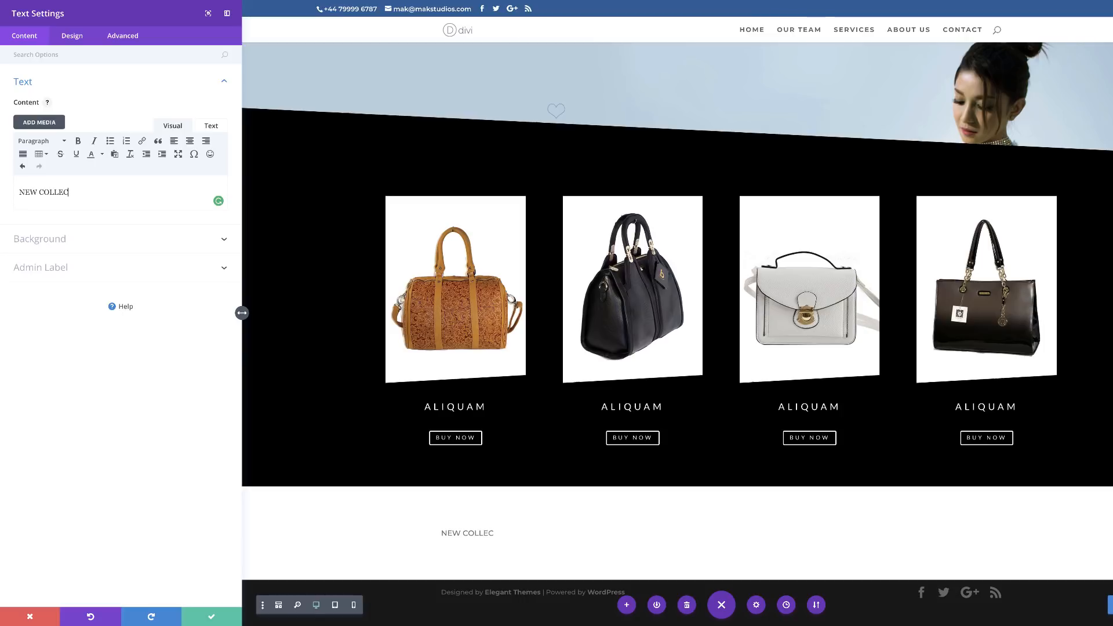
type("TION COMING SOON")
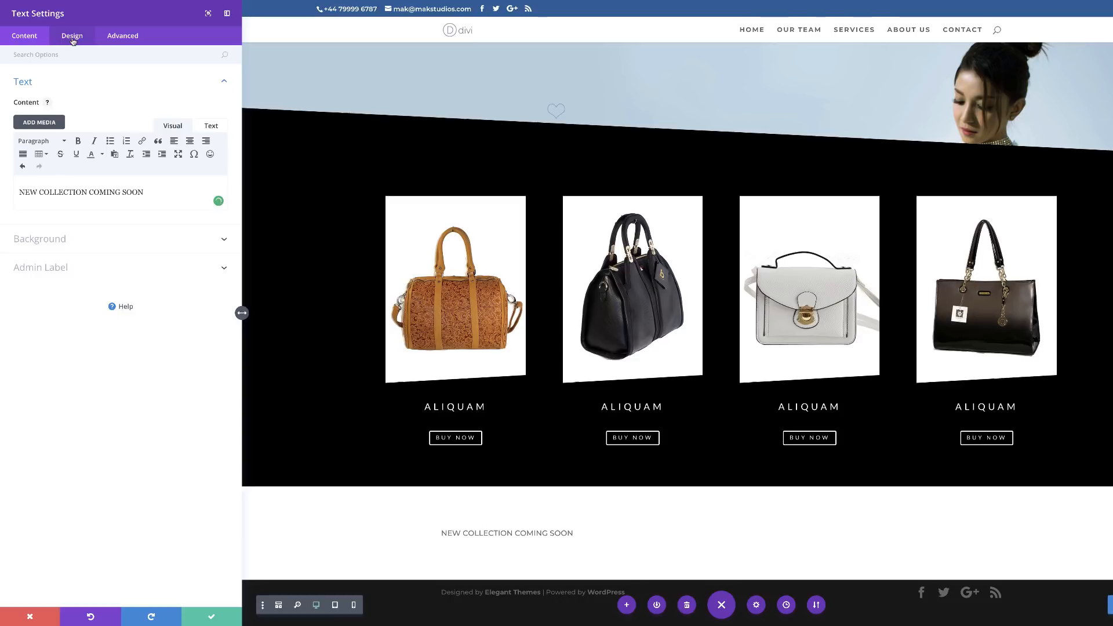
Centre the new module's text and set its font to Lato
left_click(72, 36)
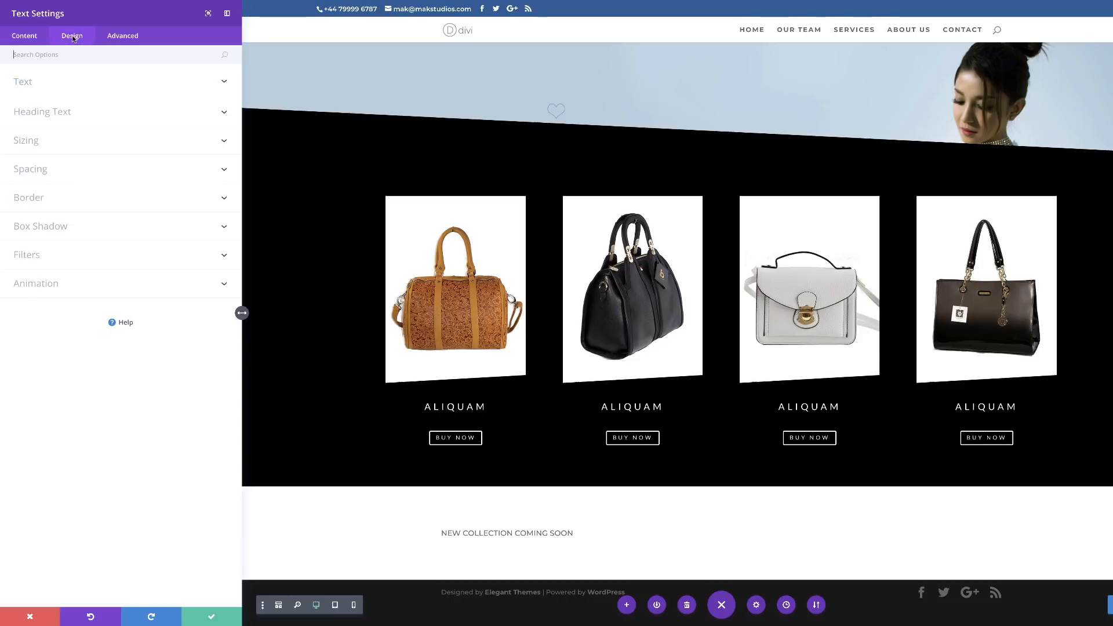
left_click(38, 87)
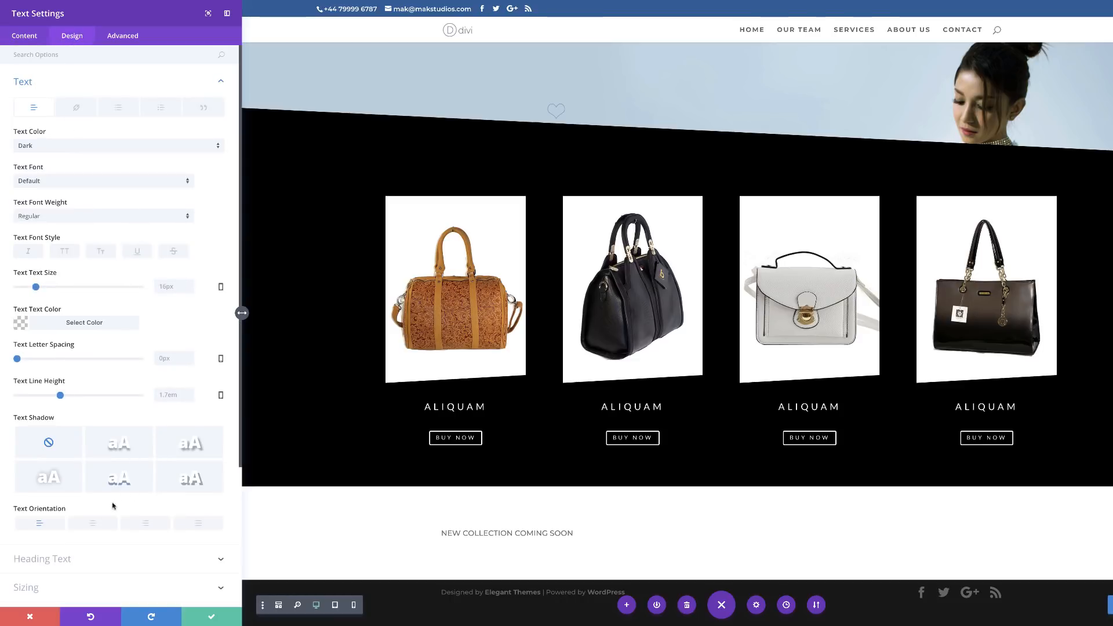
left_click(95, 524)
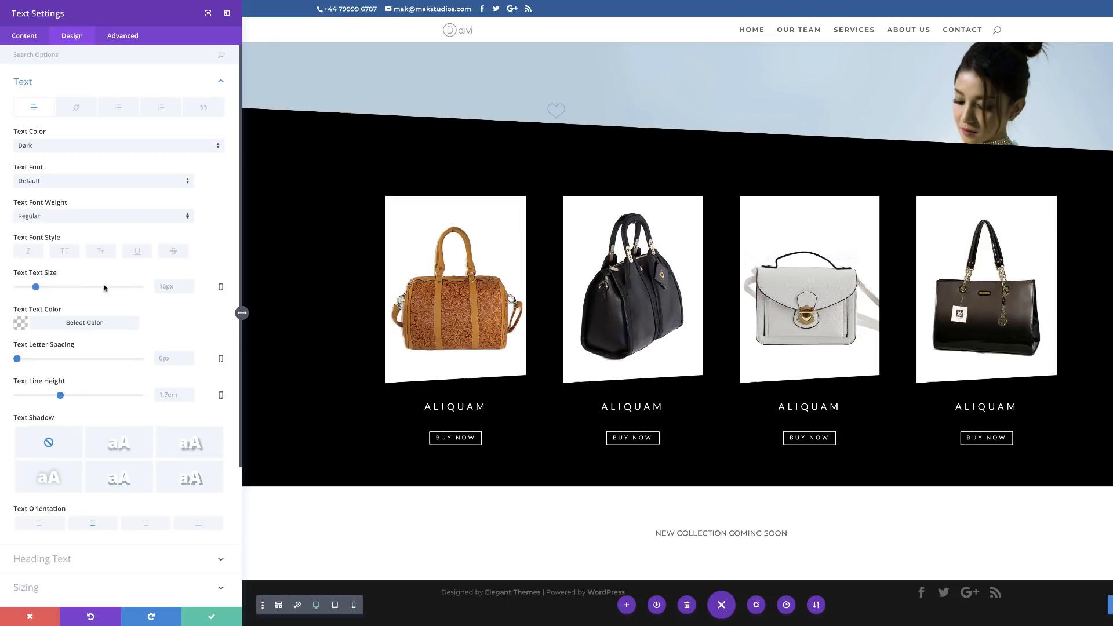
left_click(40, 181)
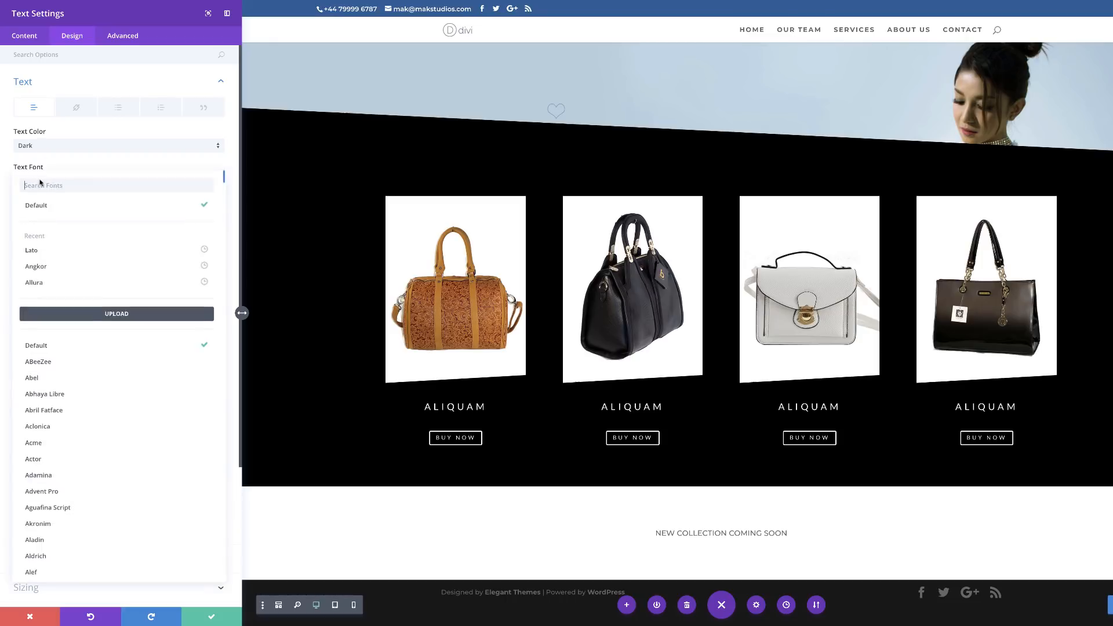
left_click(36, 253)
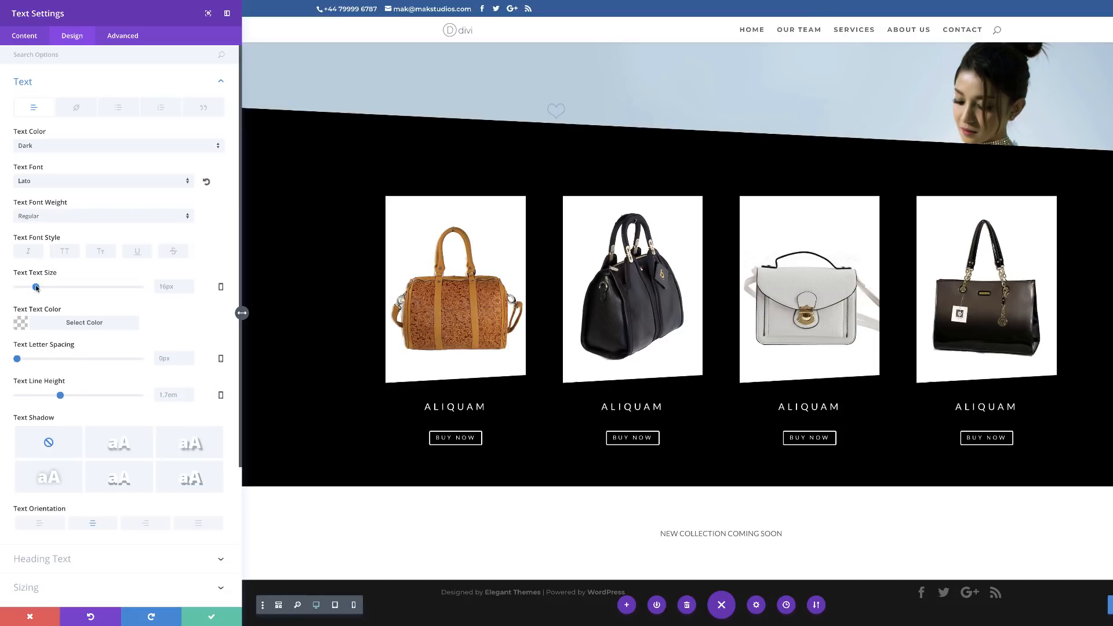
Set the text size to 42px, letter spacing to 10px and font weight to Light, and save the module
left_click_drag(39, 288, 68, 291)
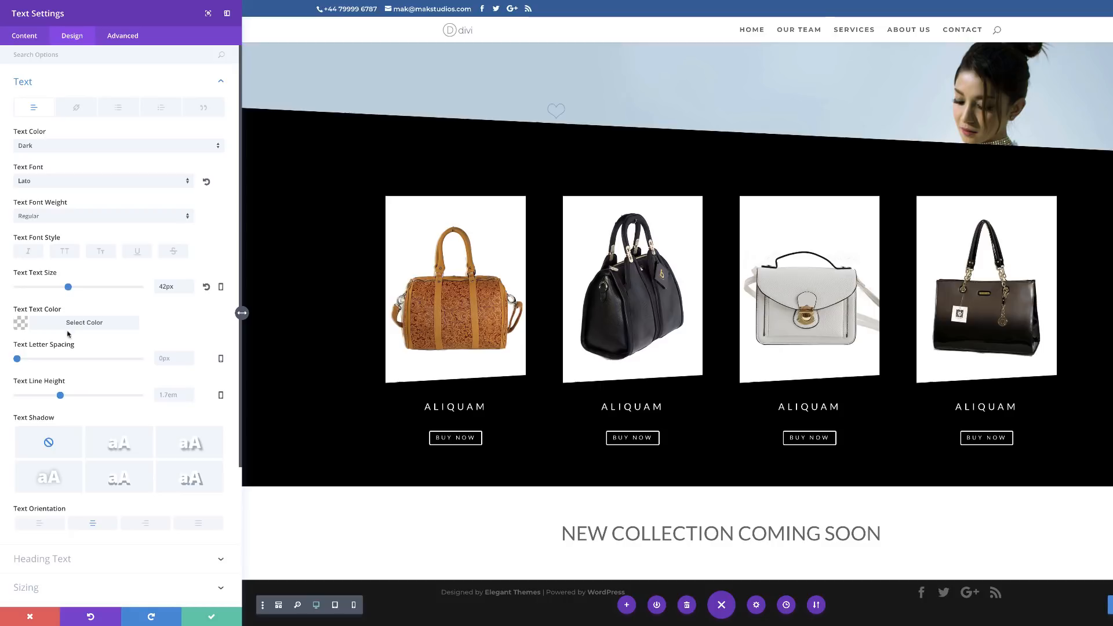
left_click_drag(17, 359, 30, 363)
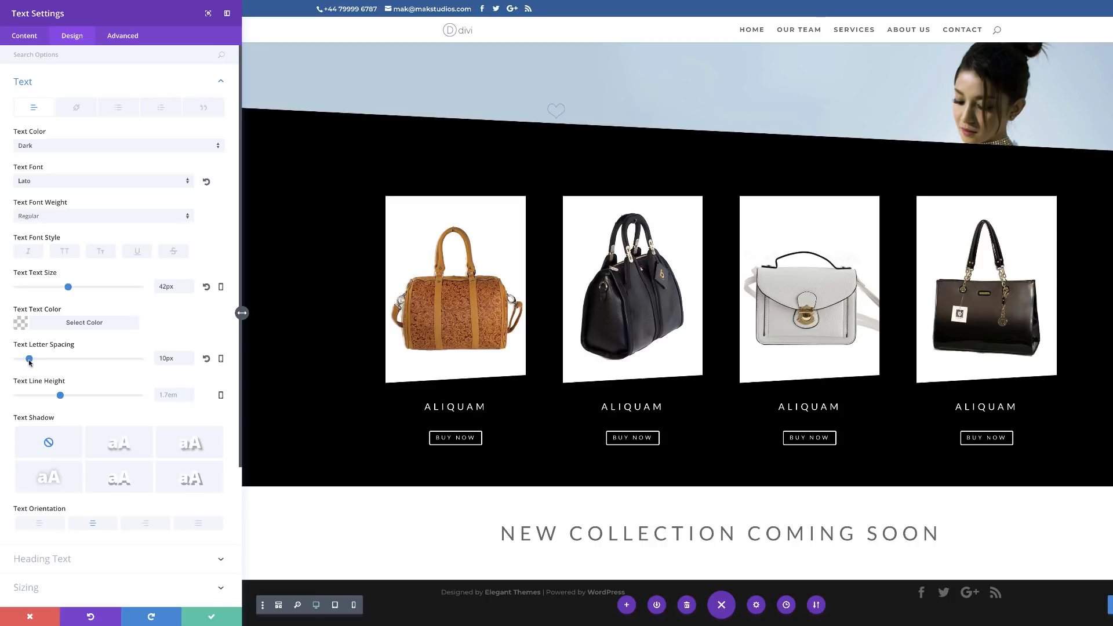
left_click(45, 217)
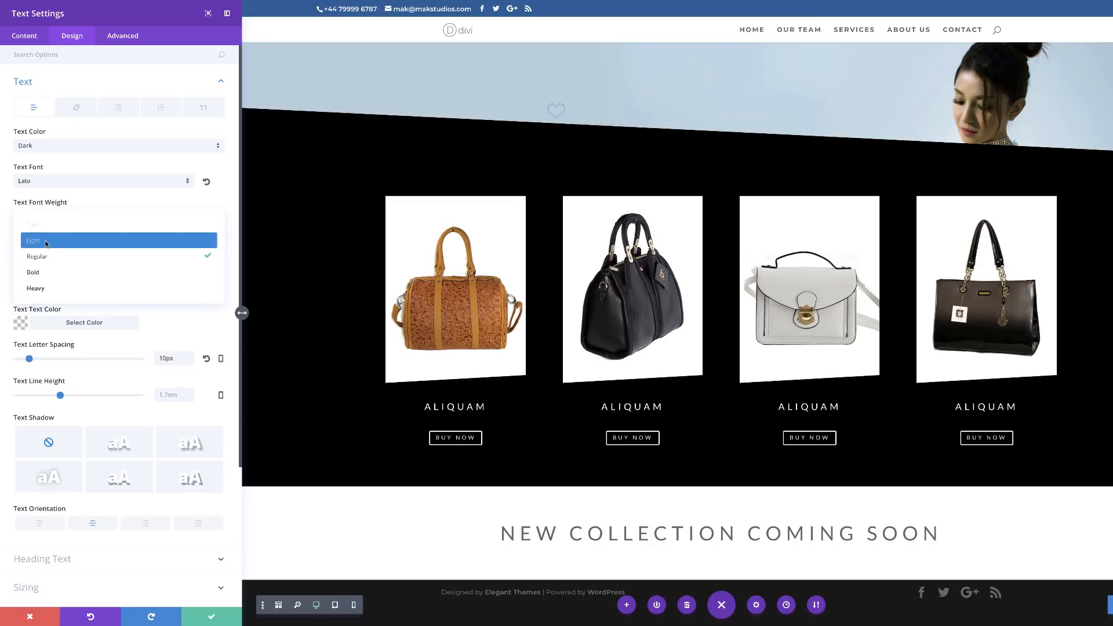
left_click(54, 241)
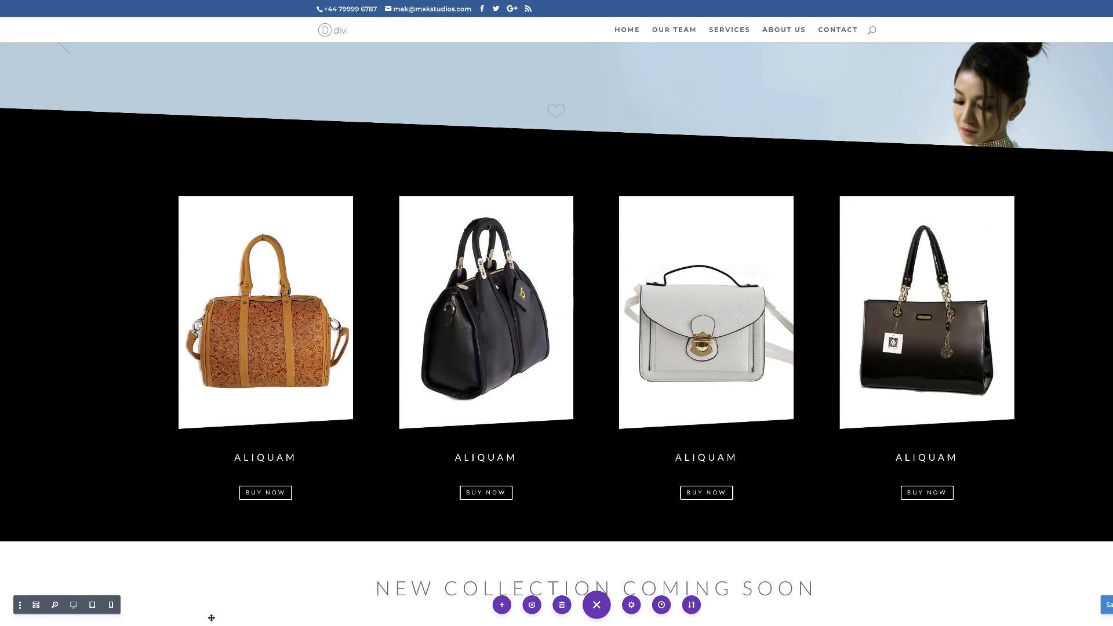
left_click(212, 617)
scroll(266, 568, "down", 1)
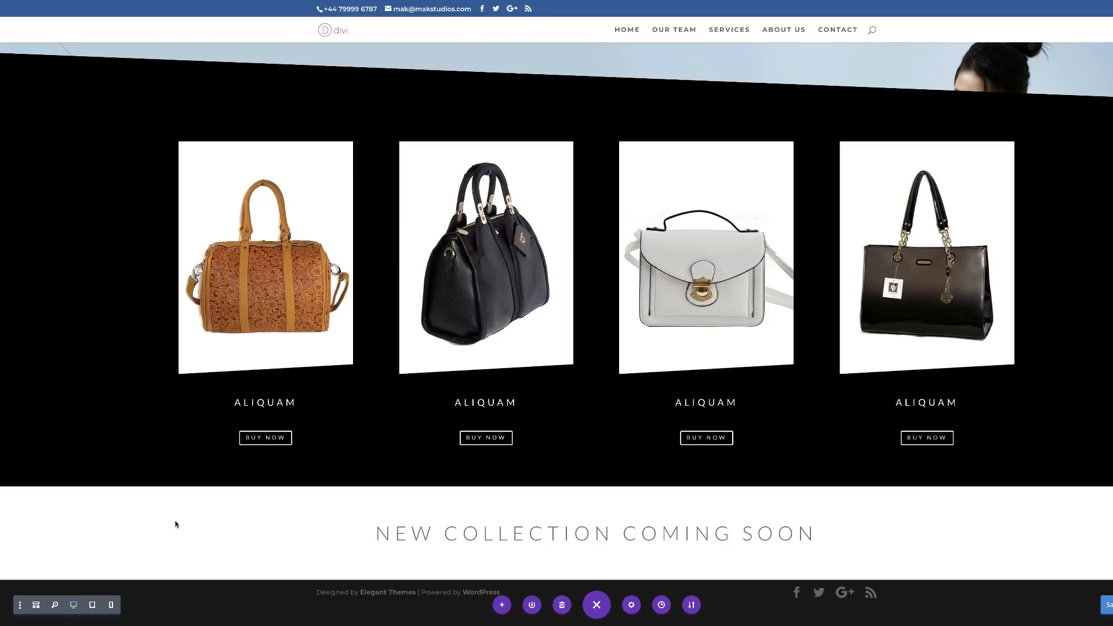
Give the new collection section the brown purse close-up from the media library as background image, with the blend mode set to Multiply
mouse_move(92, 510)
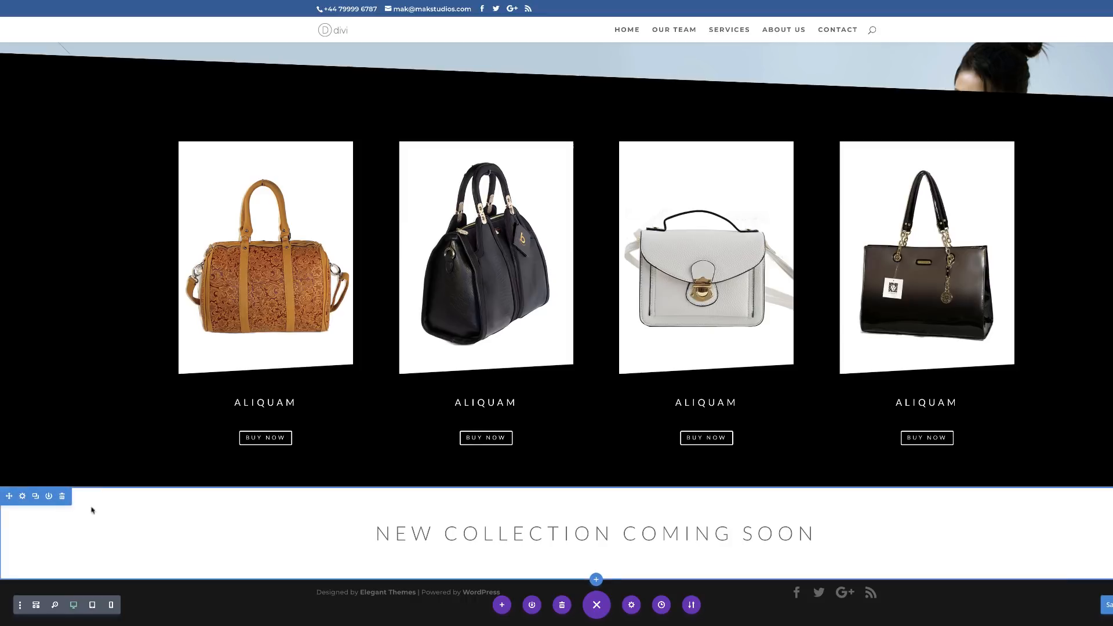
left_click(23, 497)
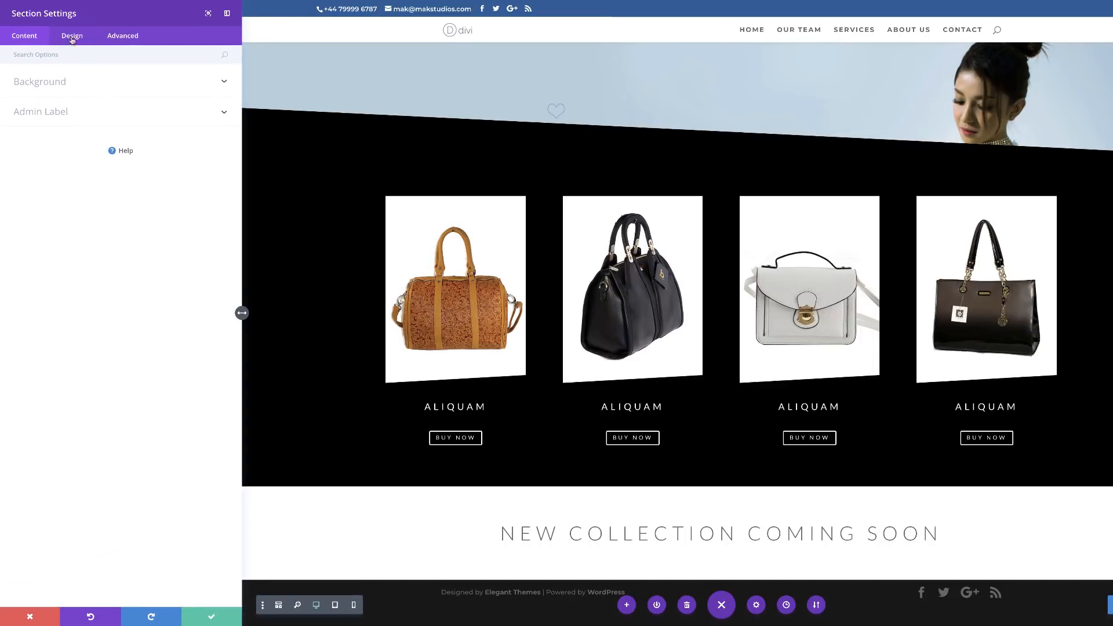
left_click(49, 84)
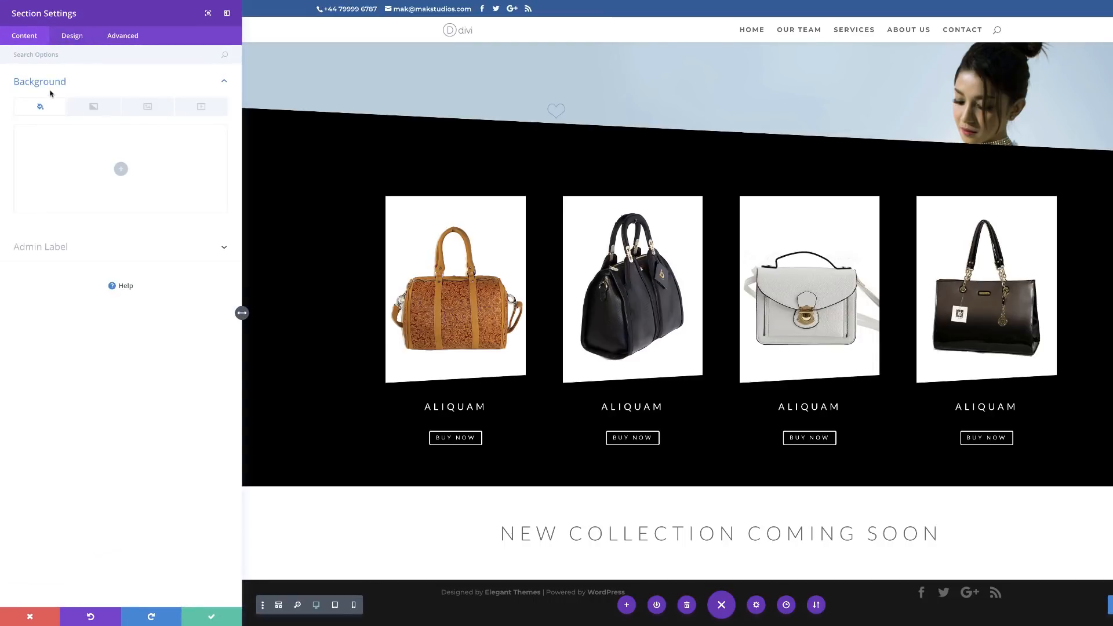
left_click(148, 108)
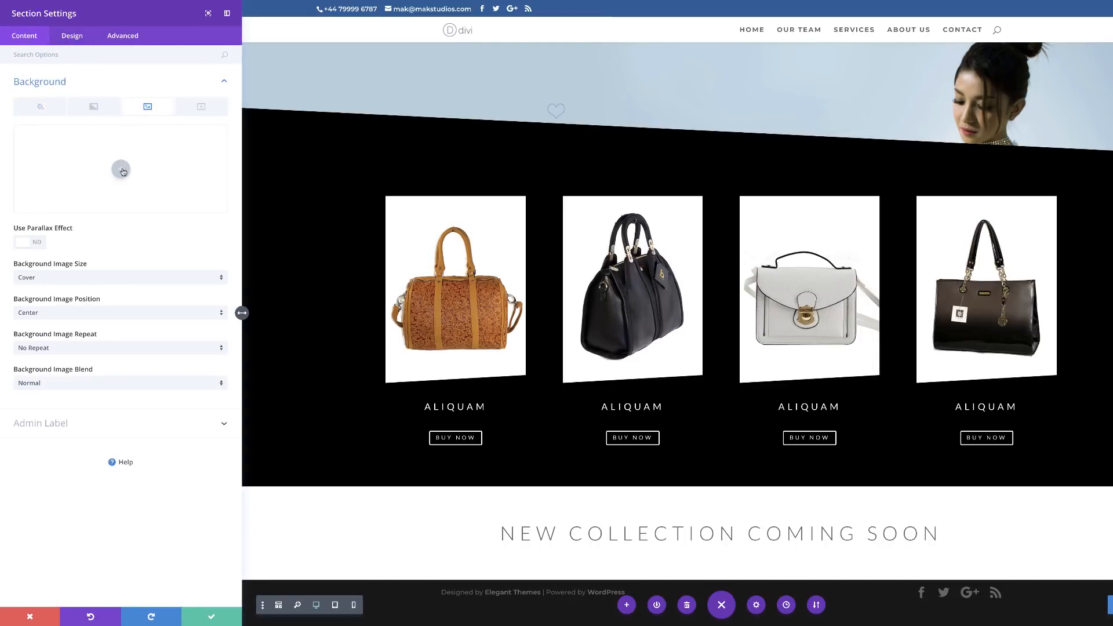
left_click(121, 169)
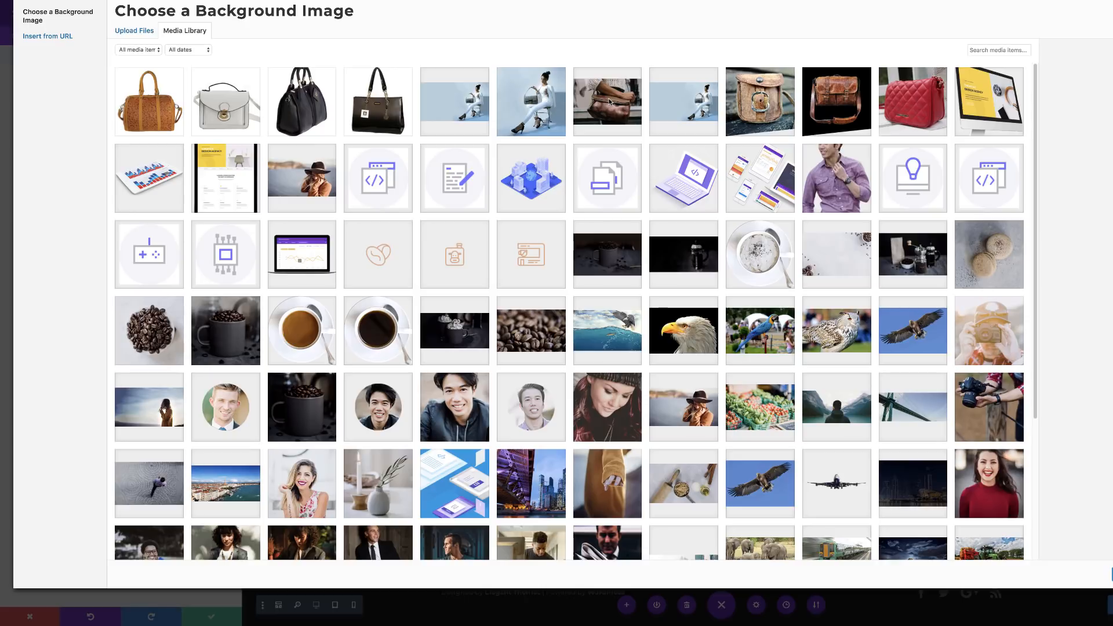
left_click(609, 101)
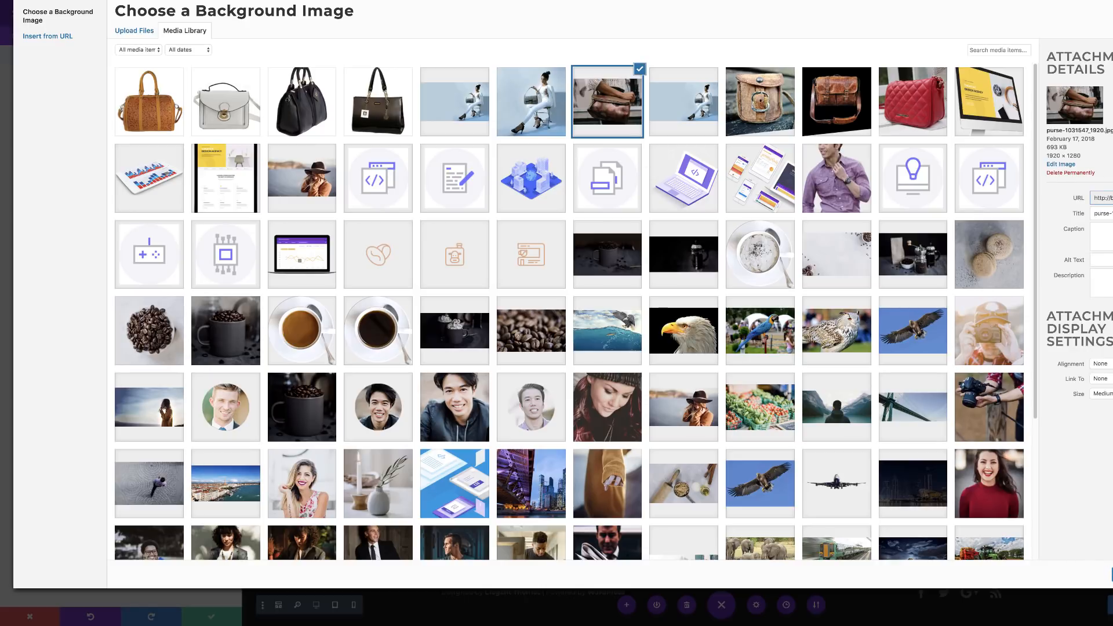
left_click(1112, 575)
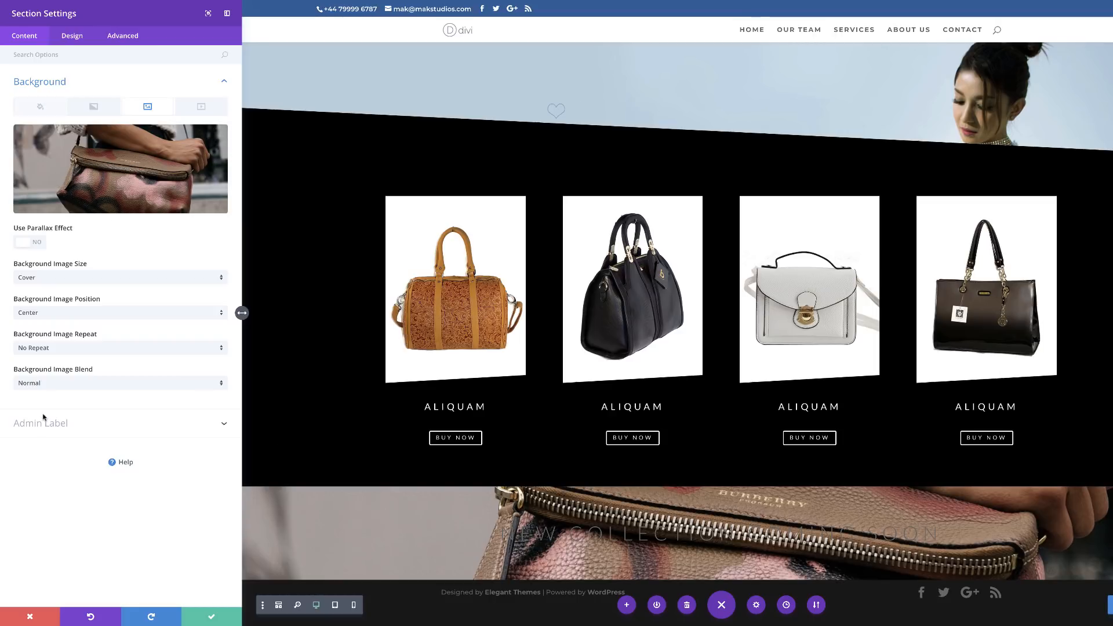
left_click(68, 383)
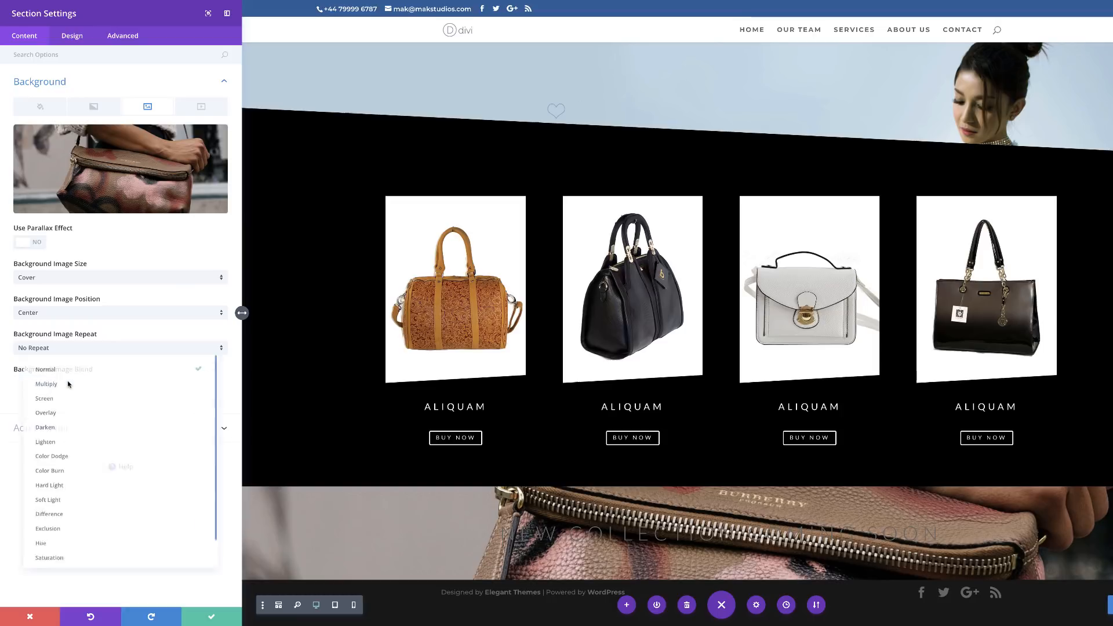
left_click(63, 383)
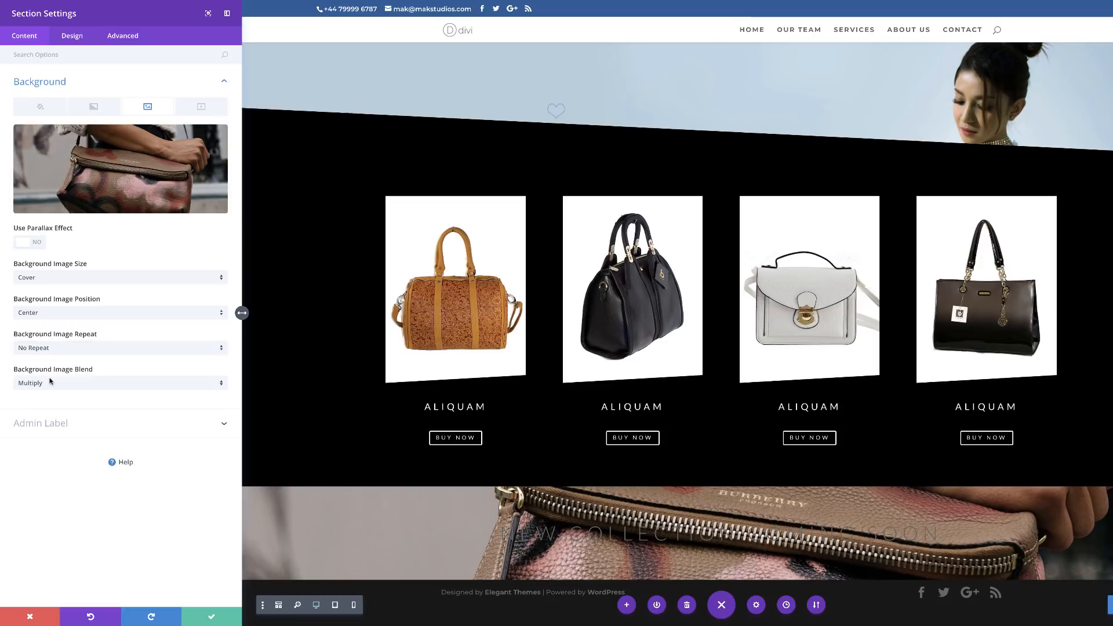
Add a dark grey background colour behind the section's image and save the section settings
left_click(41, 107)
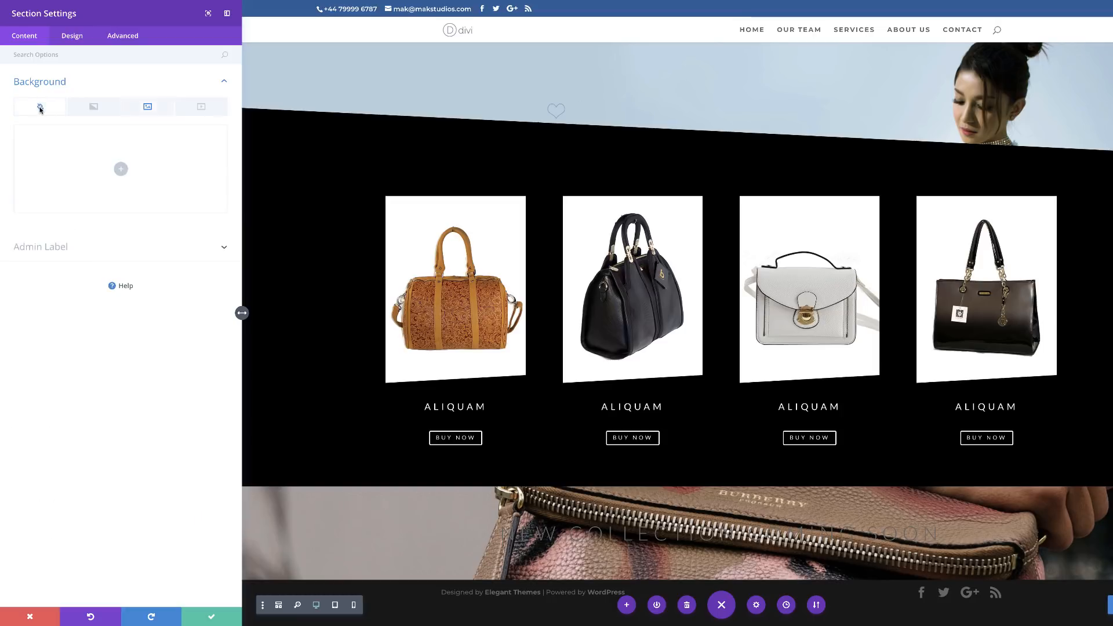
left_click(121, 169)
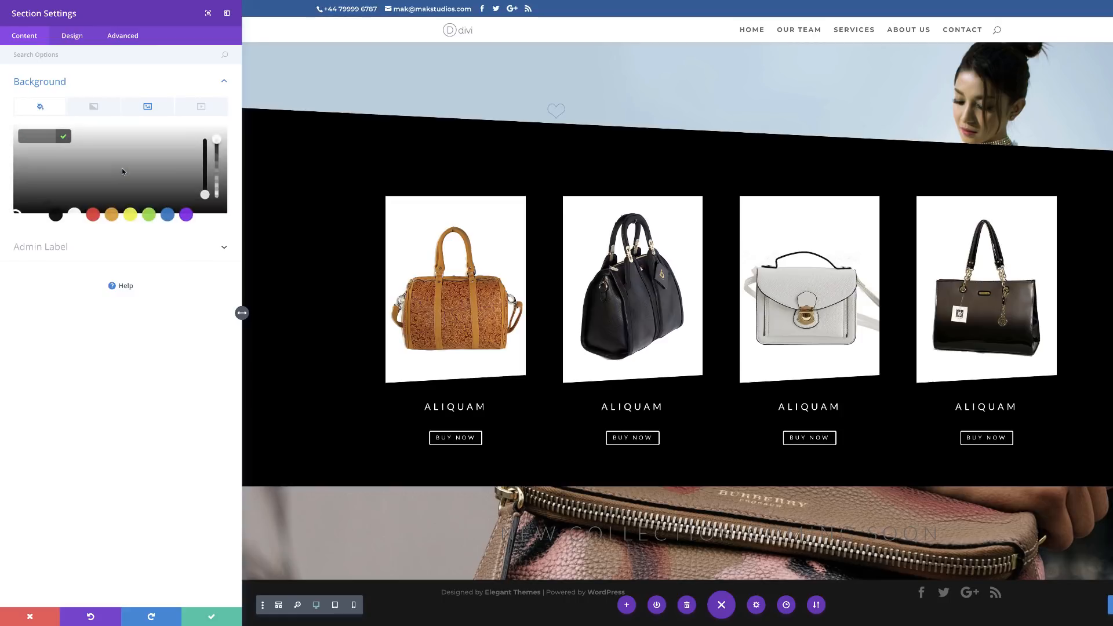
left_click(121, 178)
left_click_drag(113, 178, 47, 187)
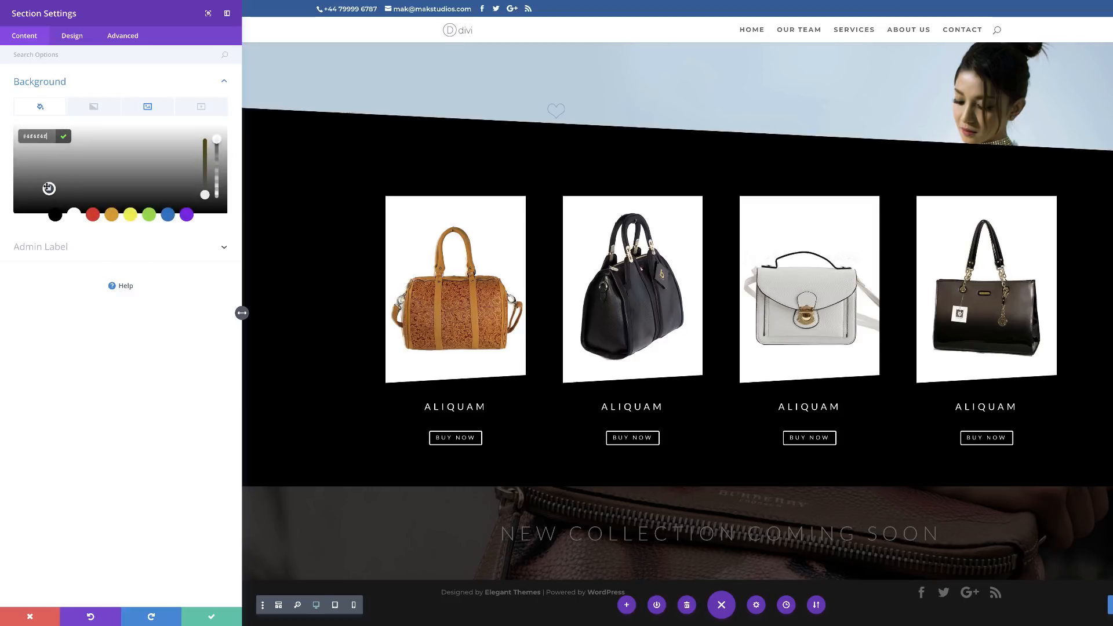
left_click(211, 618)
scroll(261, 550, "down", 2)
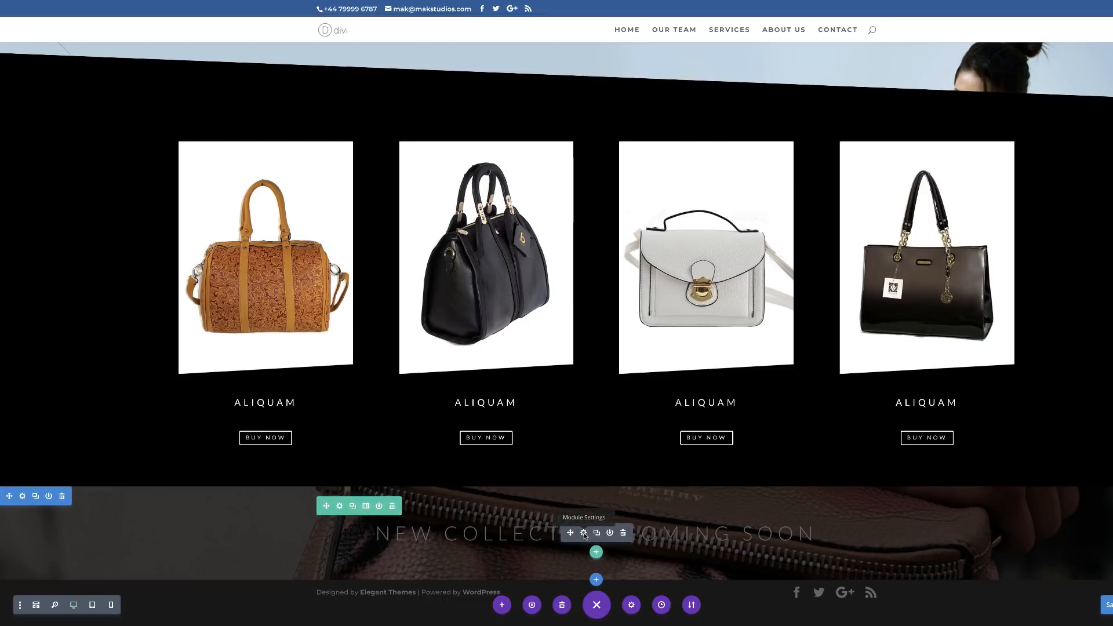
Set the NEW COLLECTION COMING SOON module's text colour to Light and save the module
left_click(583, 533)
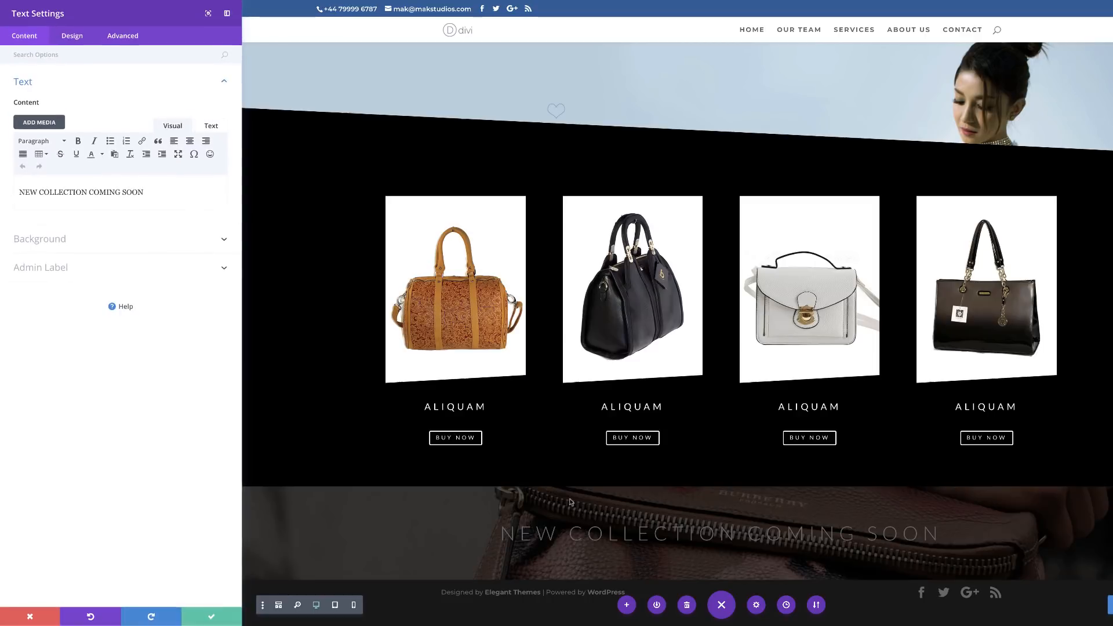
left_click(73, 36)
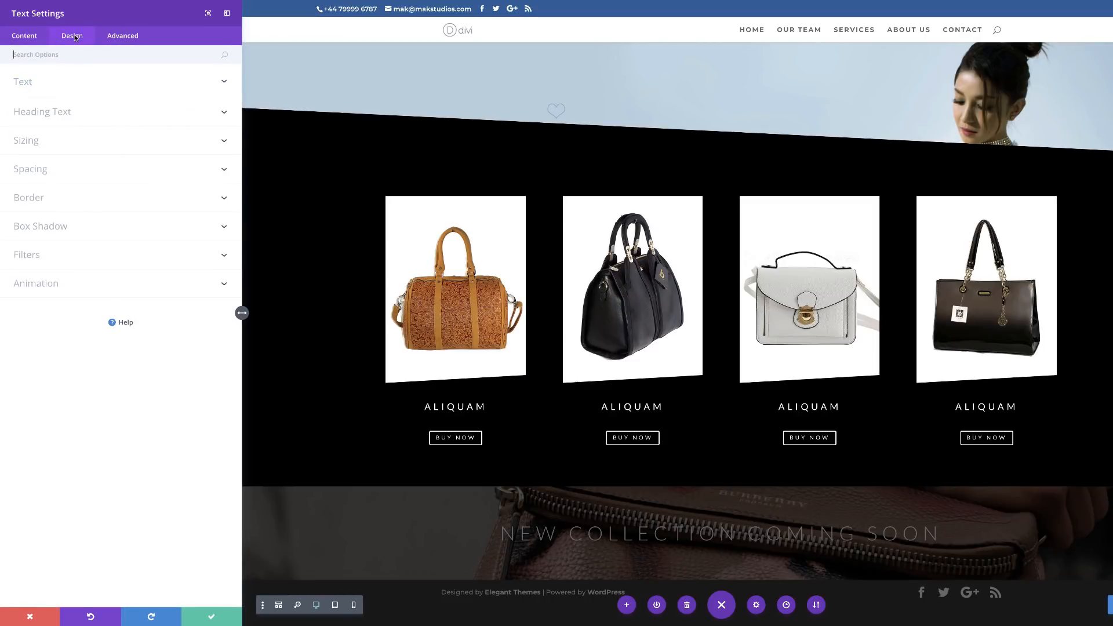
left_click(30, 84)
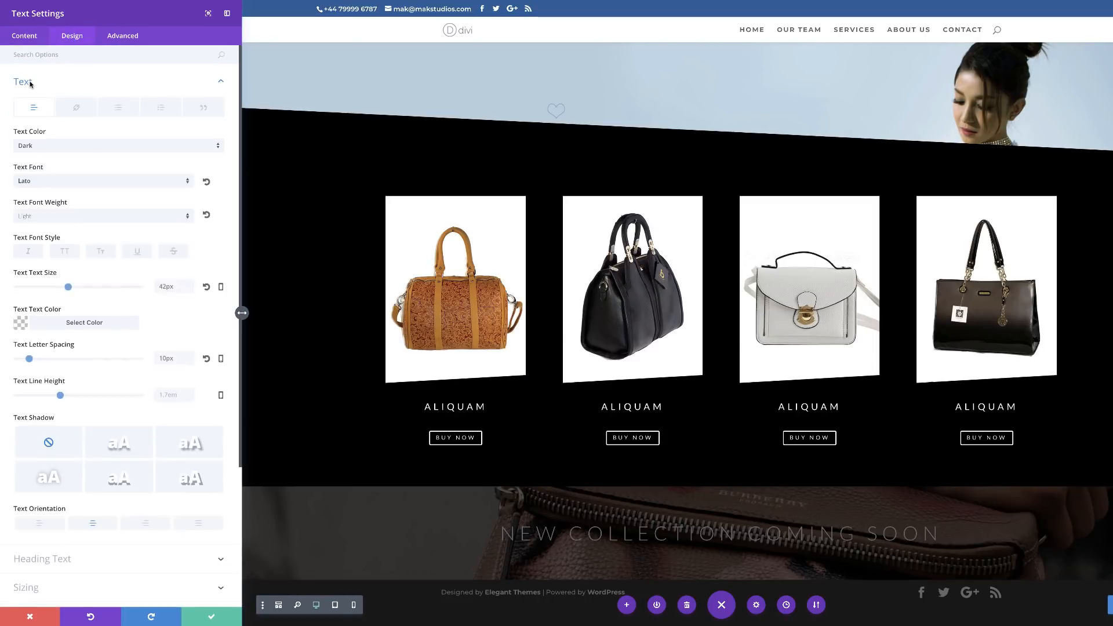
left_click(52, 152)
left_click(47, 165)
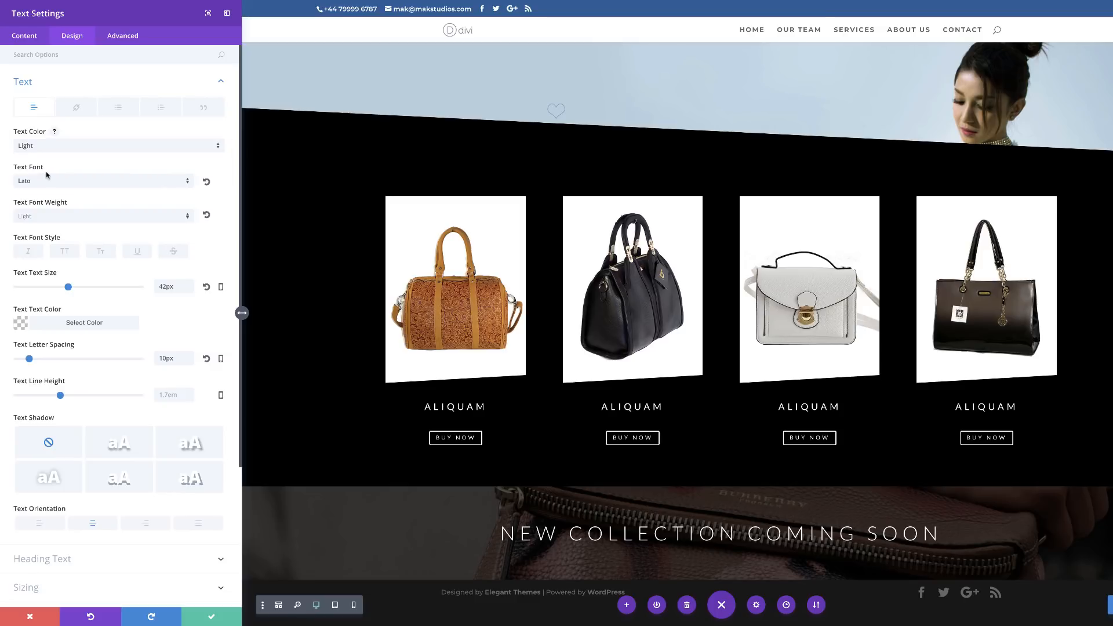
left_click(212, 617)
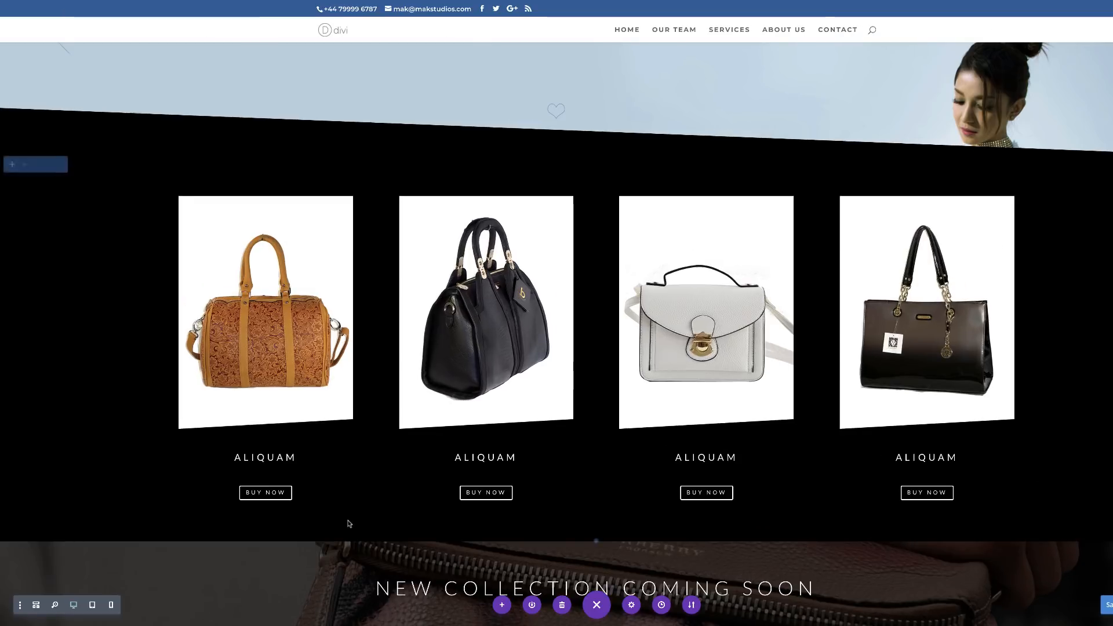
Add a Button module below the text in the new collection section, with the button text GET NOTIFIED
scroll(349, 524, "down", 1)
mouse_move(596, 536)
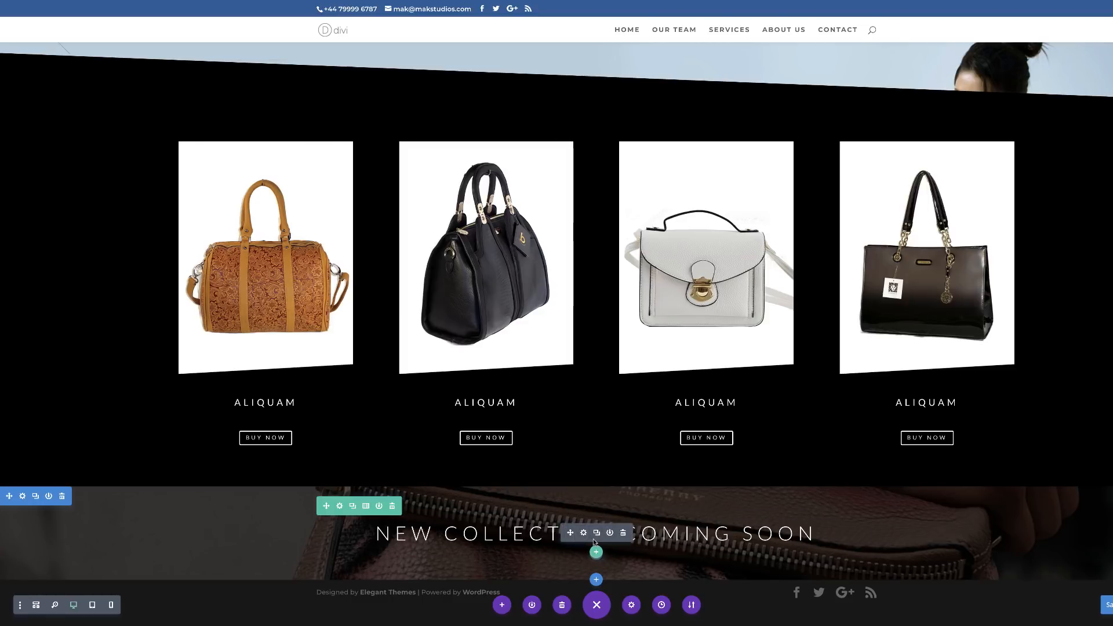
left_click(36, 605)
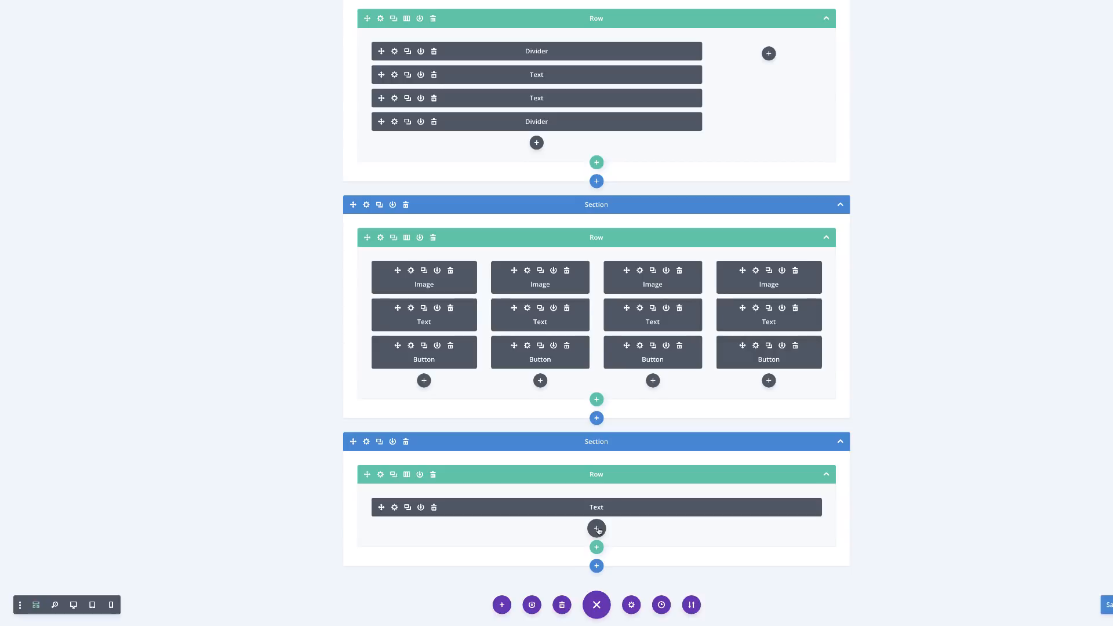
left_click(597, 529)
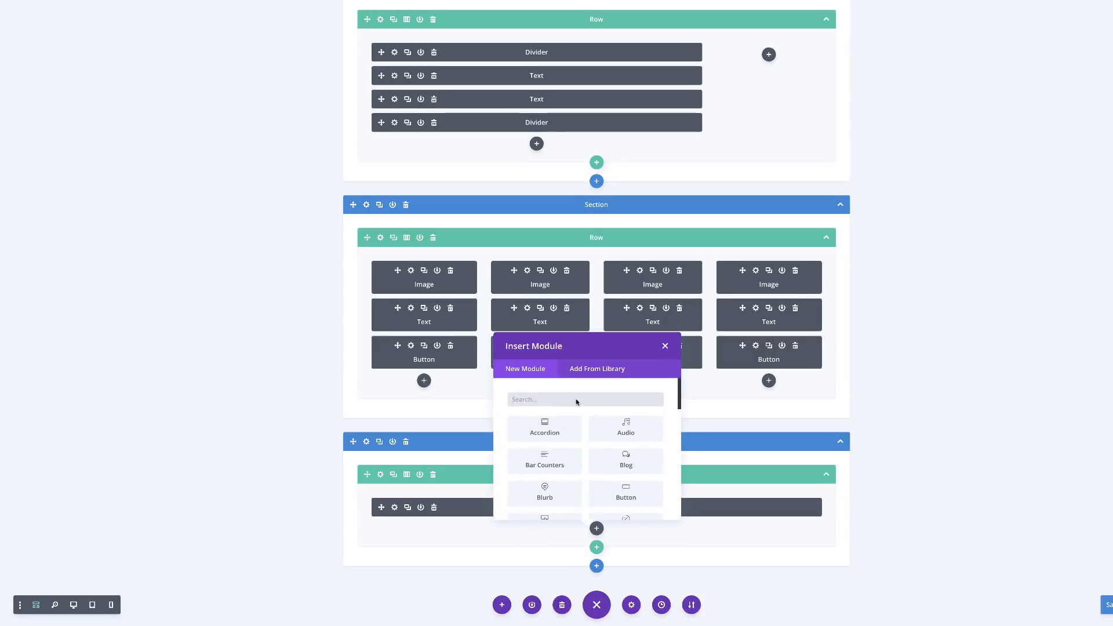
left_click(626, 492)
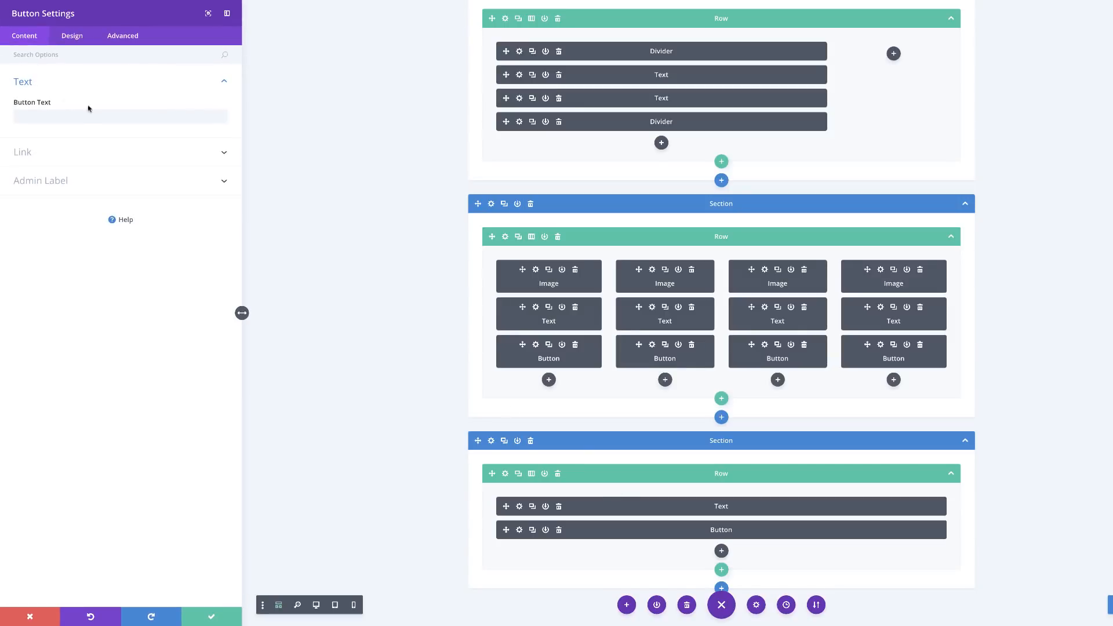
left_click(71, 116)
type("GET")
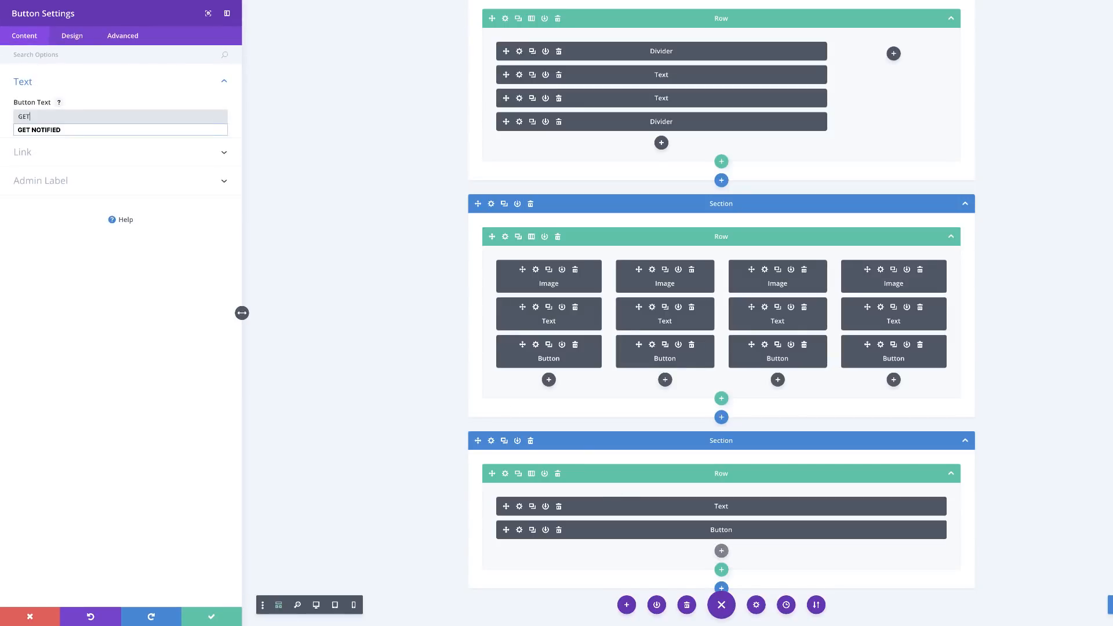
type(" NOTIFIED")
left_click(75, 130)
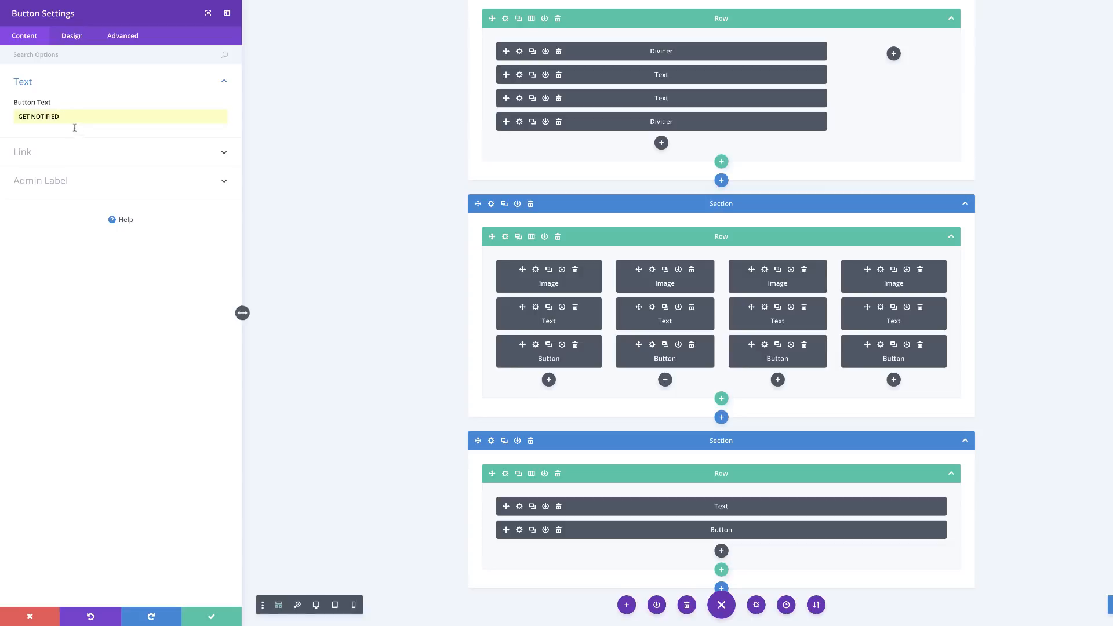
Enable custom styles for the button and set its text size to 26px and letter spacing to 10px
left_click(79, 40)
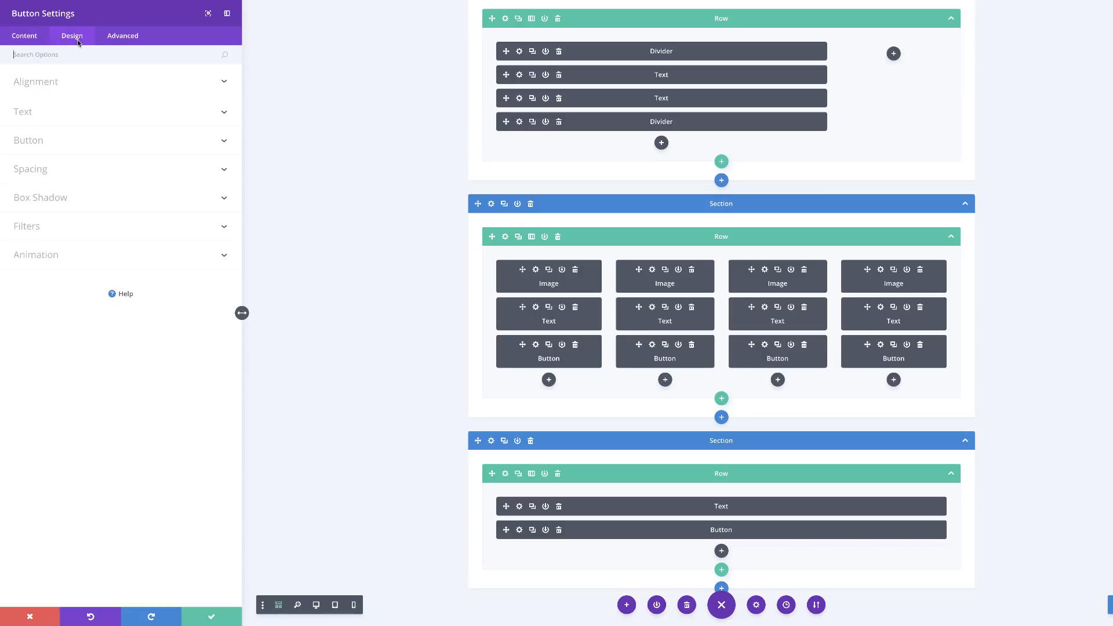
left_click(43, 142)
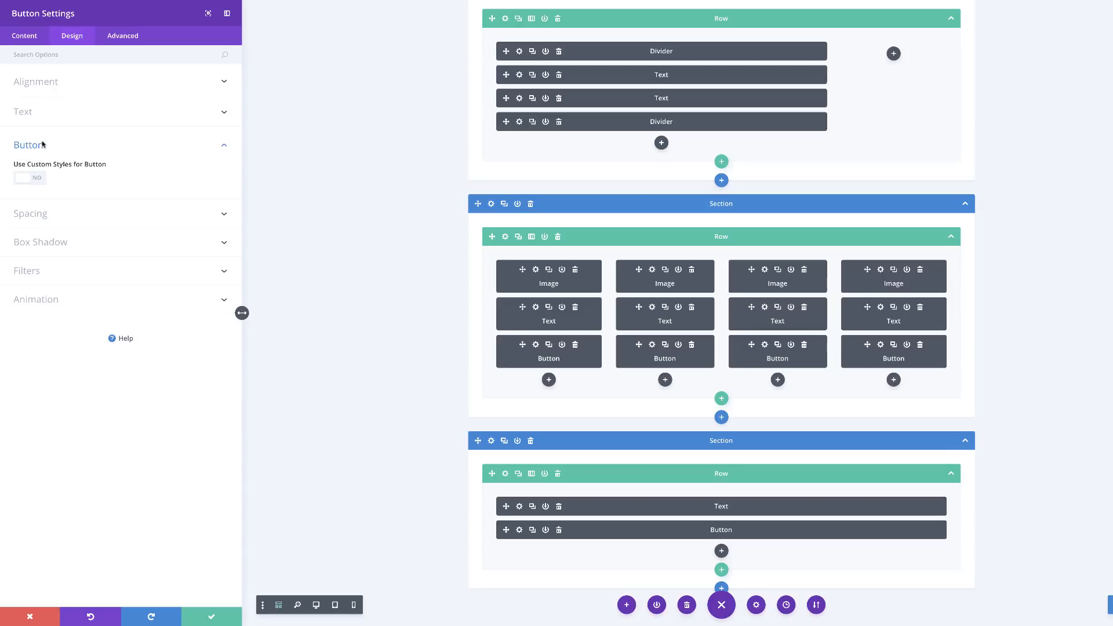
left_click(38, 179)
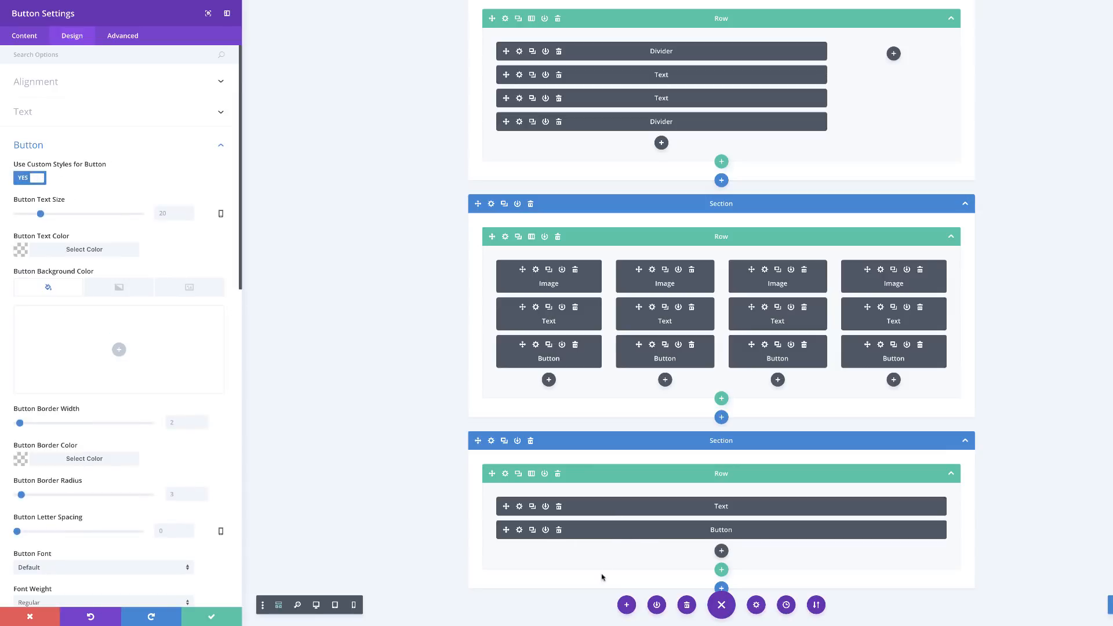
left_click(316, 604)
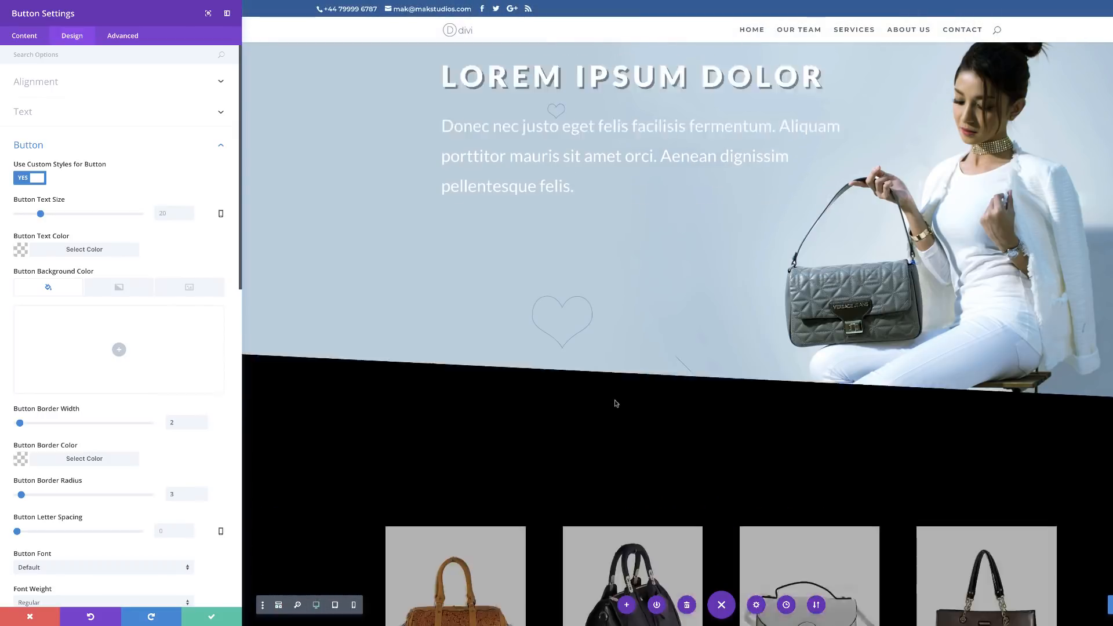
scroll(616, 404, "down", 5)
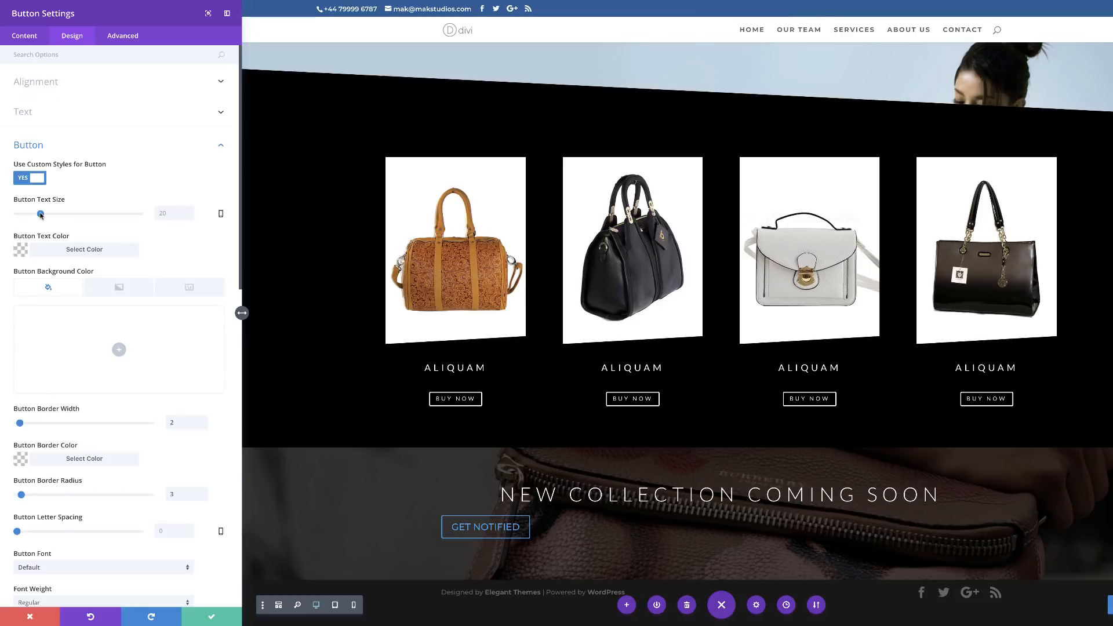
left_click_drag(40, 214, 49, 217)
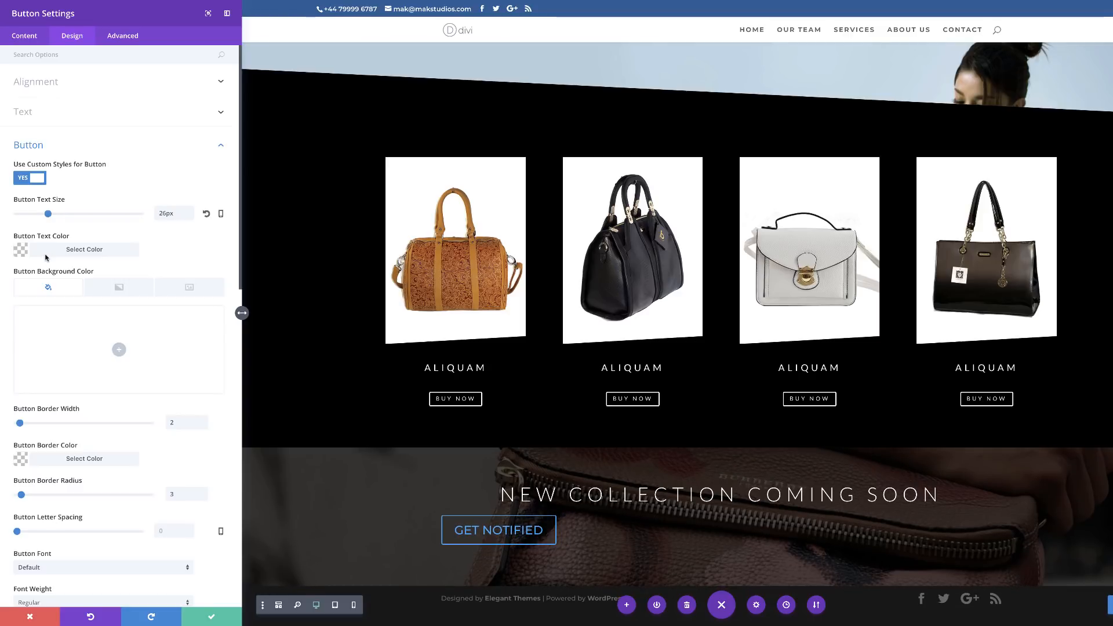
scroll(162, 435, "down", 1)
scroll(163, 433, "down", 1)
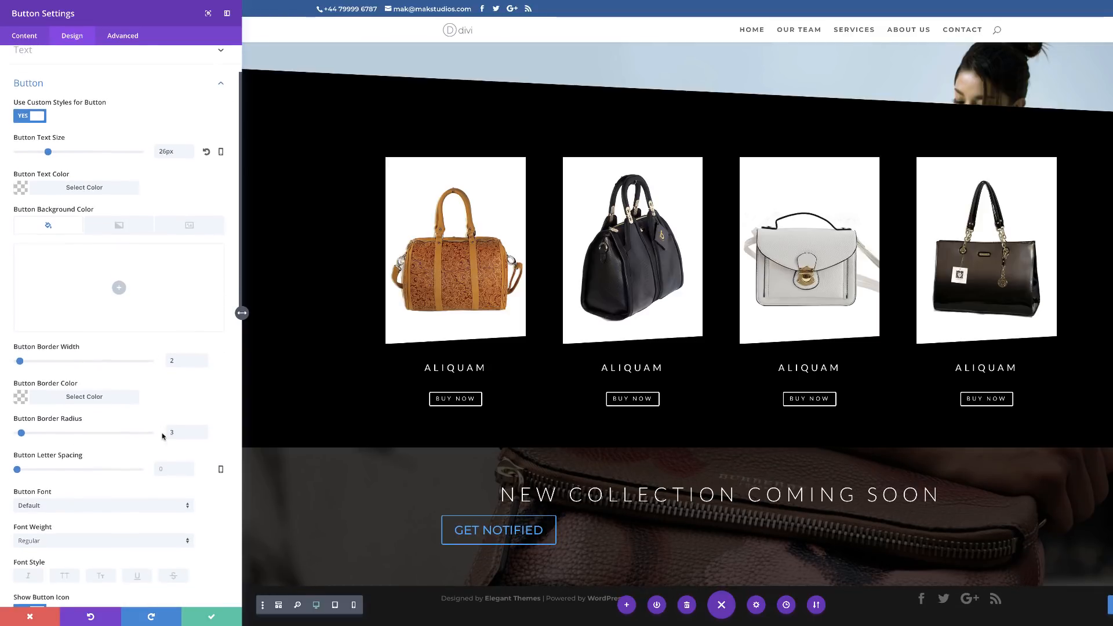
left_click_drag(19, 451, 29, 453)
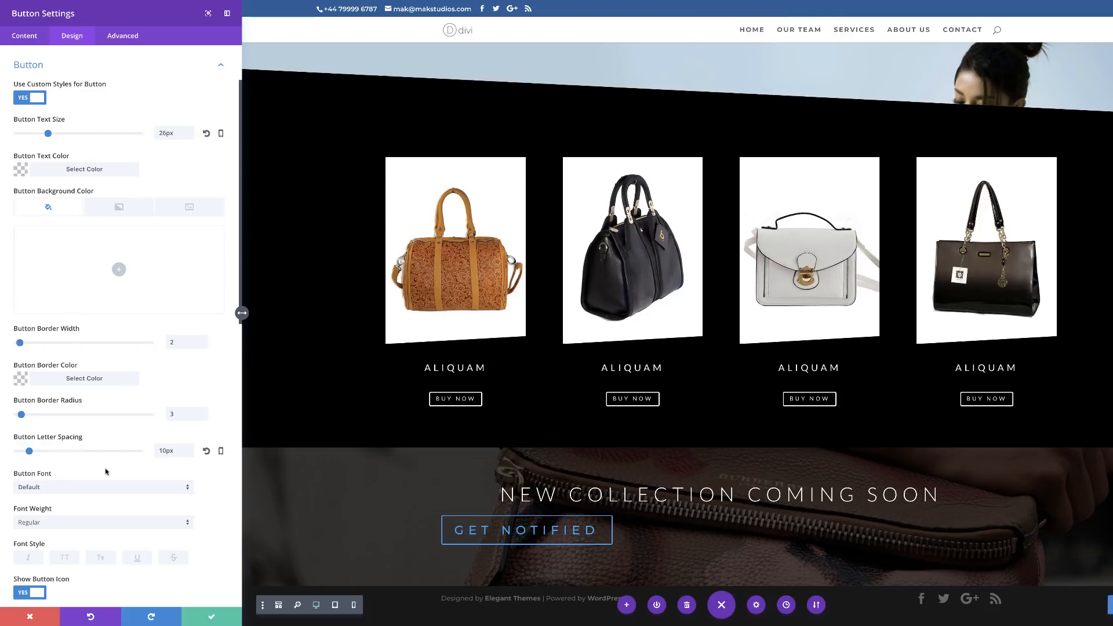
Centre the GET NOTIFIED button and set its text colour to white
scroll(153, 406, "up", 1)
scroll(152, 406, "up", 3)
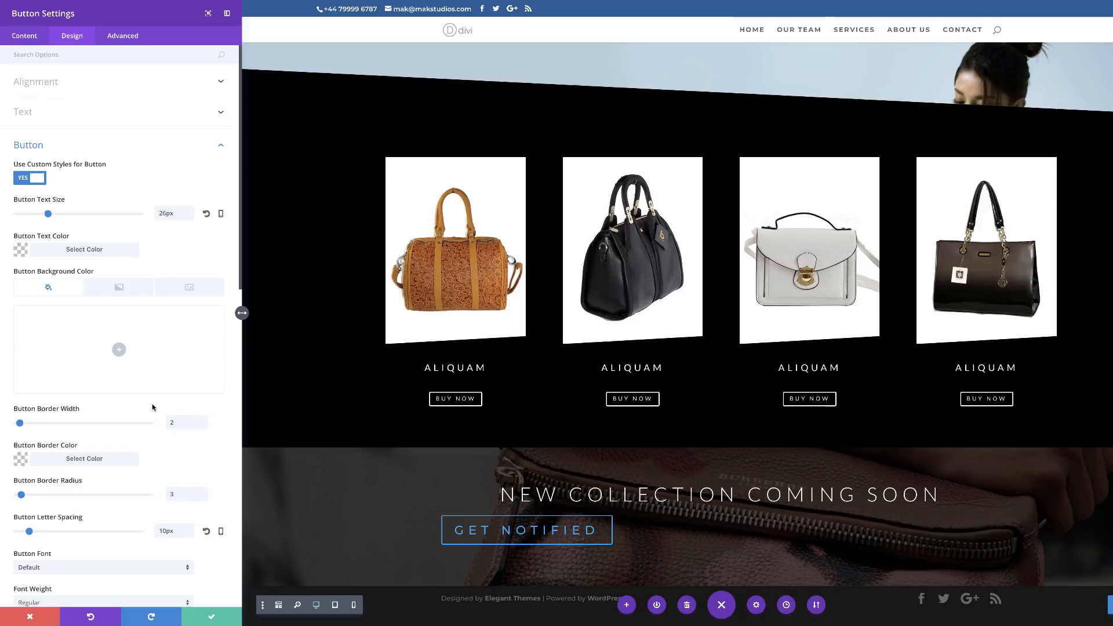
left_click(50, 82)
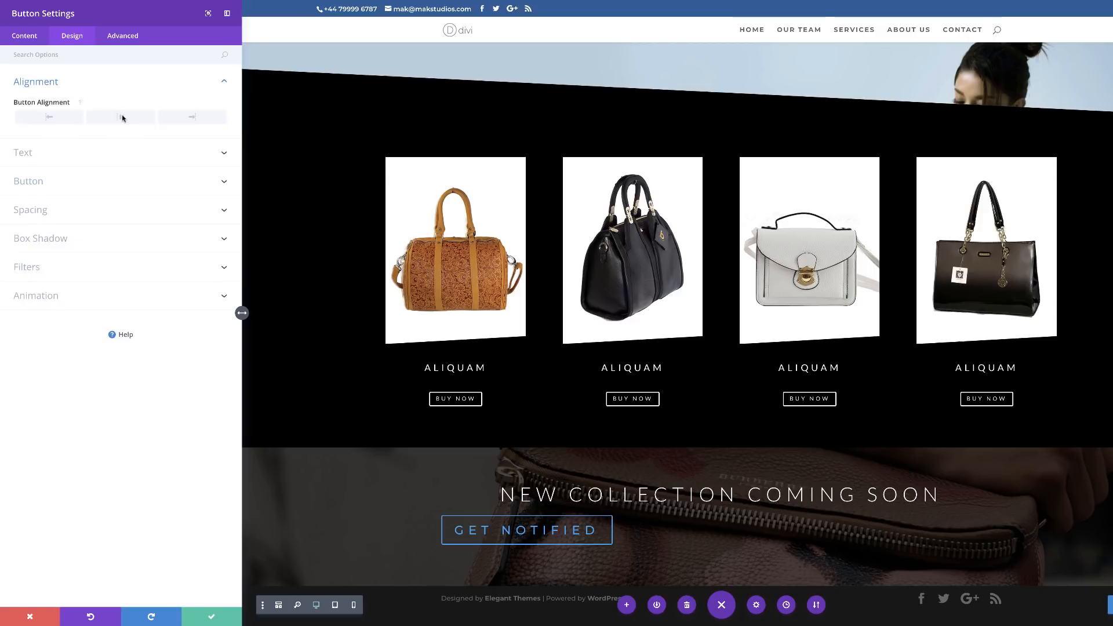
left_click(122, 118)
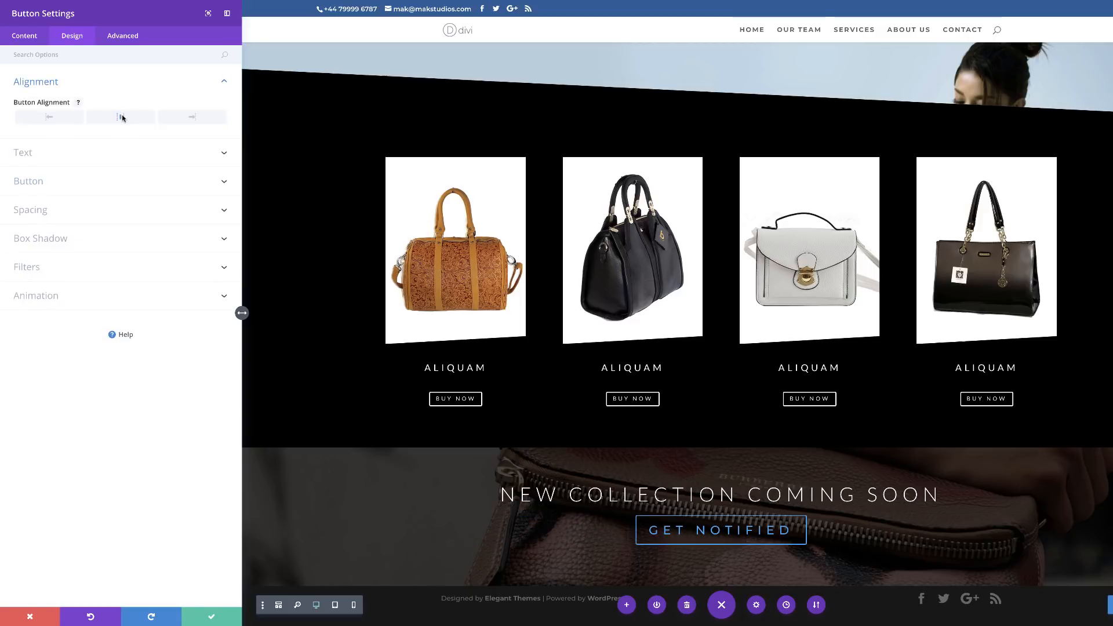
left_click(43, 184)
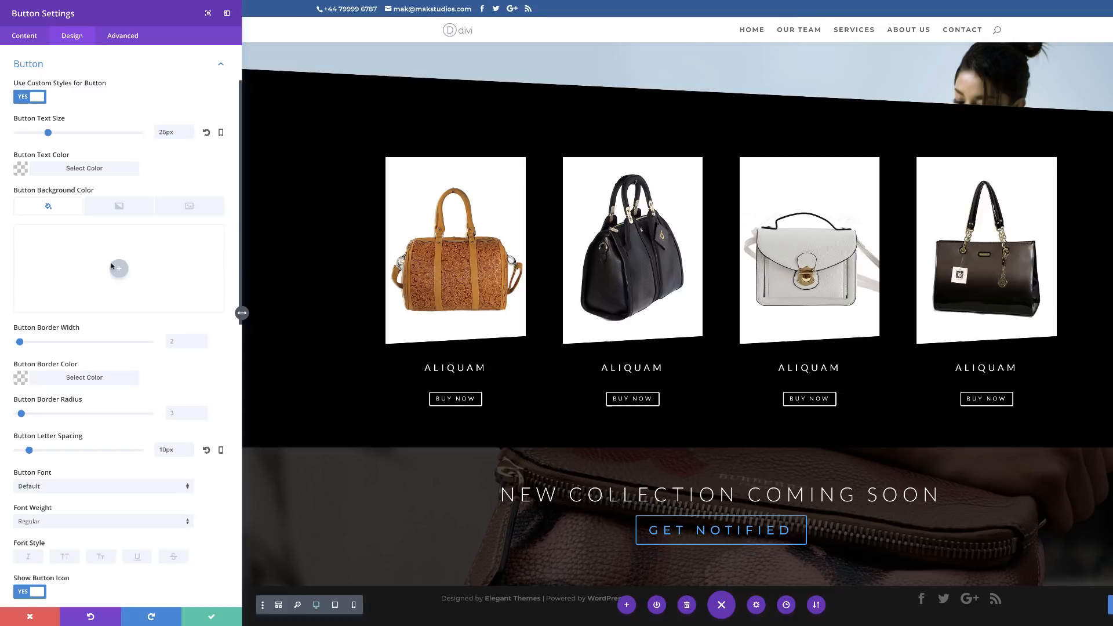
left_click(22, 169)
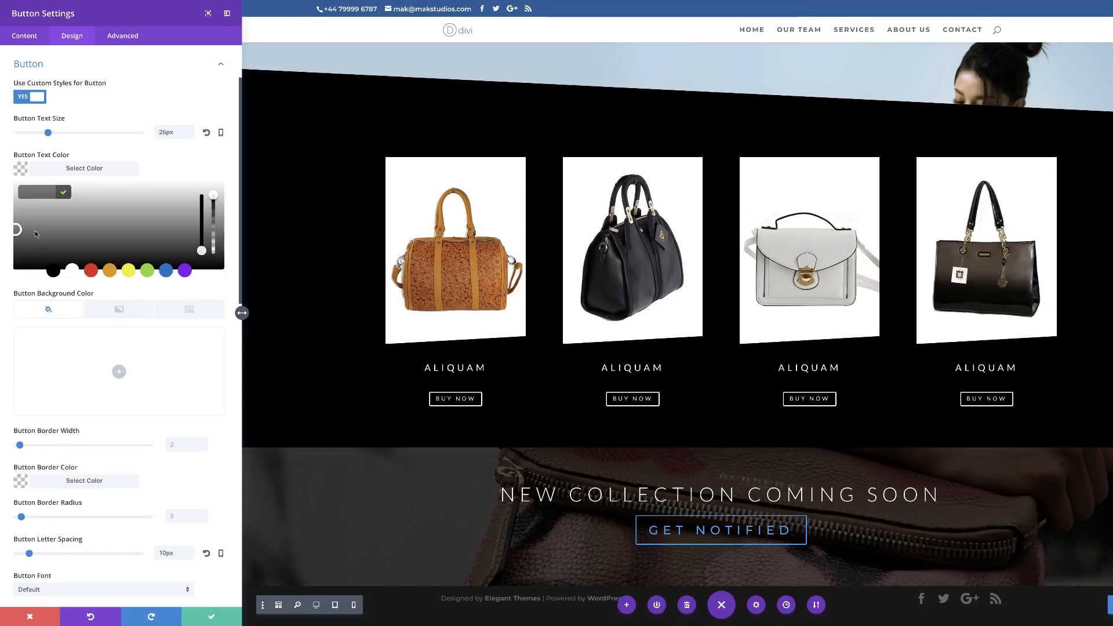
left_click(72, 270)
Give the button a custom top margin of 20 and save the module
scroll(155, 424, "down", 5)
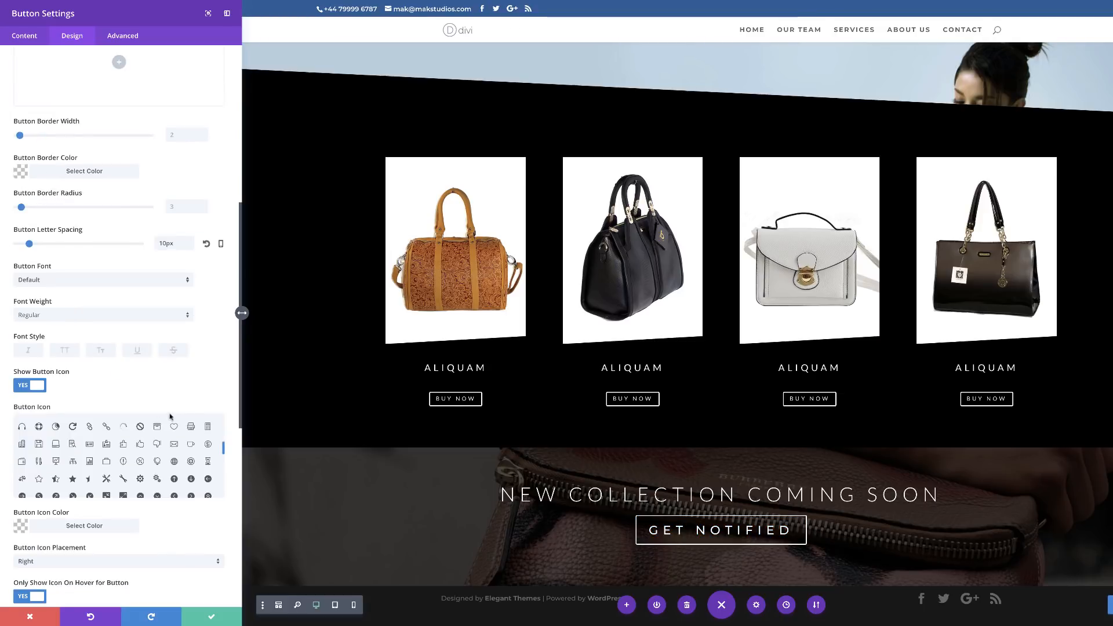
scroll(180, 404, "up", 6)
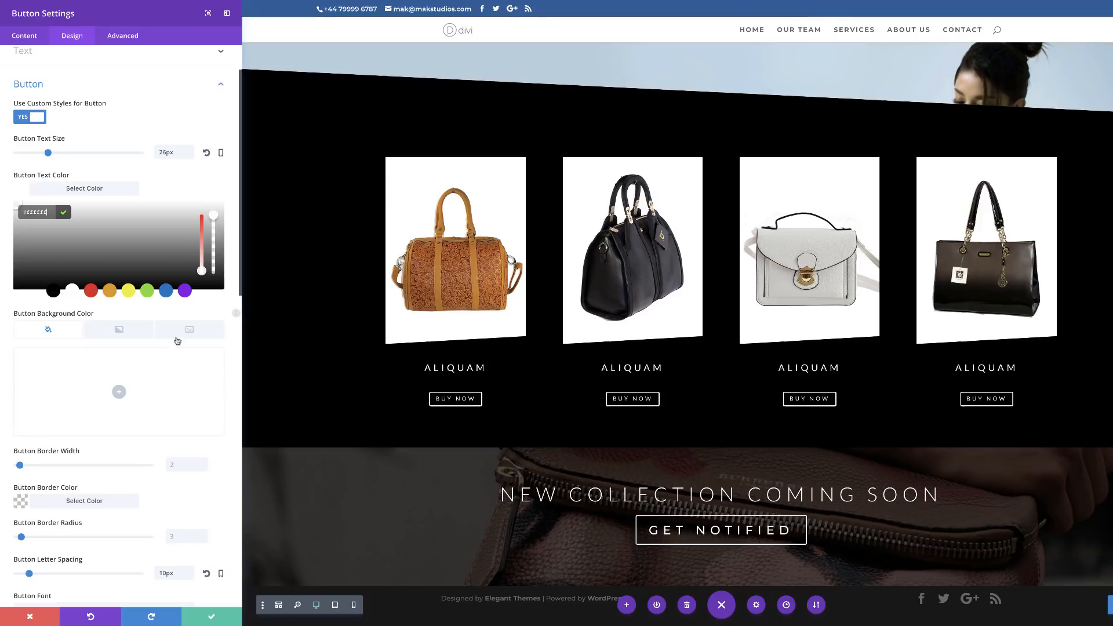
scroll(168, 347, "up", 1)
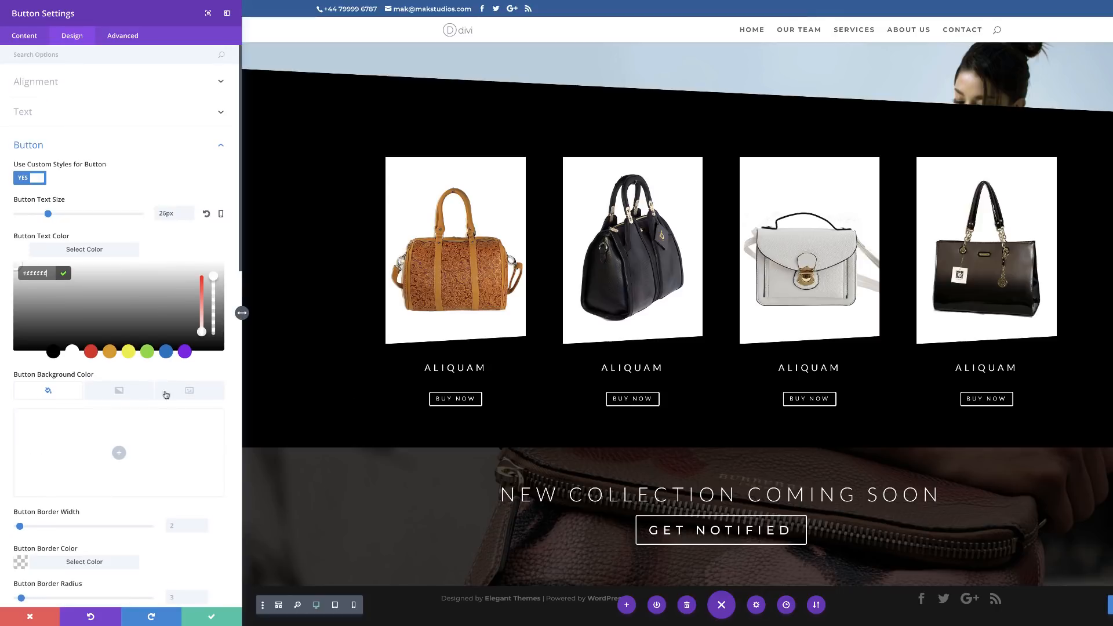
scroll(119, 452, "down", 10)
left_click(43, 464)
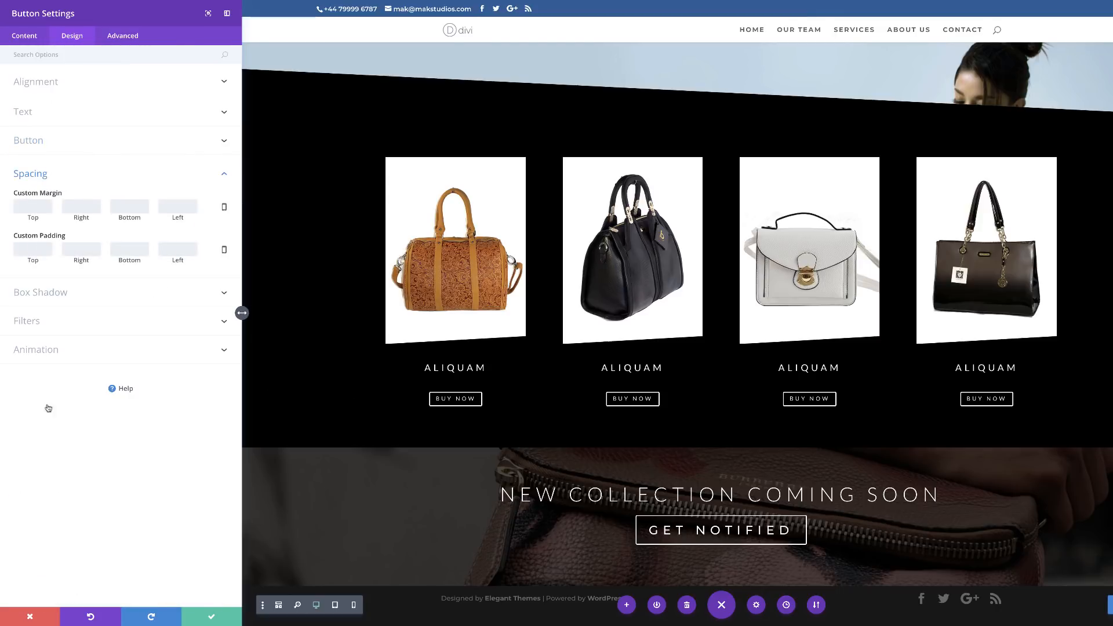
left_click(33, 207)
type("20")
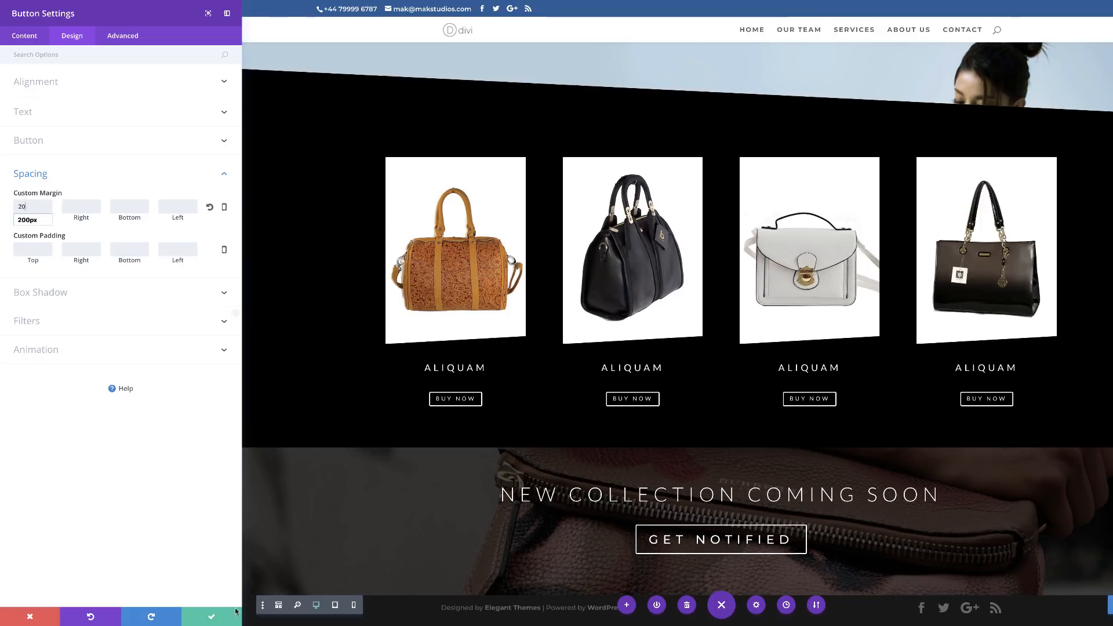
left_click(211, 619)
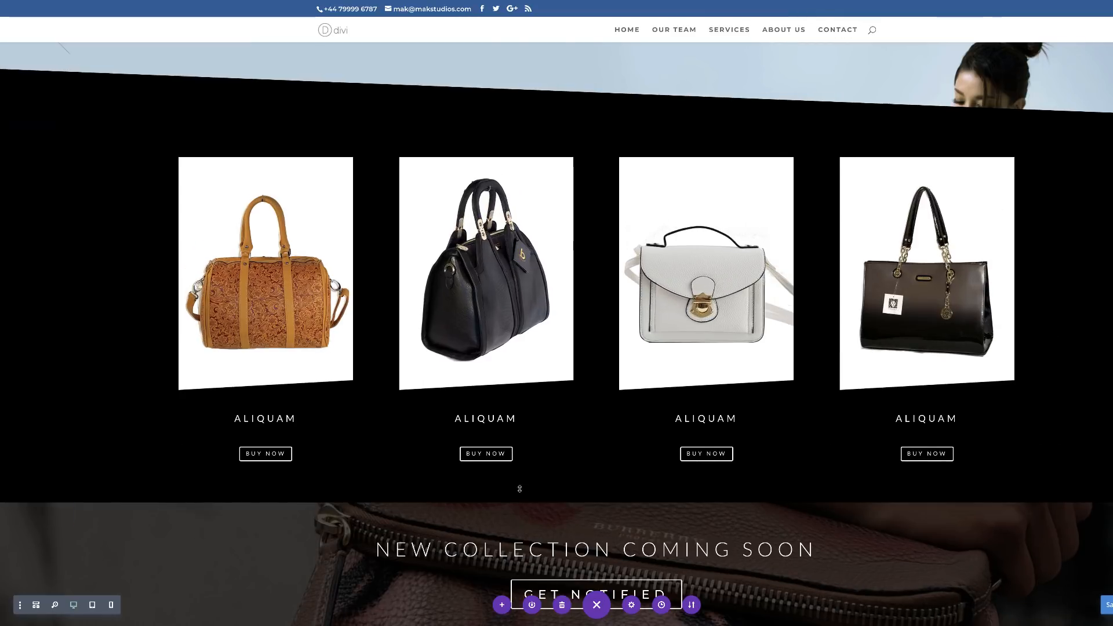
Increase the new collection section's top and bottom padding by similar amounts directly on the page
scroll(519, 489, "down", 1)
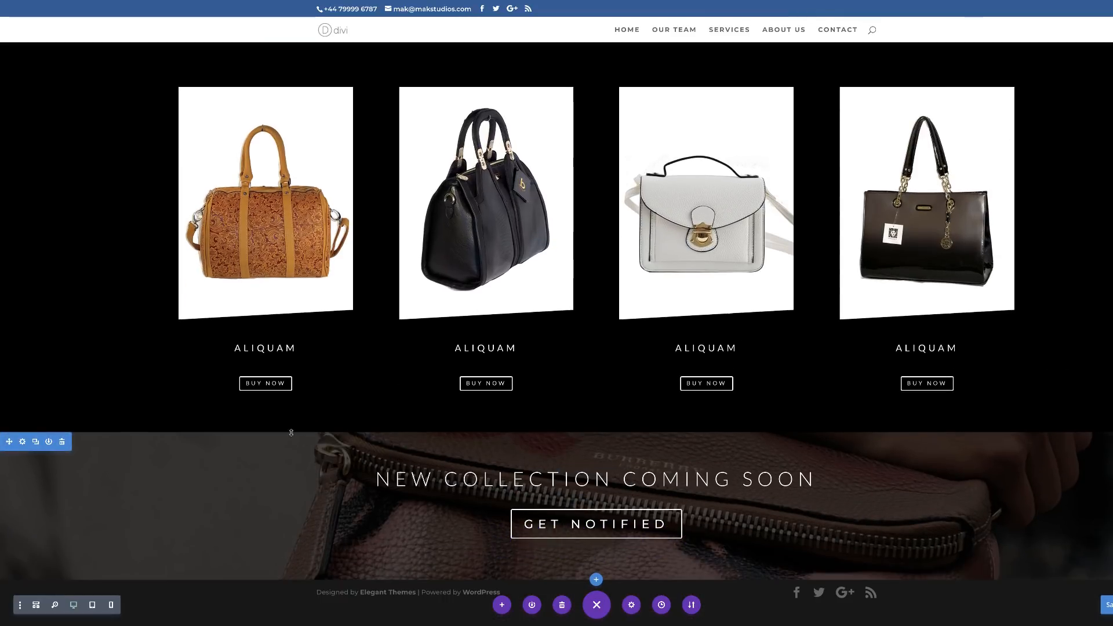
left_click_drag(292, 441, 292, 465)
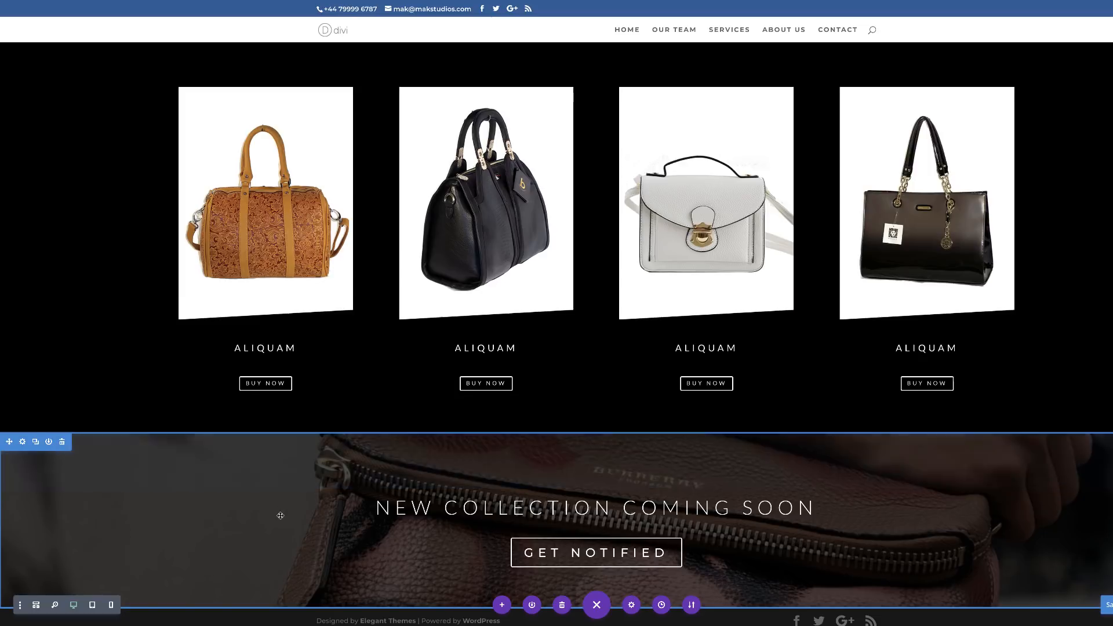
scroll(282, 514, "down", 1)
left_click_drag(337, 579, 332, 607)
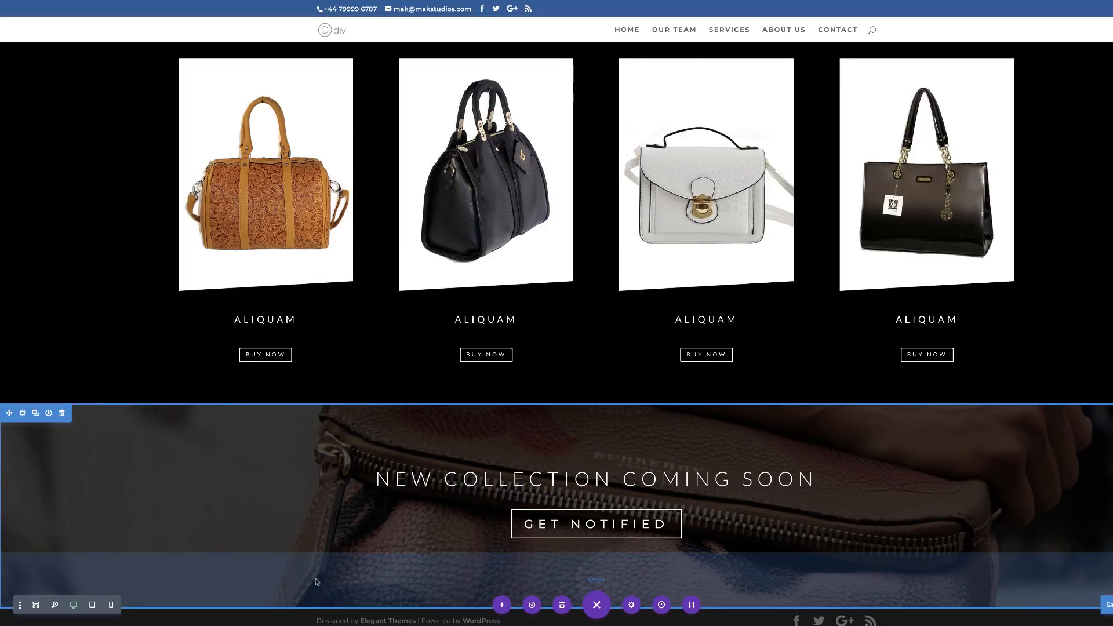
Add a divider module below the GET NOTIFIED button, set its height to 70px and save it
scroll(329, 499, "down", 1)
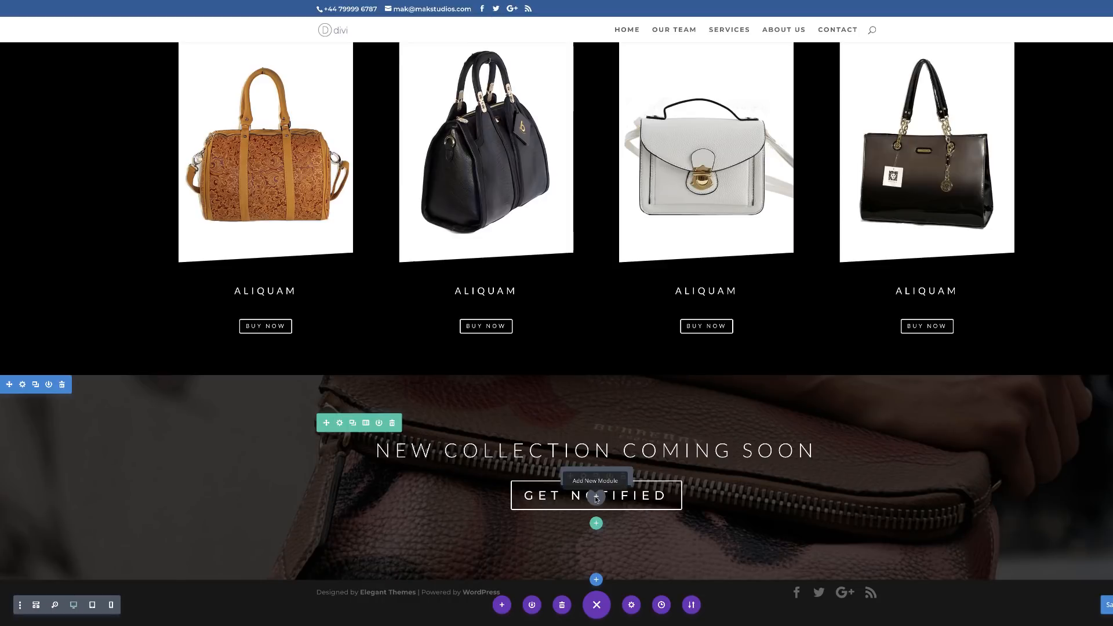
left_click(597, 498)
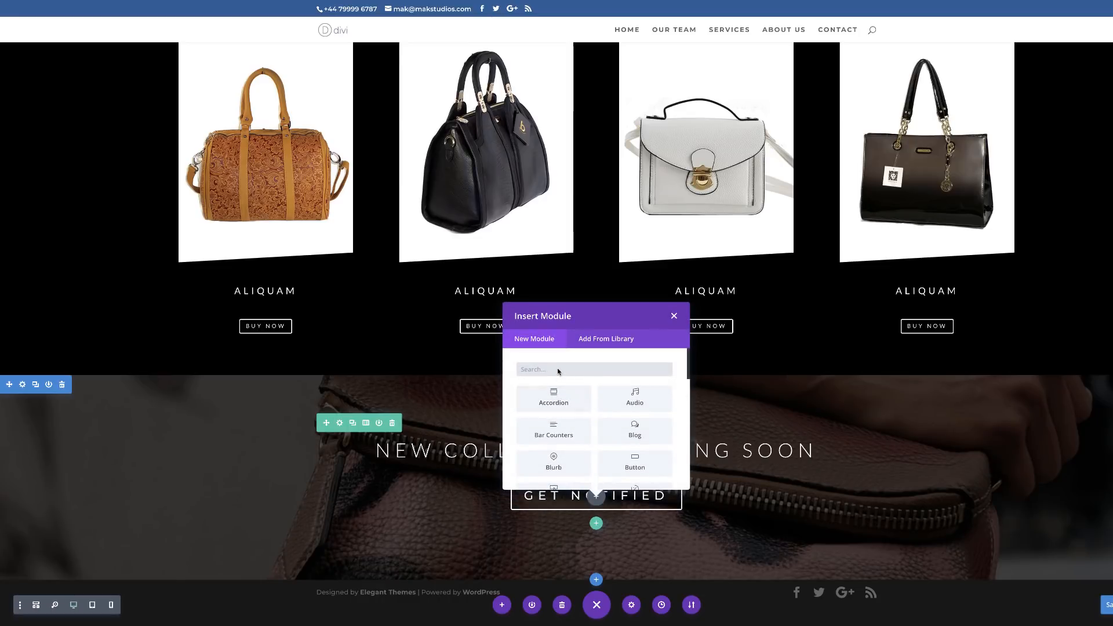
type("divi")
left_click(560, 398)
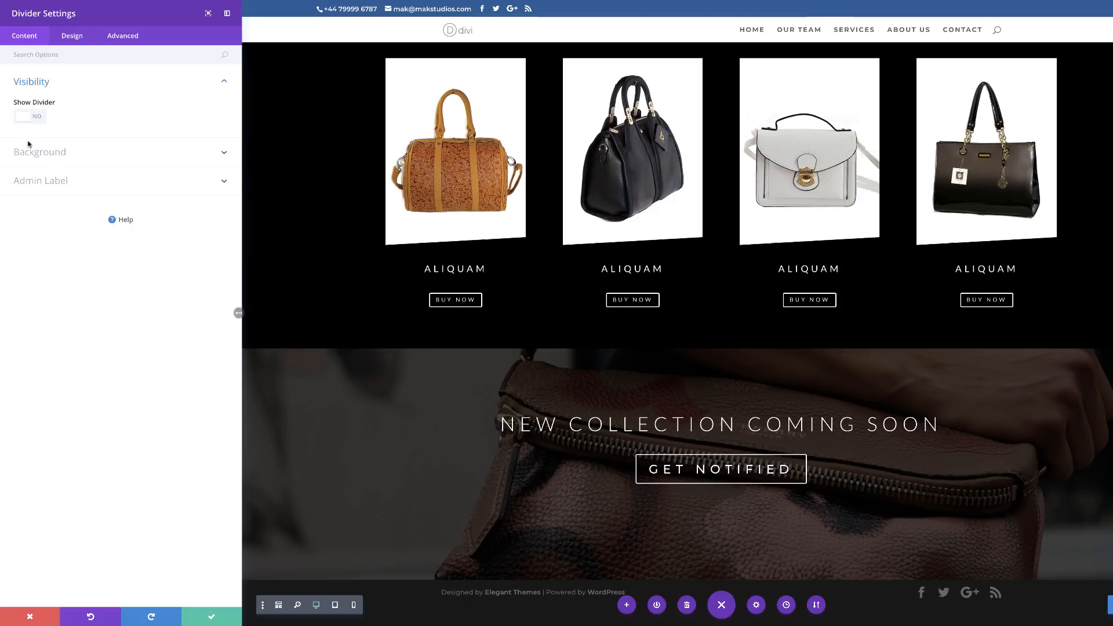
left_click(73, 39)
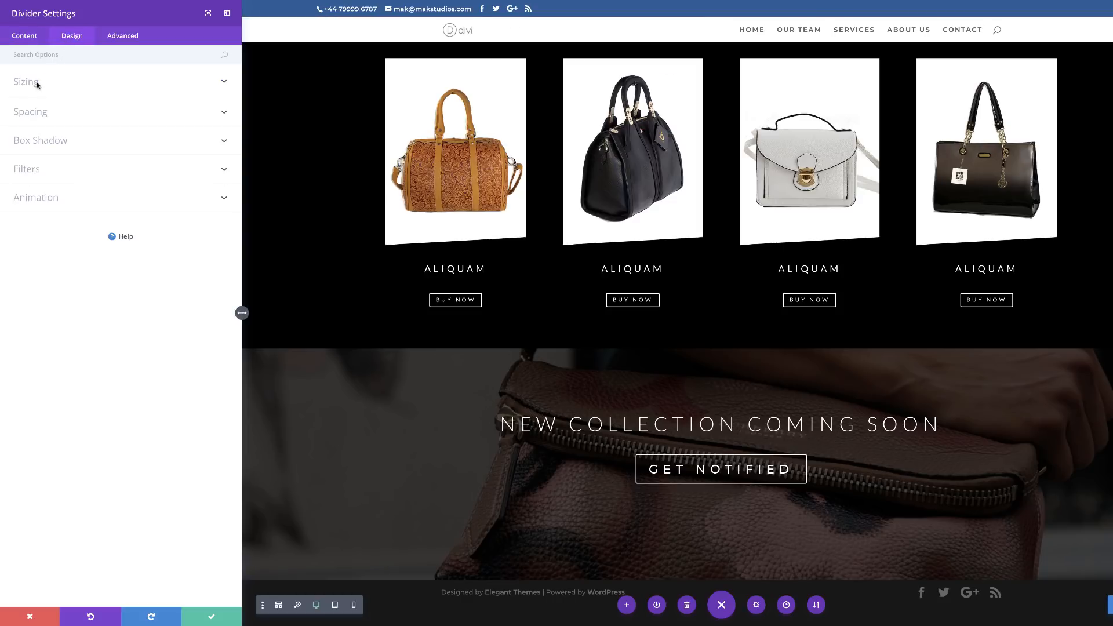
left_click(37, 85)
left_click_drag(49, 121, 112, 122)
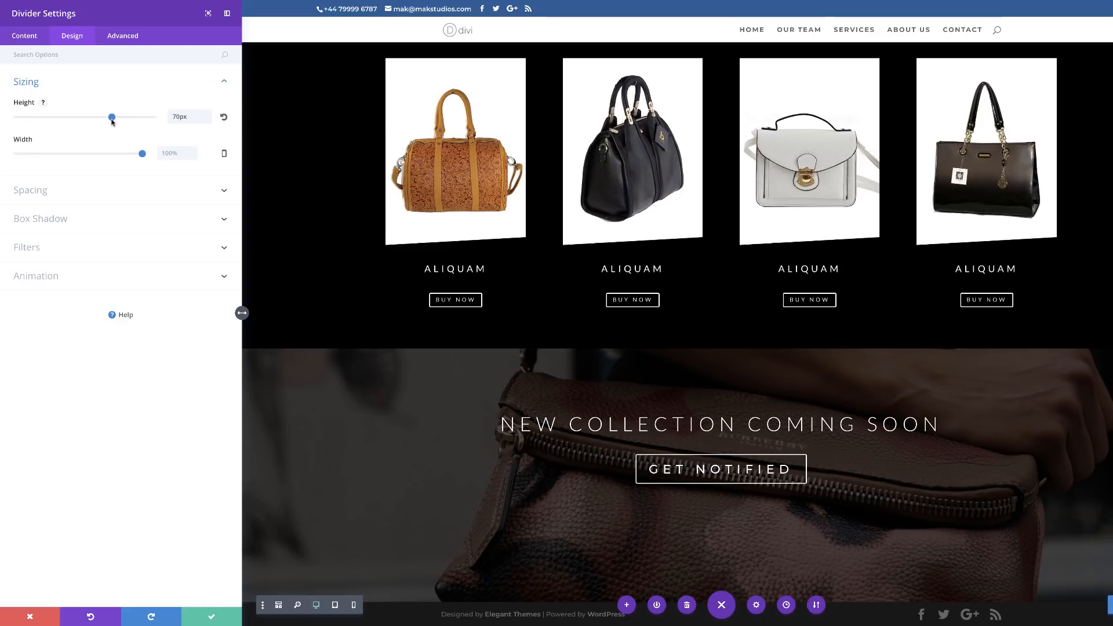
left_click(212, 618)
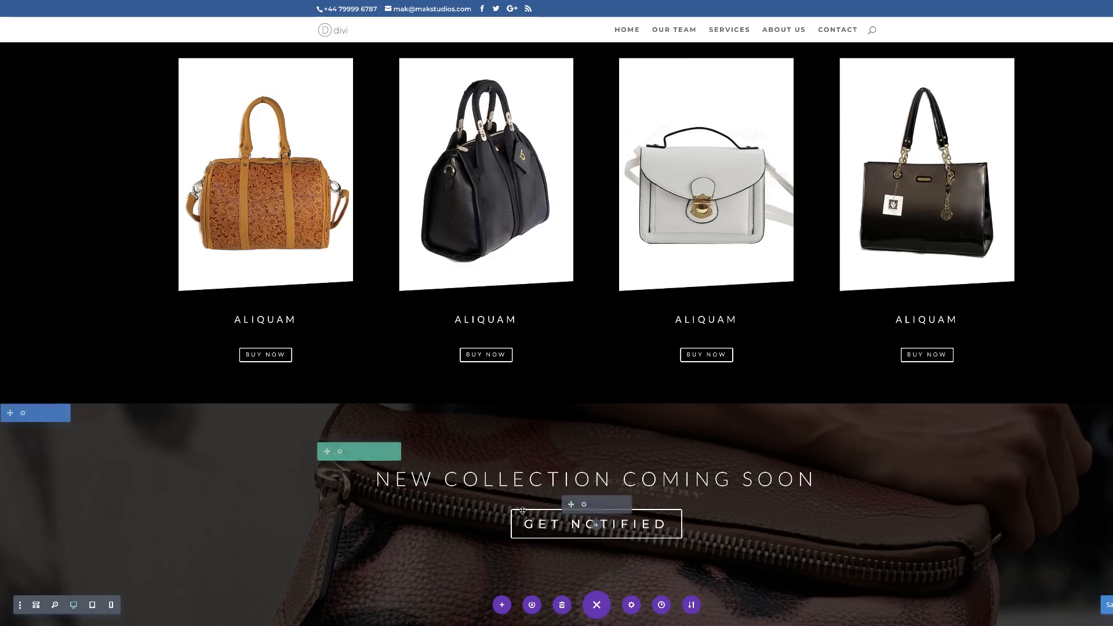
Duplicate the divider below the GET NOTIFIED button and move the copy above the NEW COLLECTION COMING SOON heading
scroll(597, 487, "down", 2)
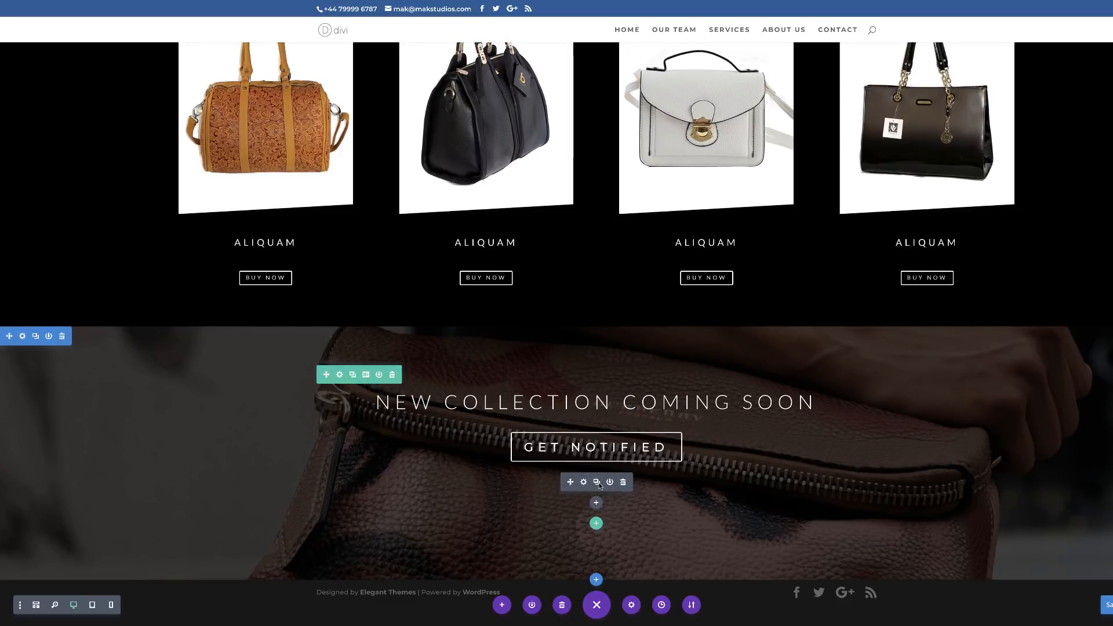
left_click(597, 482)
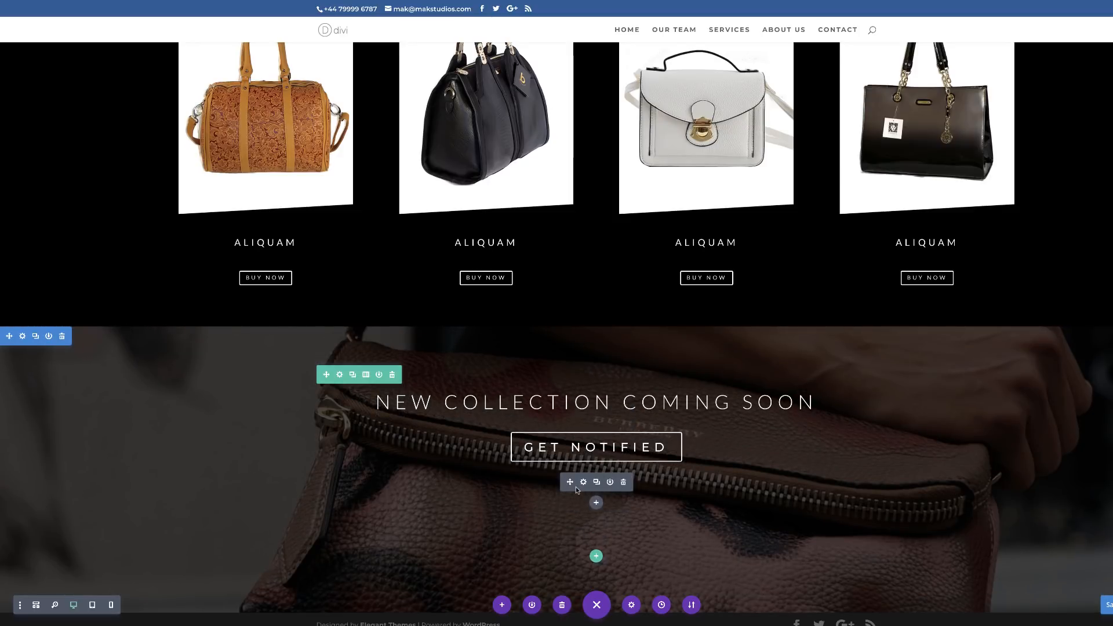
left_click_drag(570, 484, 563, 375)
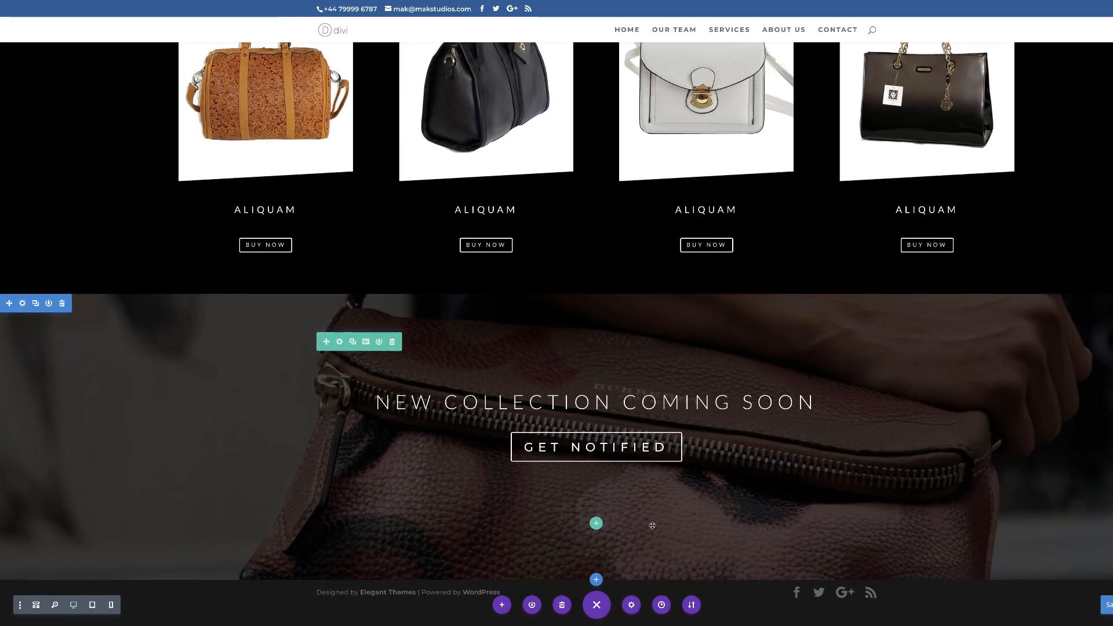
Set the first product's BUY NOW button text size to 16px and save the module
scroll(258, 462, "up", 10)
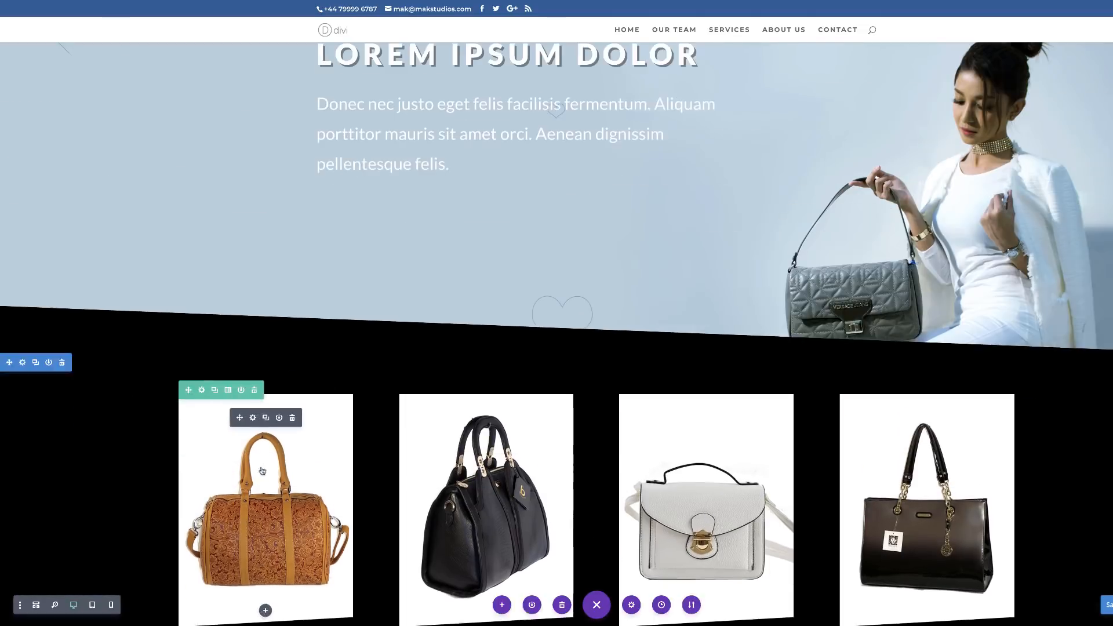
scroll(262, 468, "down", 10)
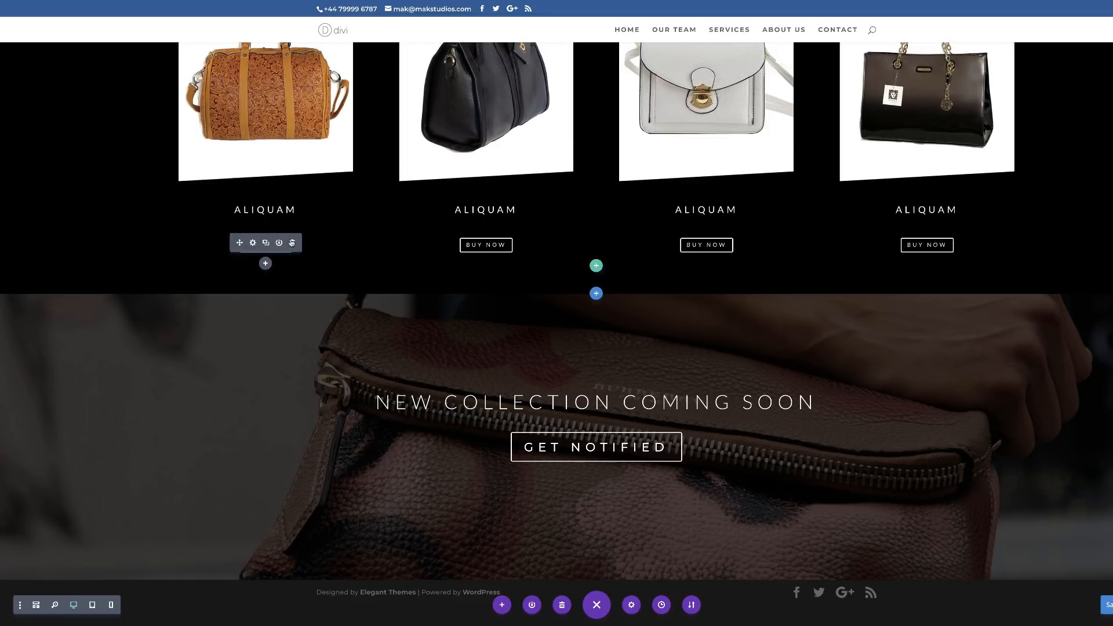
left_click(253, 243)
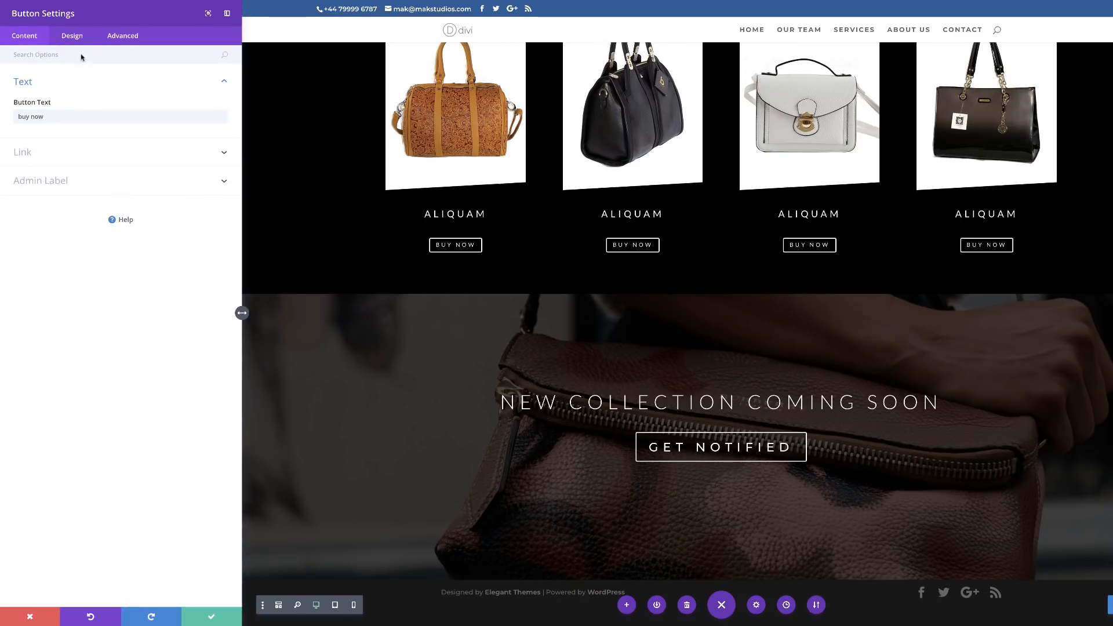
left_click(73, 36)
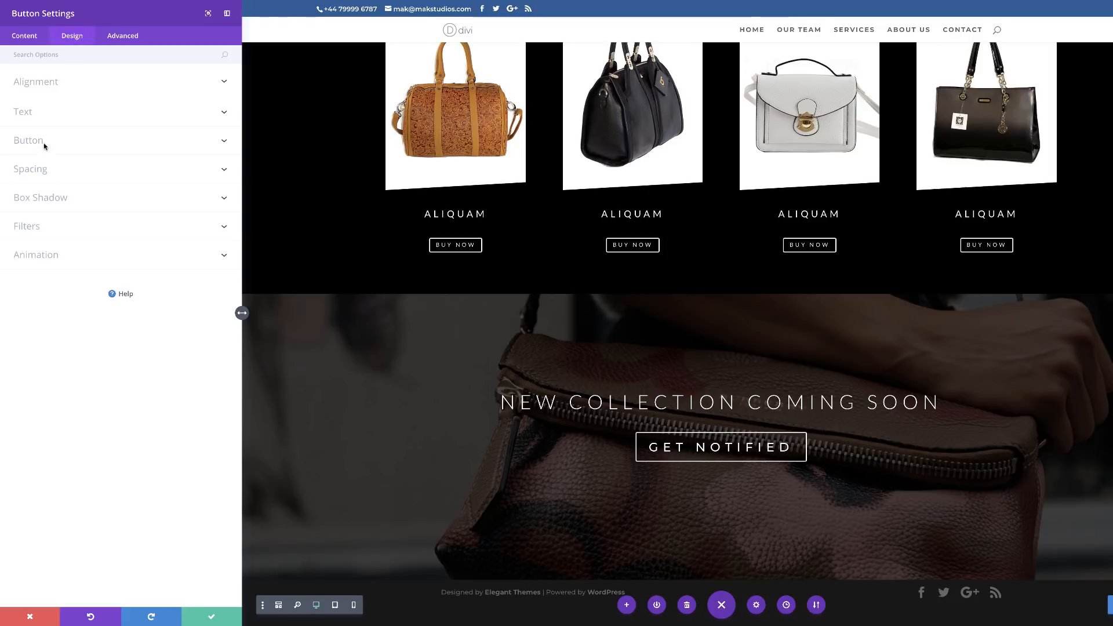
left_click(44, 145)
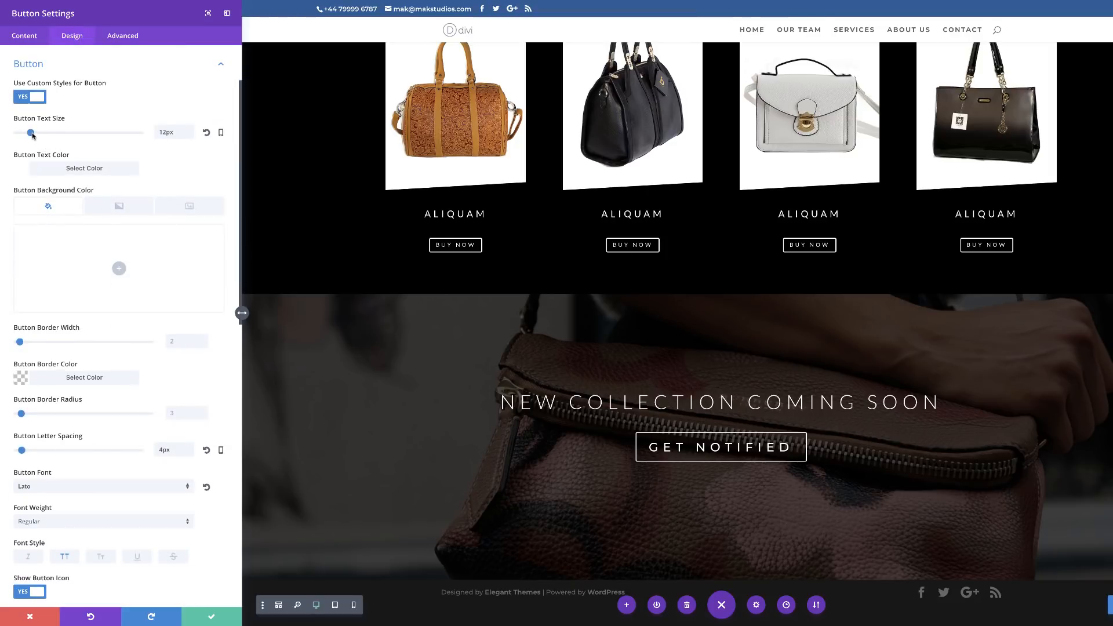
left_click_drag(30, 133, 36, 133)
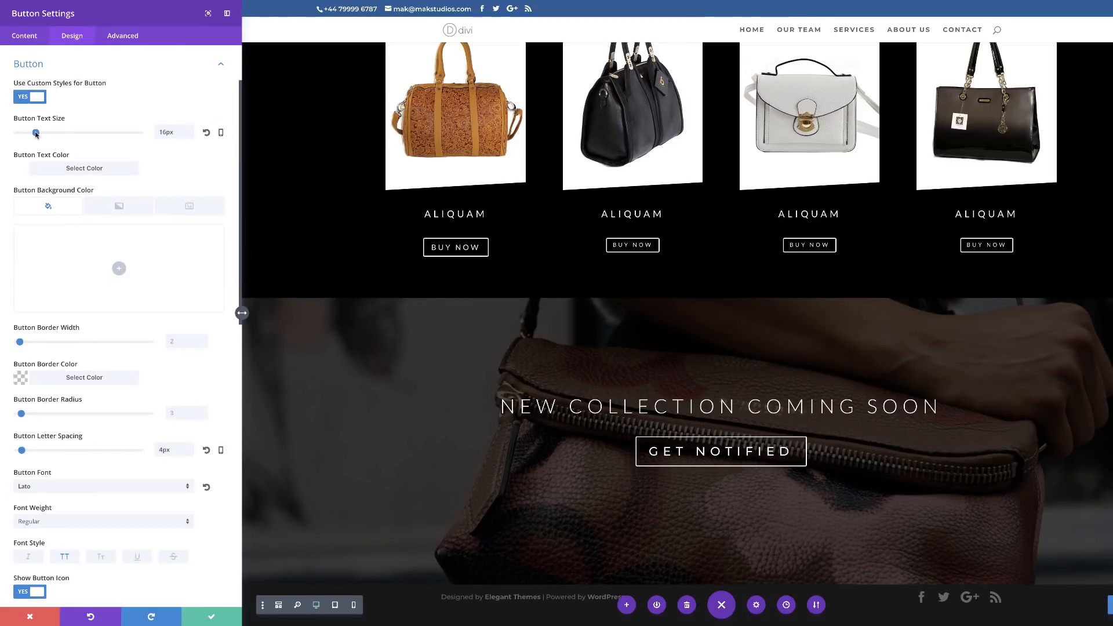
left_click(211, 617)
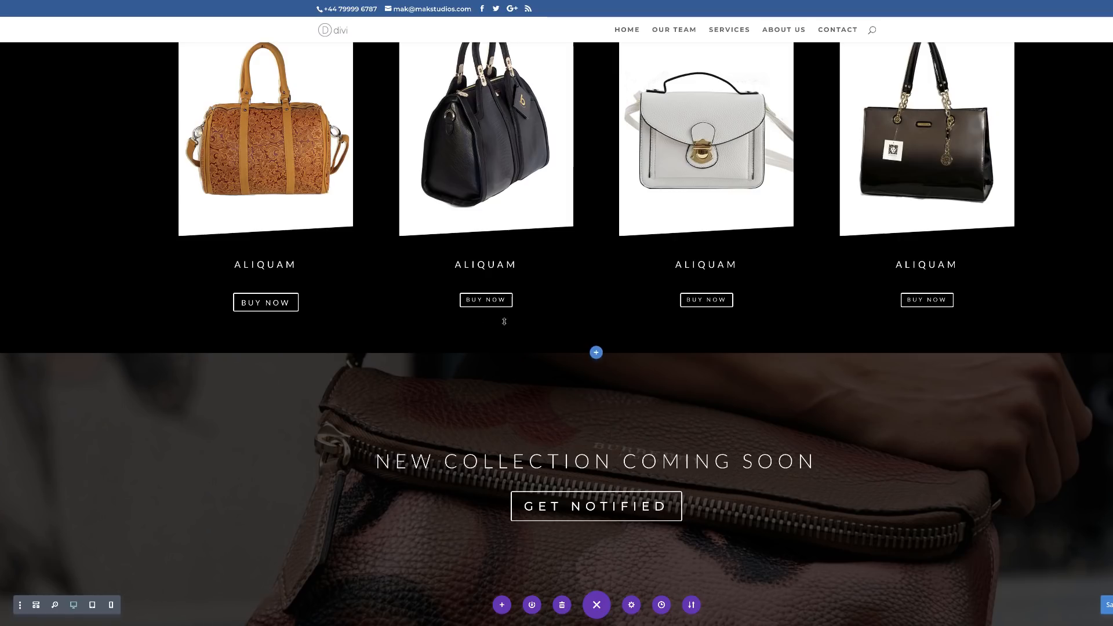
Delete the BUY NOW buttons under the second, third and fourth products
mouse_move(481, 297)
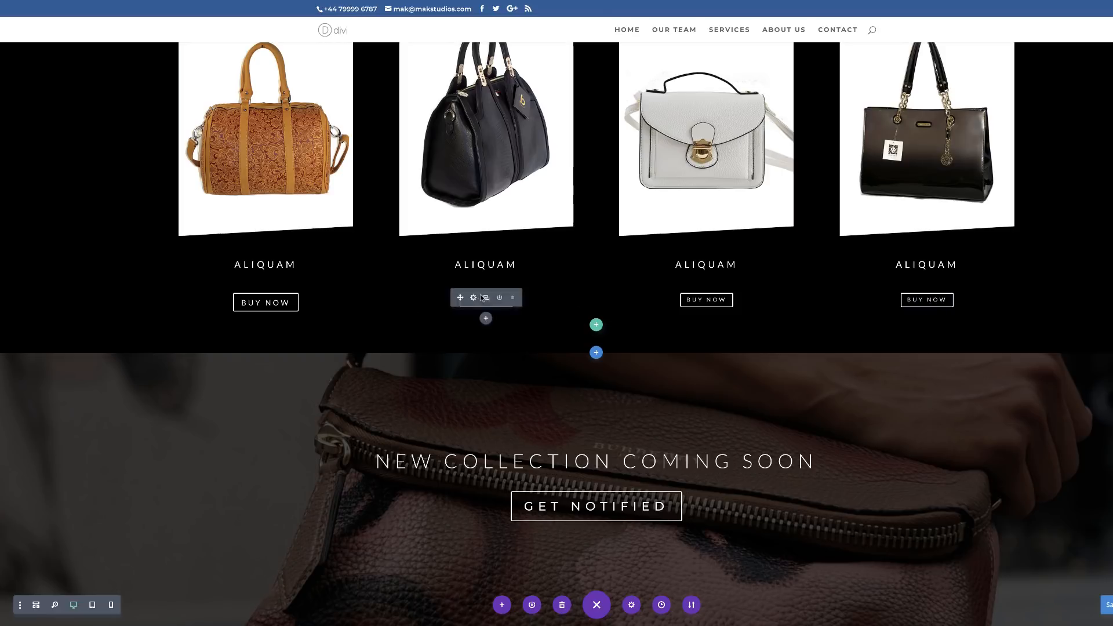
left_click(512, 299)
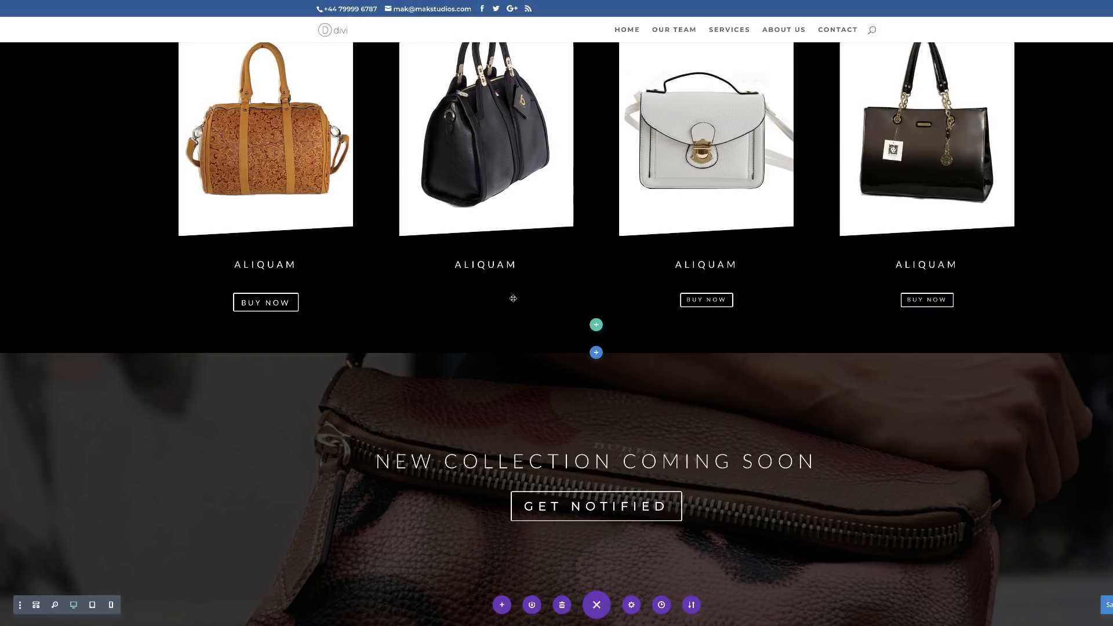
left_click(733, 298)
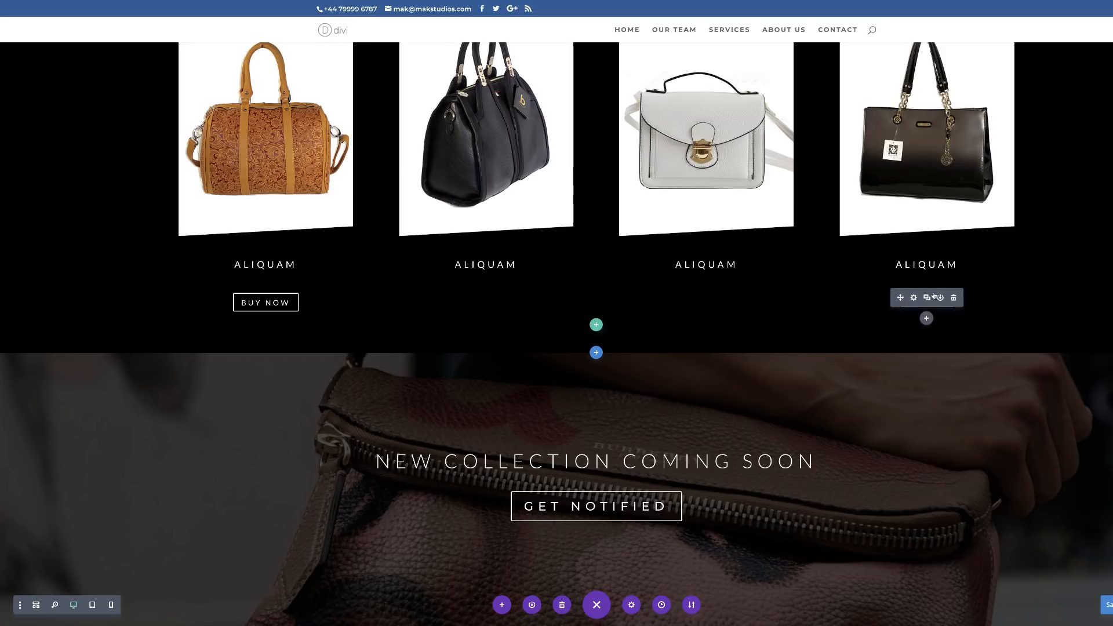
left_click(954, 297)
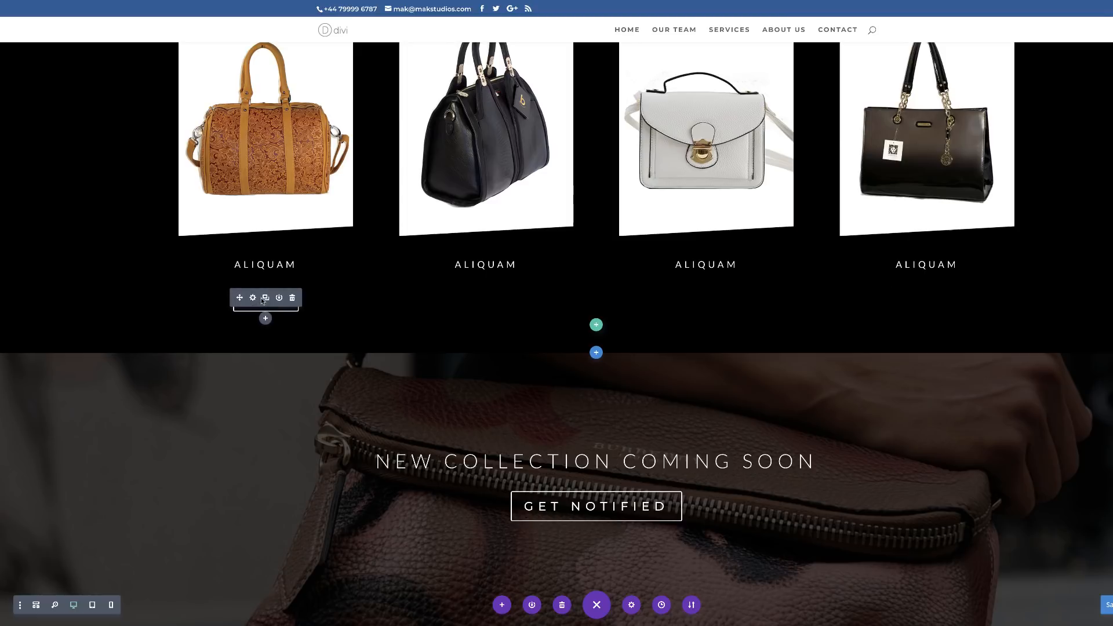
Duplicate the first product's BUY NOW button three times and move one copy under each of the other products
left_click(265, 298)
left_click(267, 298)
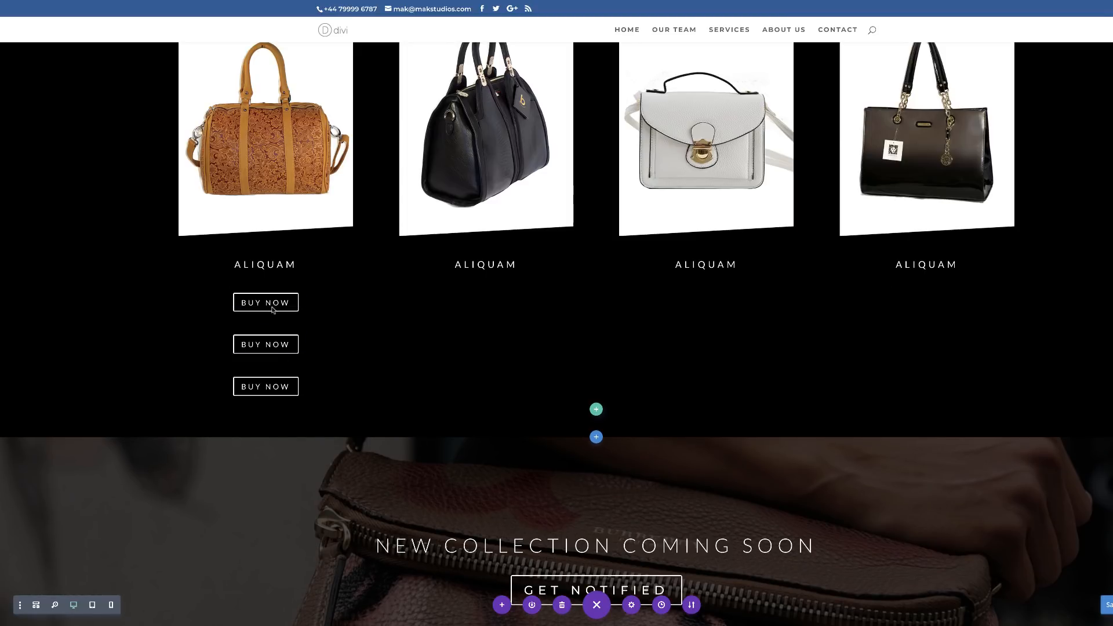
left_click(269, 300)
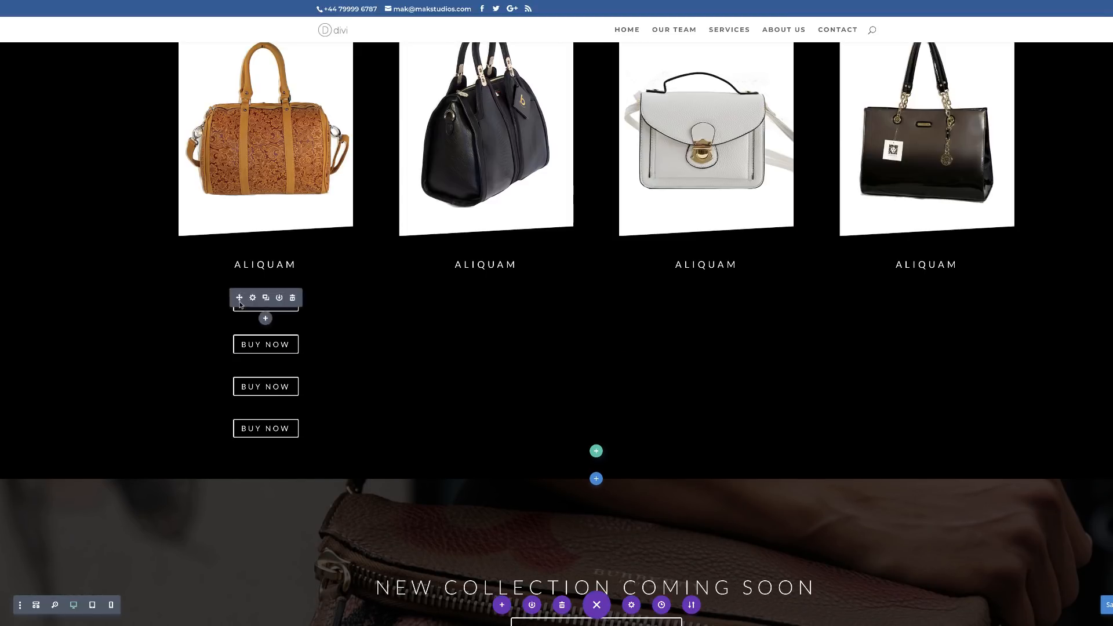
left_click_drag(240, 298, 490, 287)
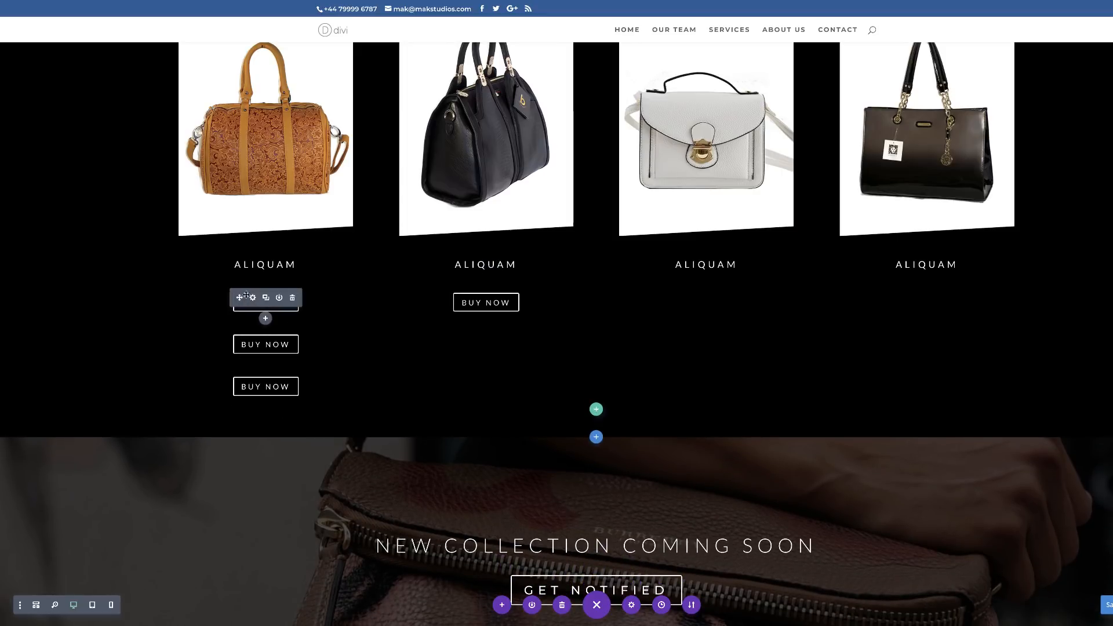
left_click_drag(240, 297, 715, 288)
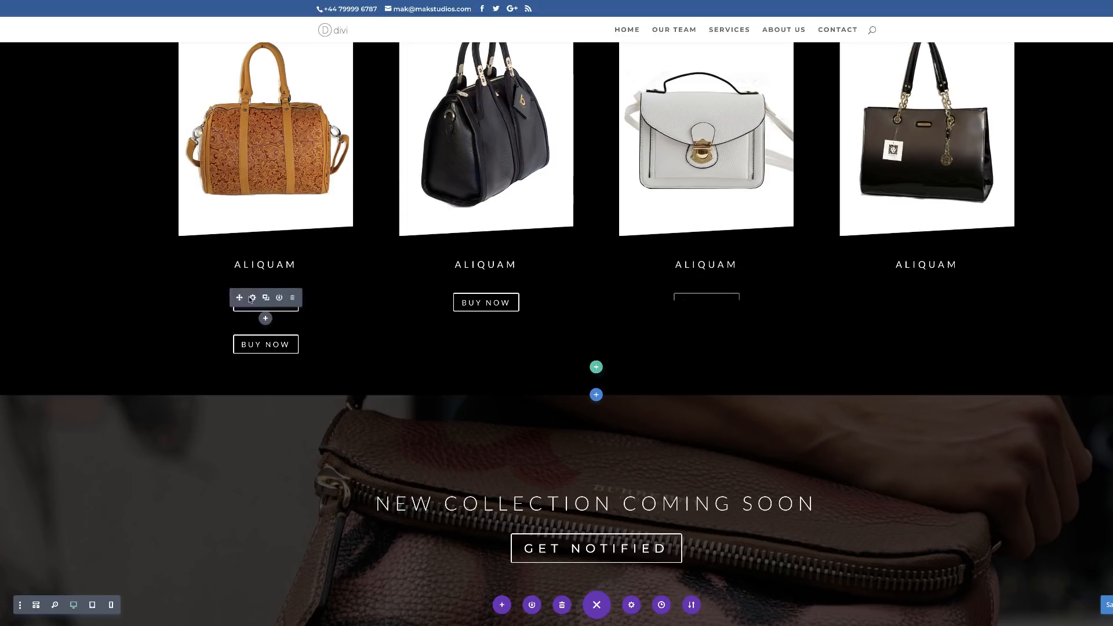
left_click_drag(240, 299, 925, 300)
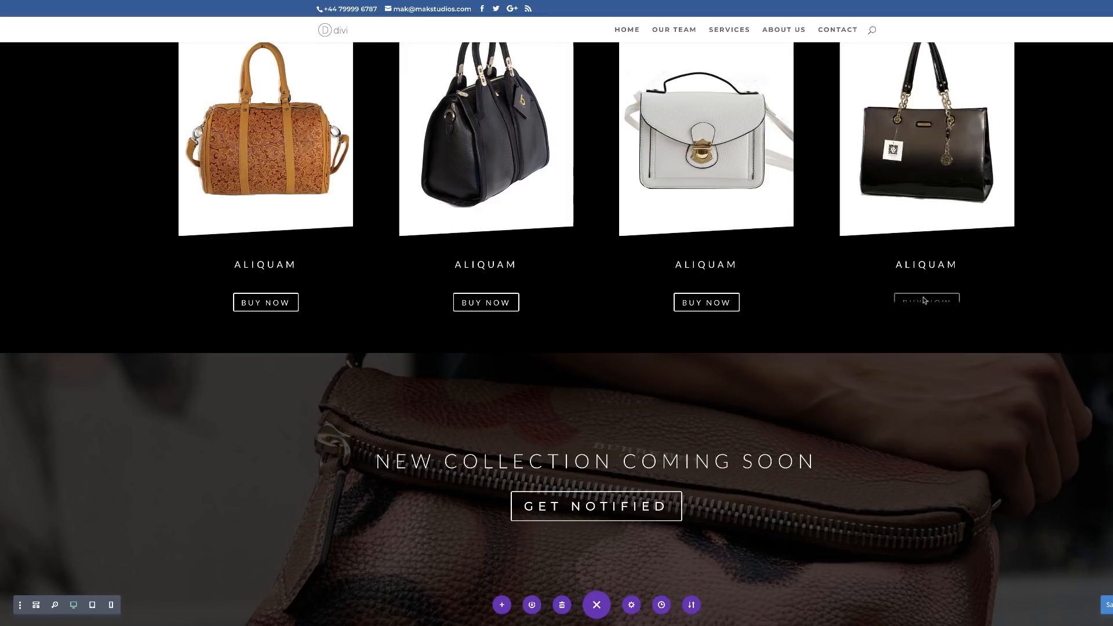
Increase the product section's top and bottom padding by similar amounts directly on the page
scroll(817, 386, "up", 8)
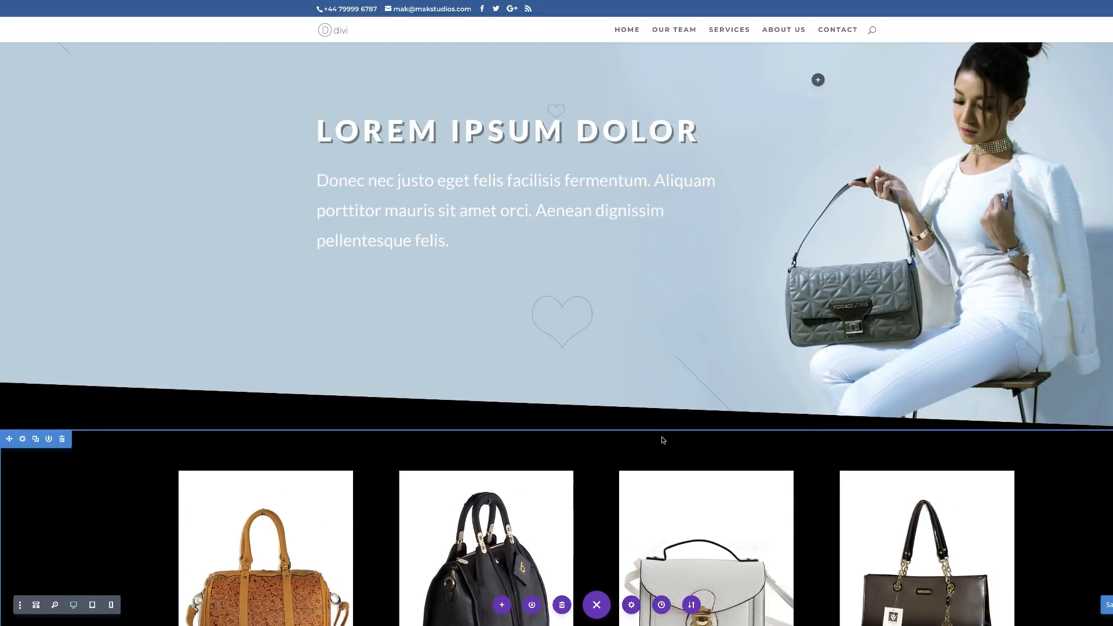
scroll(661, 439, "down", 1)
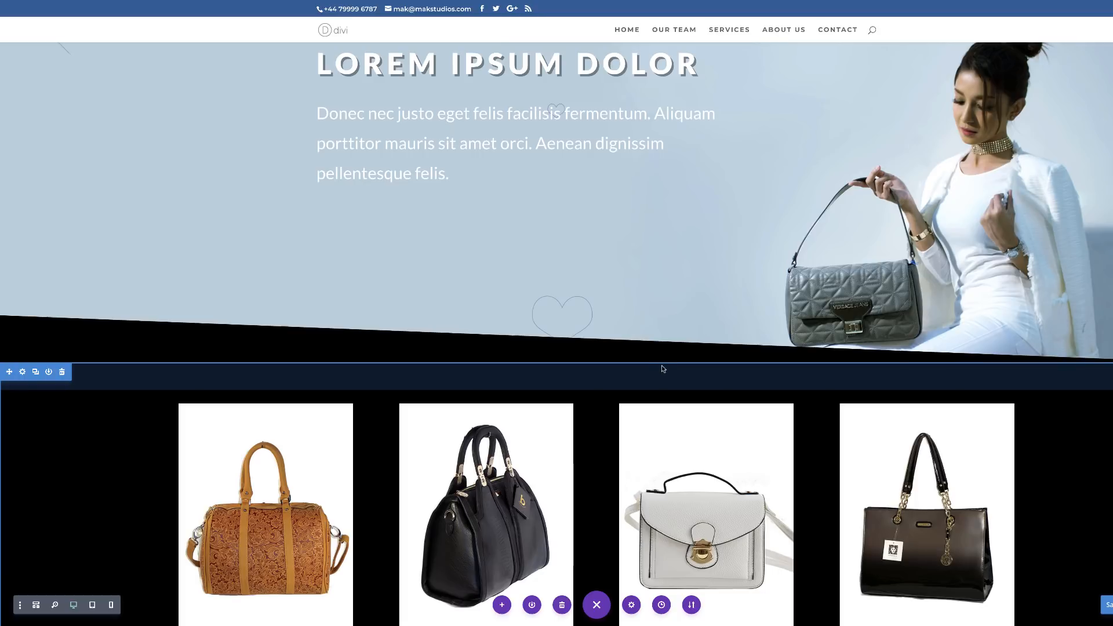
left_click_drag(661, 374, 664, 394)
scroll(372, 449, "down", 6)
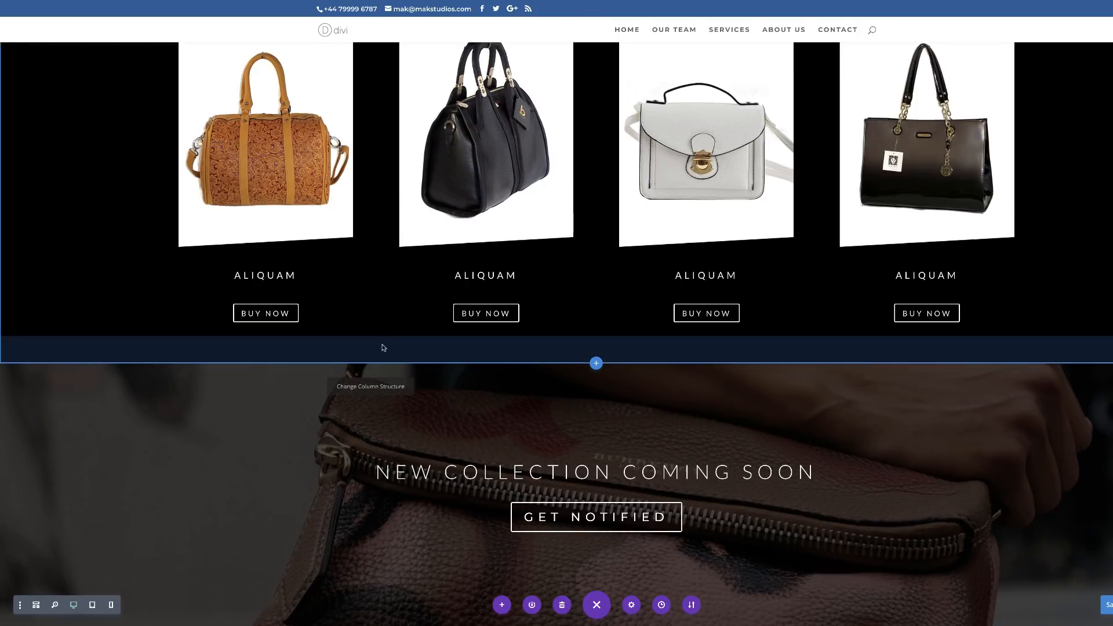
left_click_drag(384, 364, 391, 392)
Publish the page, exit the Visual Builder and look over the live page from the hero to the footer
scroll(290, 462, "up", 2)
scroll(288, 461, "up", 10)
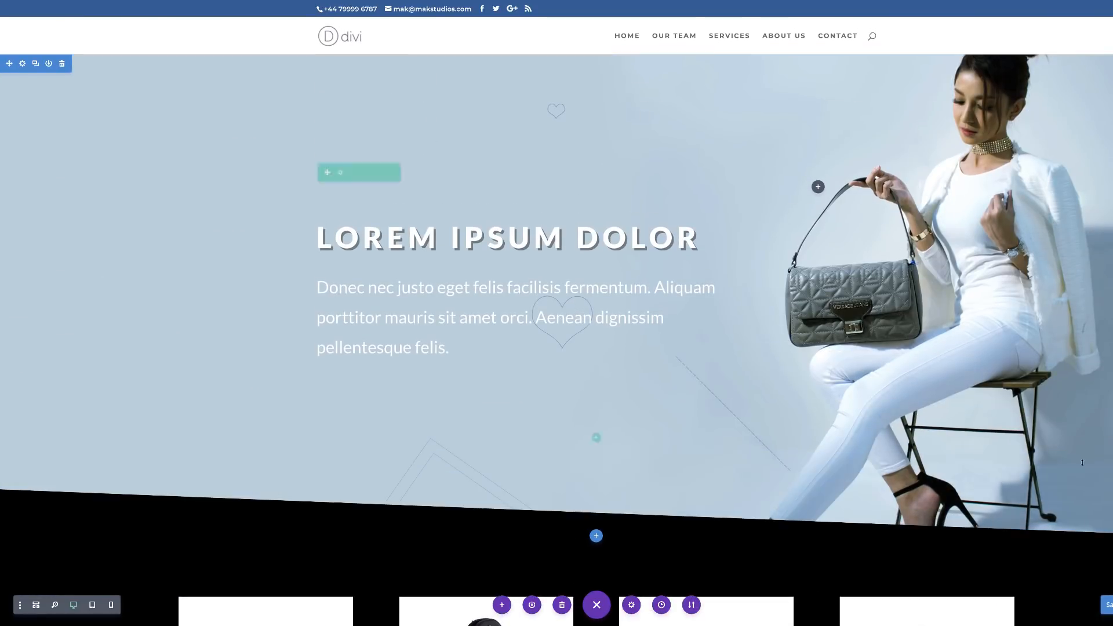
left_click(1088, 608)
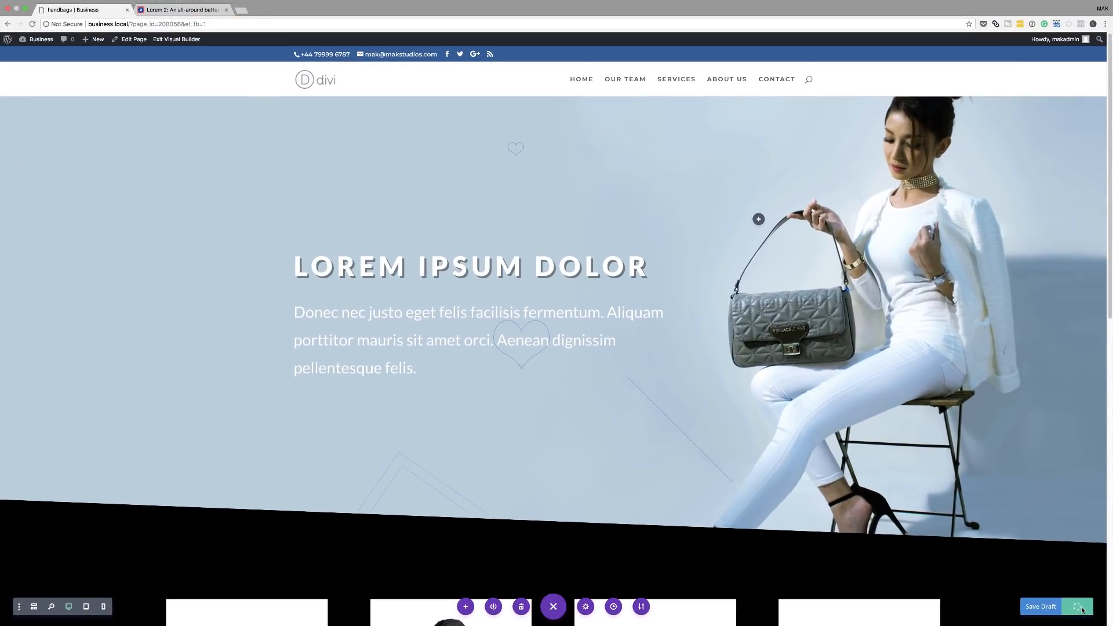
left_click(168, 37)
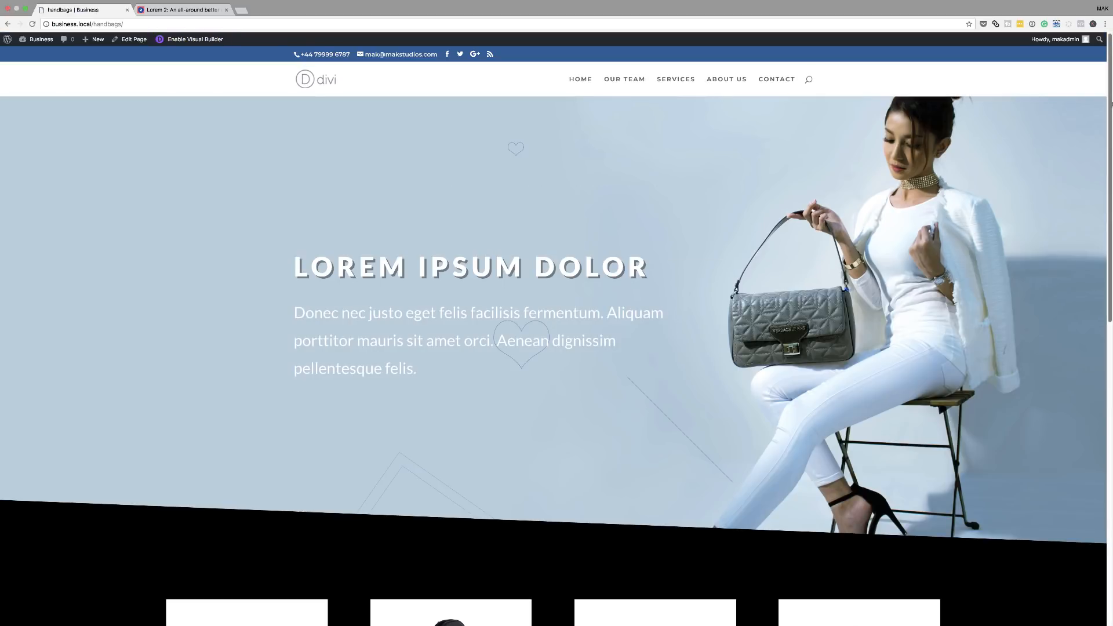
left_click_drag(1111, 94, 1097, 424)
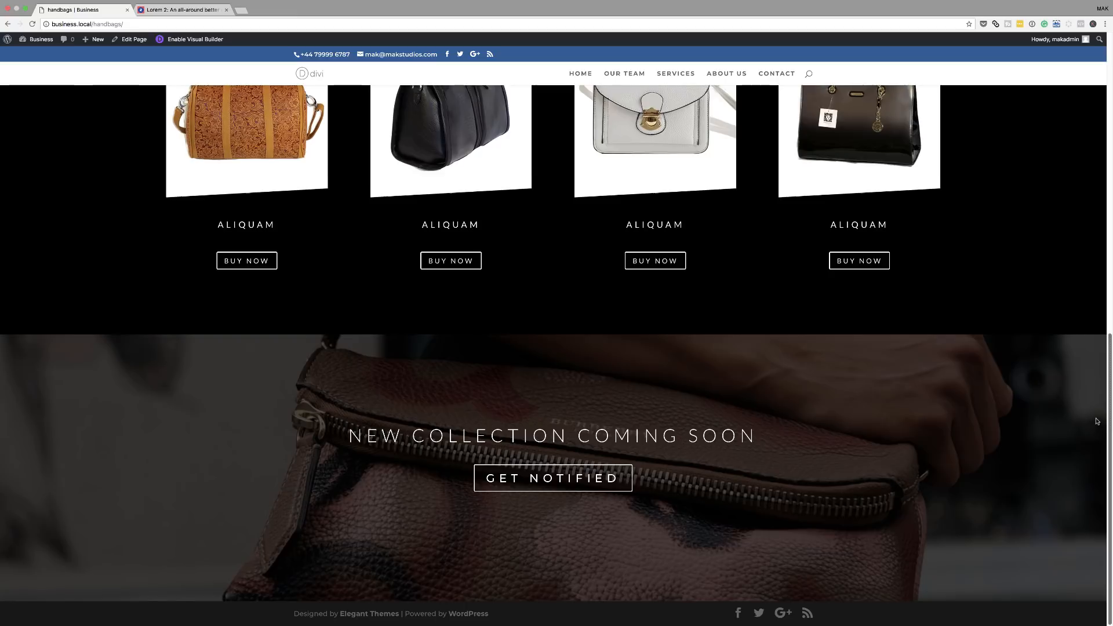
scroll(99, 474, "up", 15)
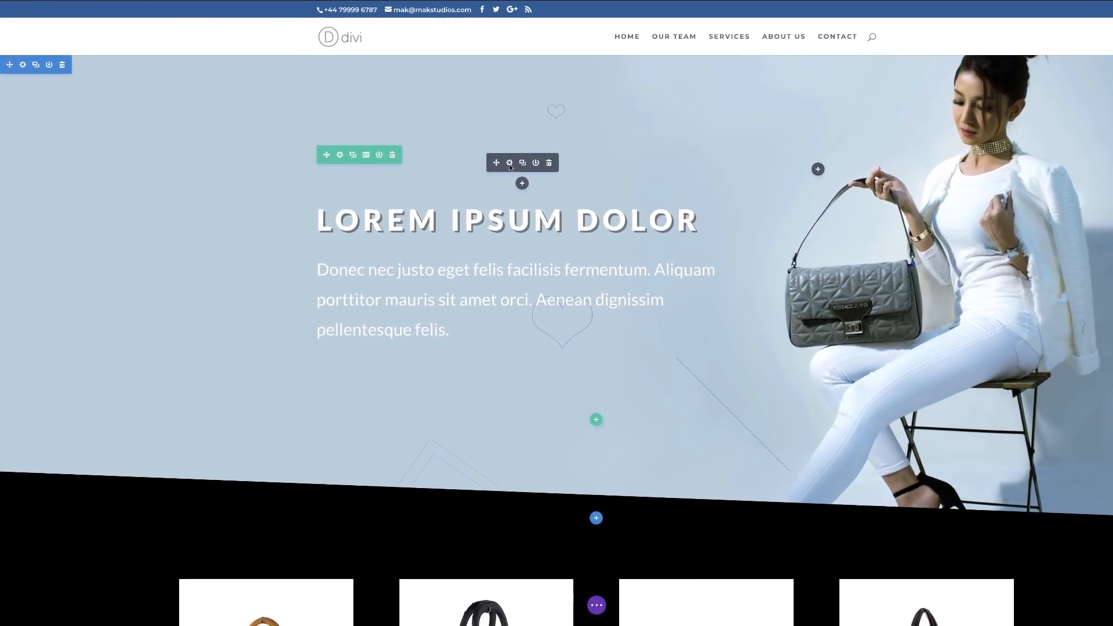
Open the design settings of the divider above the LOREM IPSUM DOLOR heading
left_click(509, 162)
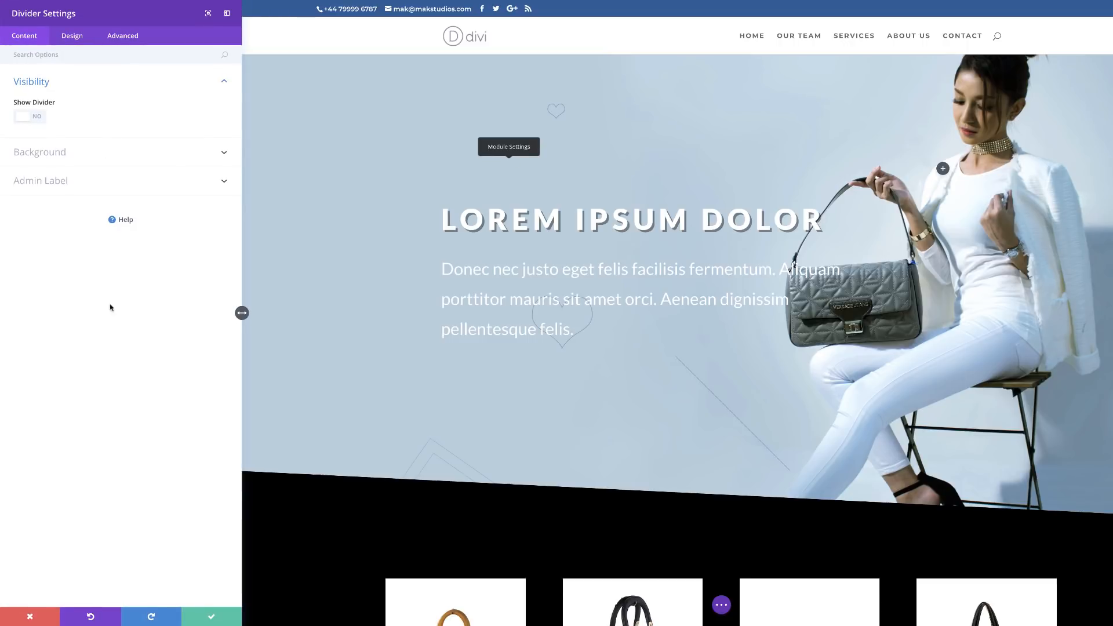
left_click(72, 36)
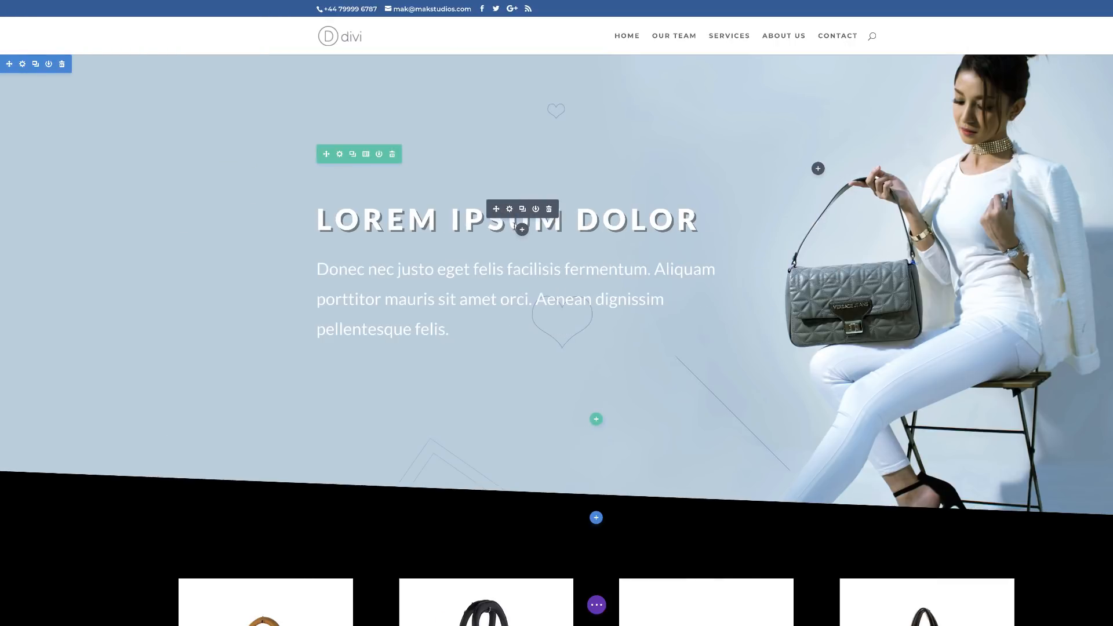
Set the LOREM IPSUM DOLOR heading's line height to 1.2em, with the tablet preview of its text size shown
left_click(509, 209)
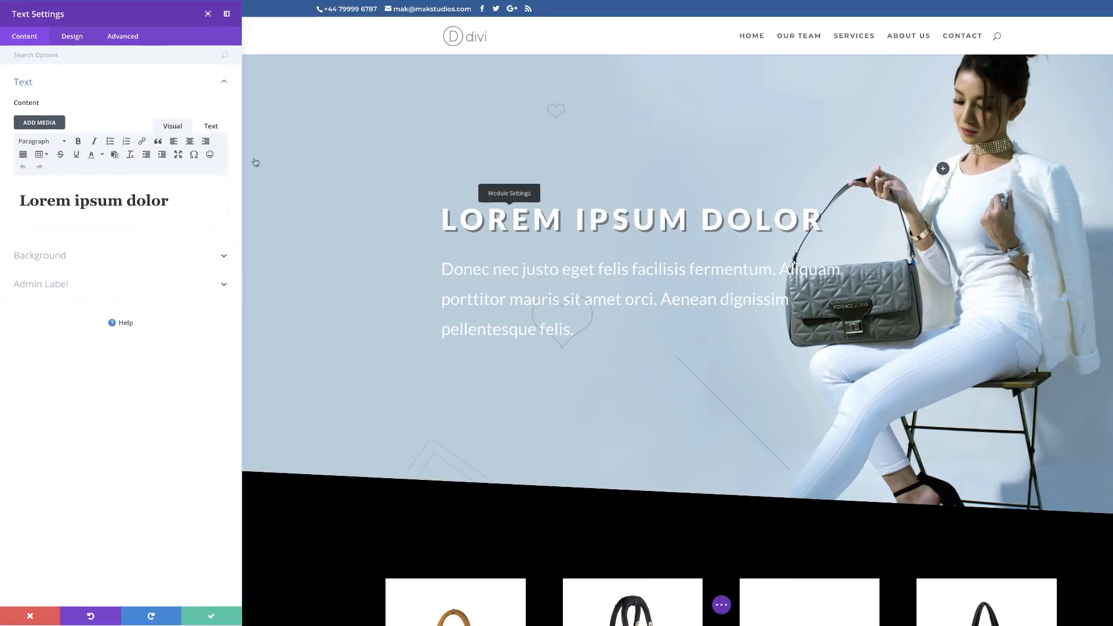
left_click(70, 37)
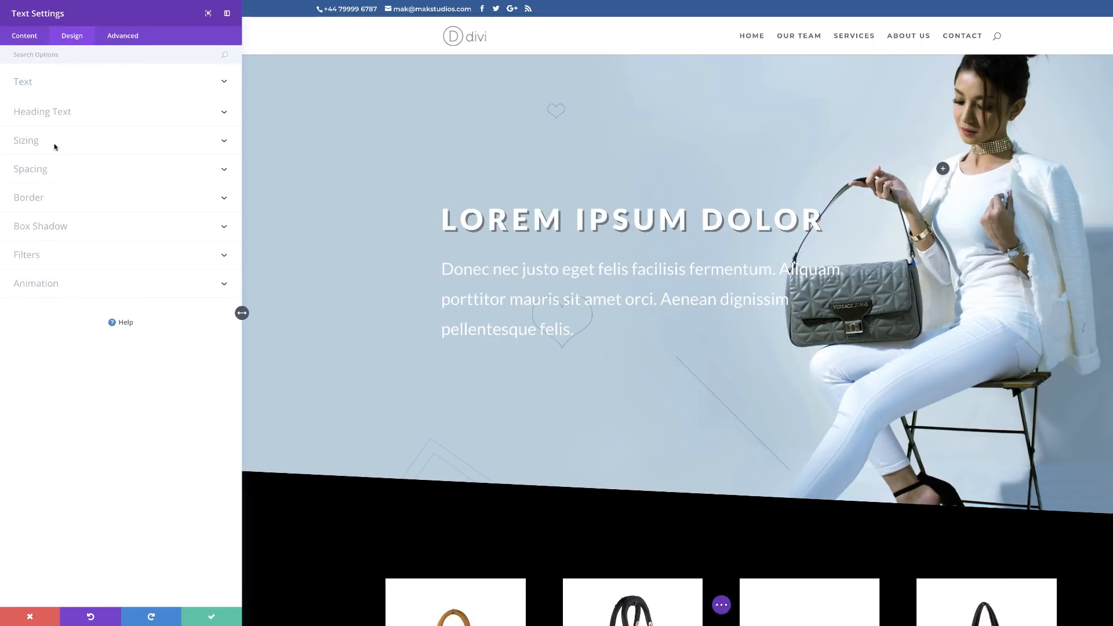
left_click(55, 86)
left_click(54, 86)
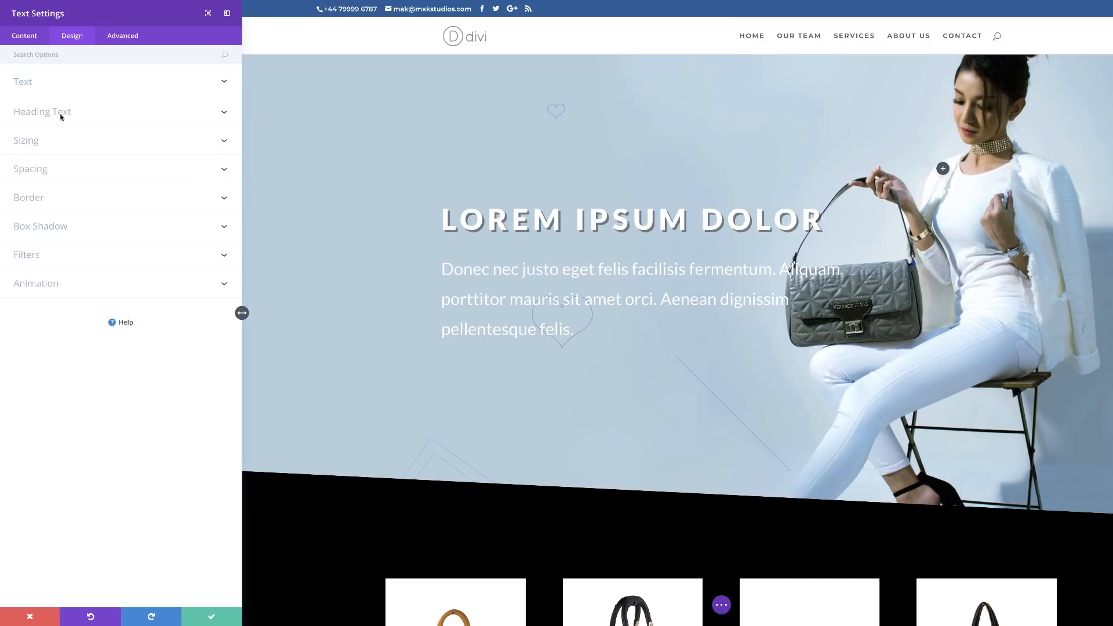
left_click(88, 119)
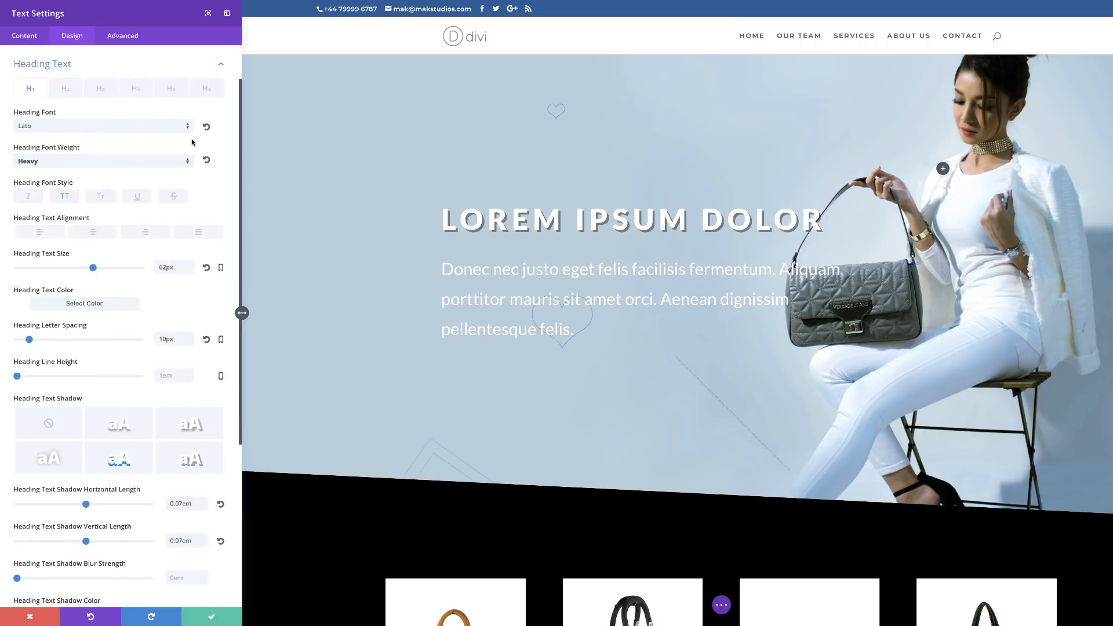
left_click(221, 269)
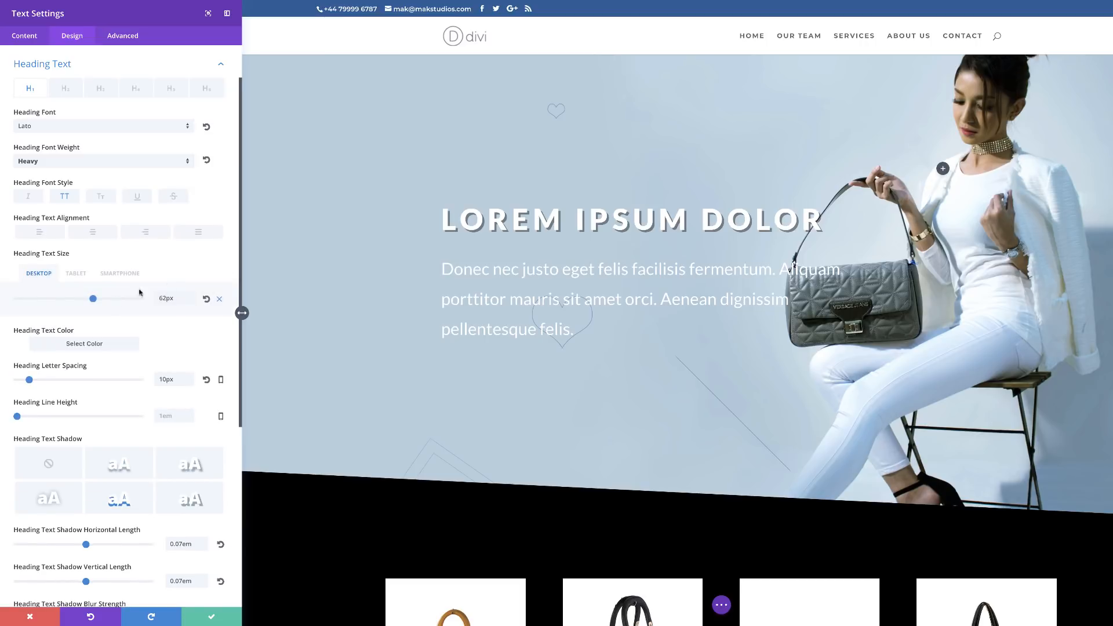
left_click(79, 276)
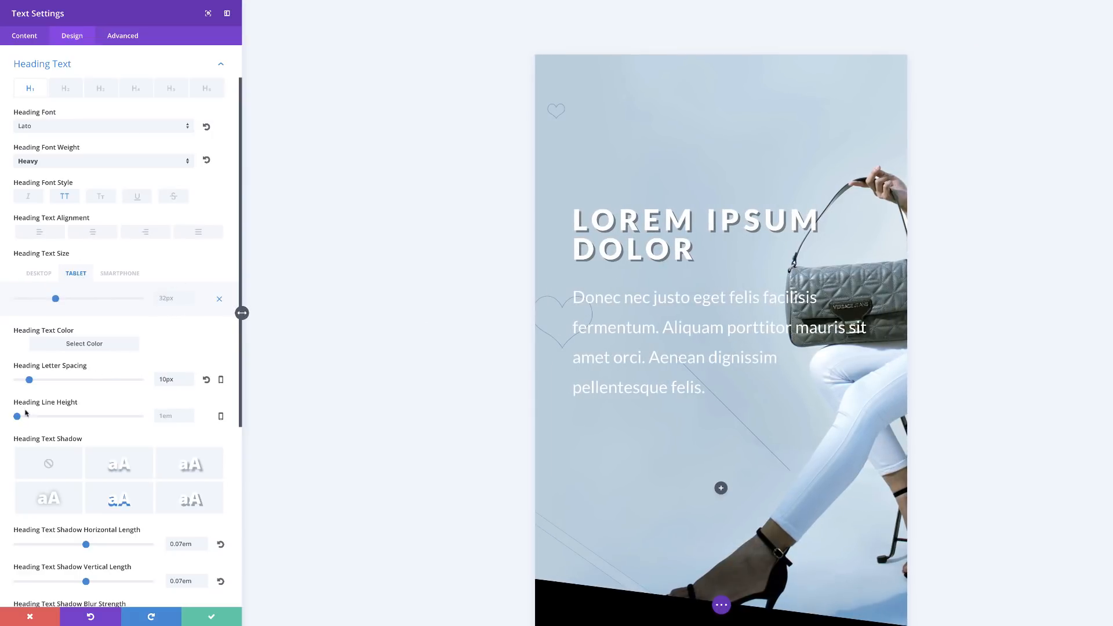
left_click_drag(18, 418, 30, 422)
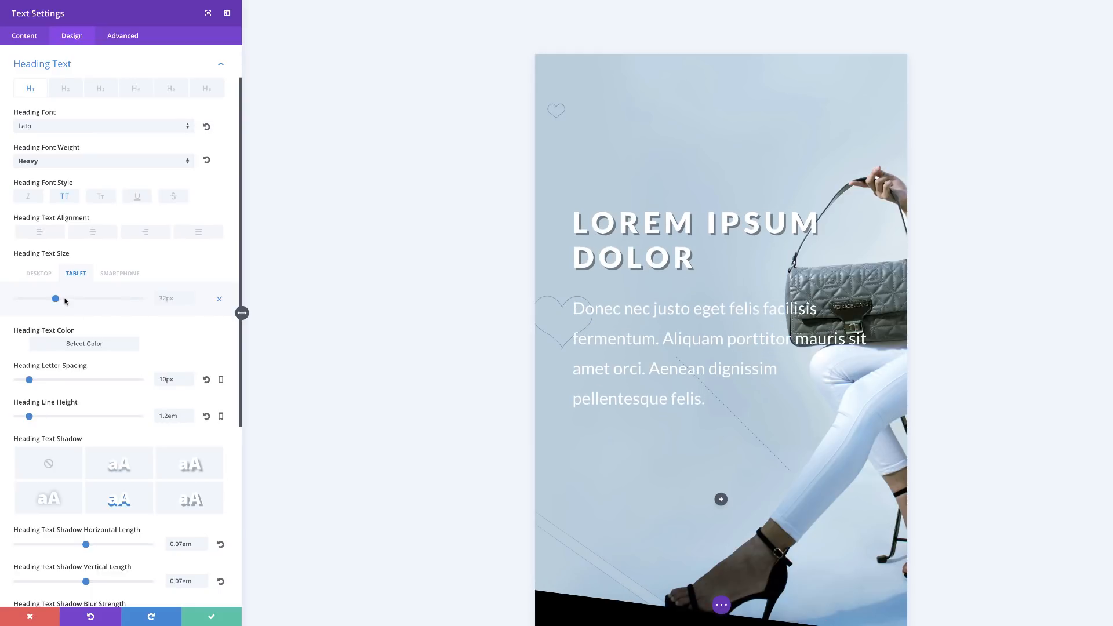
Set the heading's text size to 38px on tablet and 40px on smartphone, and save the module
left_click_drag(55, 300, 63, 299)
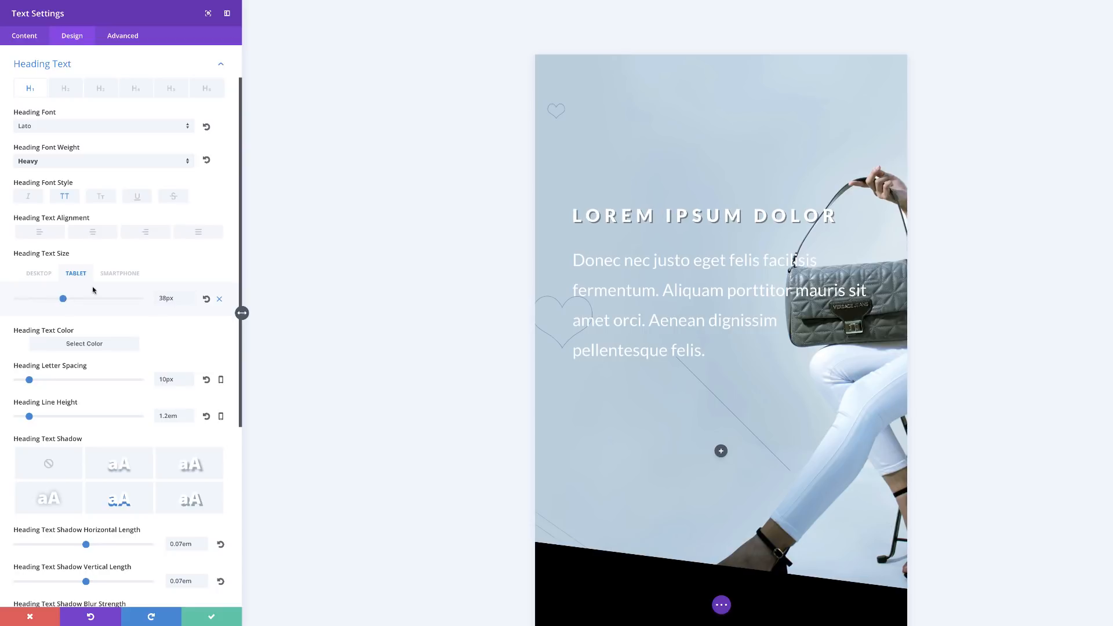
left_click(118, 273)
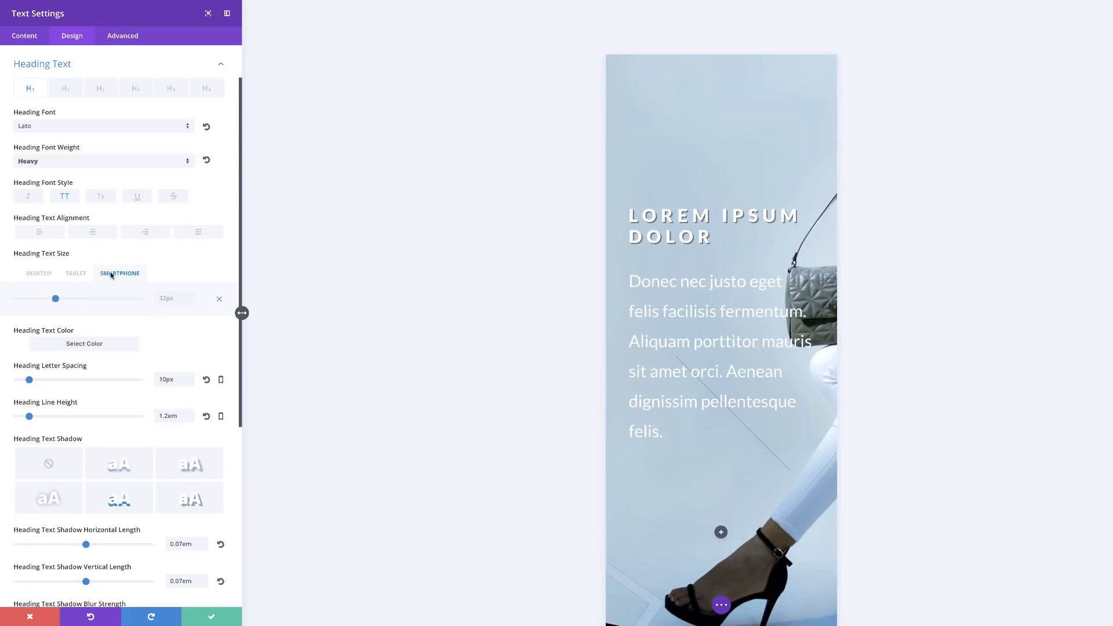
left_click_drag(55, 299, 65, 300)
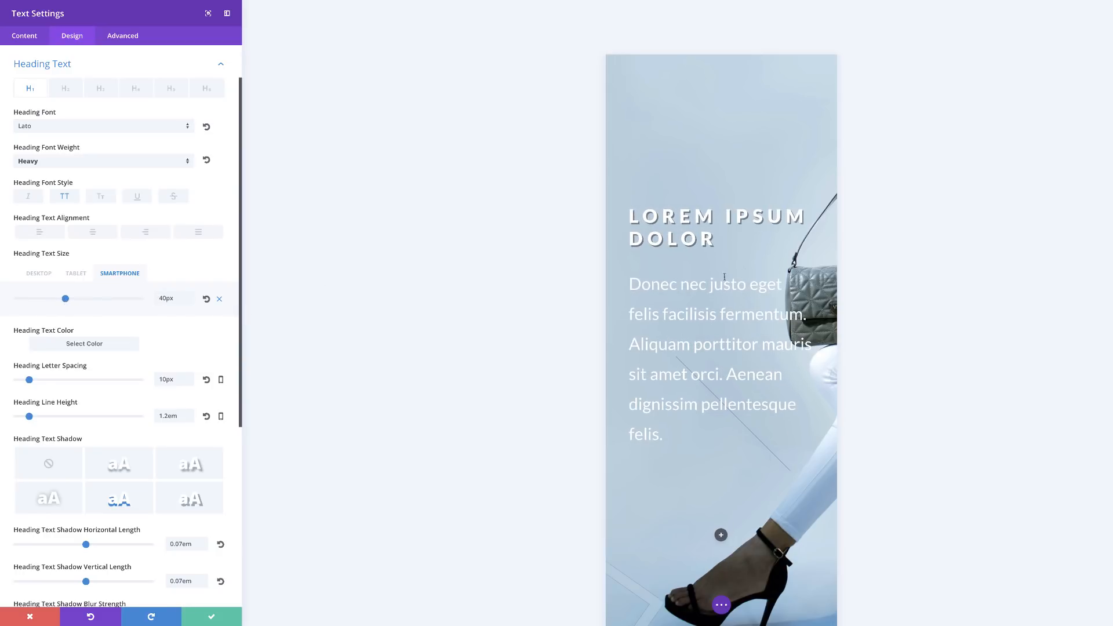
left_click(211, 616)
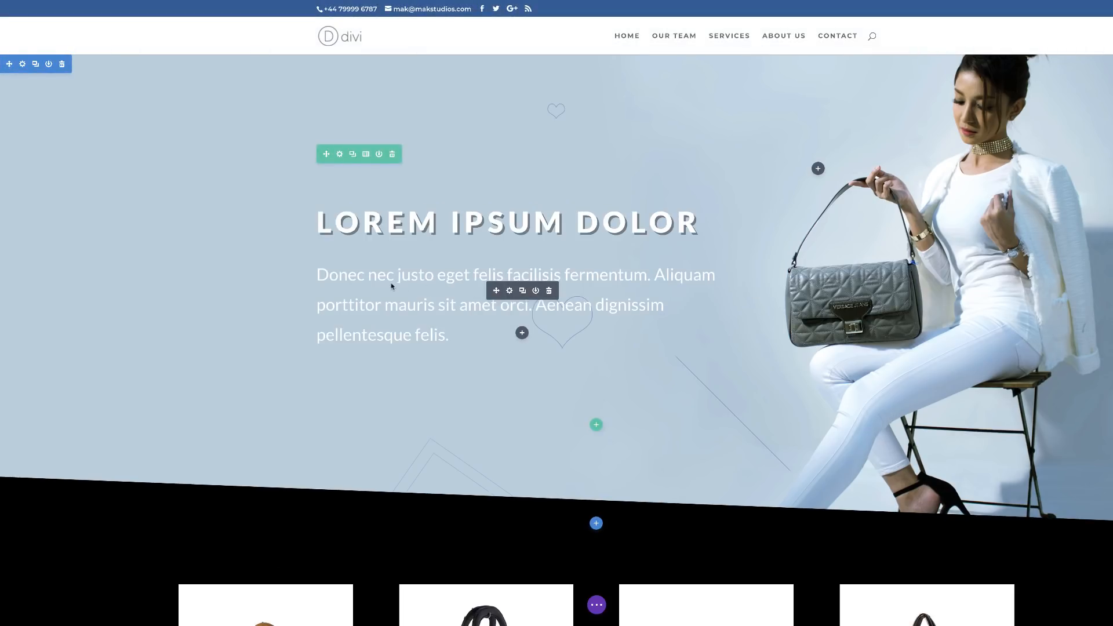
Set the tablet text size of the paragraph below the hero heading to 28px
left_click(510, 291)
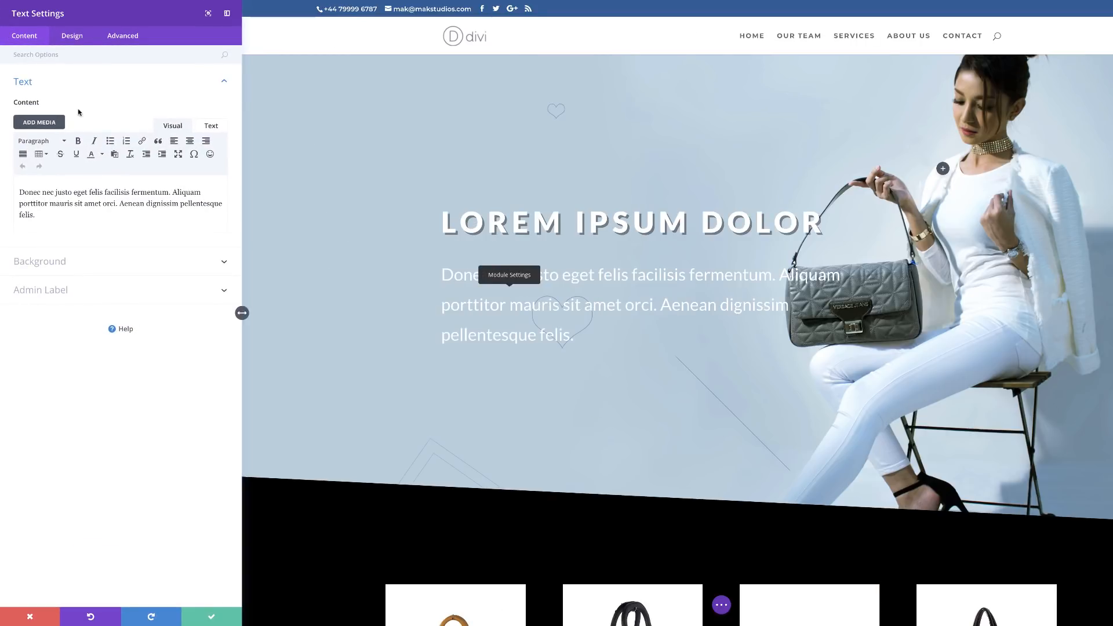
left_click(79, 38)
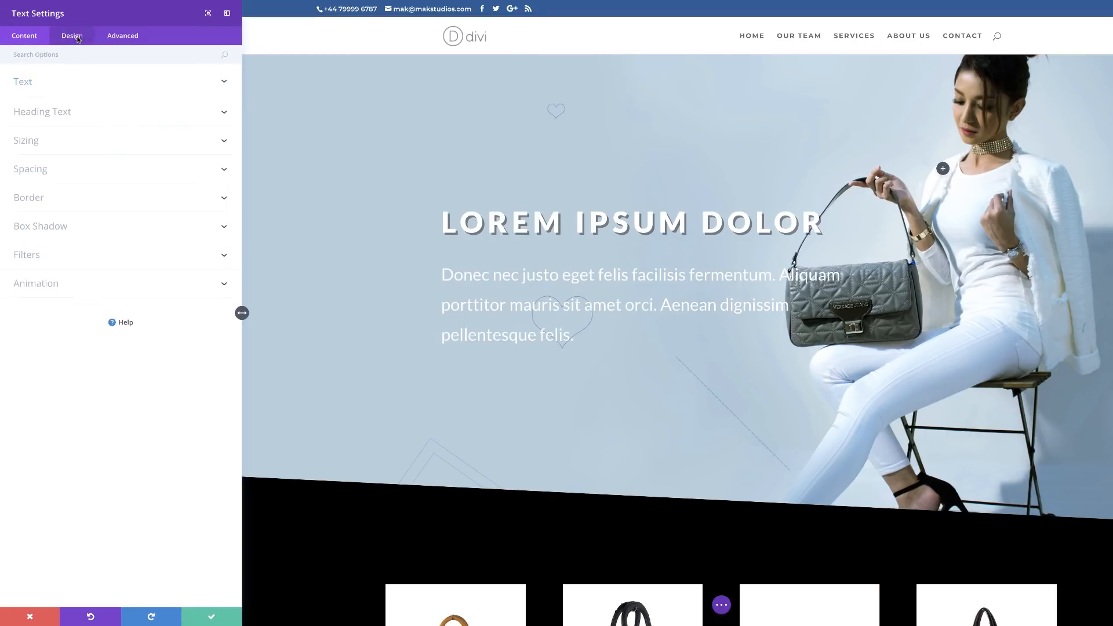
left_click(54, 86)
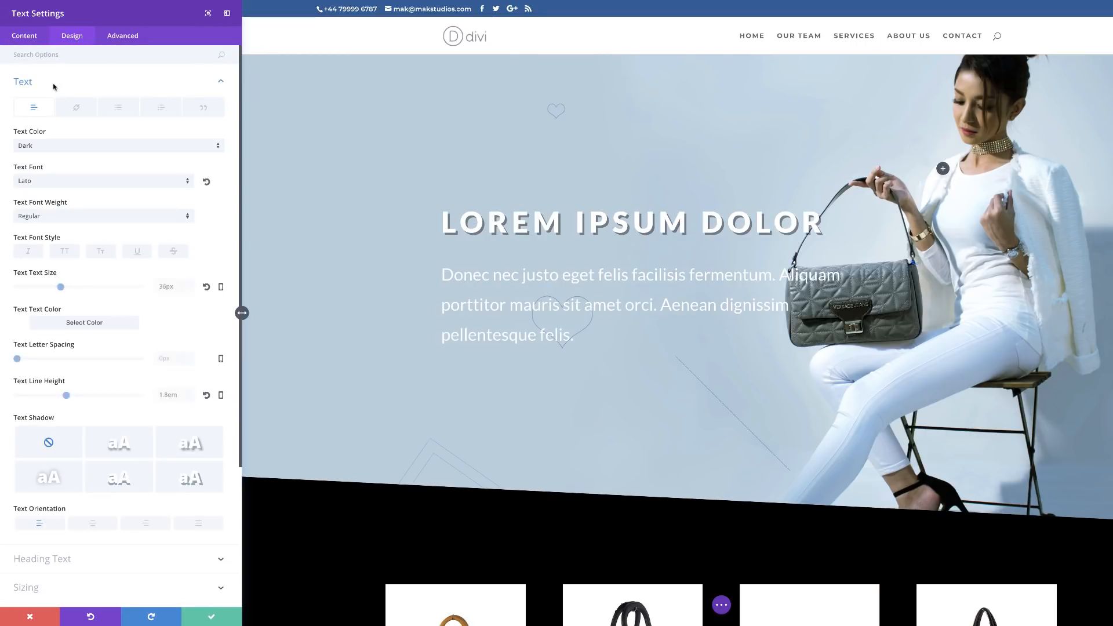
left_click(220, 288)
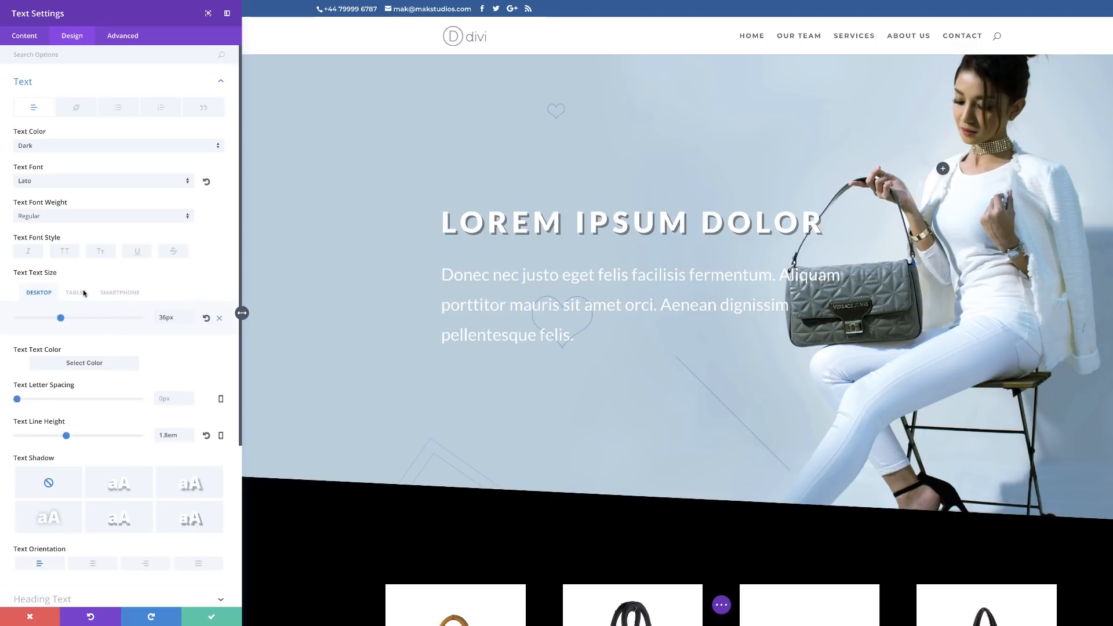
left_click(81, 293)
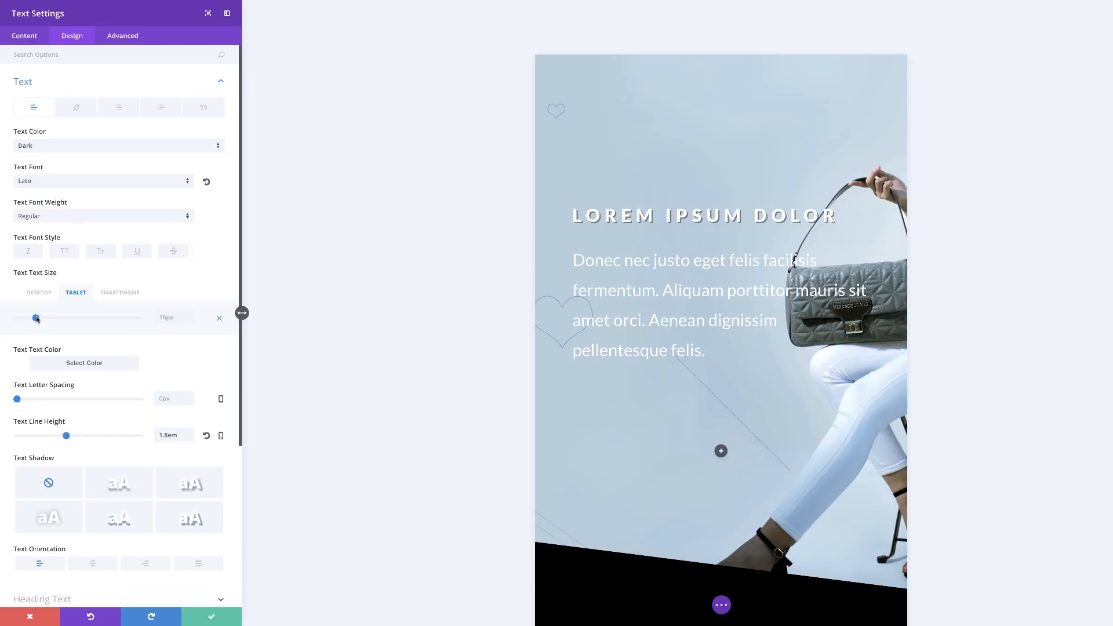
left_click_drag(36, 318, 50, 322)
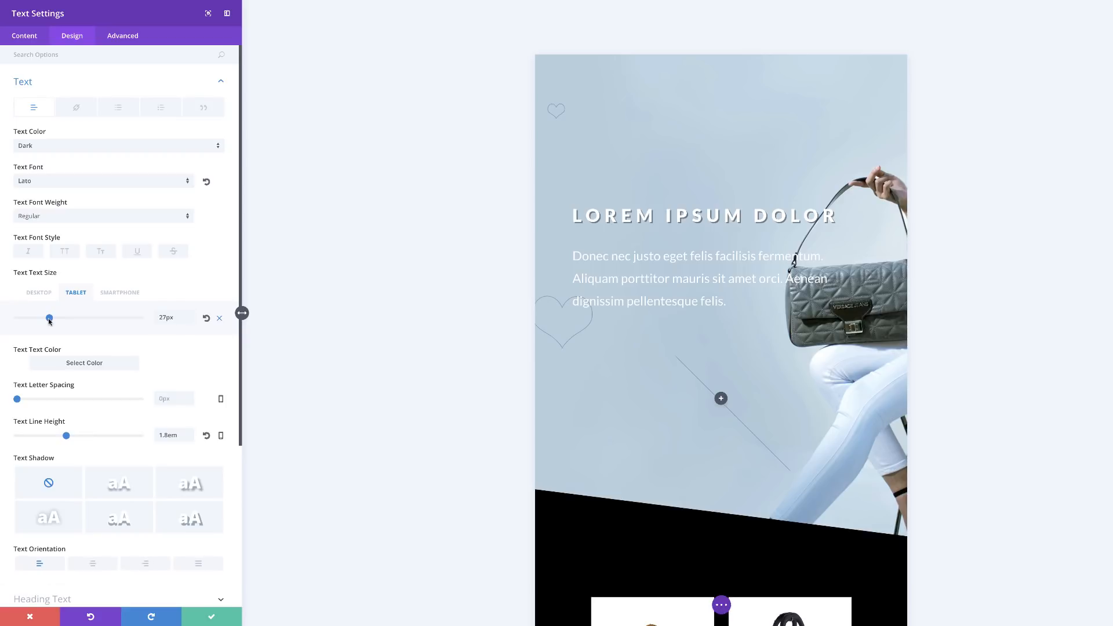
left_click_drag(50, 322, 51, 321)
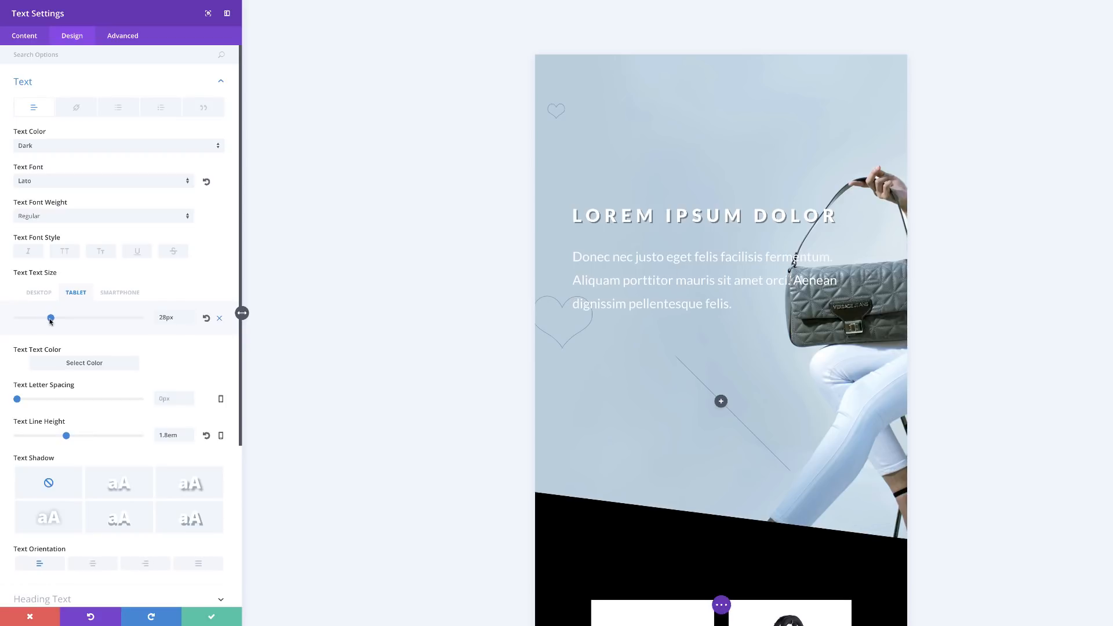
Set the hero paragraph's smartphone text size to 23px, check the phone preview down to the page end, and save
left_click(121, 292)
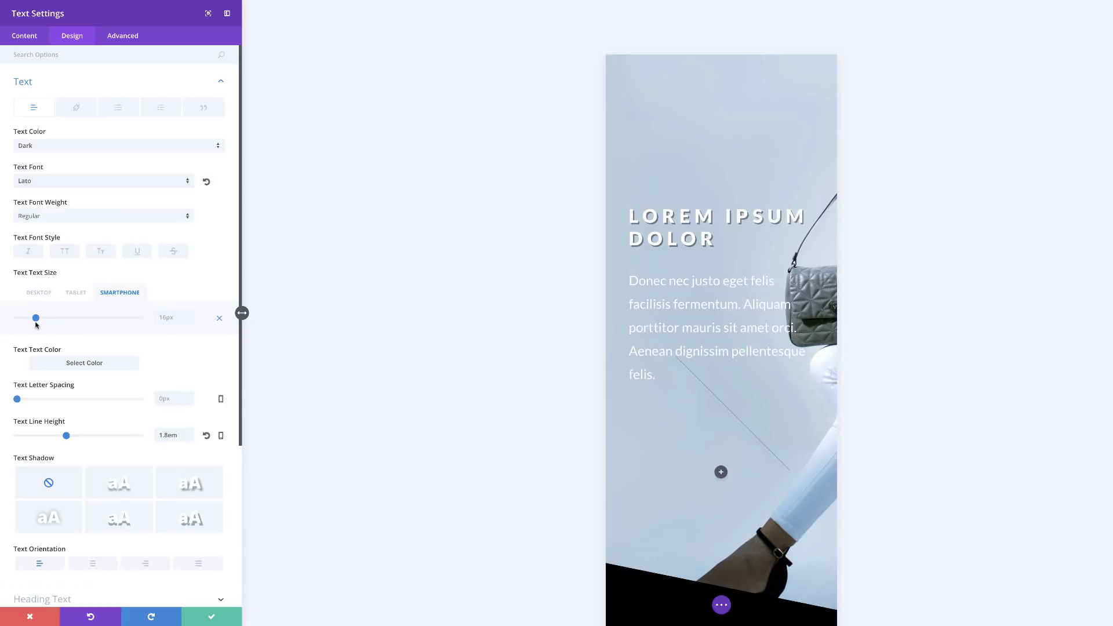
left_click_drag(37, 319, 46, 320)
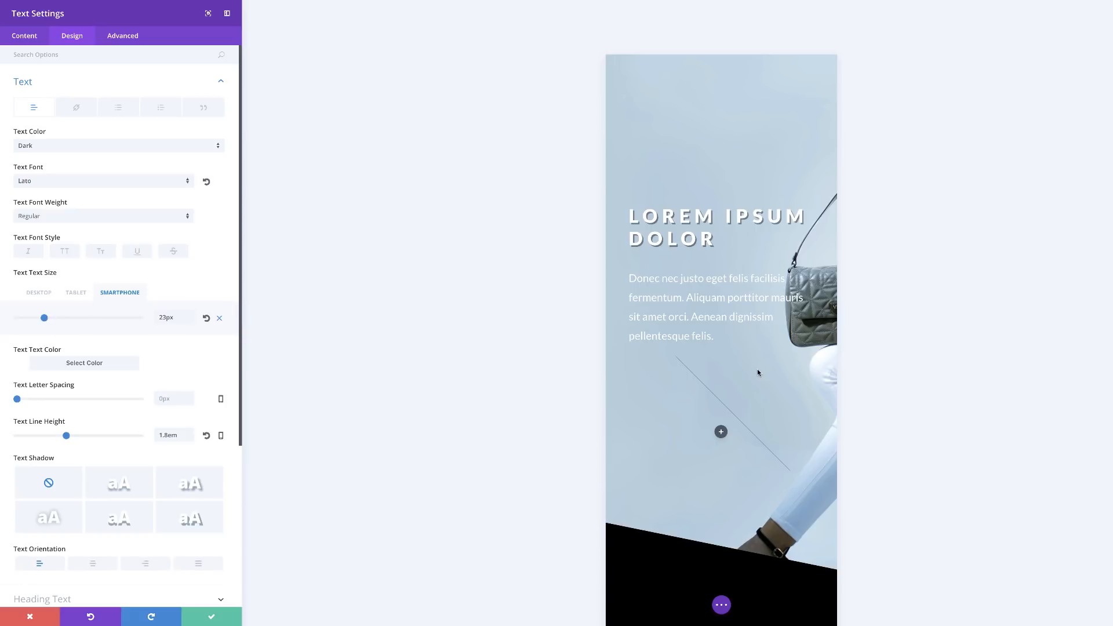
scroll(758, 372, "down", 8)
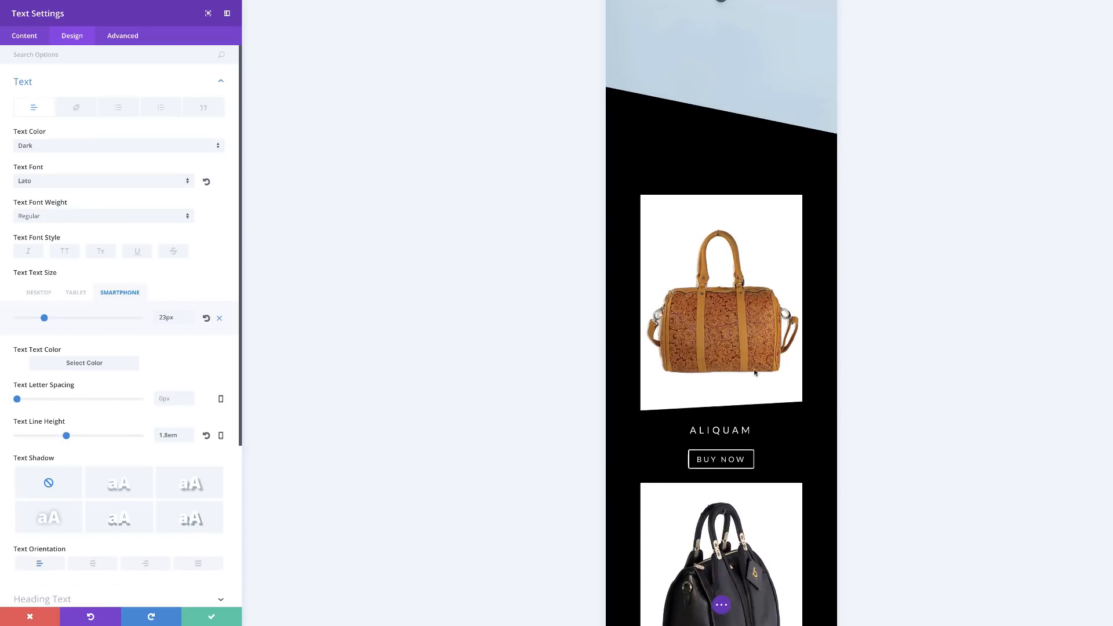
scroll(755, 372, "down", 6)
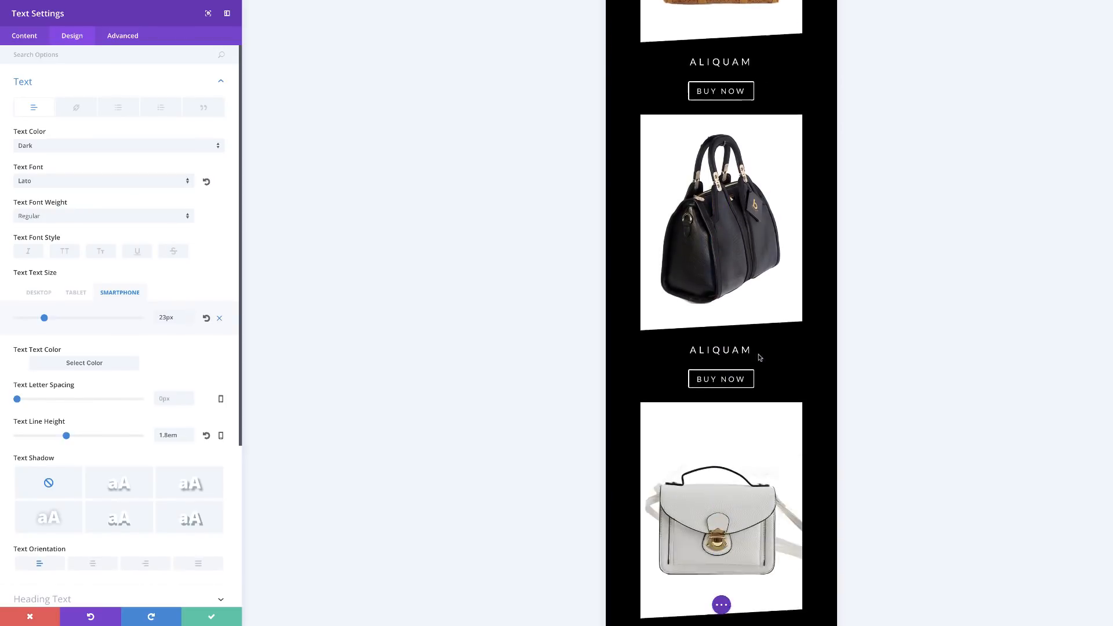
scroll(759, 357, "down", 13)
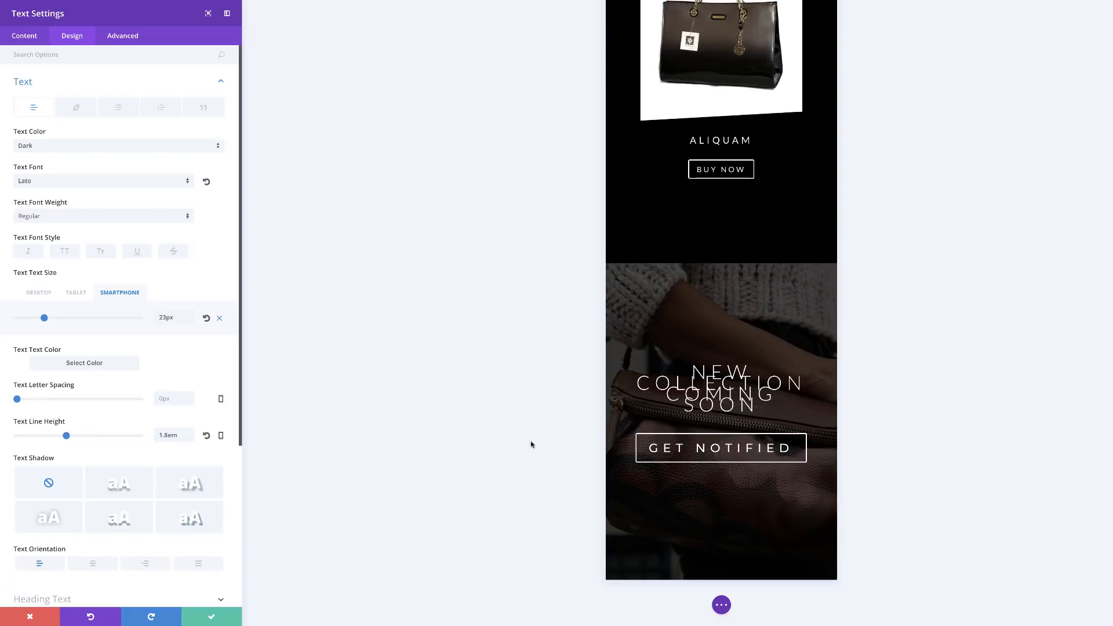
left_click(212, 616)
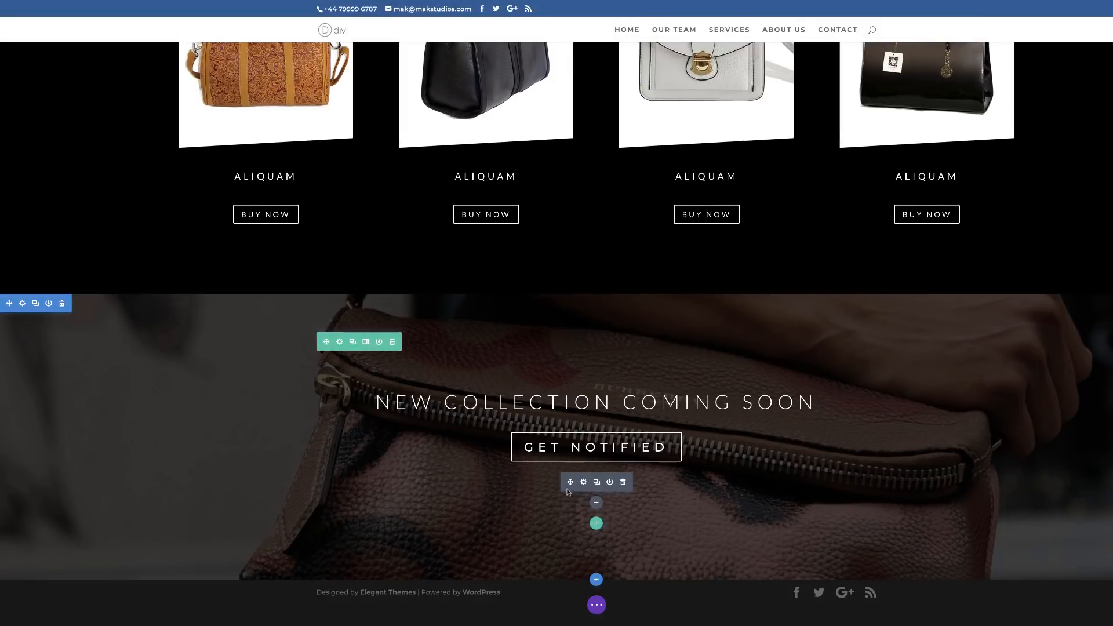
Set the tablet text size of the NEW COLLECTION COMING SOON text to 22px
mouse_move(596, 413)
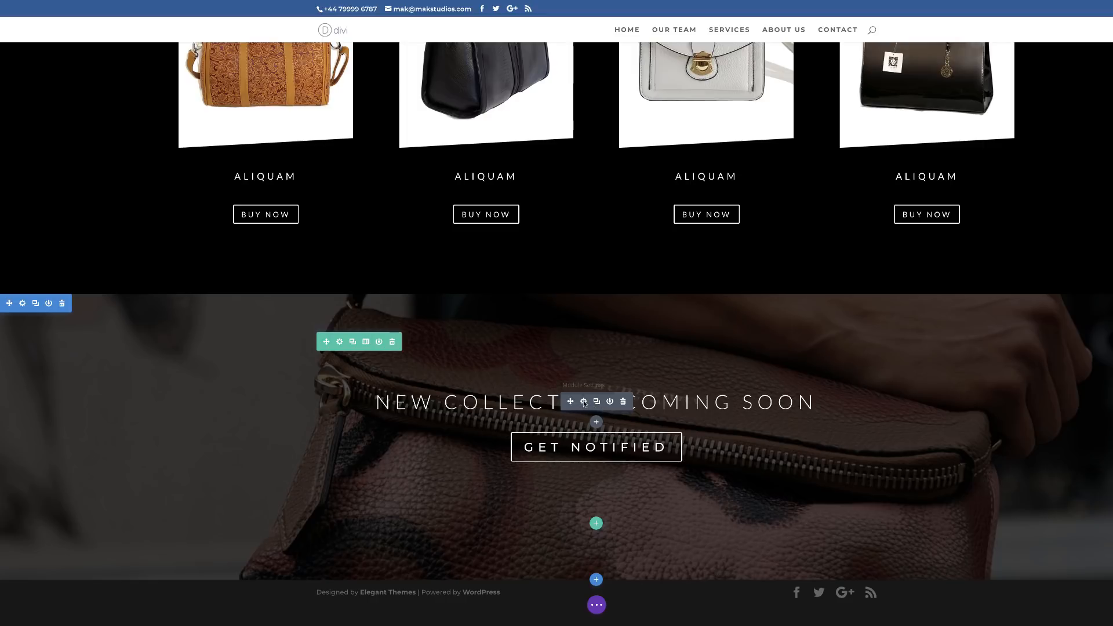
left_click(584, 401)
left_click(71, 38)
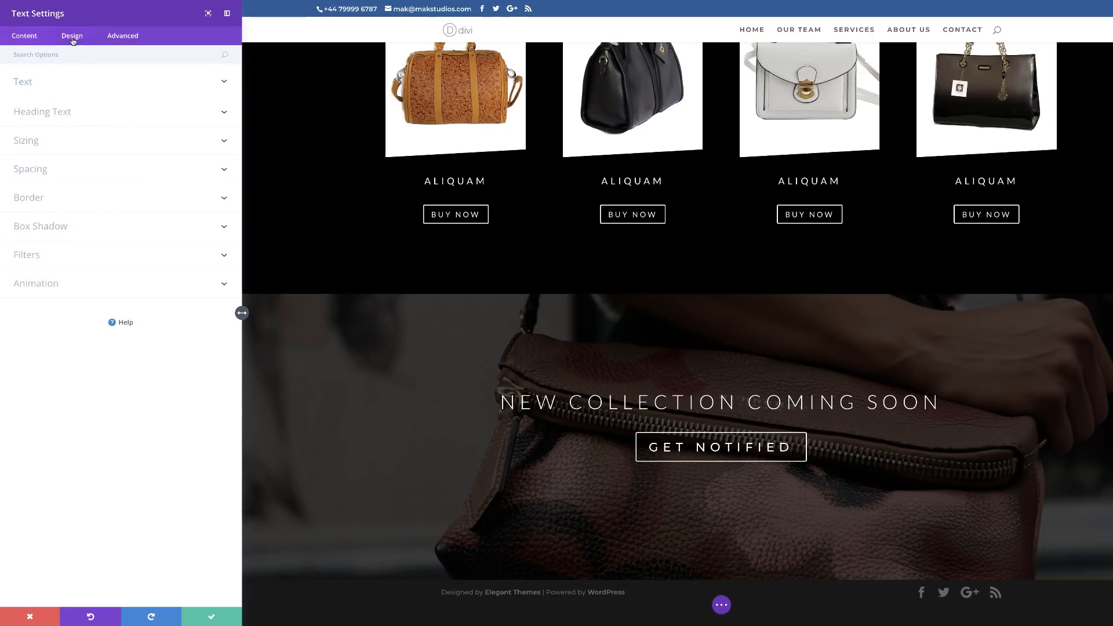
left_click(47, 82)
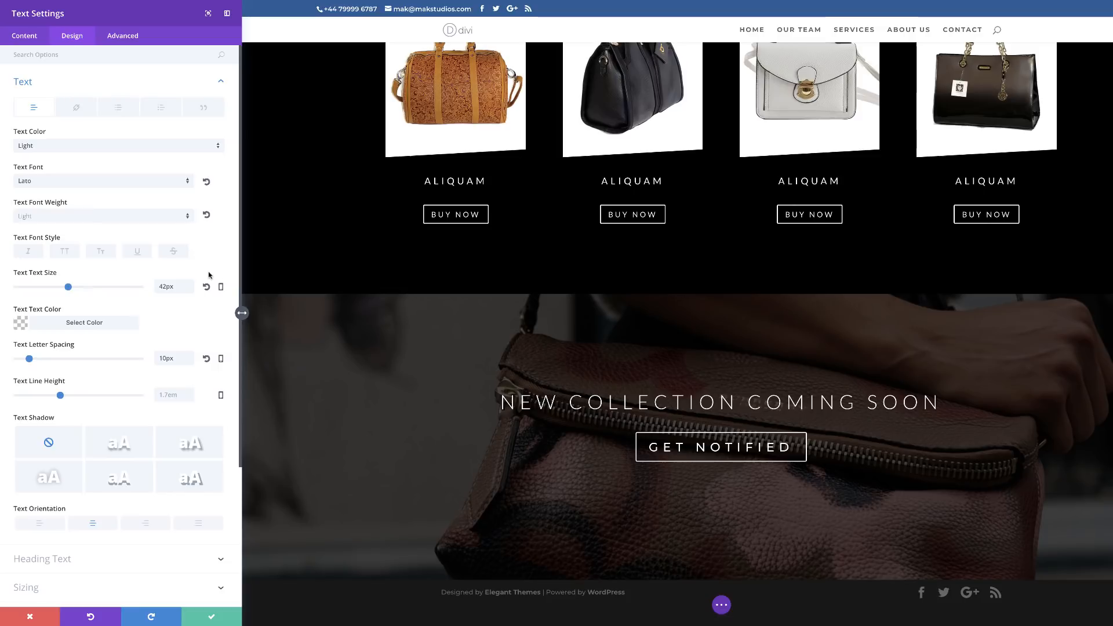
left_click(221, 286)
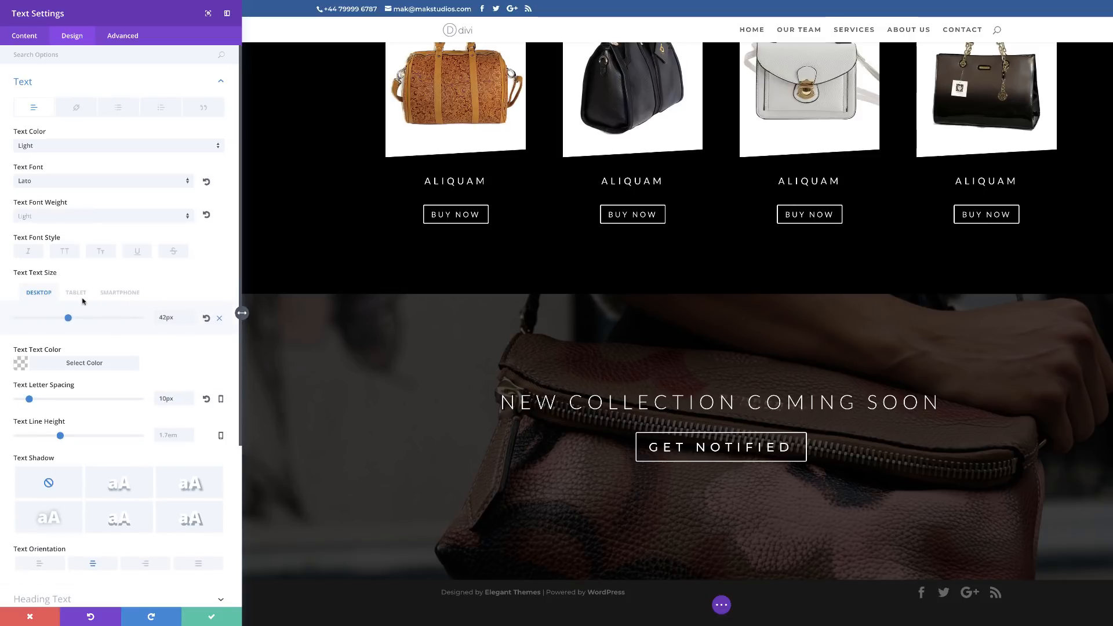
left_click(81, 296)
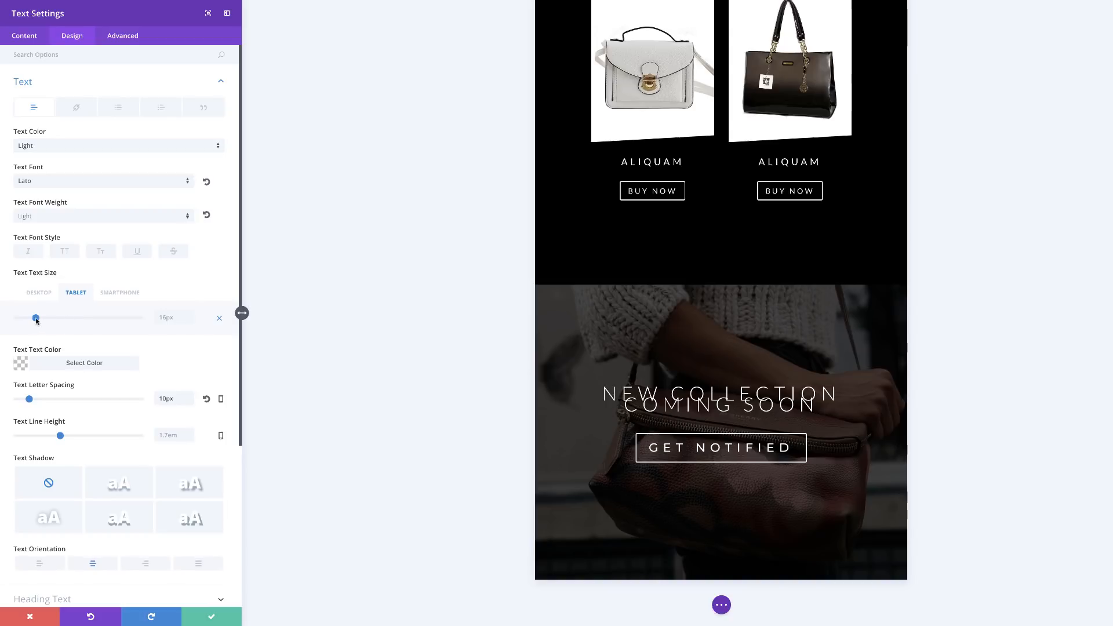
left_click_drag(36, 319, 43, 319)
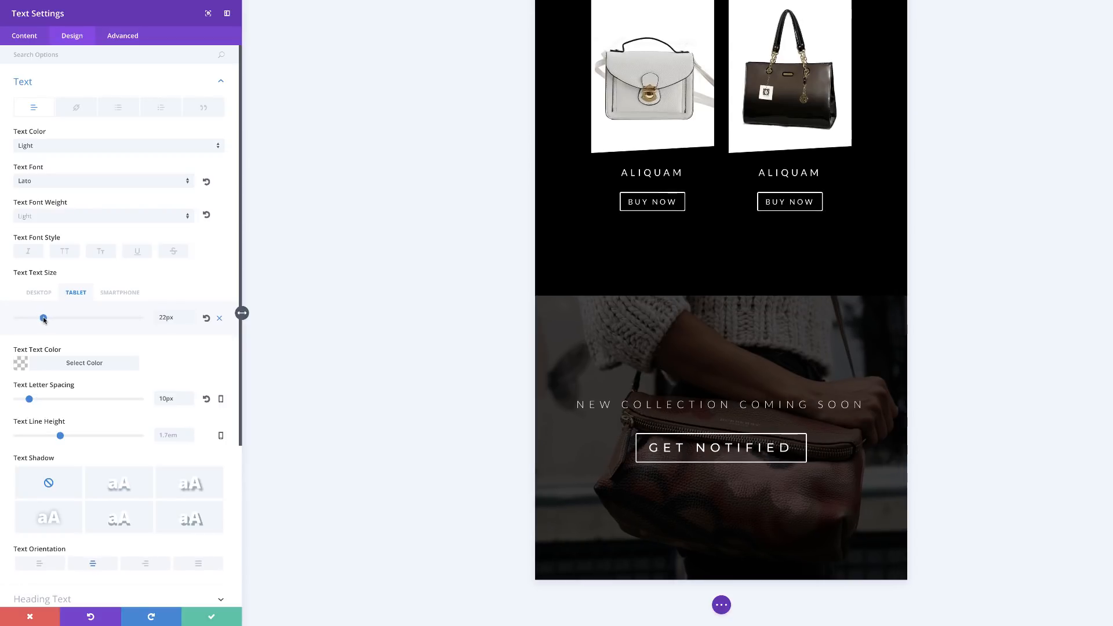
Give the NEW COLLECTION COMING SOON text a 1.9em line height and a 26px smartphone text size, and save
left_click(133, 293)
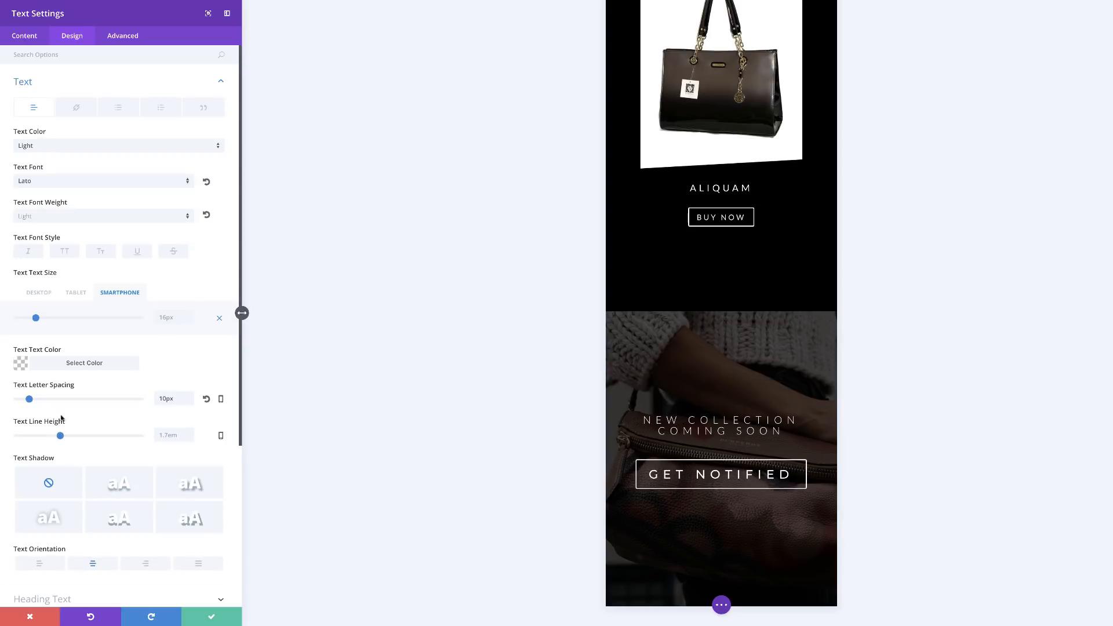
left_click_drag(60, 436, 71, 437)
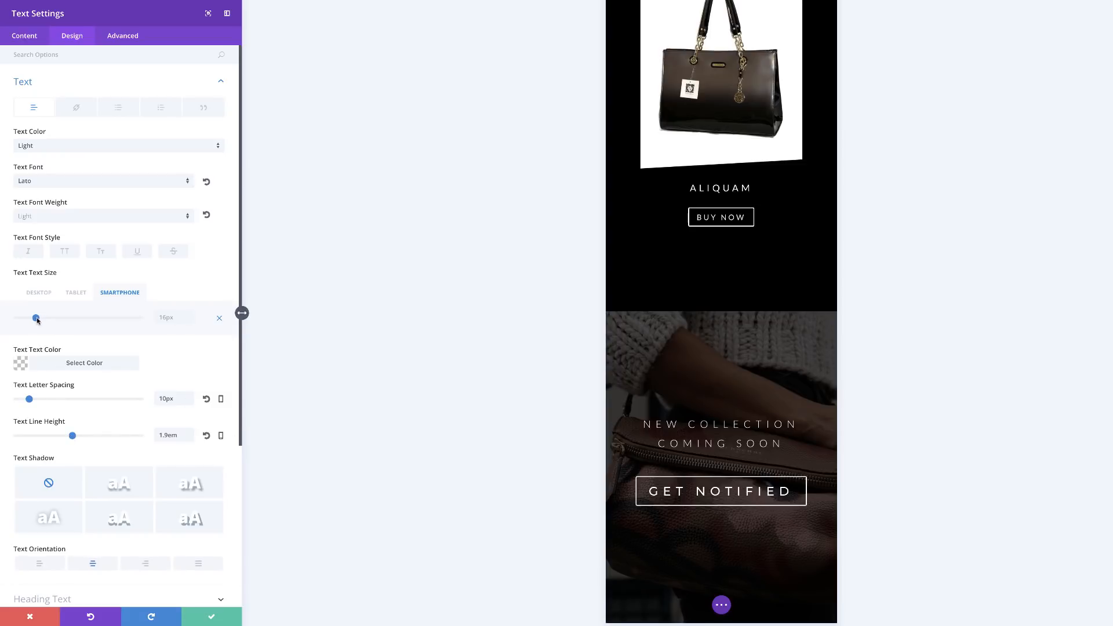
left_click_drag(36, 320, 48, 323)
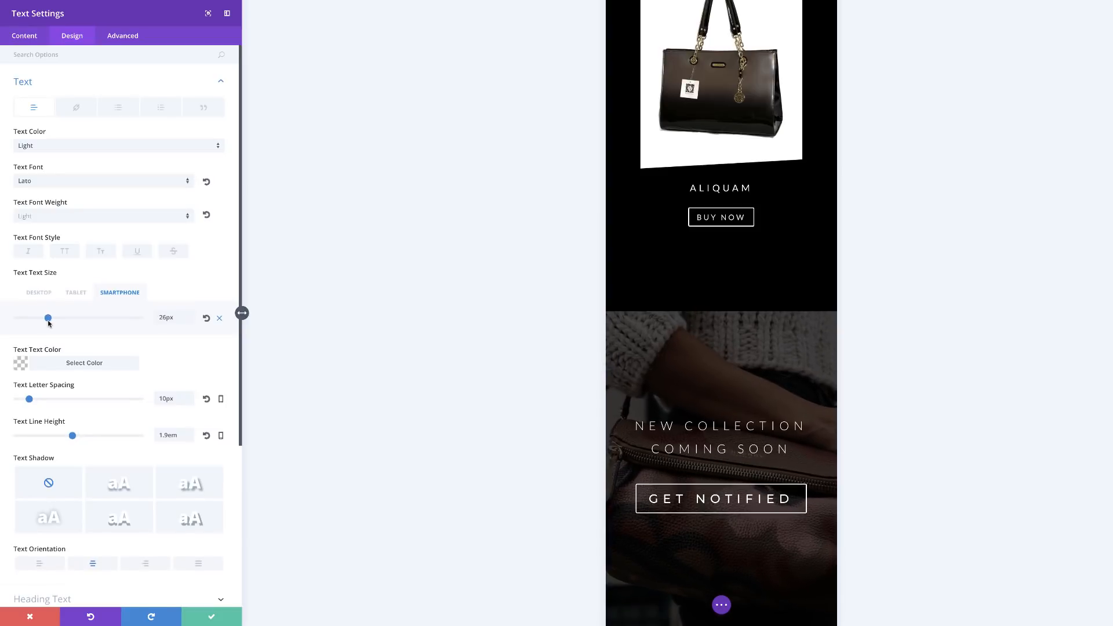
scroll(784, 598, "down", 1)
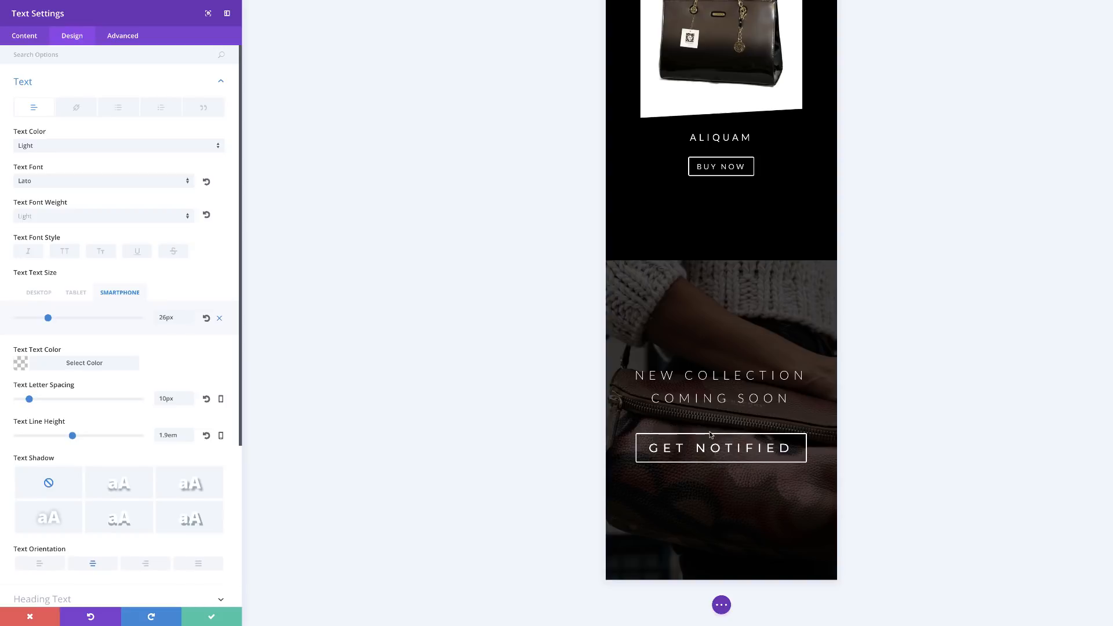
left_click(211, 616)
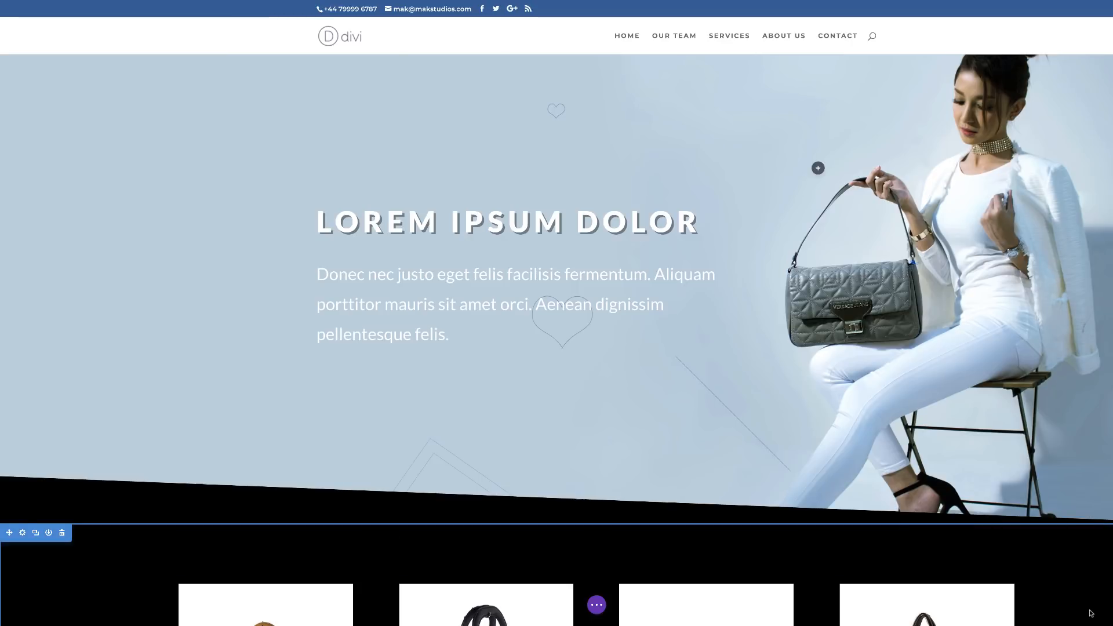
Show the Visual Builder's page-level options
key("t")
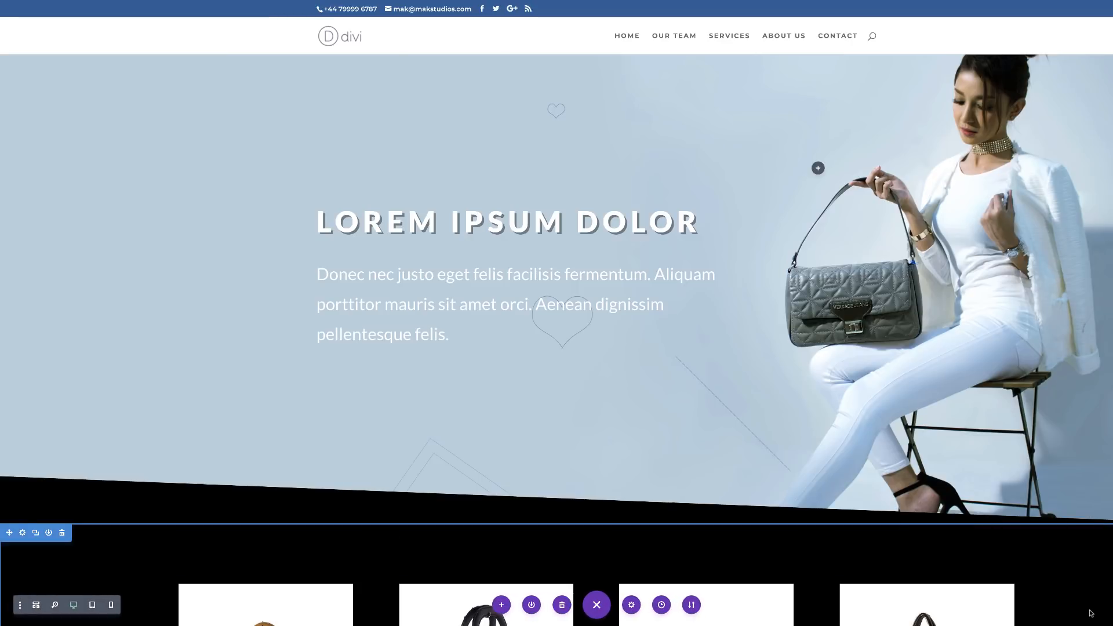